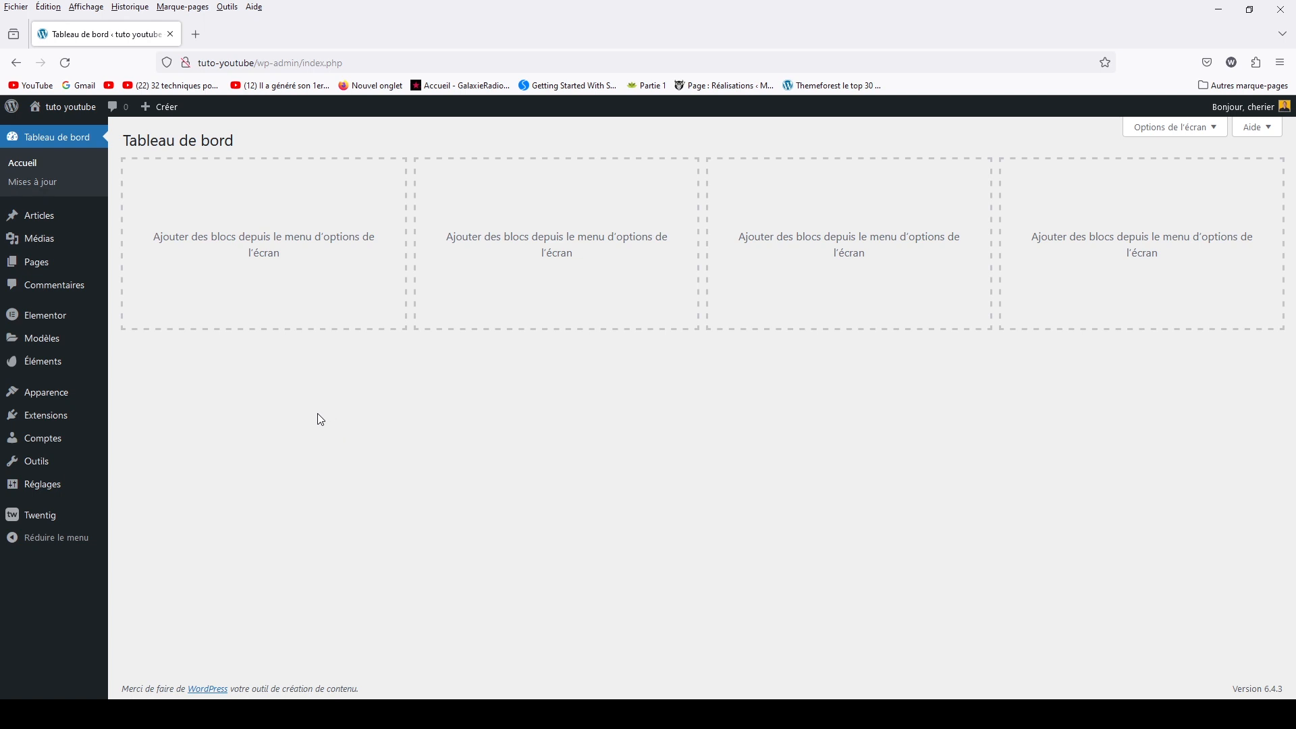
Search the plugin directory for 'contact form 7', then install and activate it
mouse_move(62, 419)
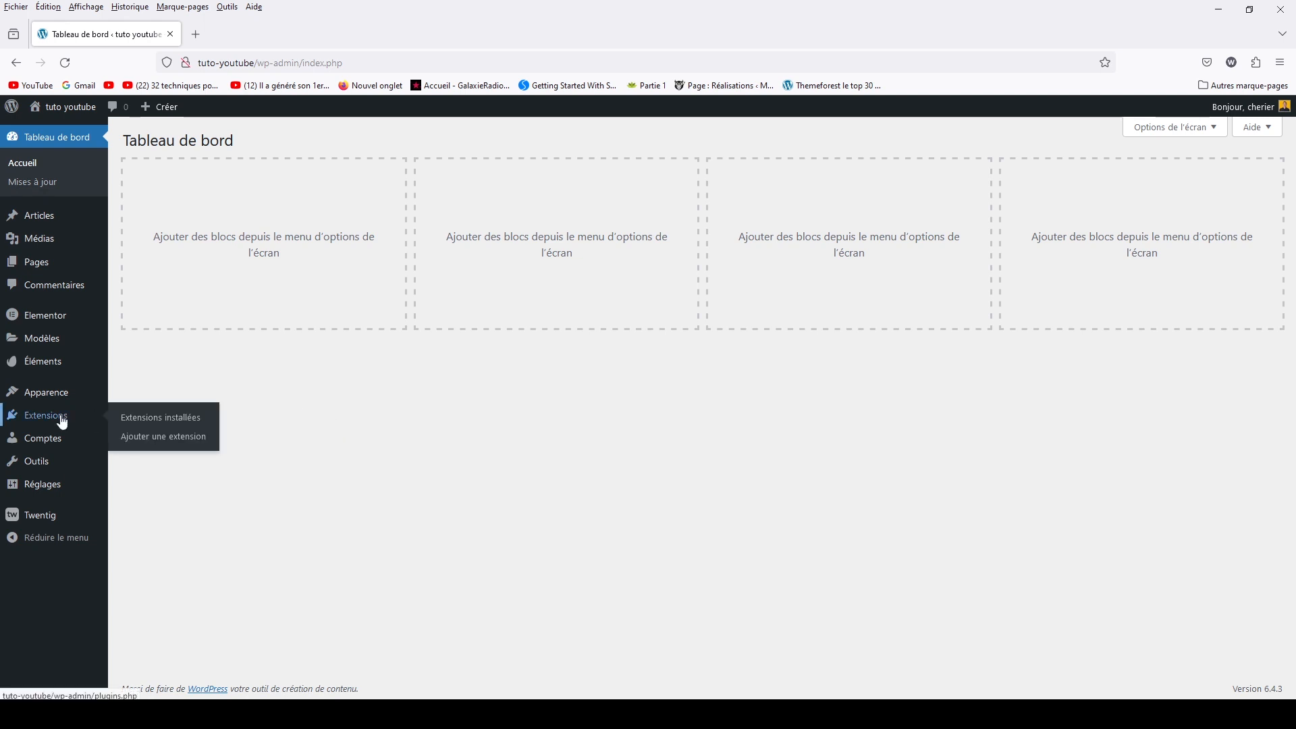
left_click(140, 437)
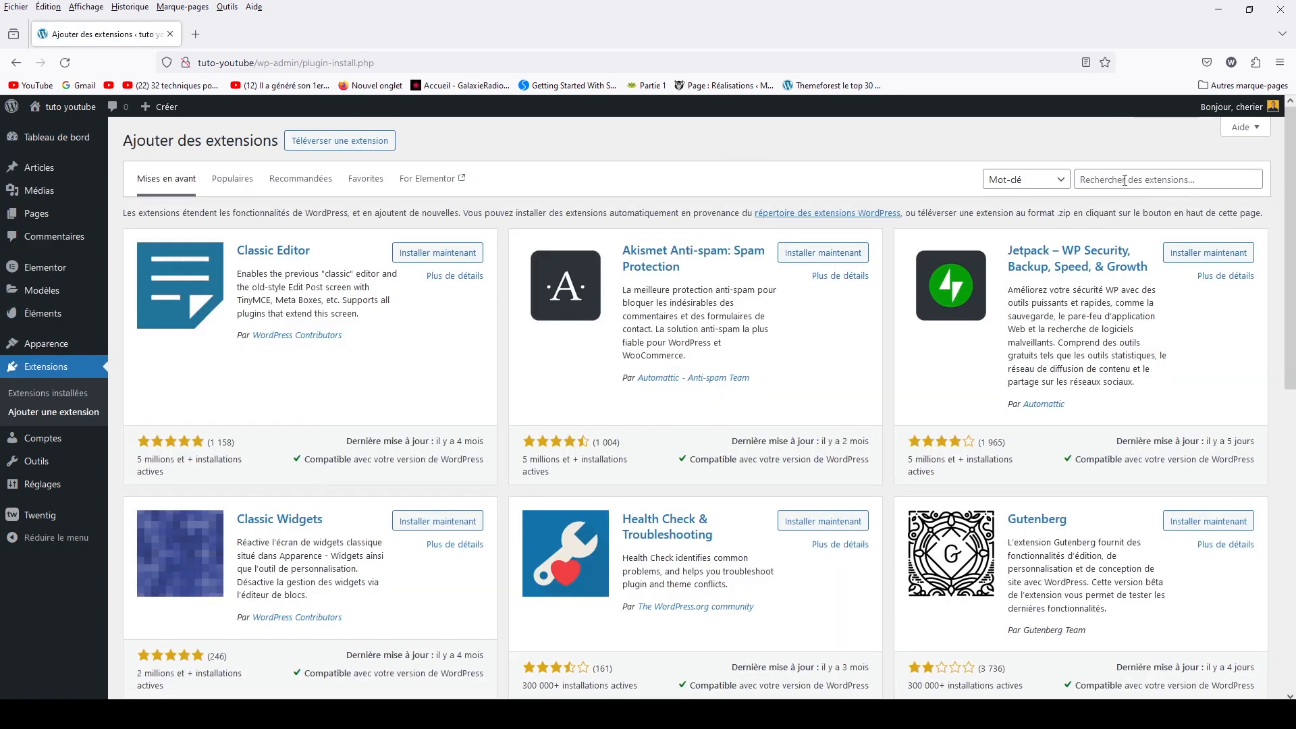
left_click(1124, 181)
type("contact form 7")
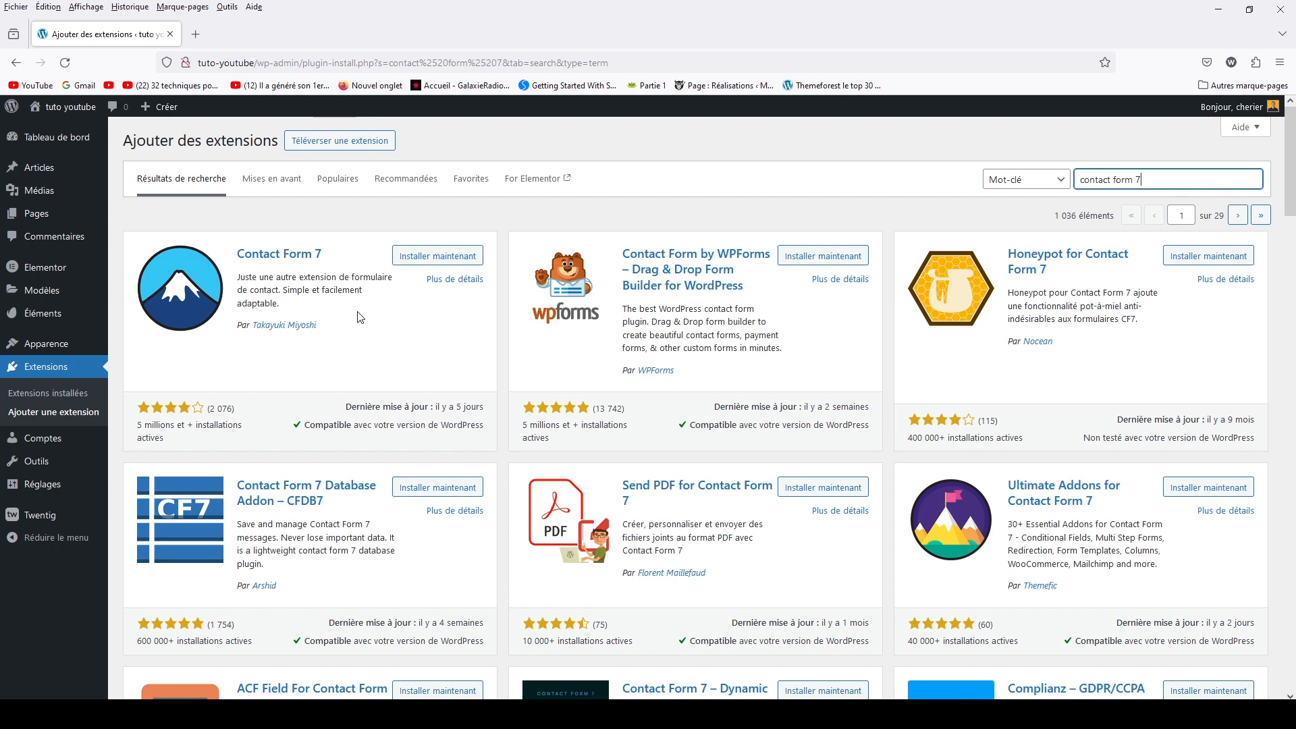
left_click(412, 262)
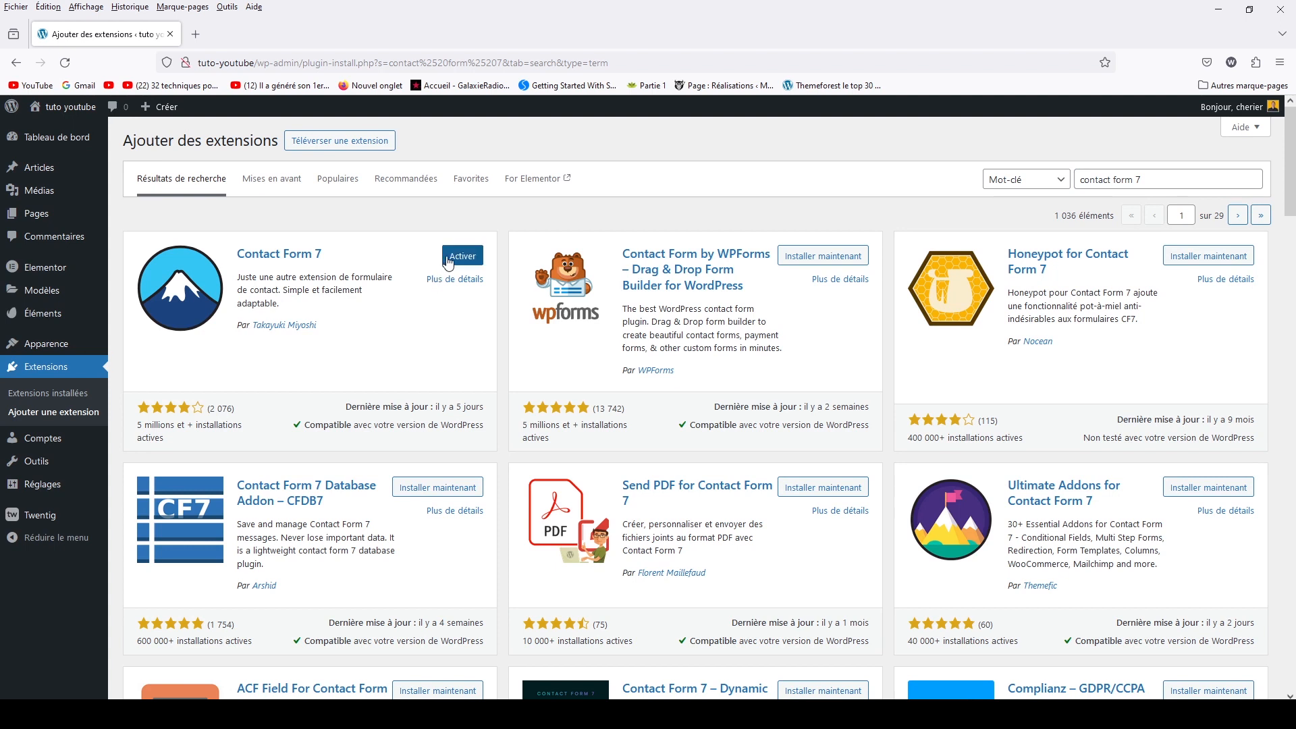
left_click(449, 260)
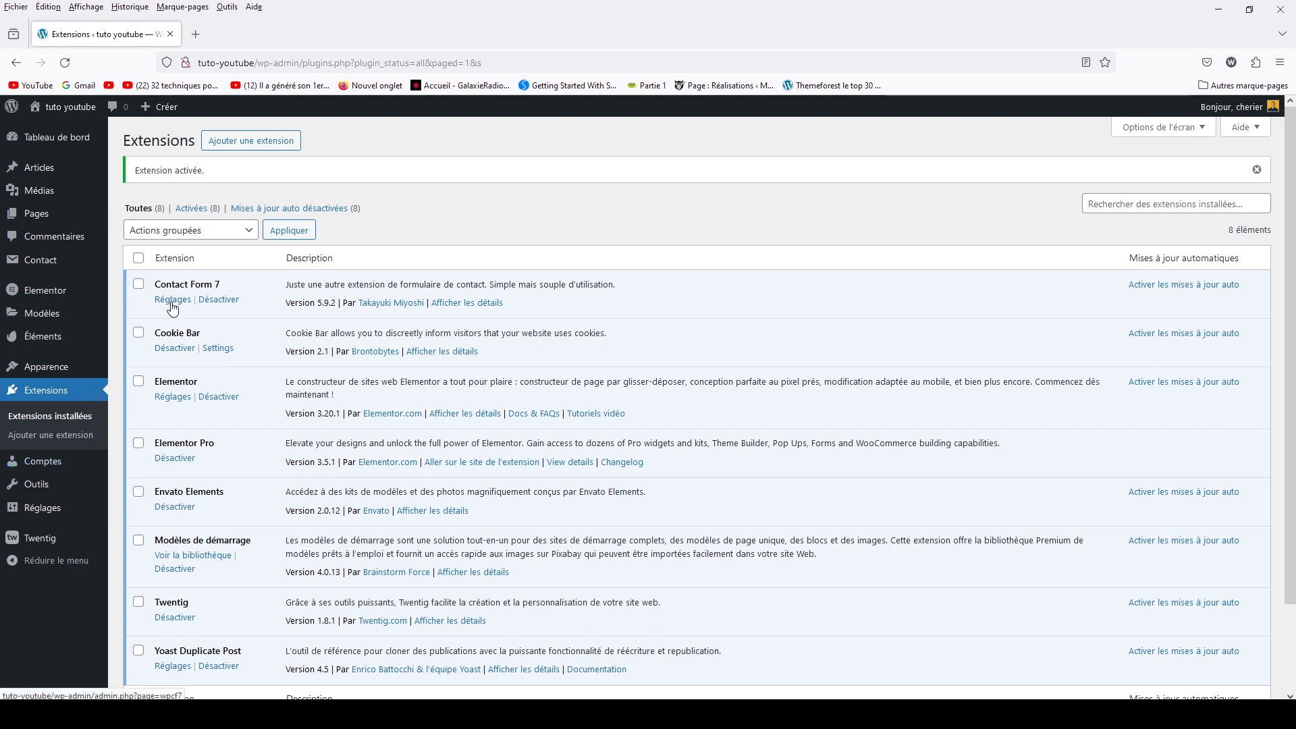
mouse_move(41, 263)
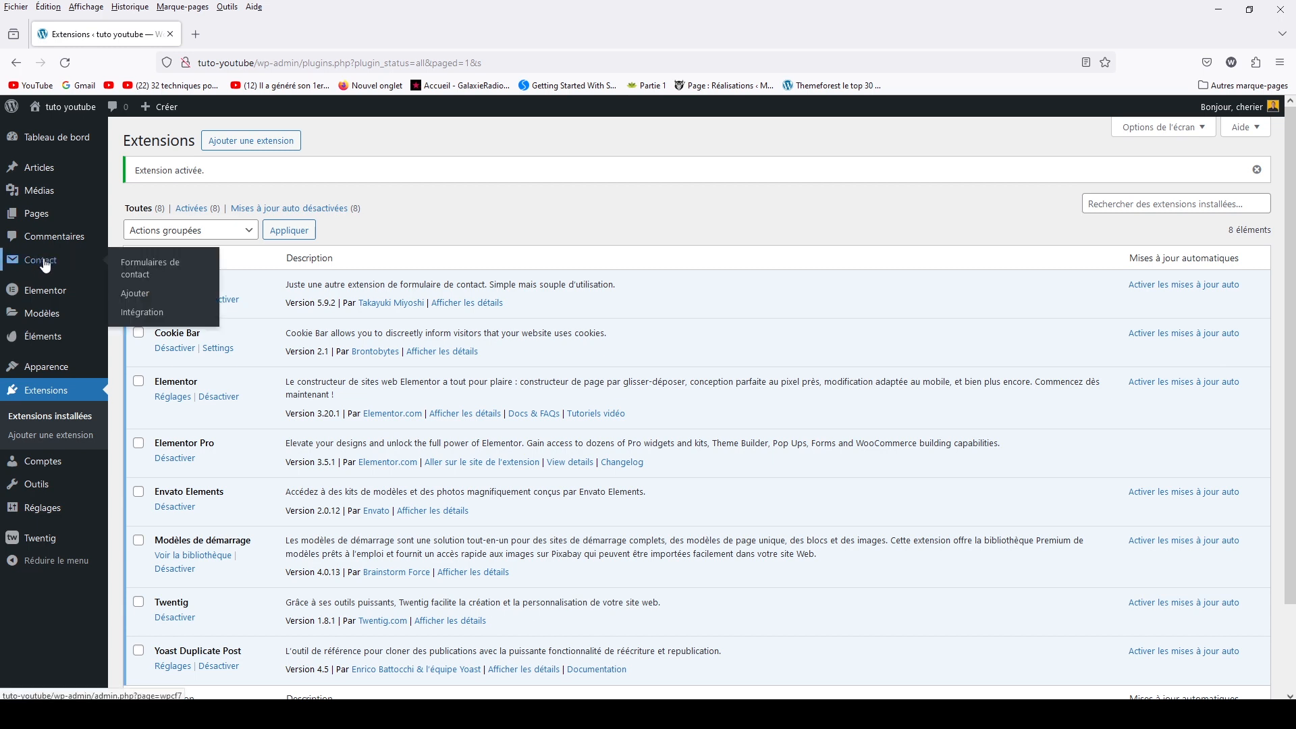
Add a new Contact Form 7 form titled 'Contact', save it, and return to the forms list
left_click(154, 274)
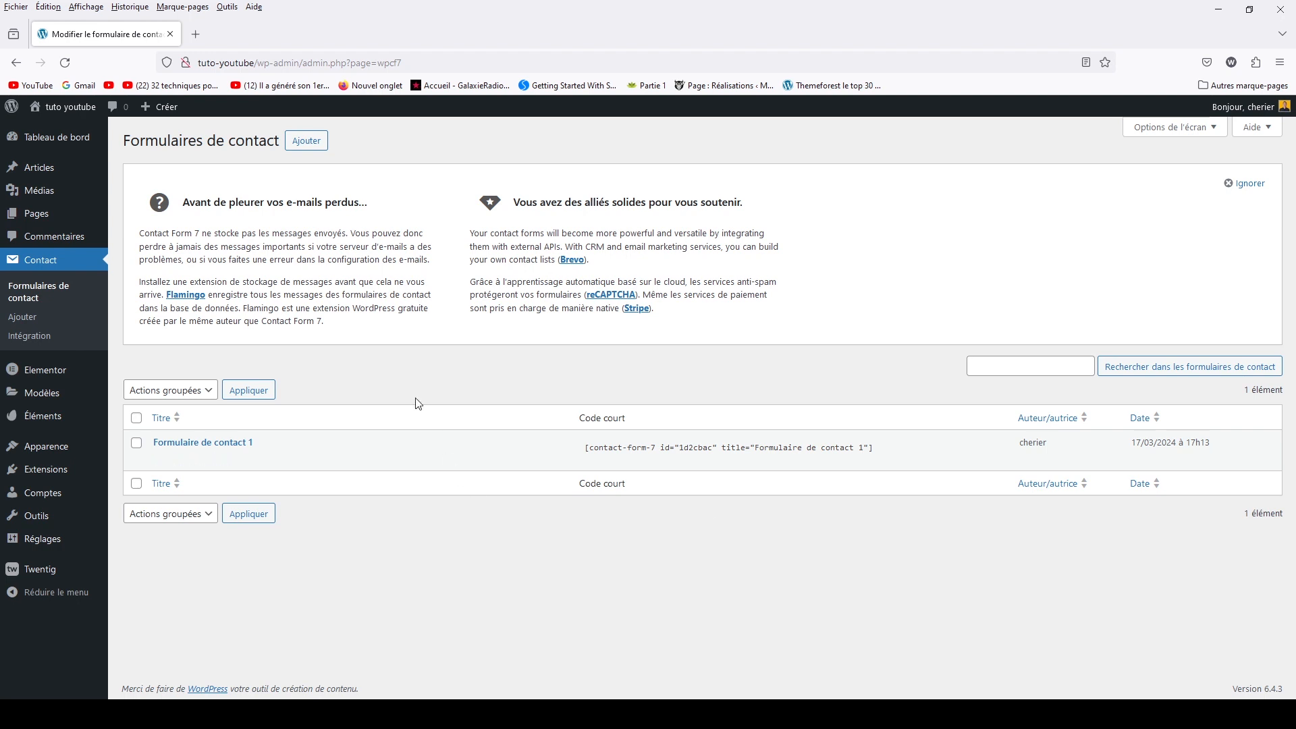
left_click(318, 145)
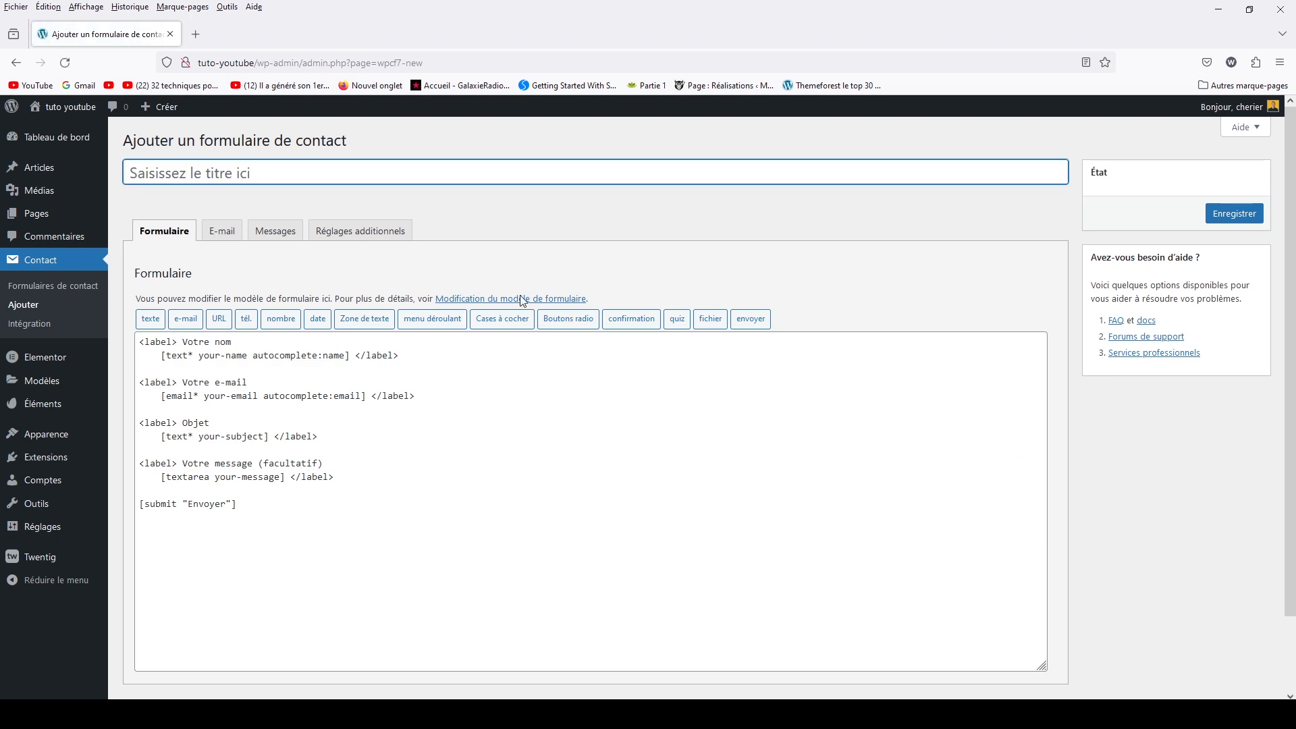
left_click_drag(271, 509, 138, 343)
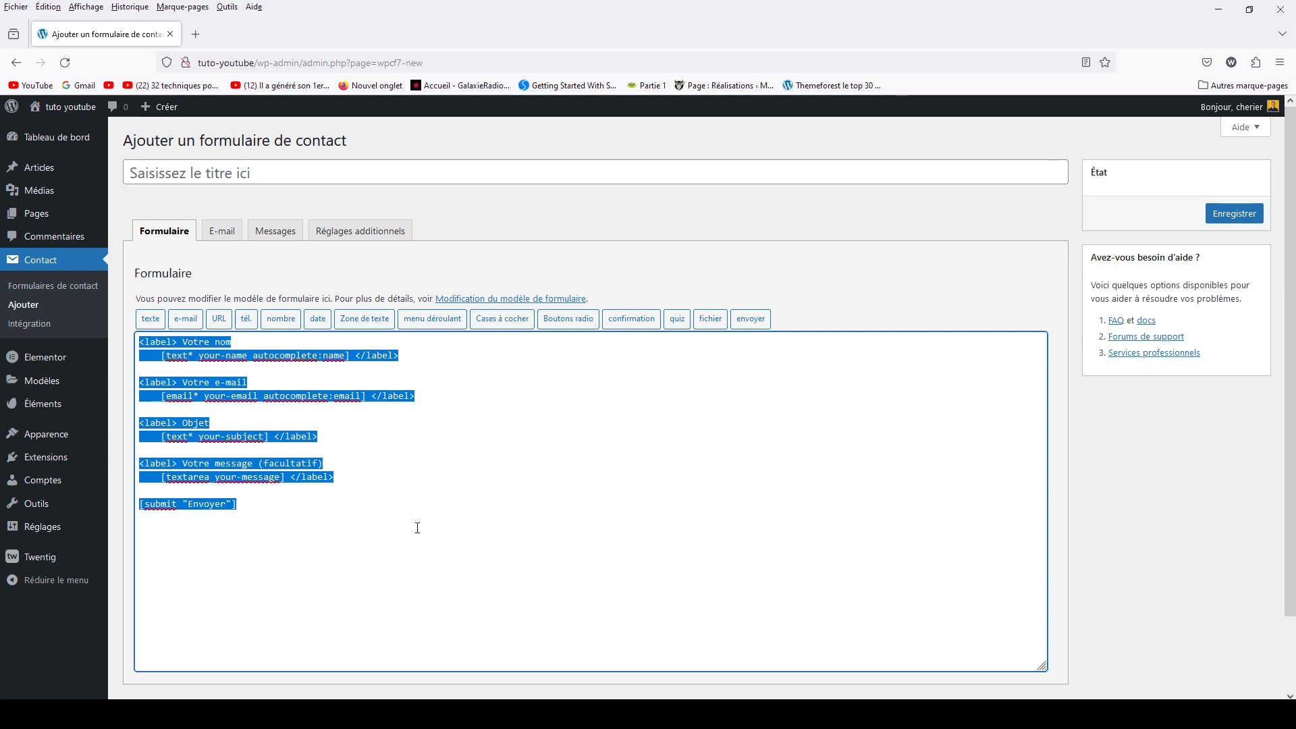
left_click(189, 174)
type("Cn")
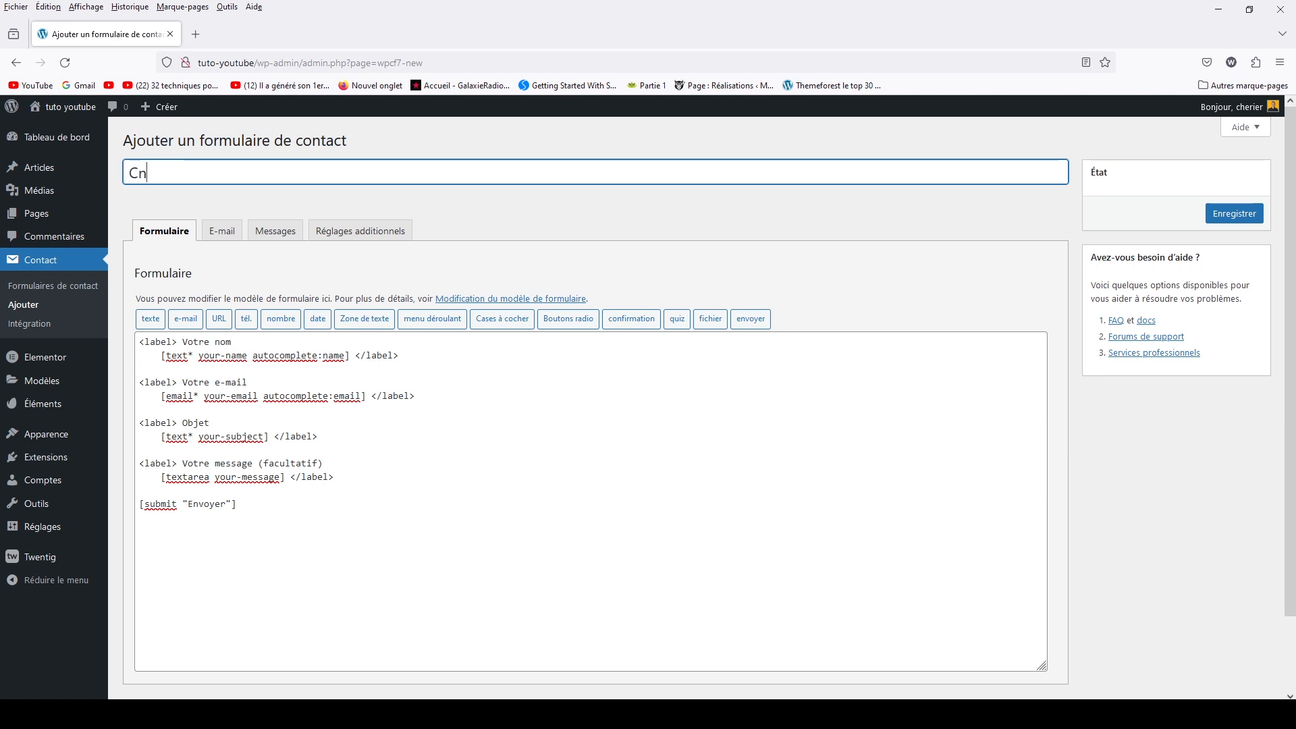
key("BackSpace")
type("ontact")
left_click(1237, 223)
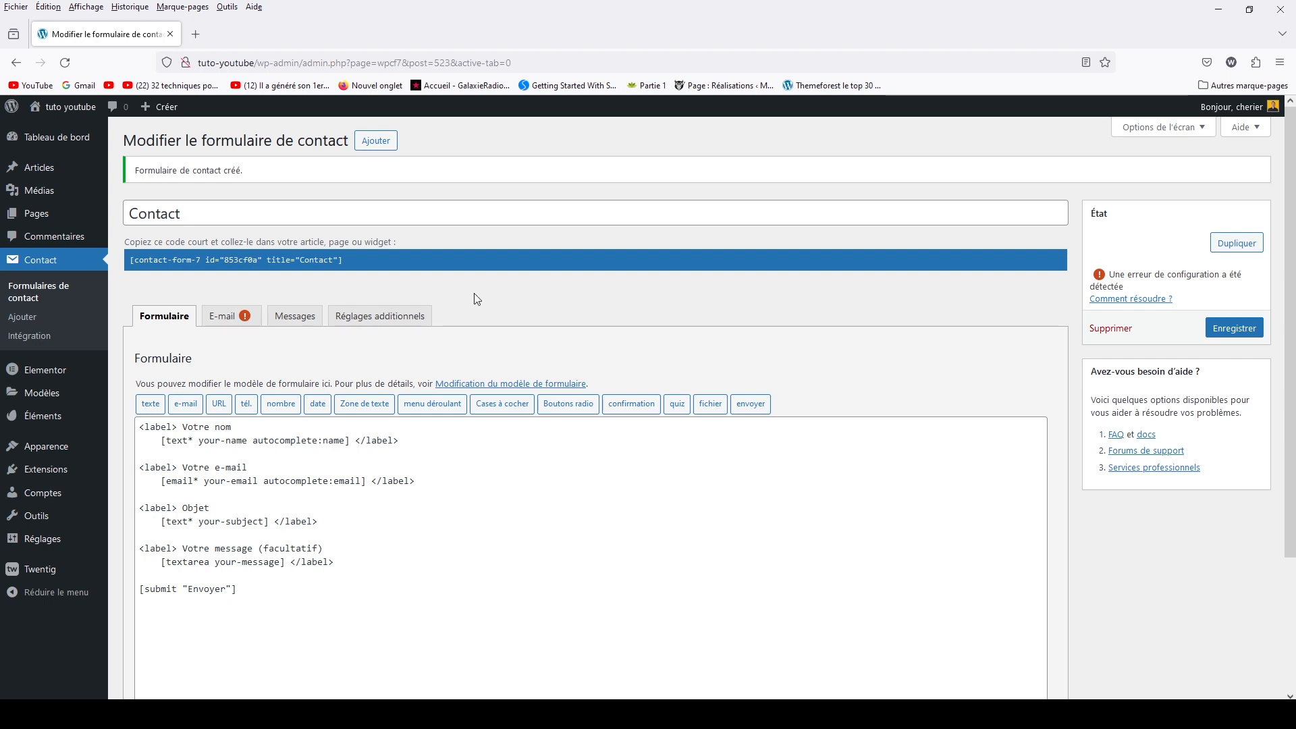
left_click(55, 291)
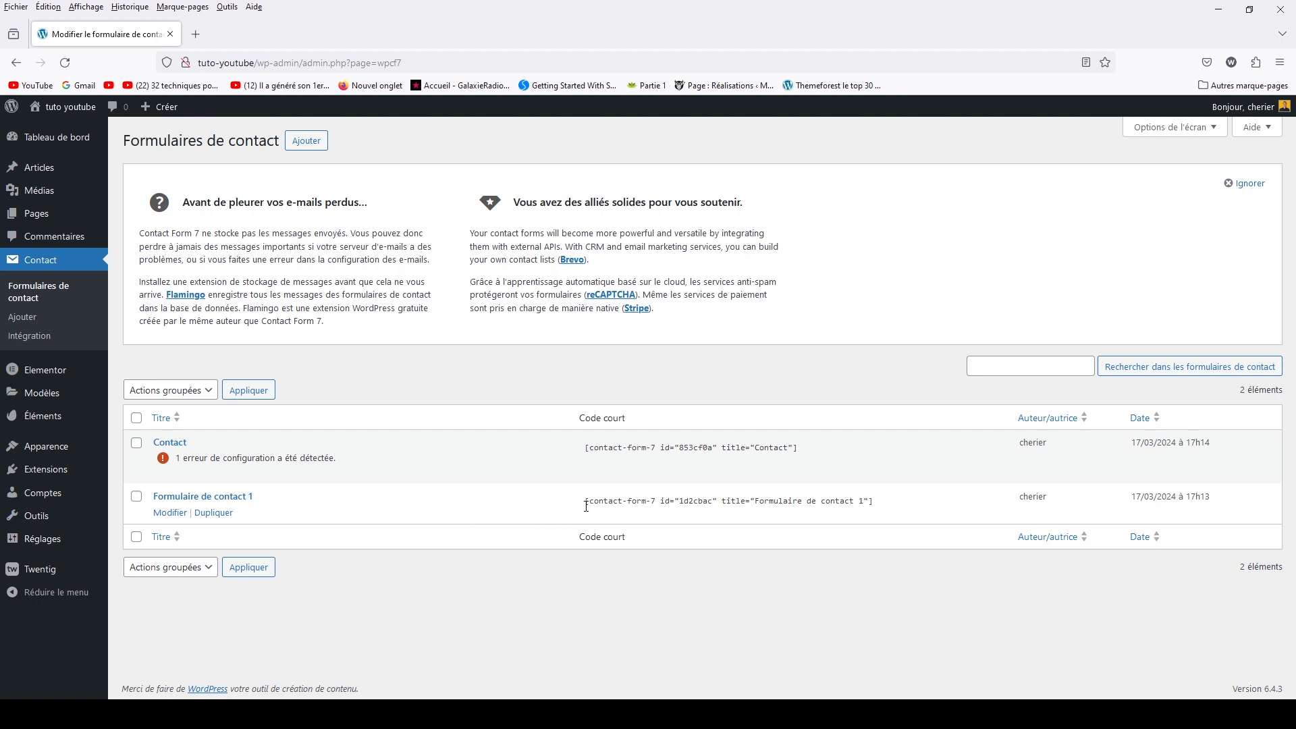
Copy the Contact form's shortcode from the forms list
left_click_drag(585, 448, 798, 450)
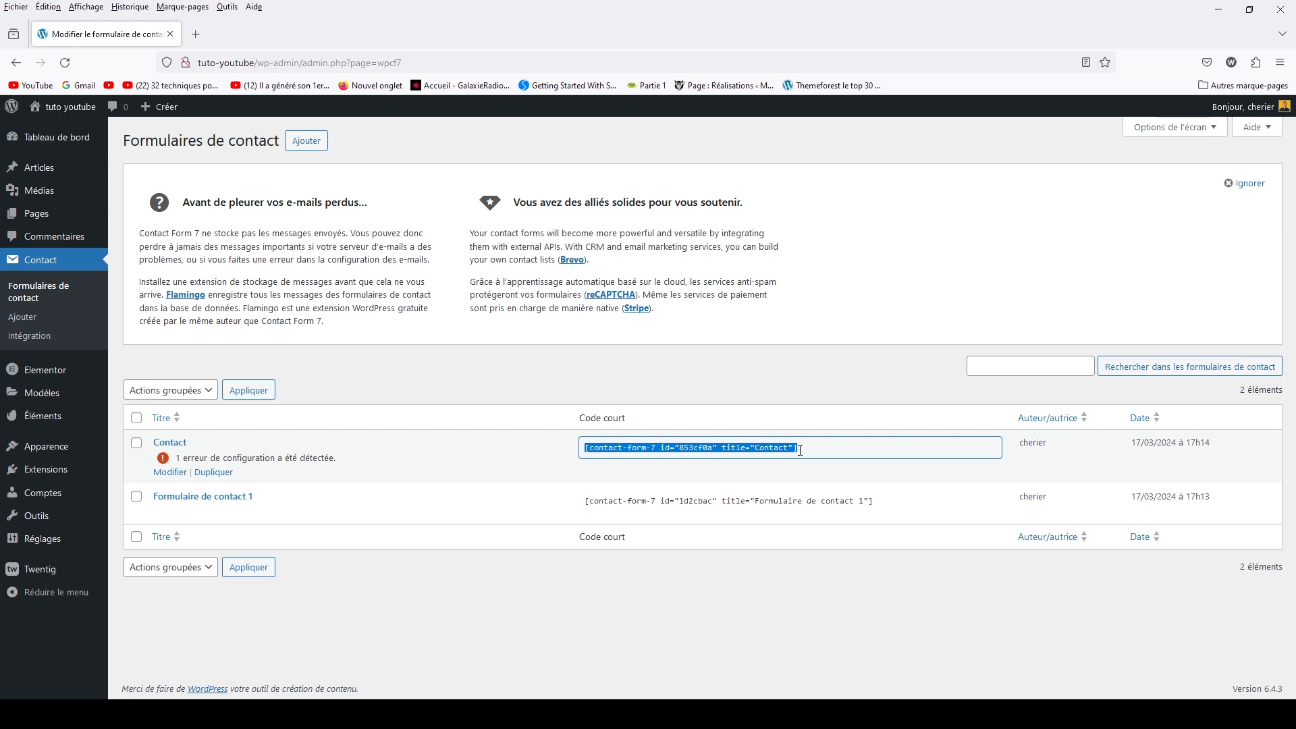
right_click(788, 444)
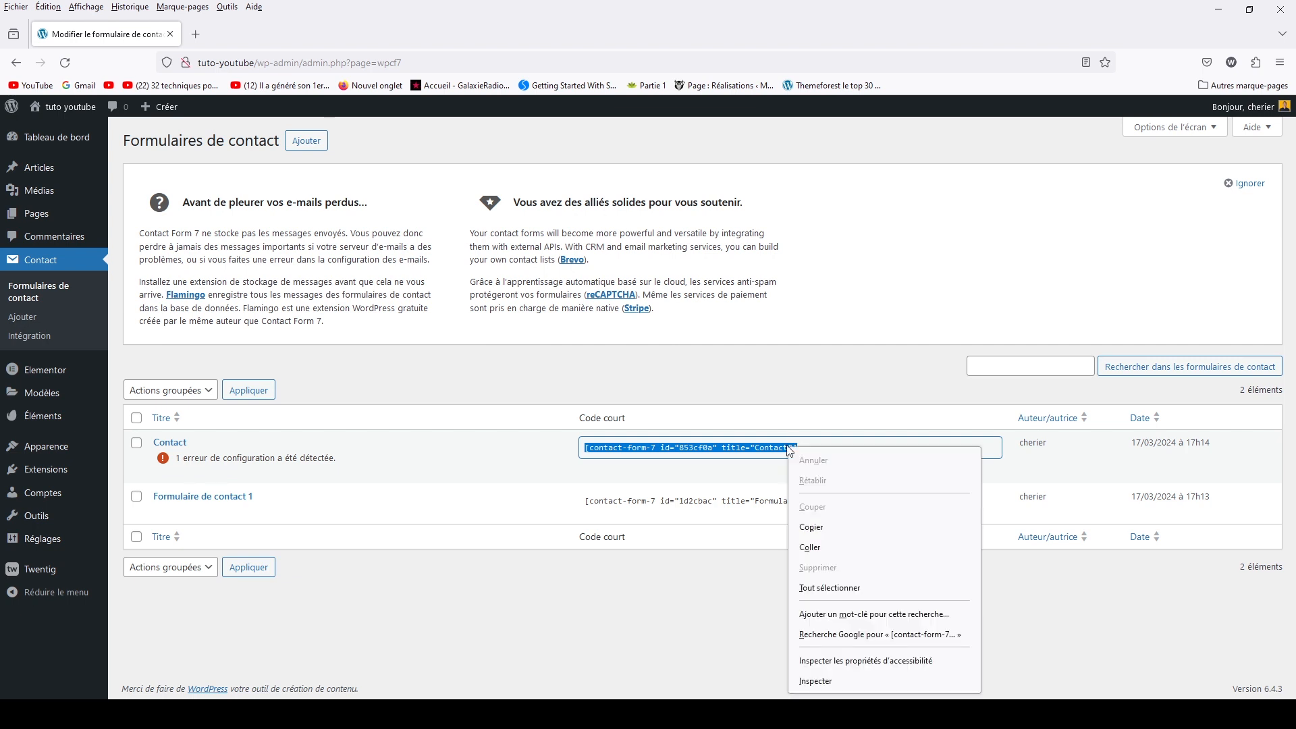
left_click(810, 529)
Start a new blank page from the Pages section
mouse_move(35, 216)
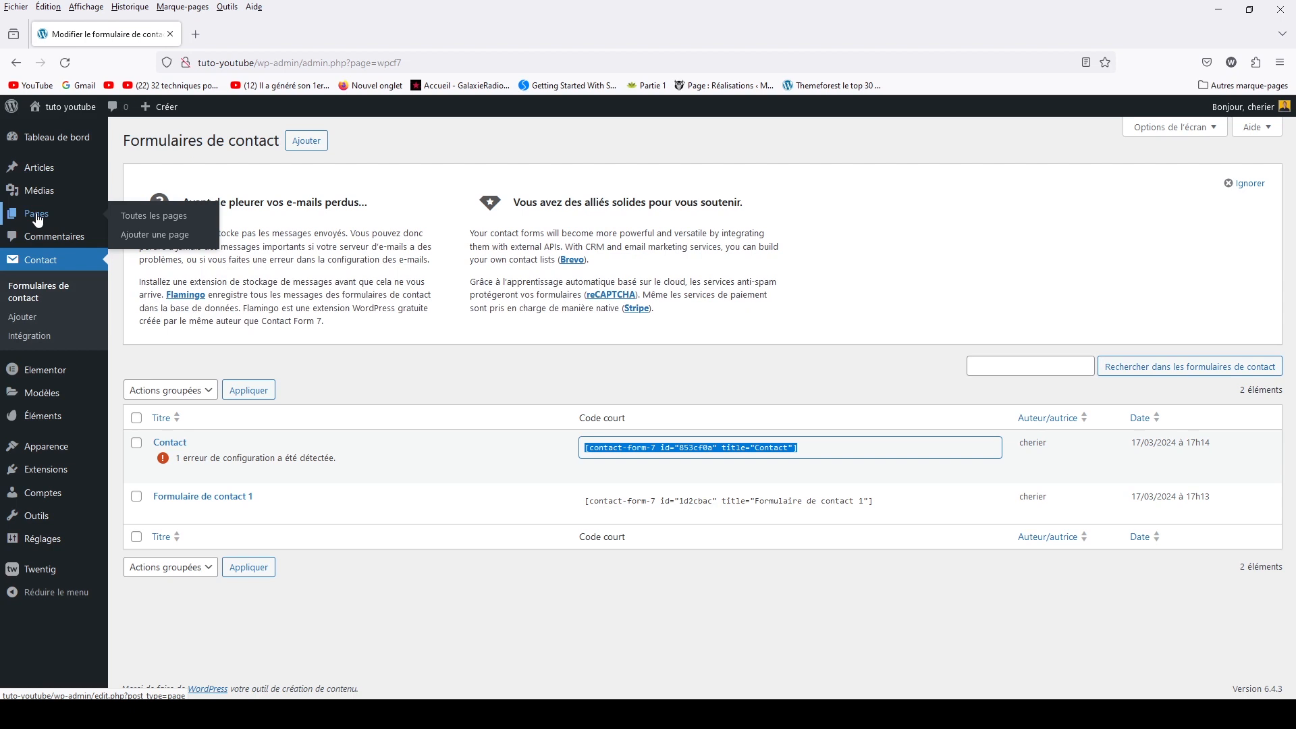
left_click(37, 221)
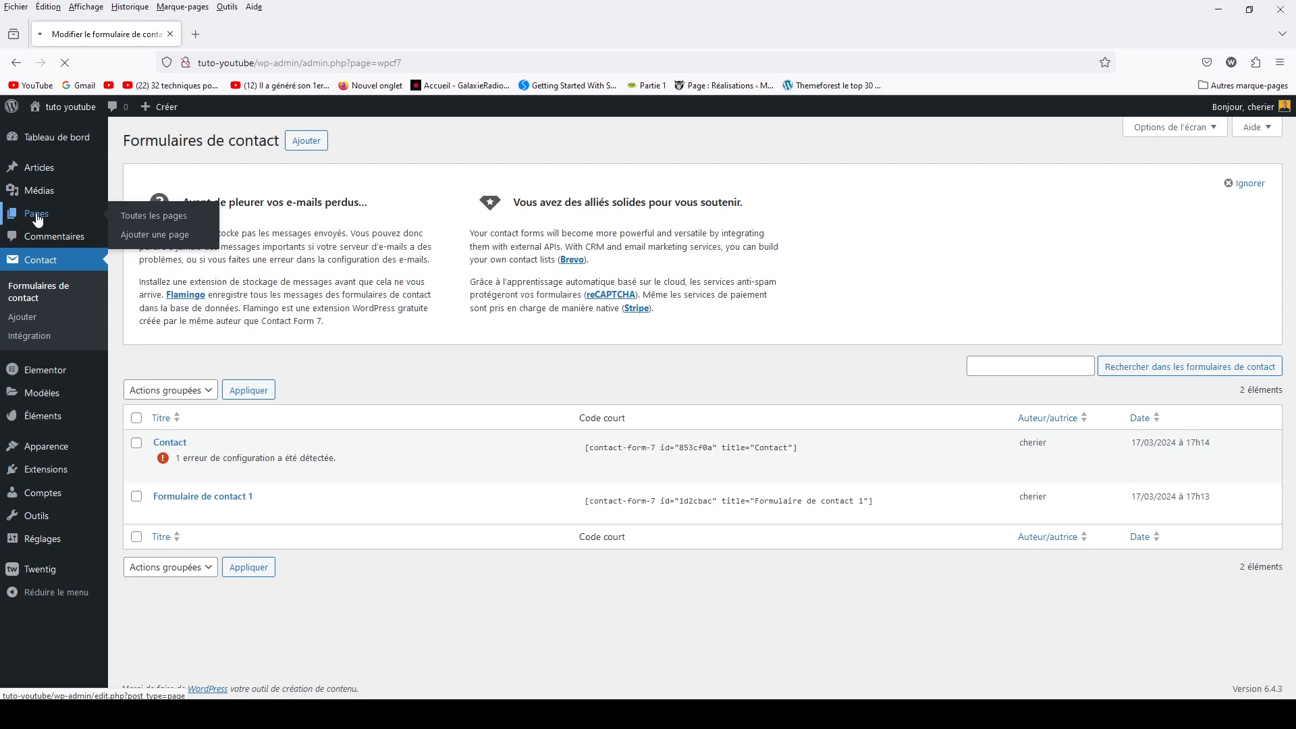
left_click(212, 149)
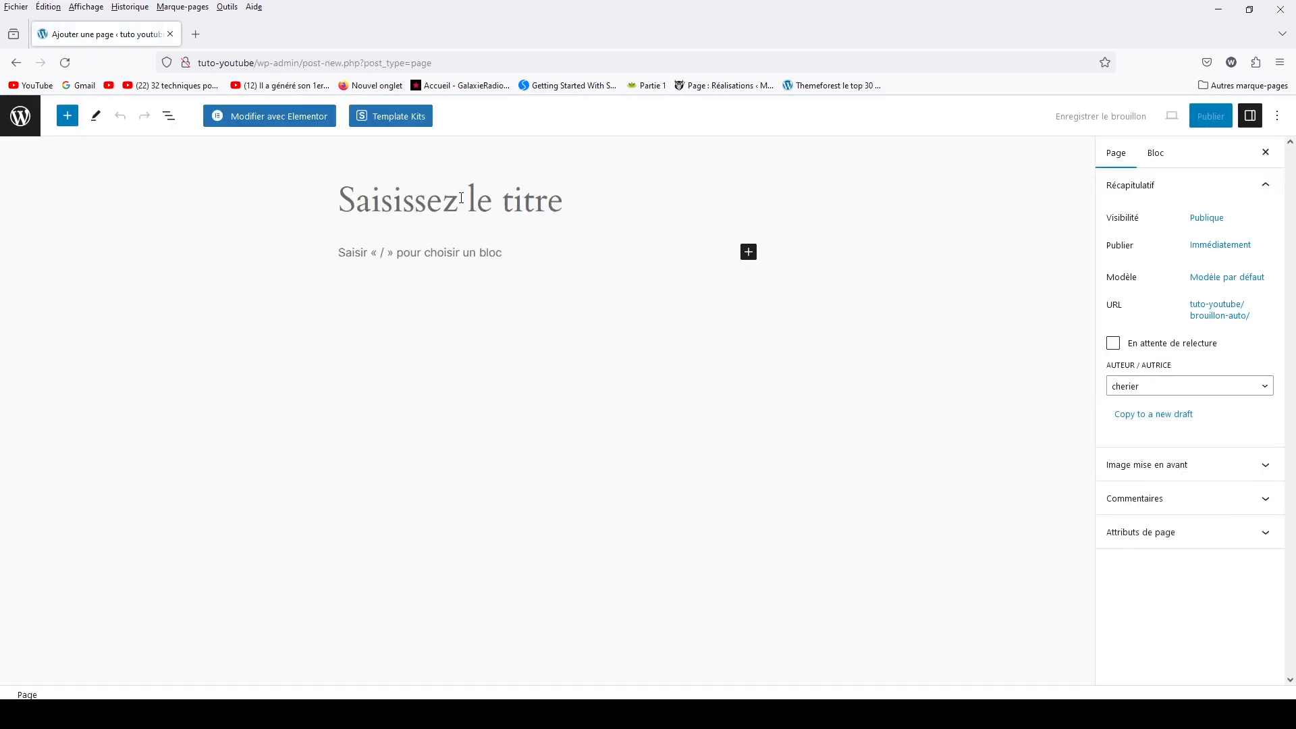
Title the page 'Contact' and paste the form shortcode into its first block
left_click(461, 198)
type("Contactc")
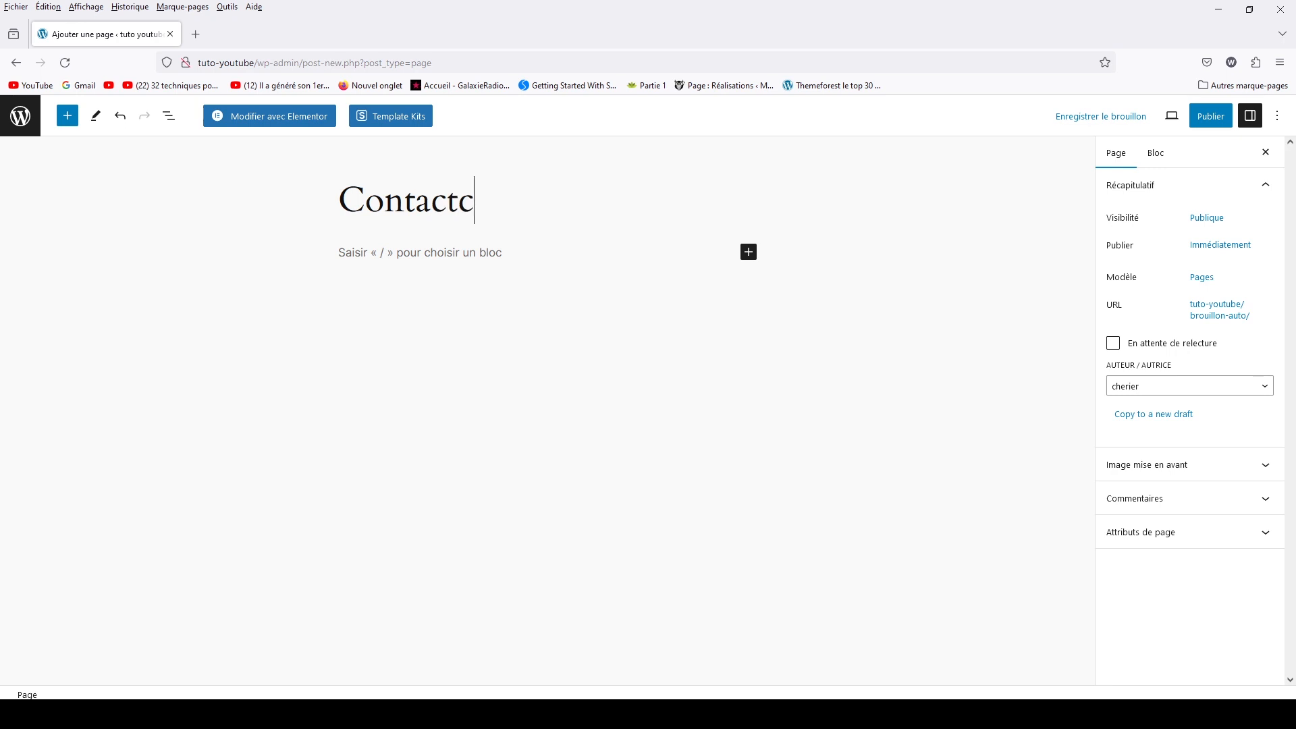
key("BackSpace")
left_click(387, 251)
key("ctrl+v")
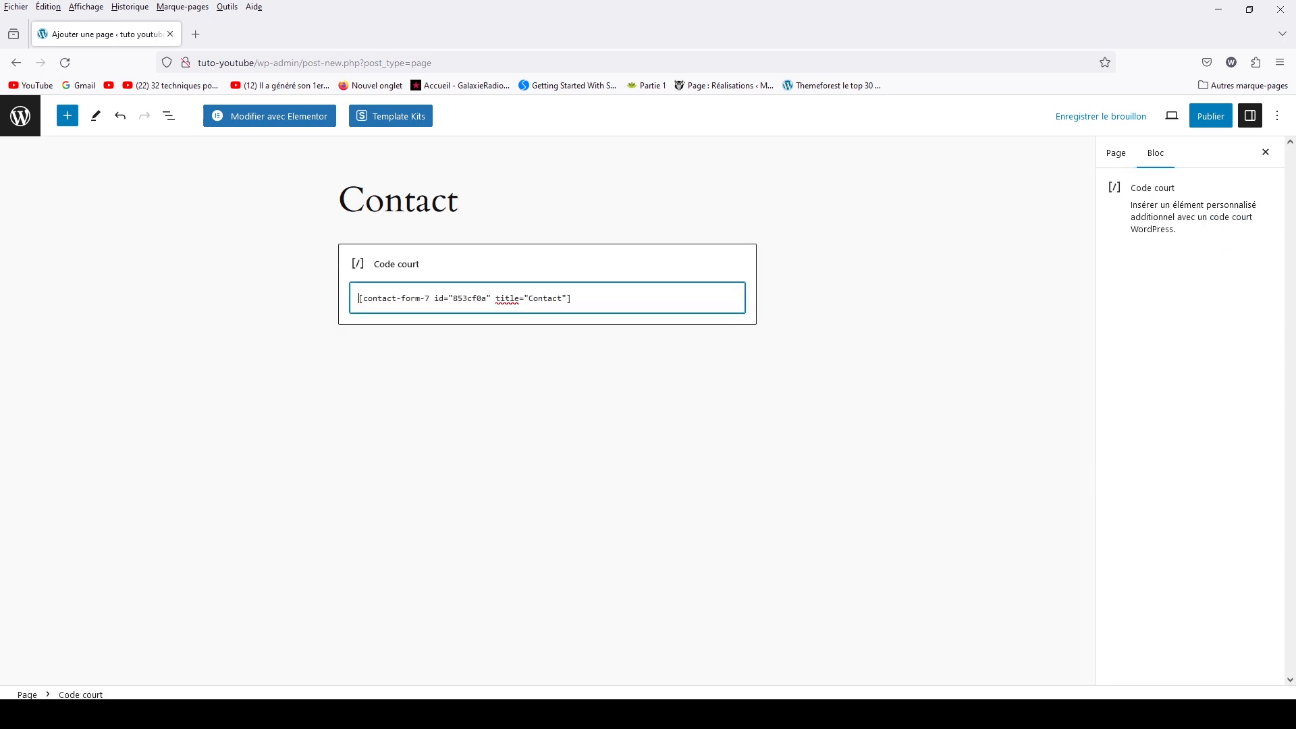
Try a Contact Form 7 block, delete it again, and publish the page
left_click(432, 377)
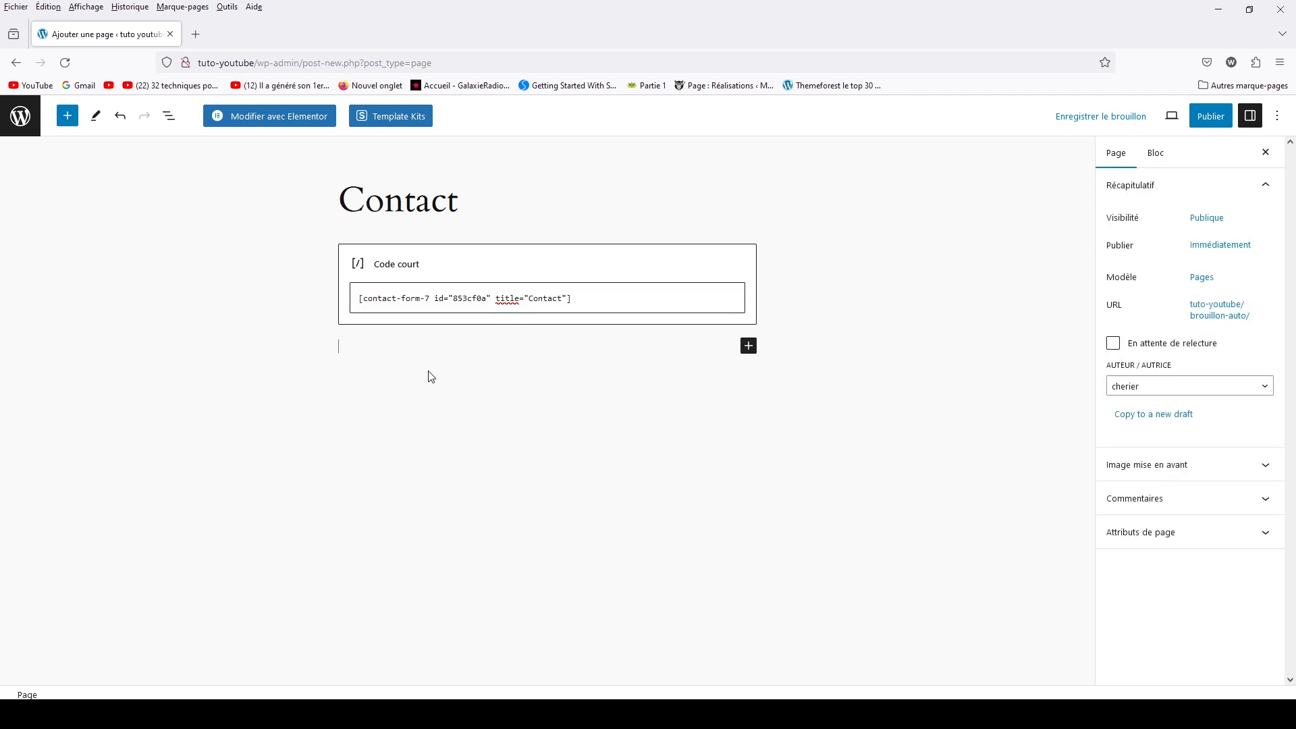
left_click(71, 117)
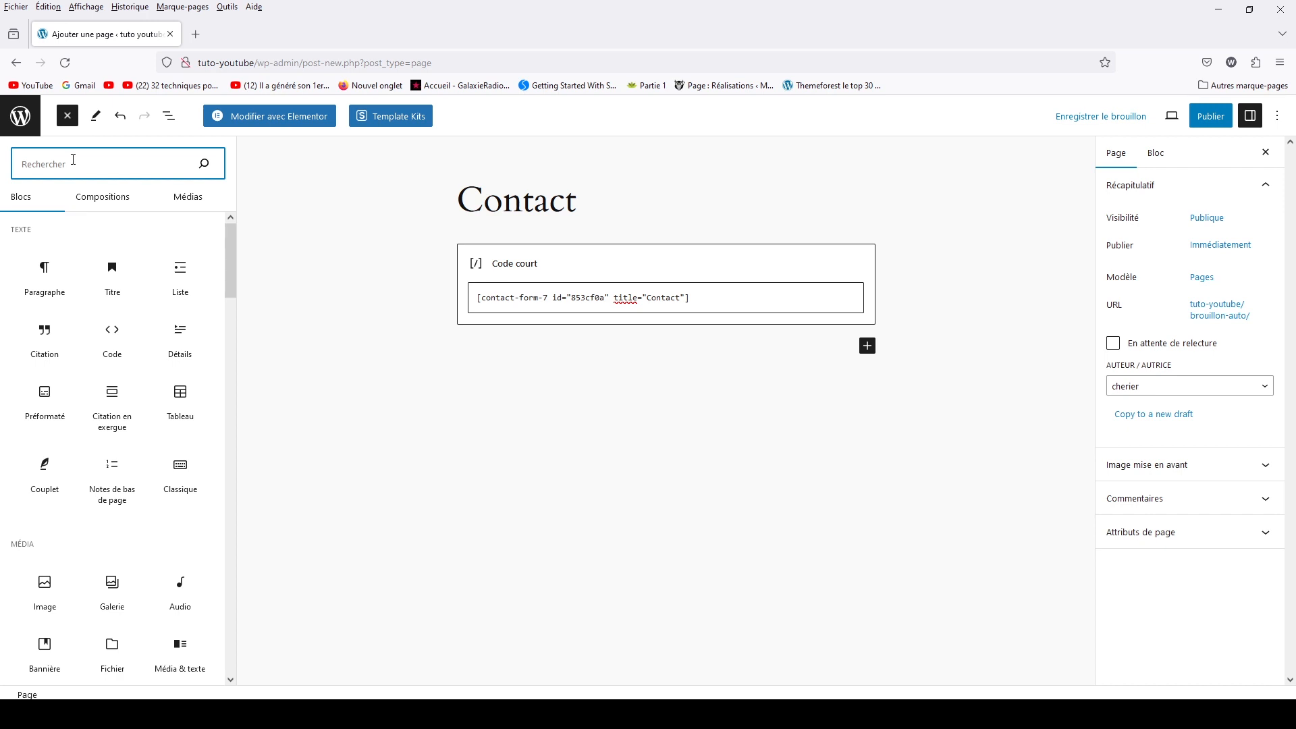
type("contc")
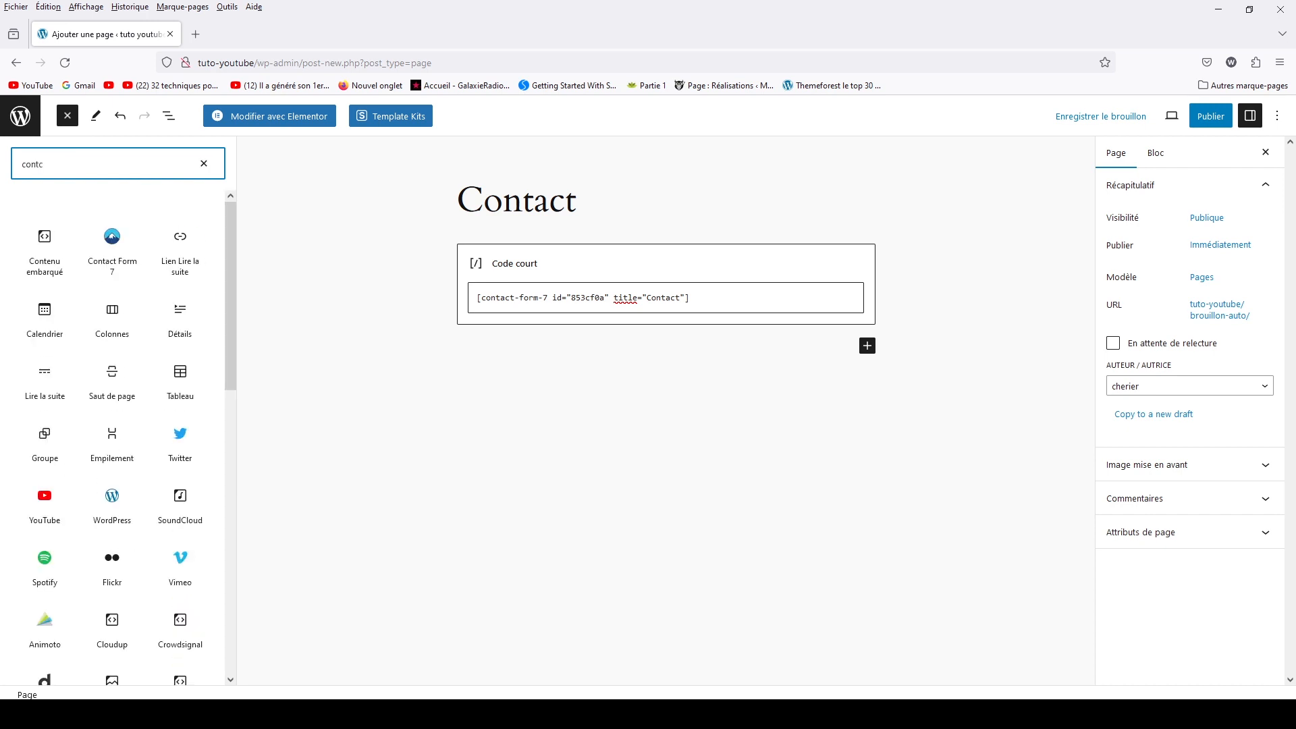
key("BackSpace")
type("a")
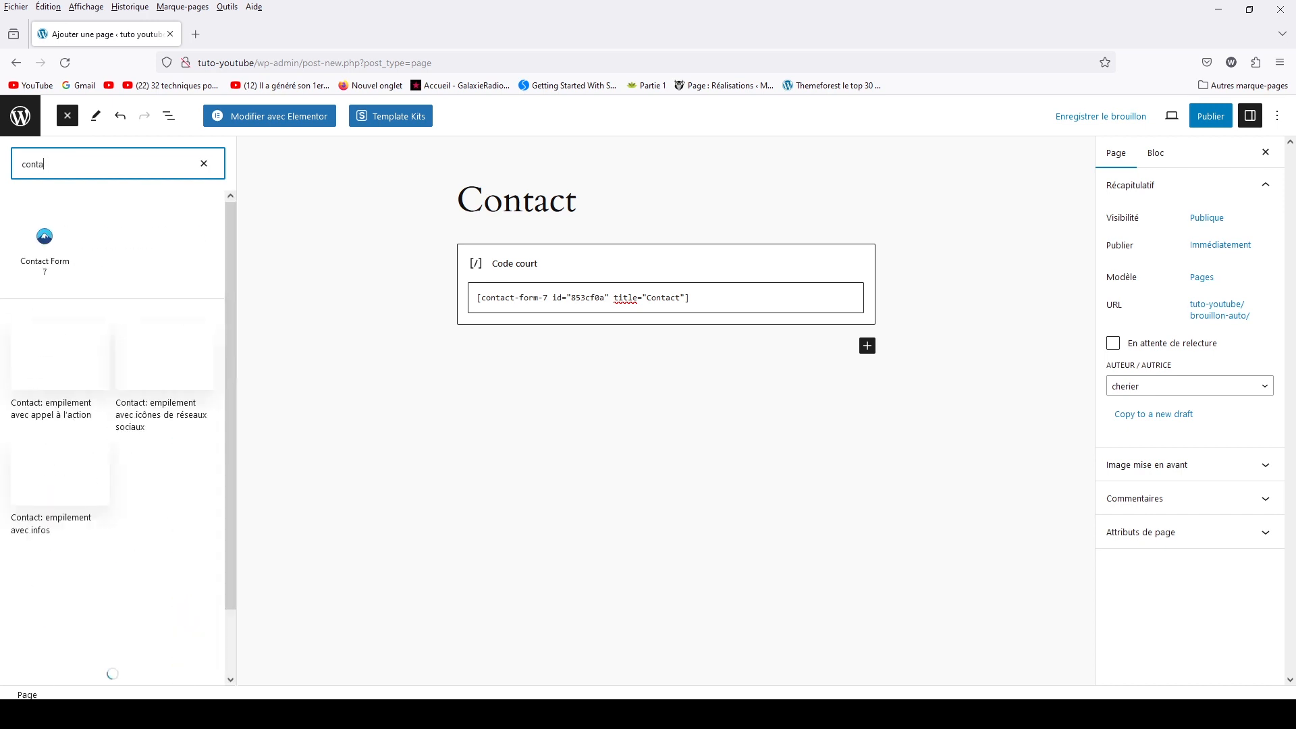
left_click(33, 238)
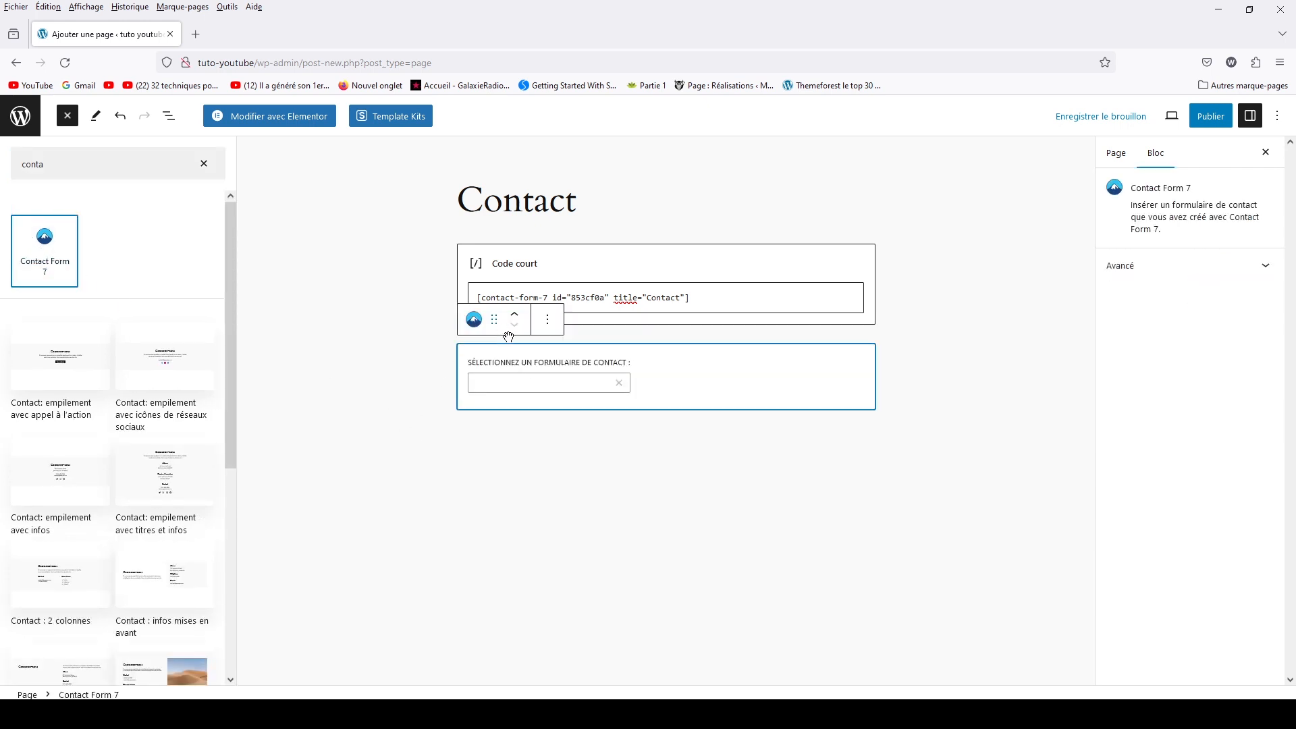
left_click(540, 387)
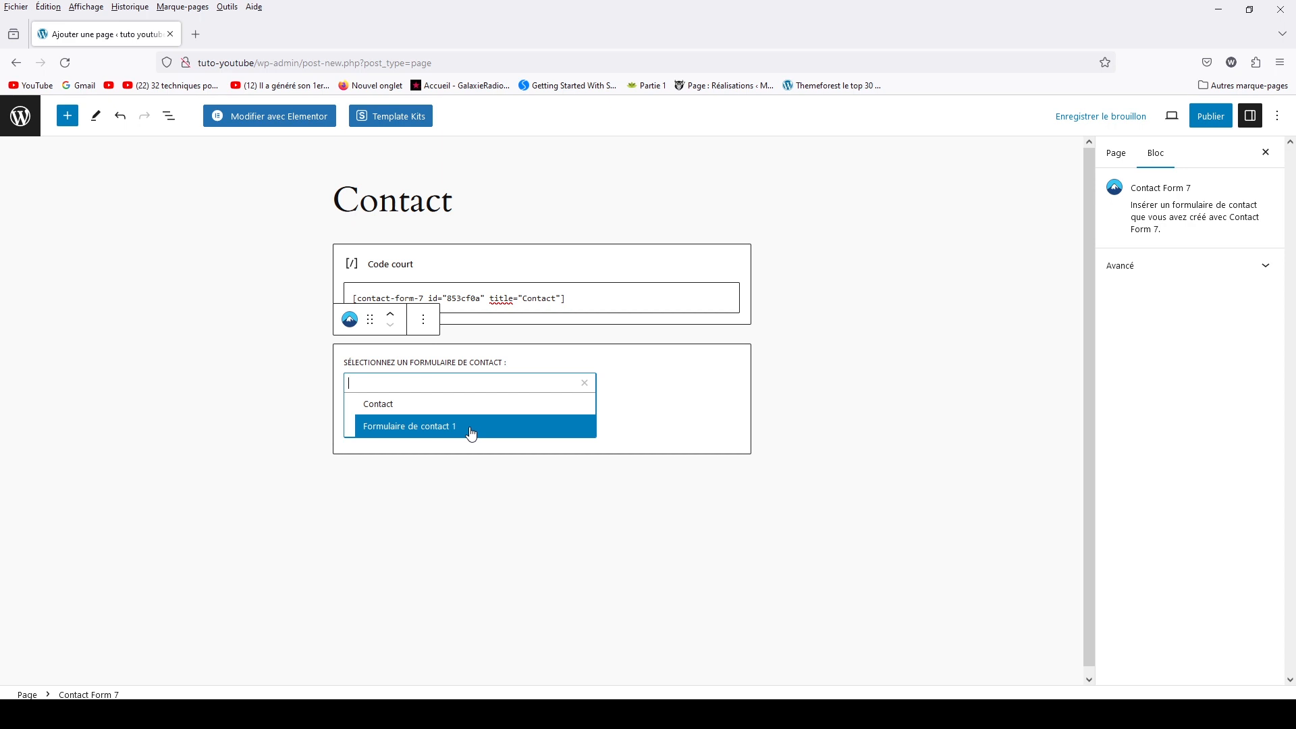
left_click(427, 329)
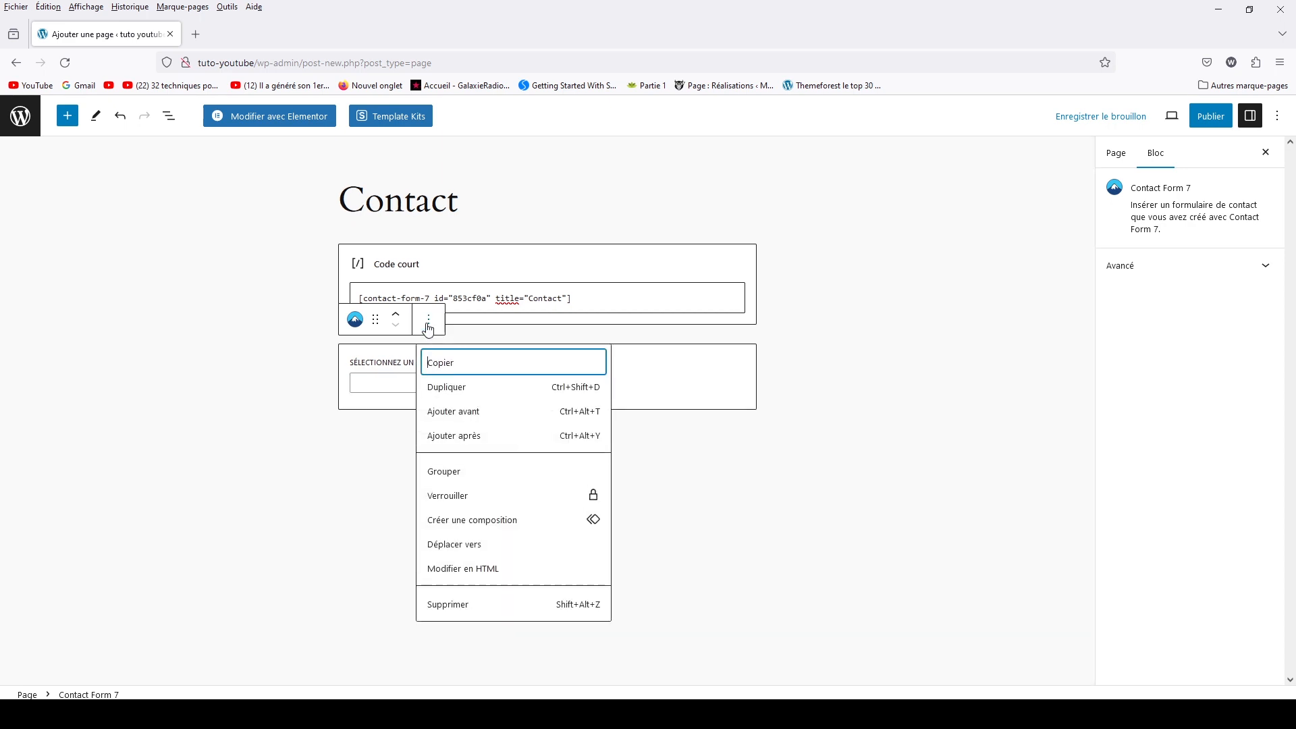
left_click(458, 605)
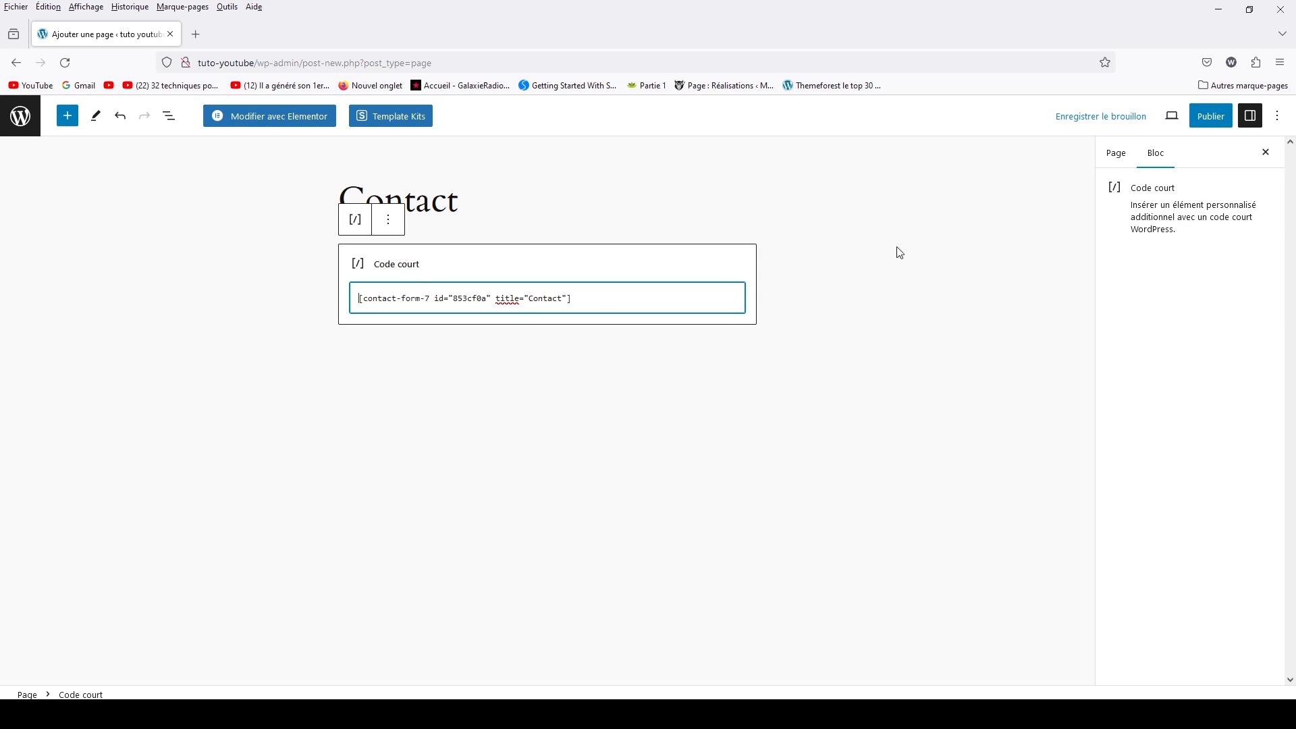
left_click(1219, 123)
left_click(1188, 120)
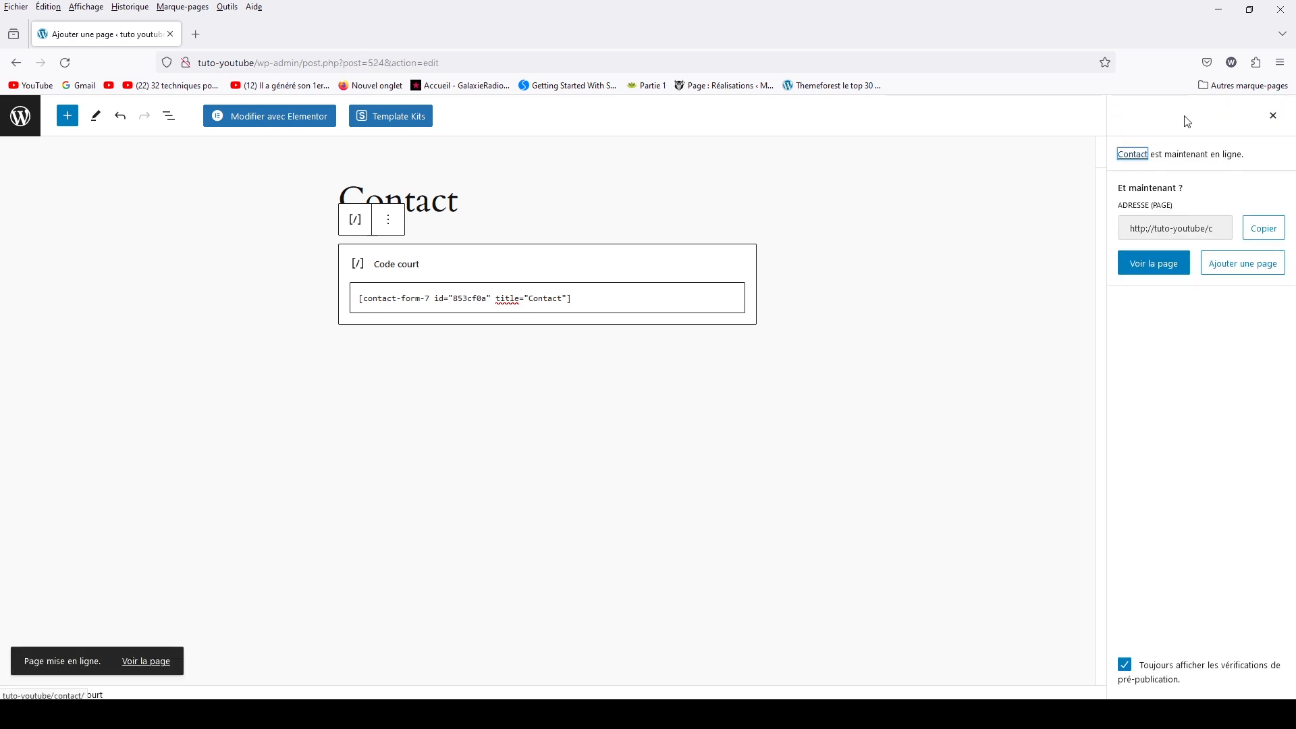
View the published Contact page, then open the admin dashboard in a second tab
left_click(1153, 266)
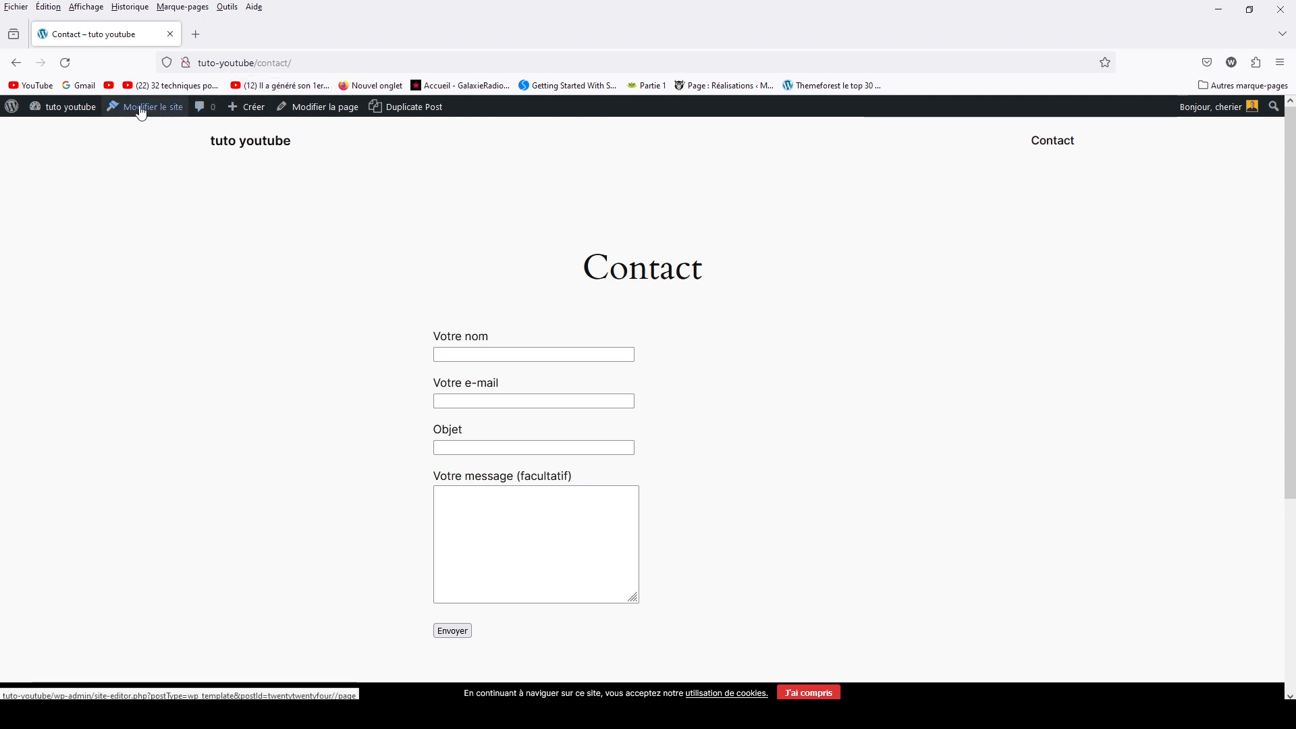
right_click(67, 107)
left_click(94, 124)
left_click(217, 41)
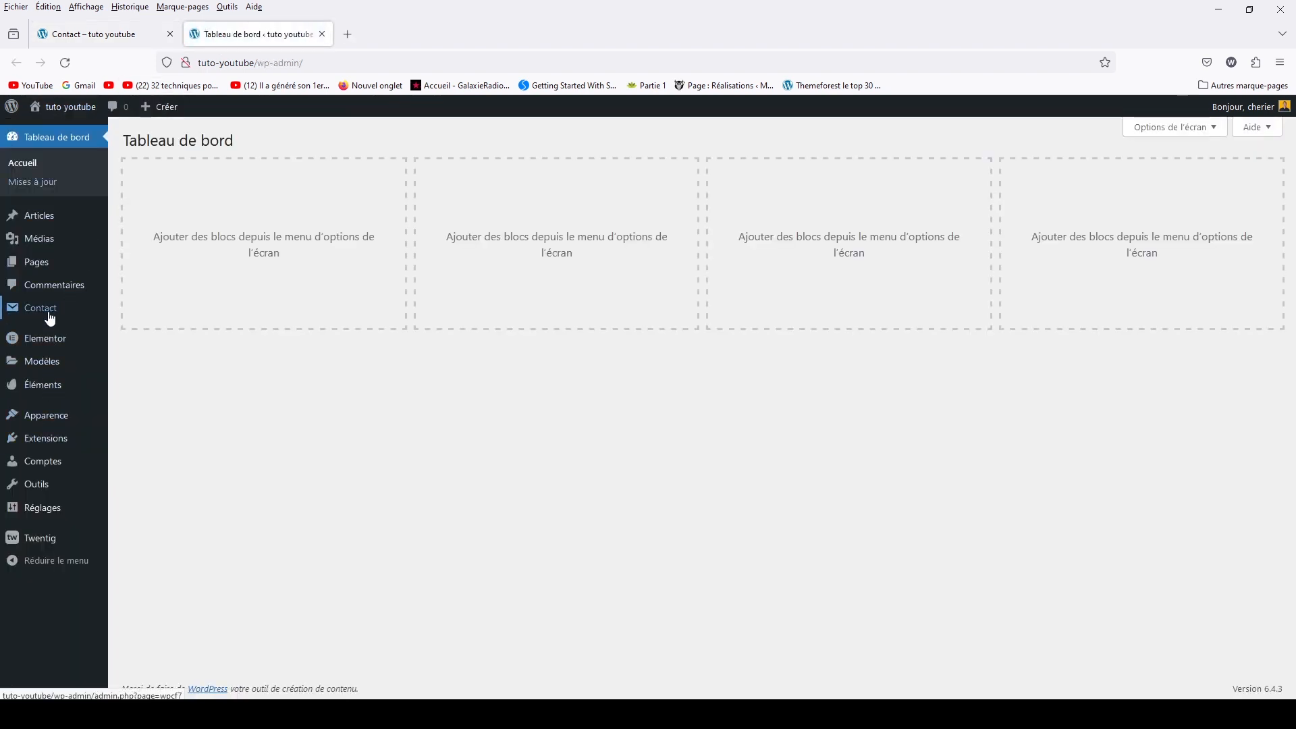
Go to Contact > Formulaires de contact and open the 'Contact' form for editing
mouse_move(50, 319)
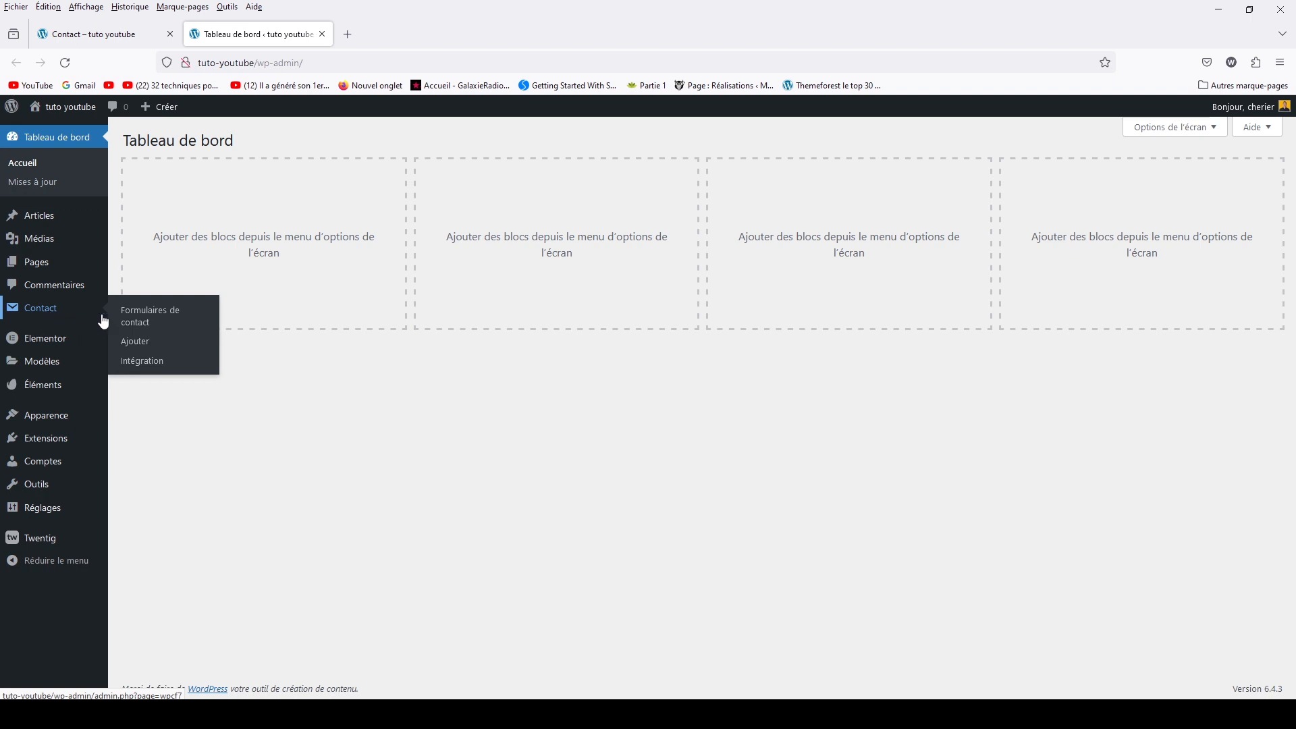
left_click(141, 325)
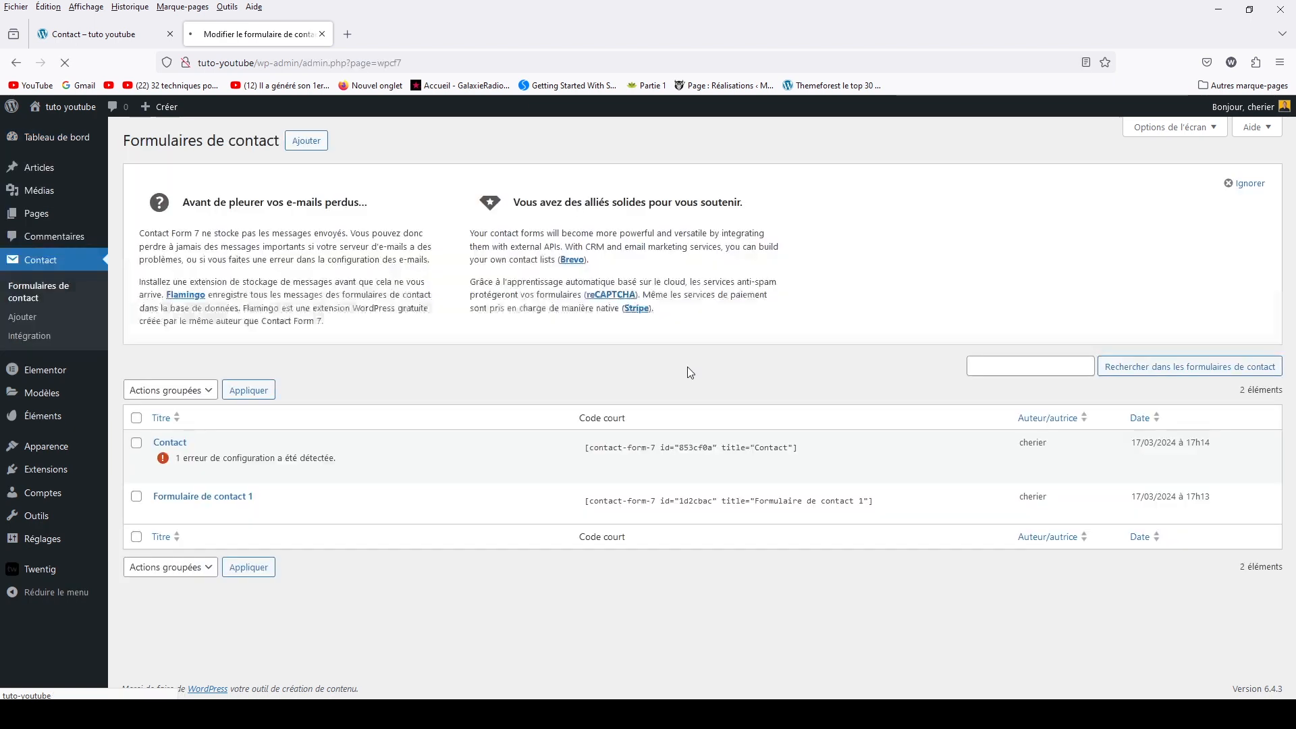
mouse_move(291, 518)
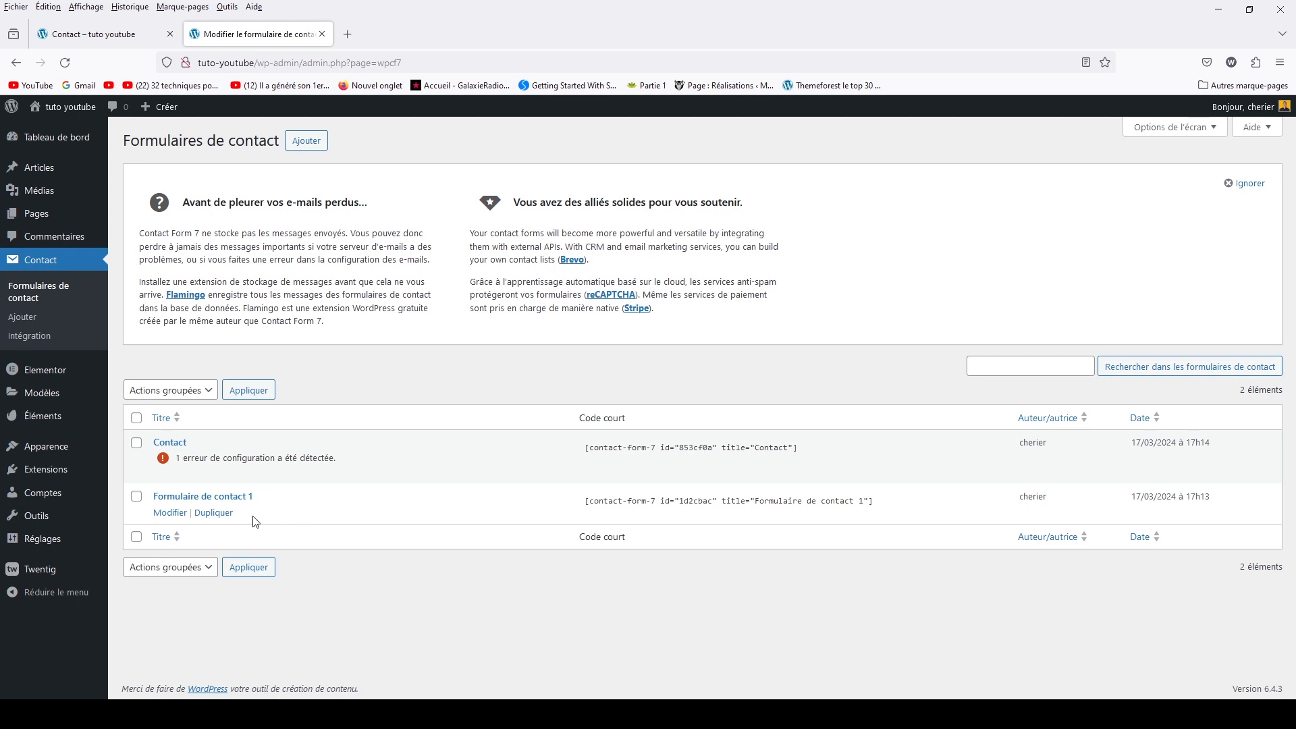
left_click(169, 472)
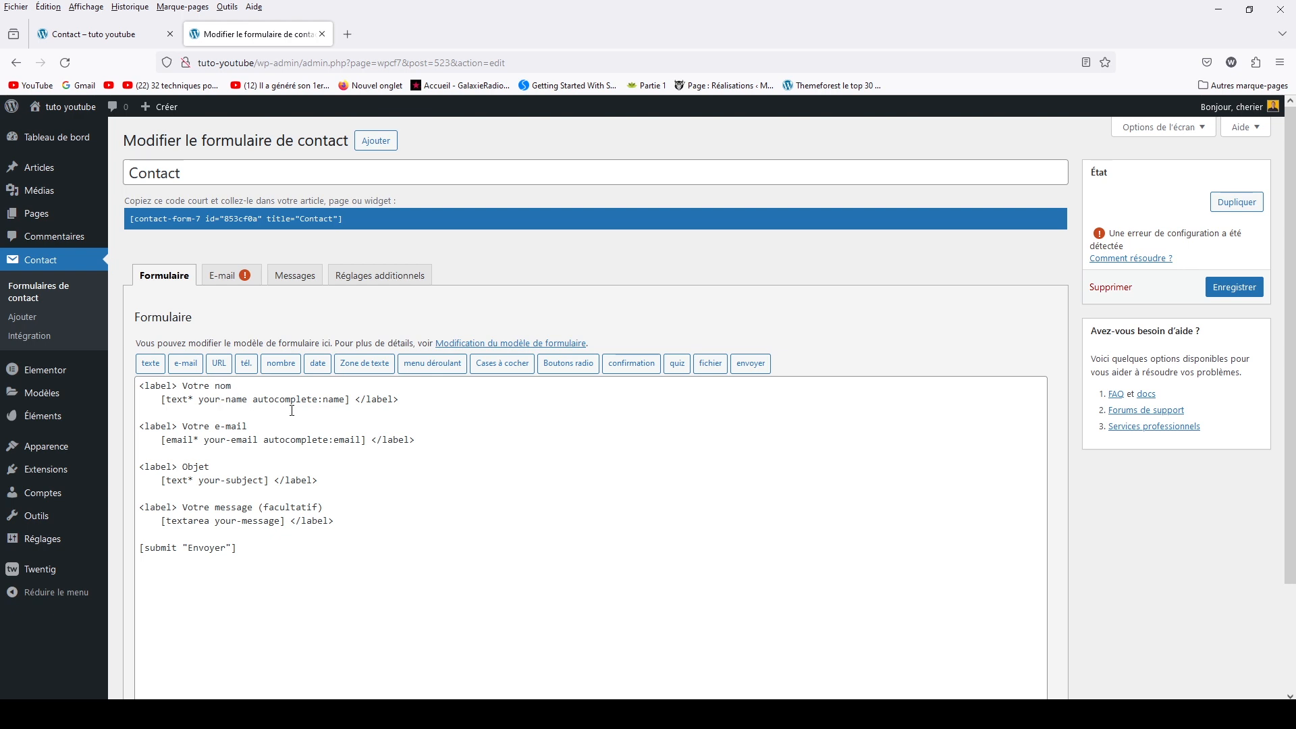
Compare with the live page, then delete the 'Votre nom' label and your-name tag from the template
left_click_drag(200, 400, 248, 394)
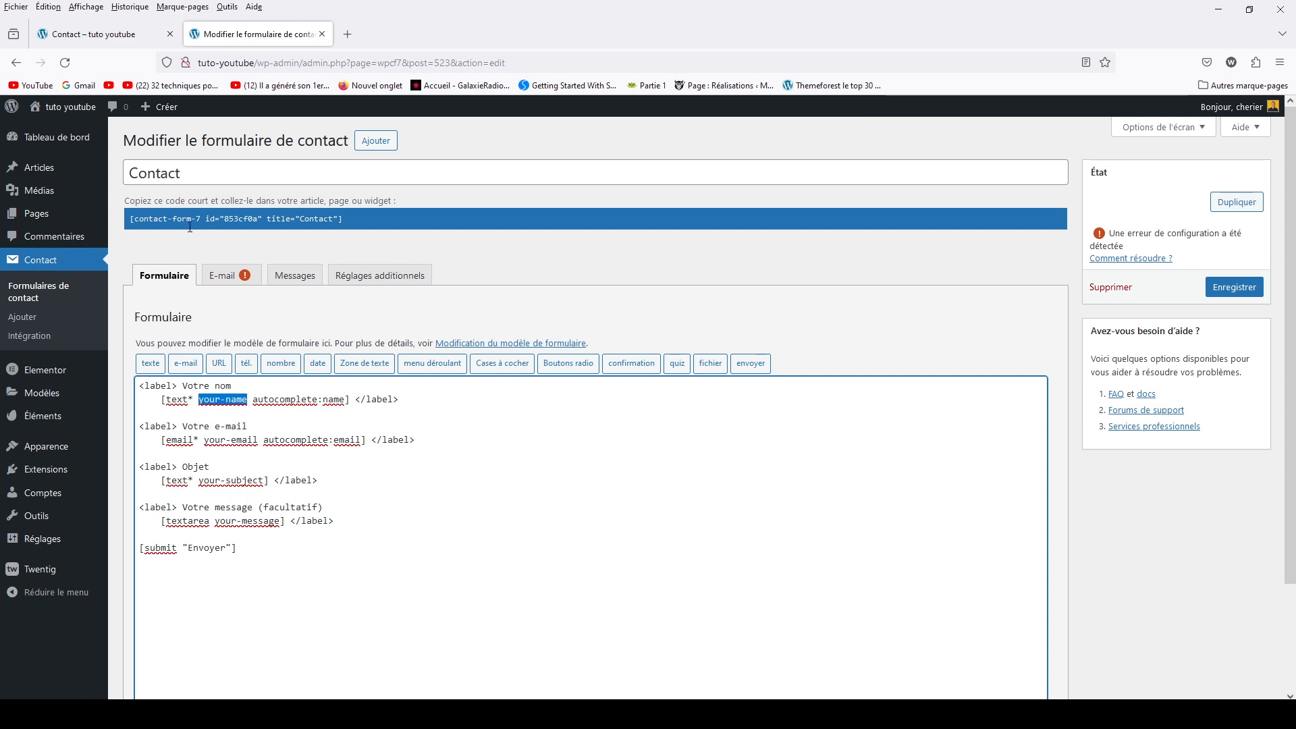
left_click(126, 30)
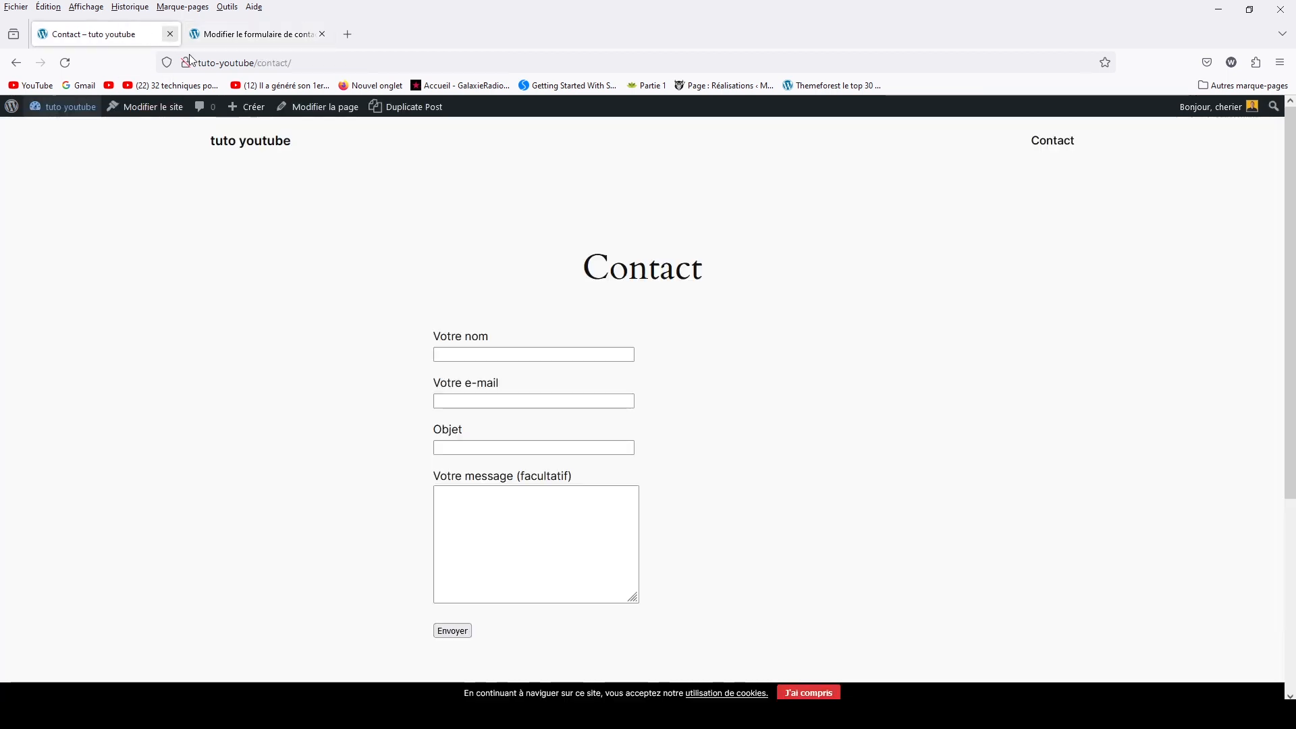
left_click_drag(434, 335, 492, 338)
left_click(484, 353)
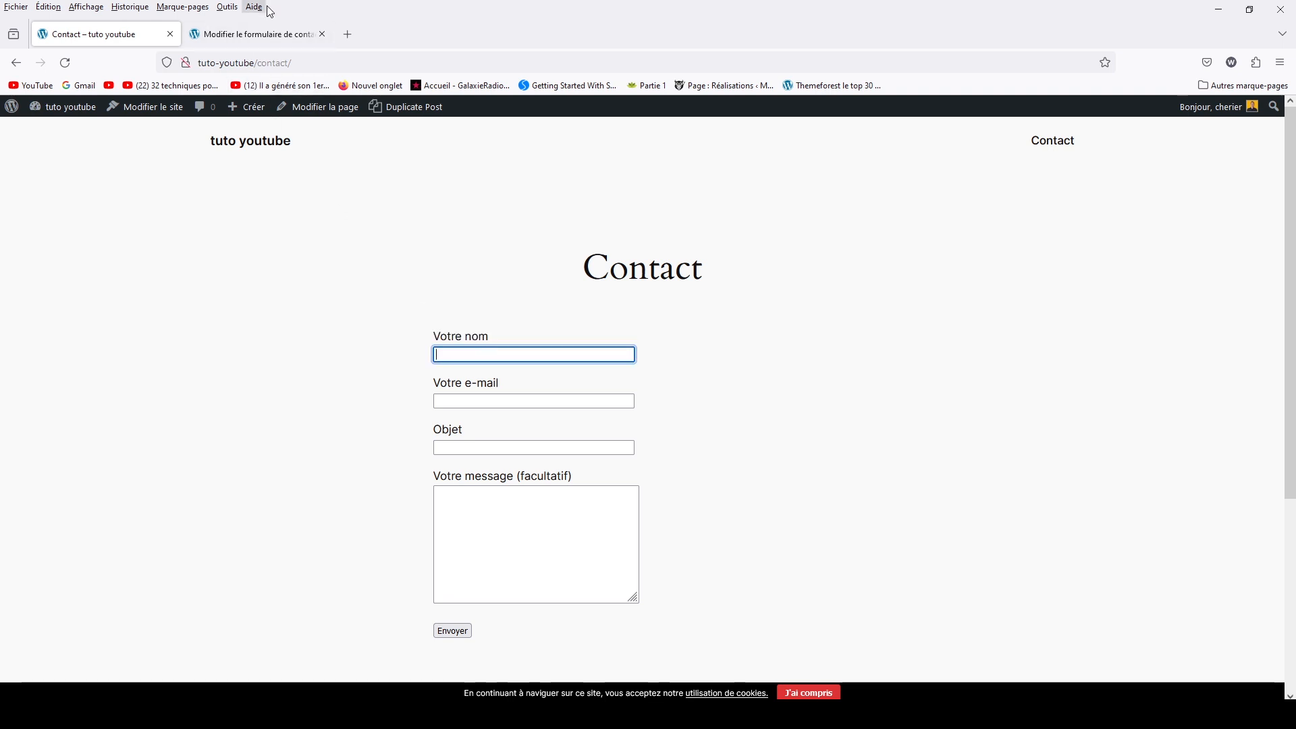
left_click(269, 35)
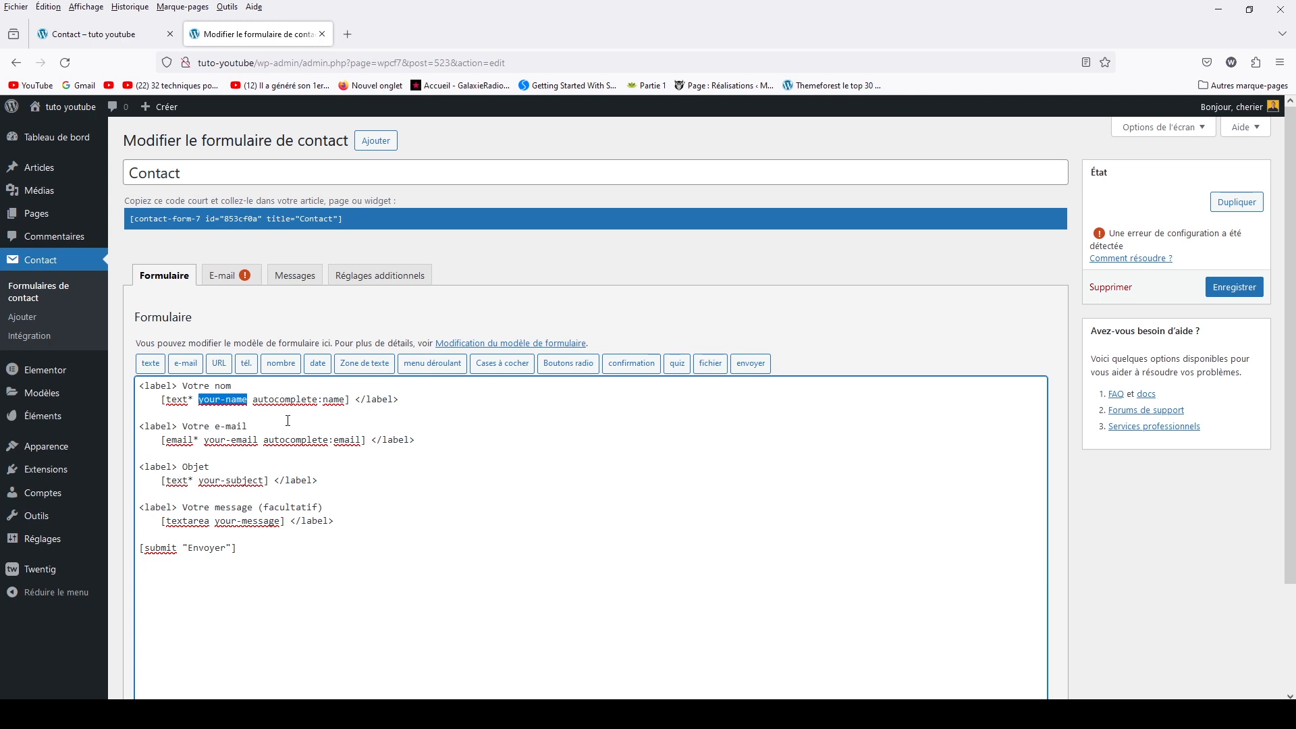
triple_click(413, 399)
left_click_drag(237, 384, 134, 382)
key("Delete")
key("Delete")
key("Delete")
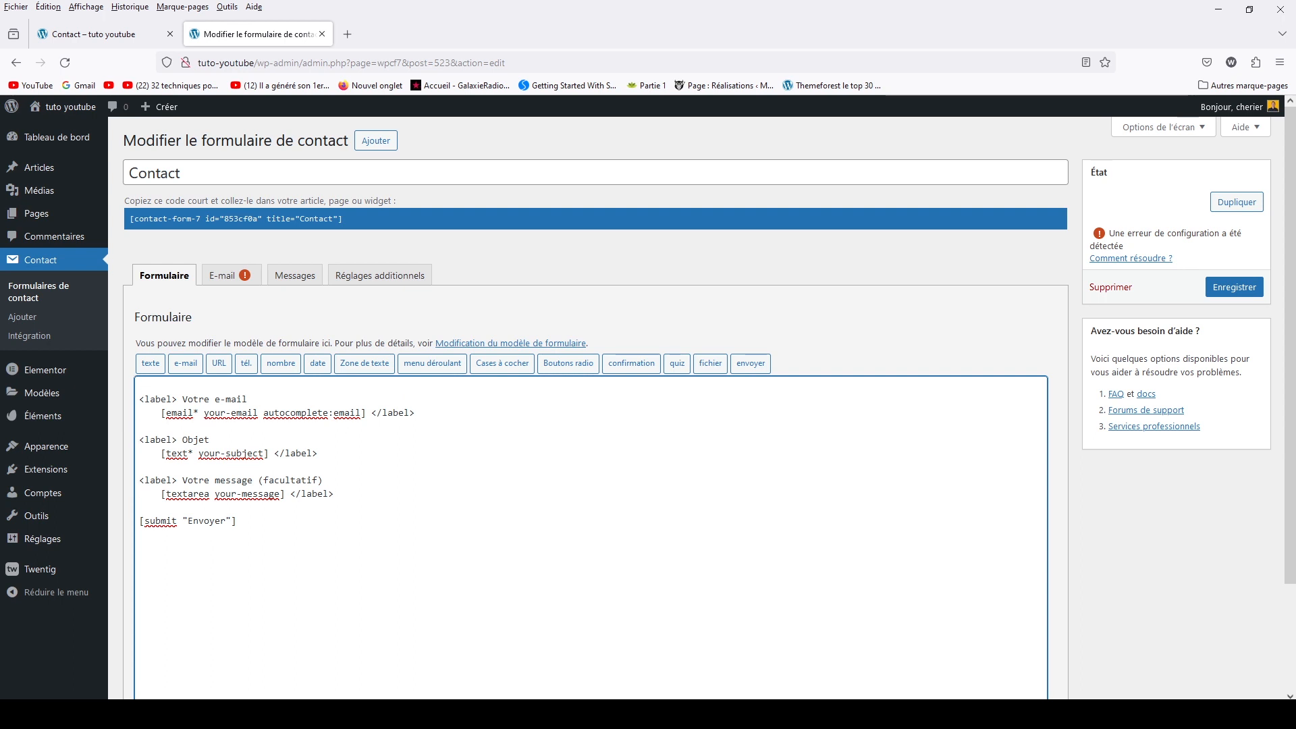
Save the form and reload the live Contact page to confirm the name field is gone
left_click(1215, 295)
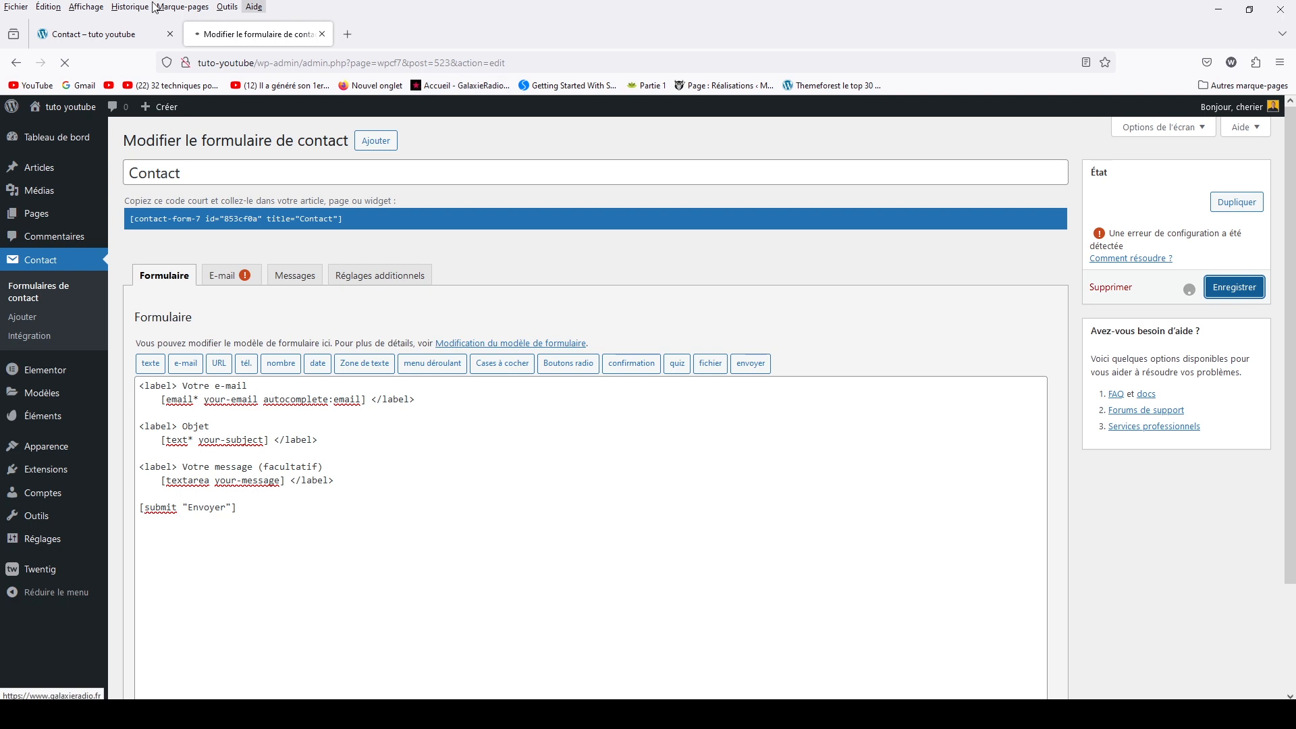
left_click(105, 35)
left_click(65, 62)
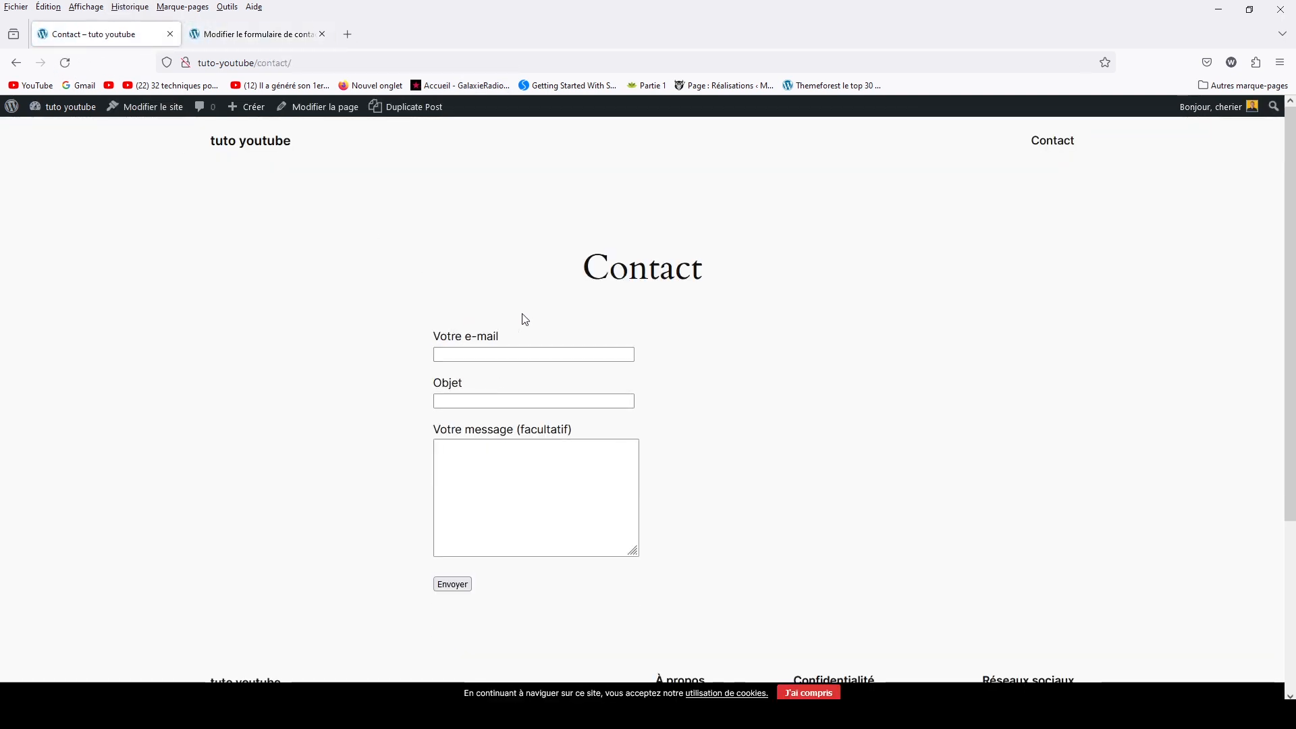
left_click(217, 34)
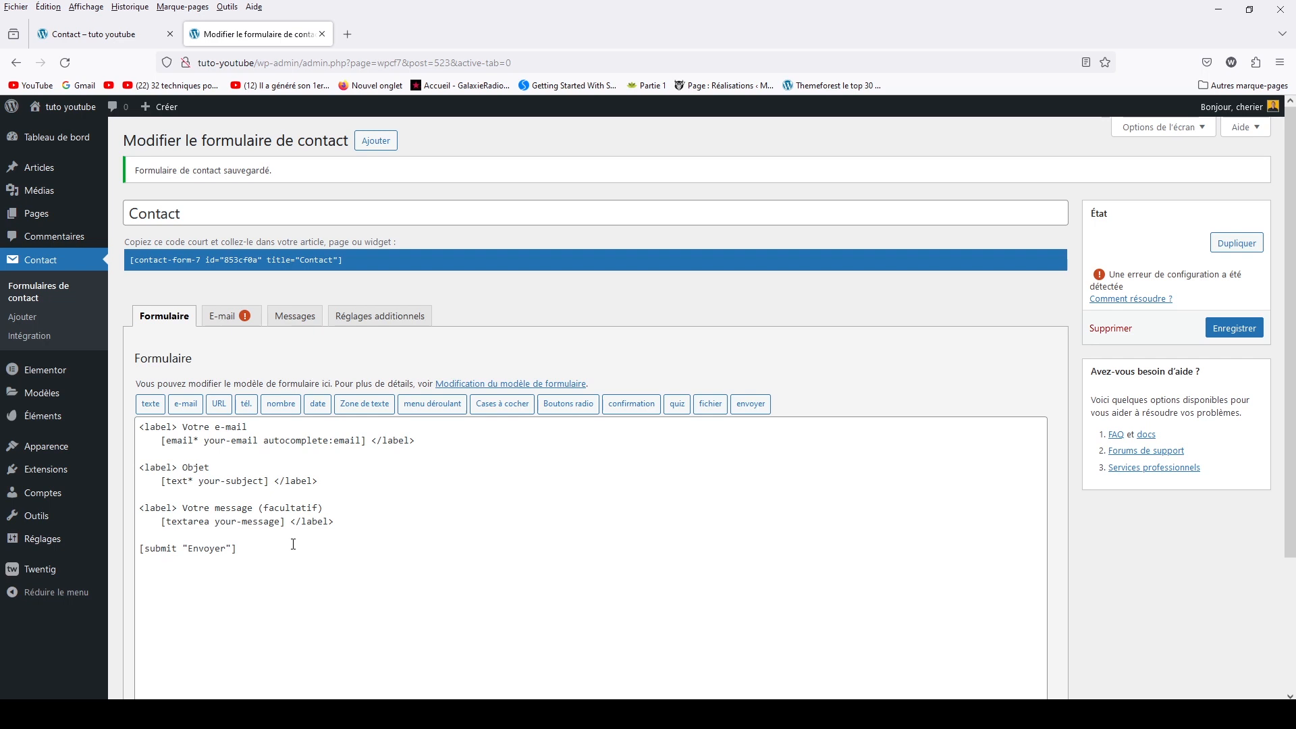
left_click(101, 34)
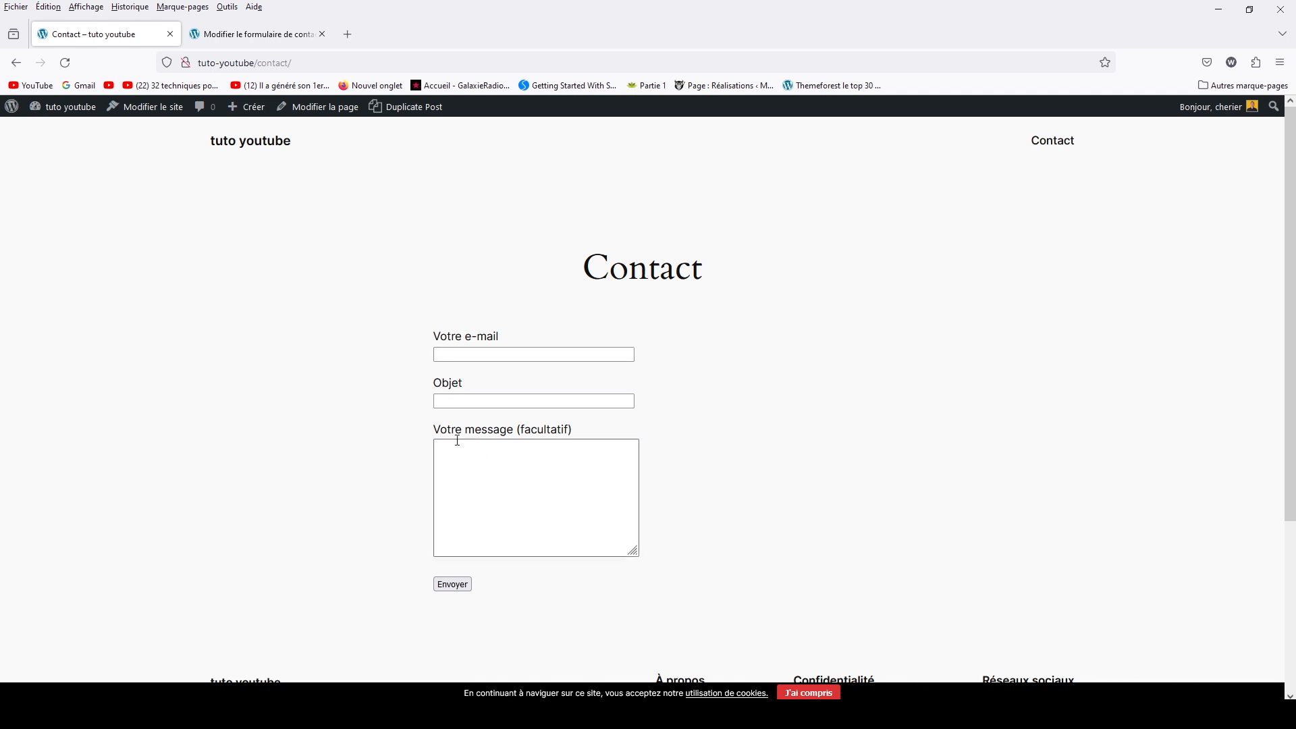
left_click(259, 31)
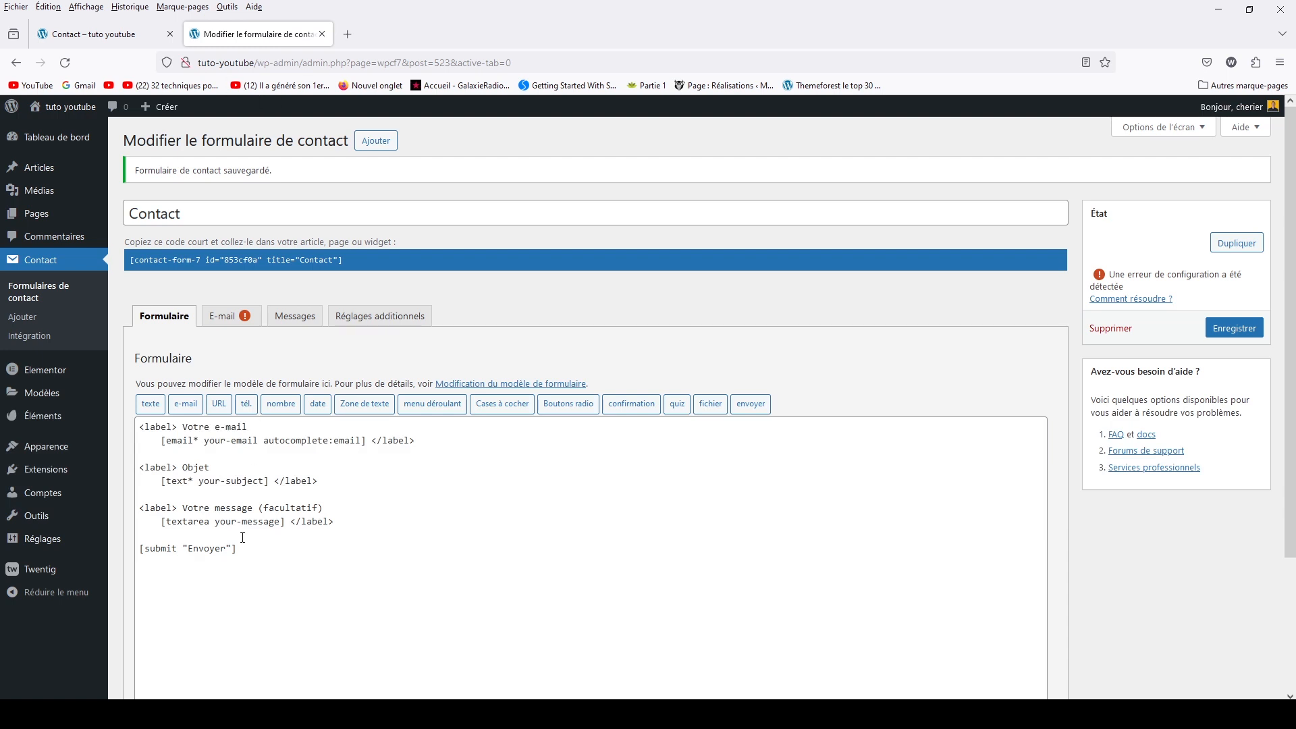
left_click(211, 521)
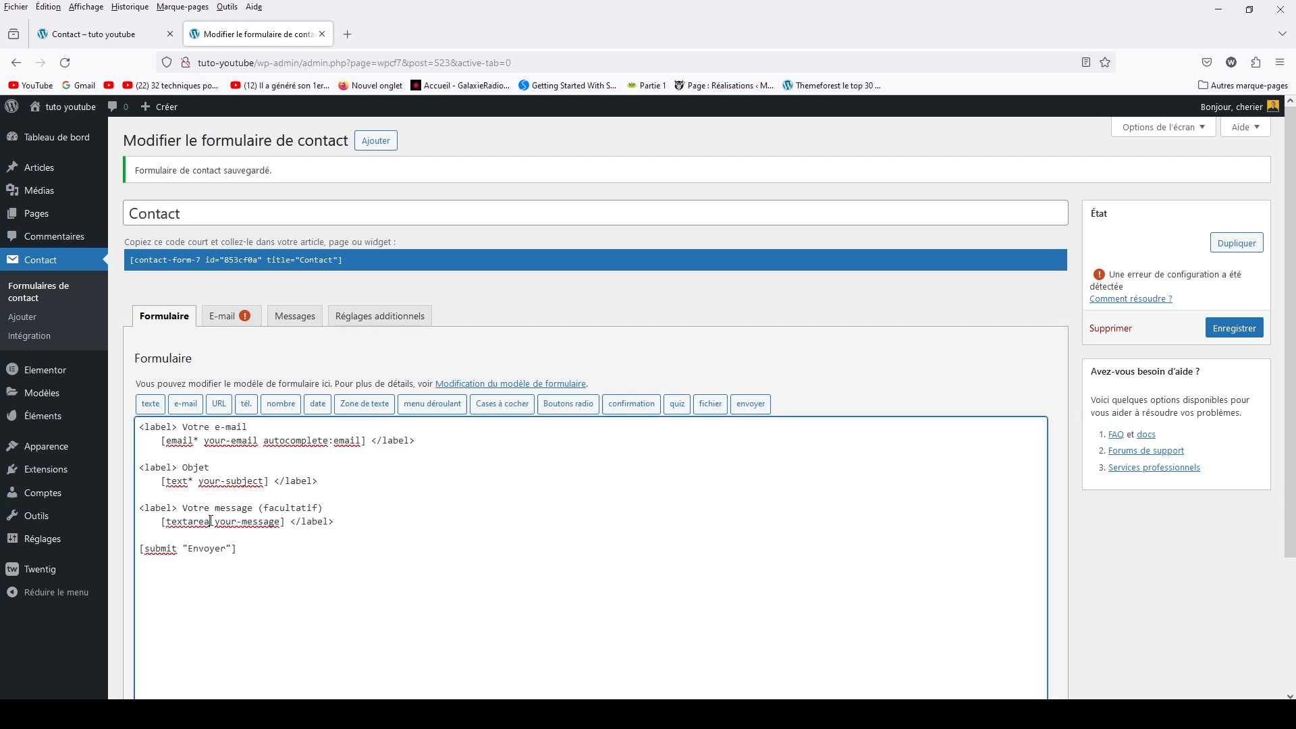
Make the textarea tag required with '*', delete ' (facultatif)' from its label, and save
type("*")
left_click(213, 519)
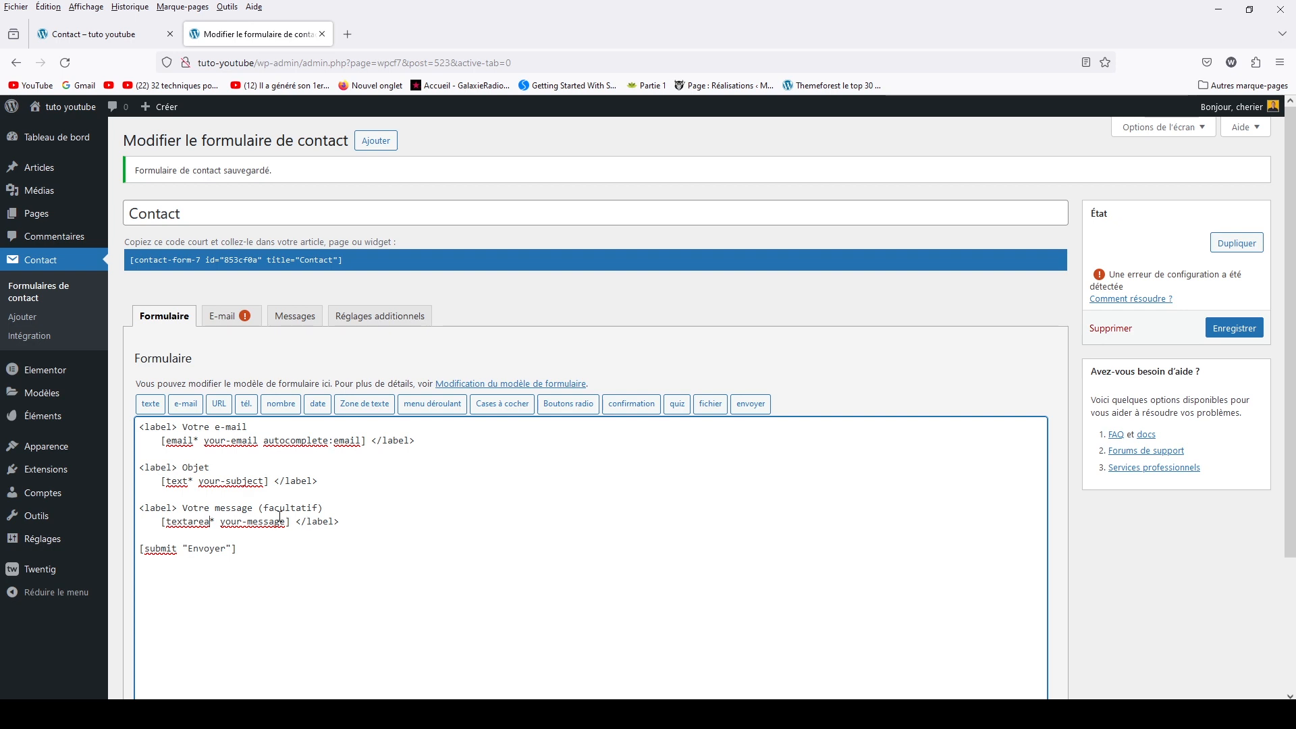
left_click_drag(253, 506, 330, 515)
key("BackSpace")
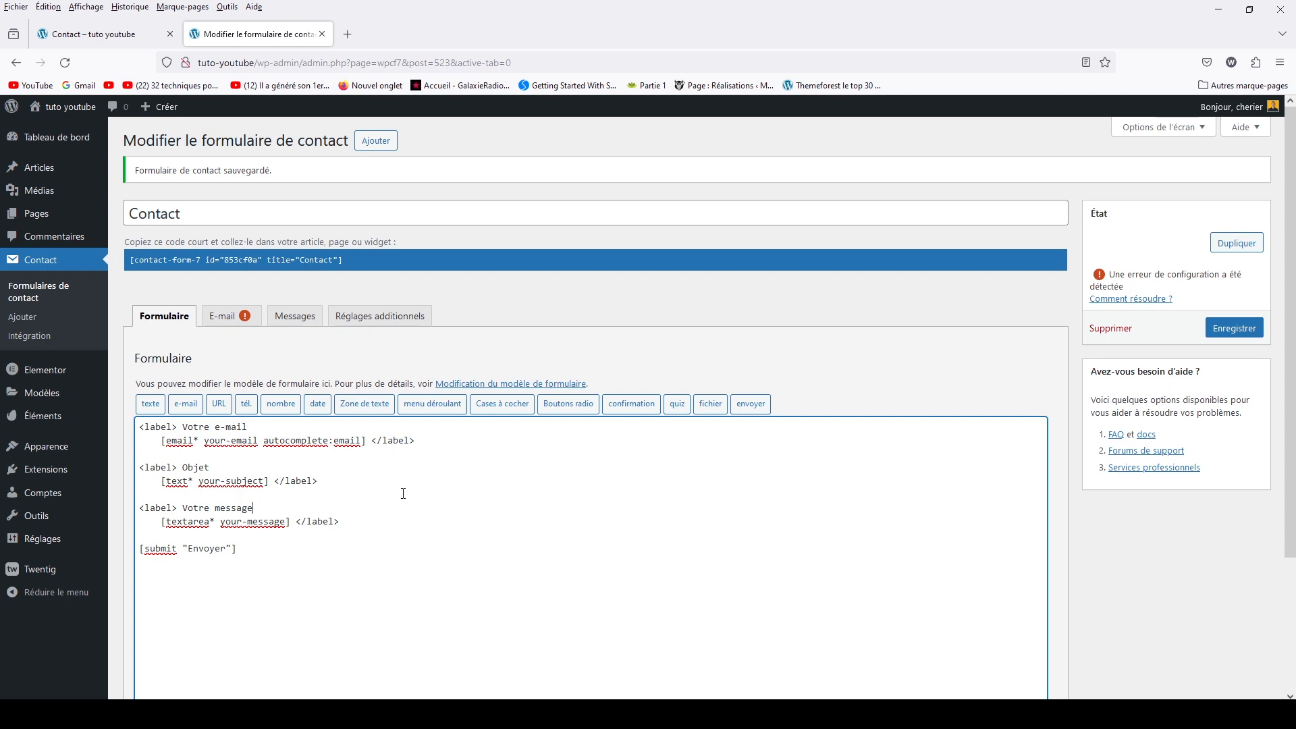
left_click(1212, 328)
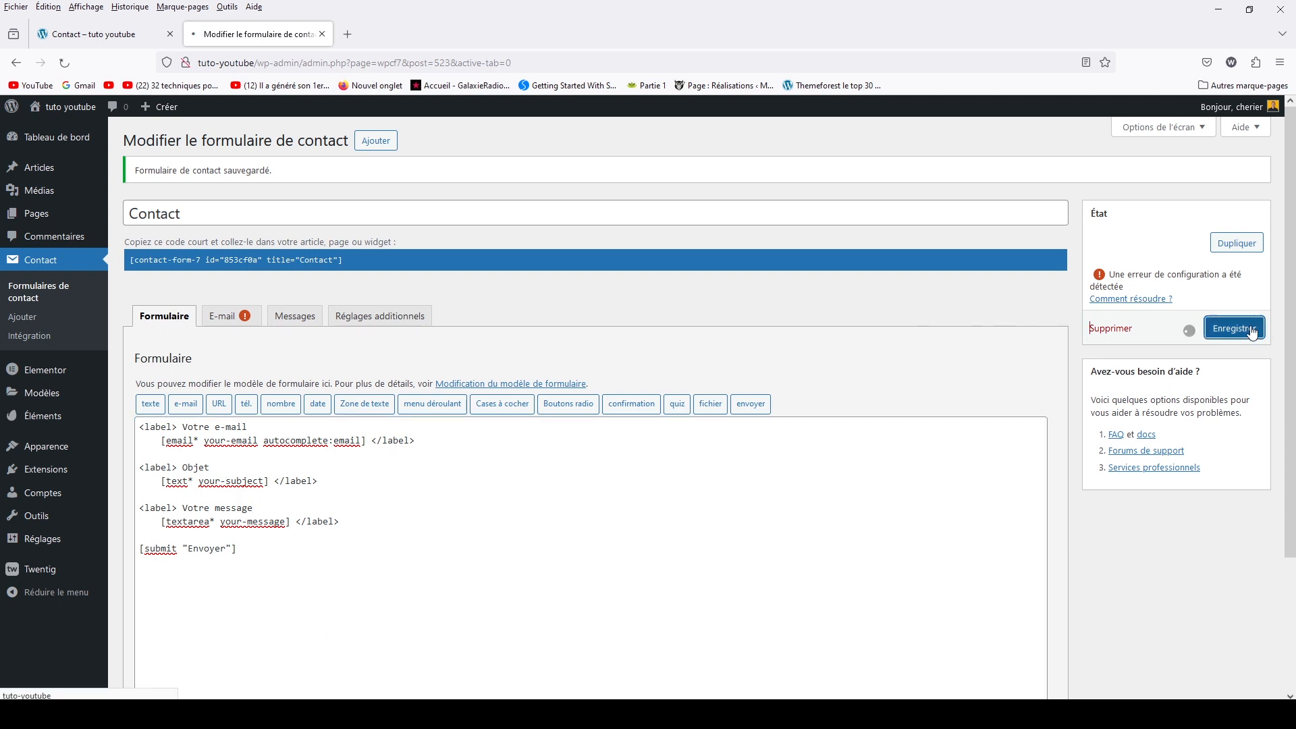
left_click(100, 35)
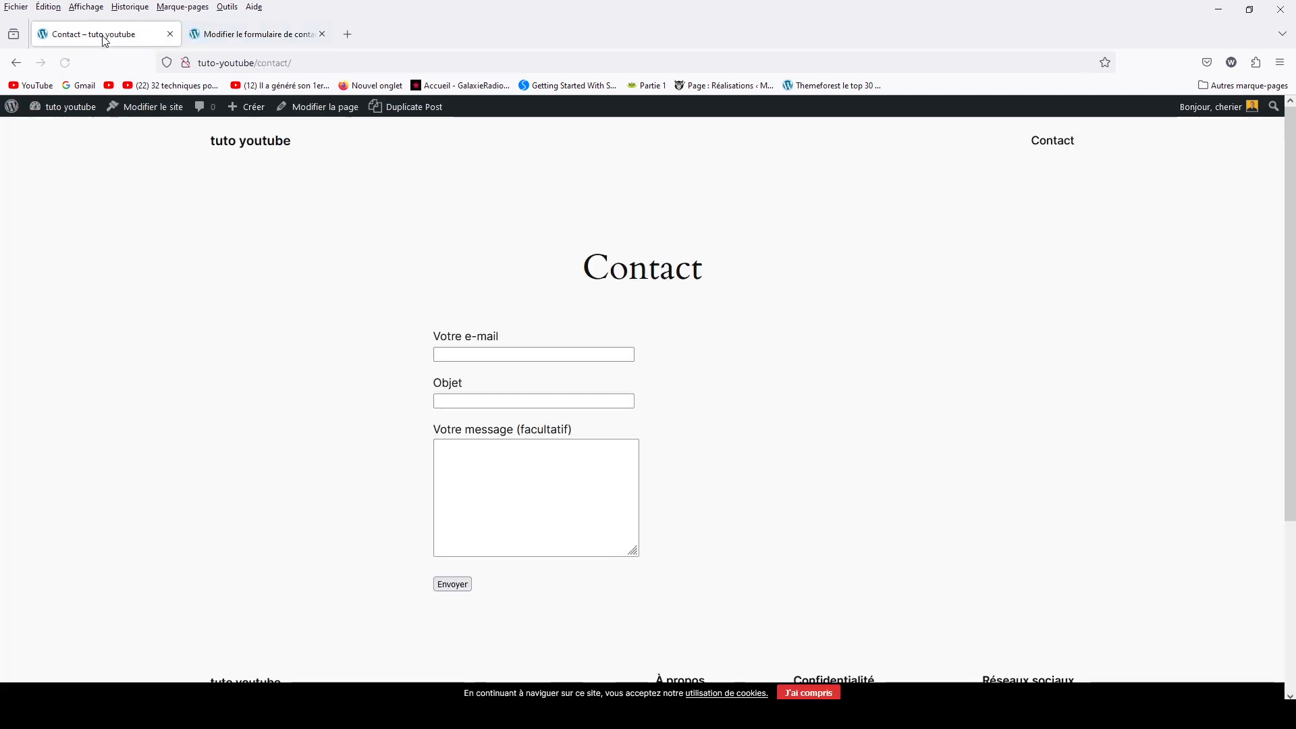
Submit the live form with a test e-mail, subject 'fff' and no message to see the required error
left_click(486, 357)
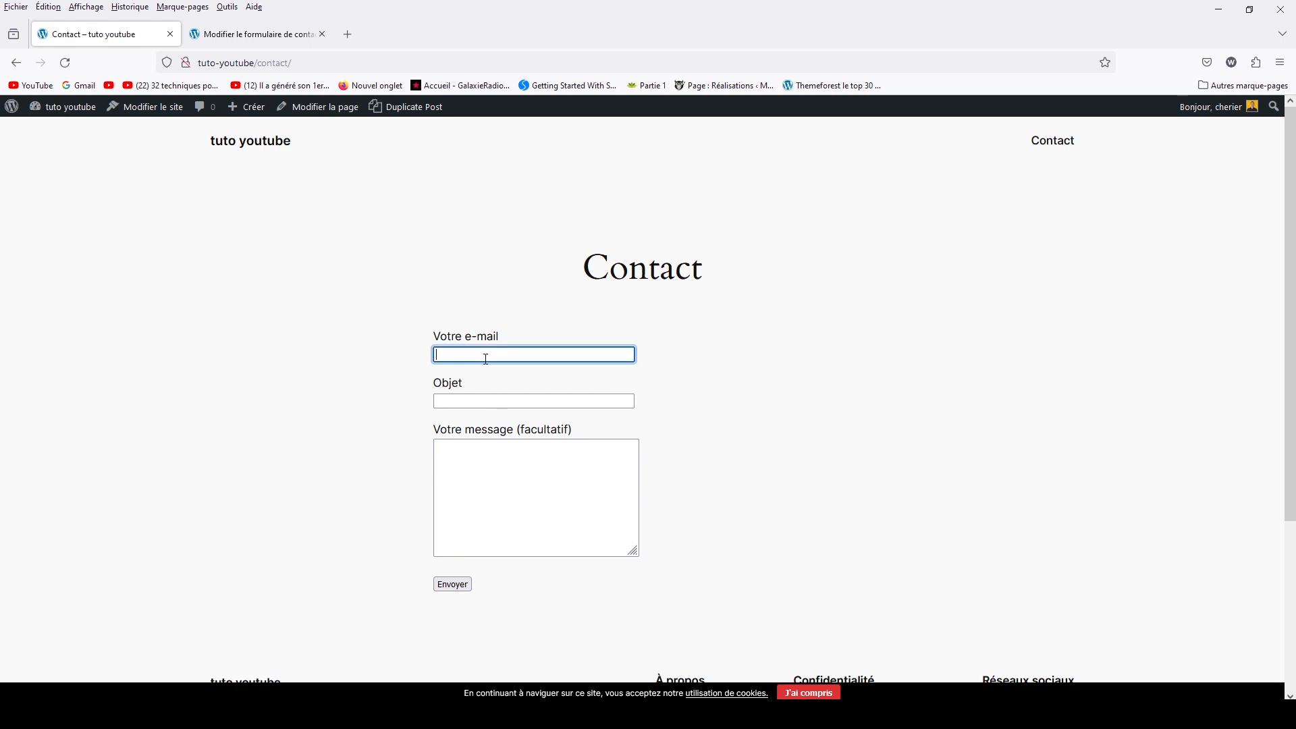
left_click(498, 401)
type("fff")
left_click(447, 586)
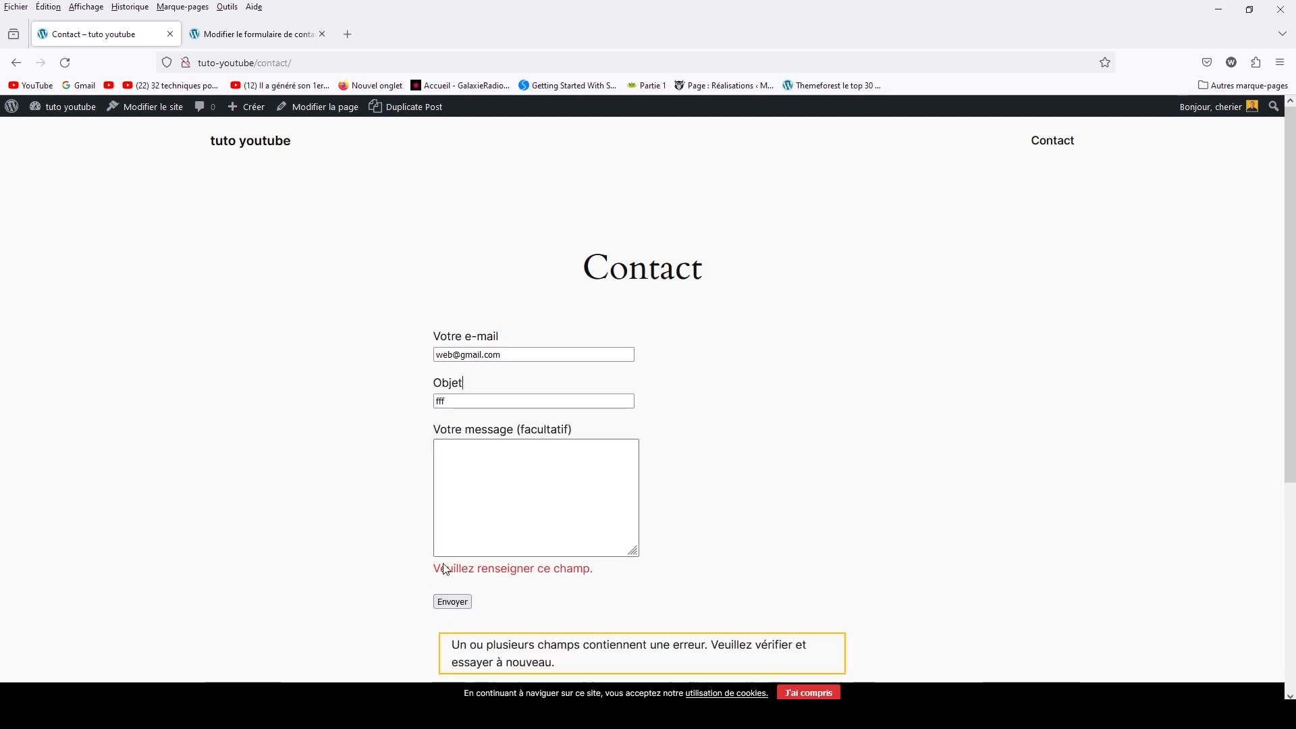
left_click(478, 479)
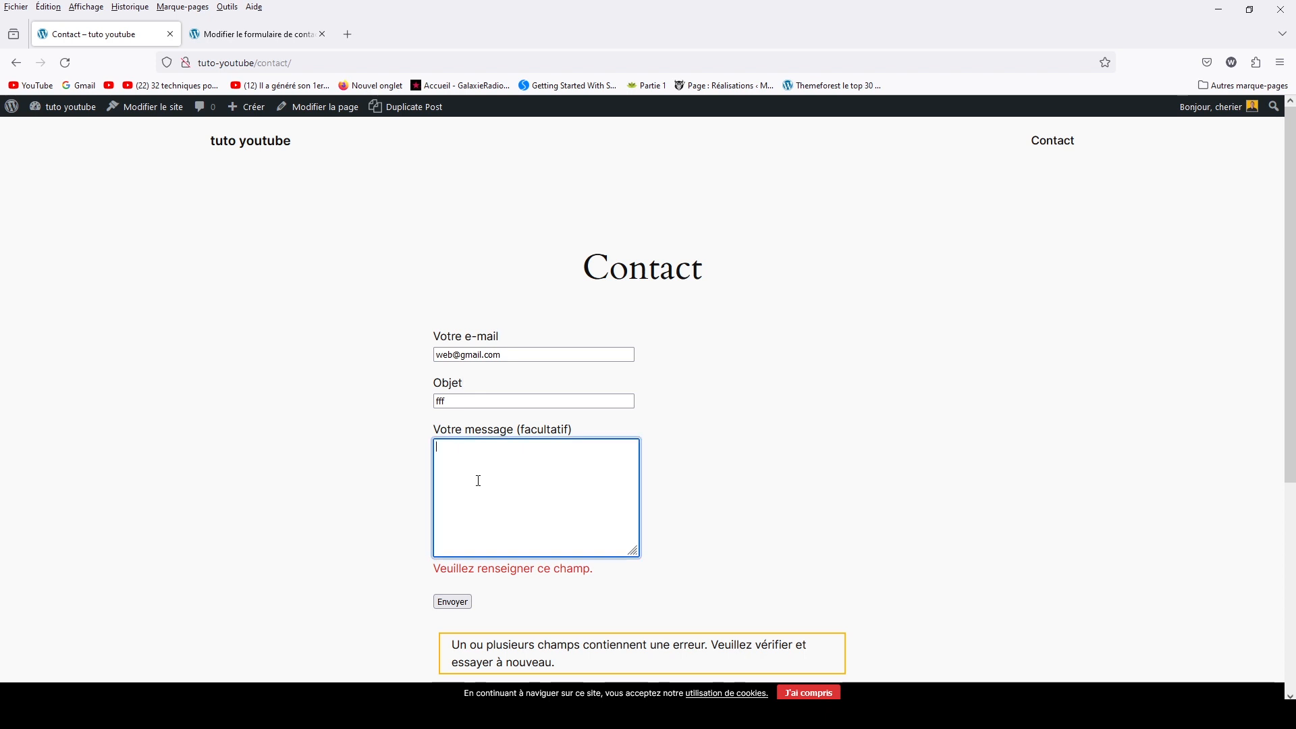
left_click(240, 40)
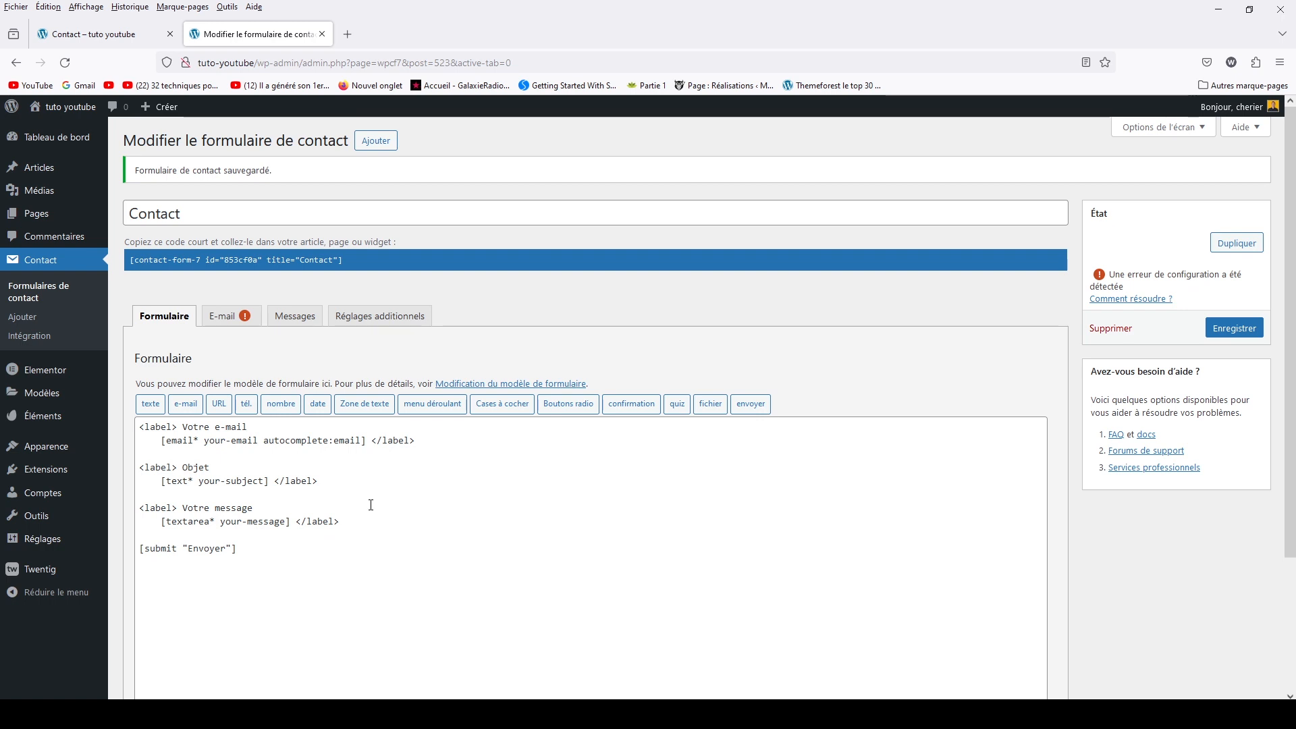
Add a blank line below the message field and begin a new optional text field tag
left_click(358, 519)
key("Return")
key("Return")
key("Return")
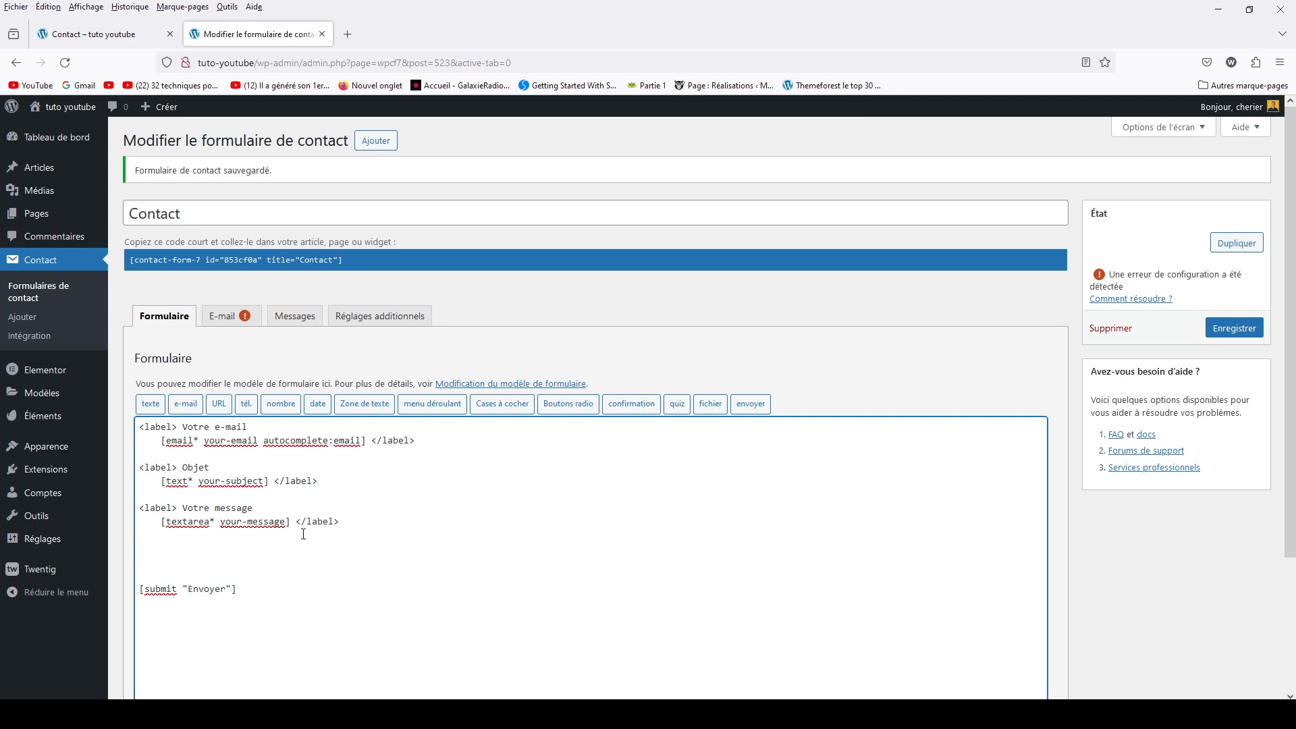
left_click(150, 405)
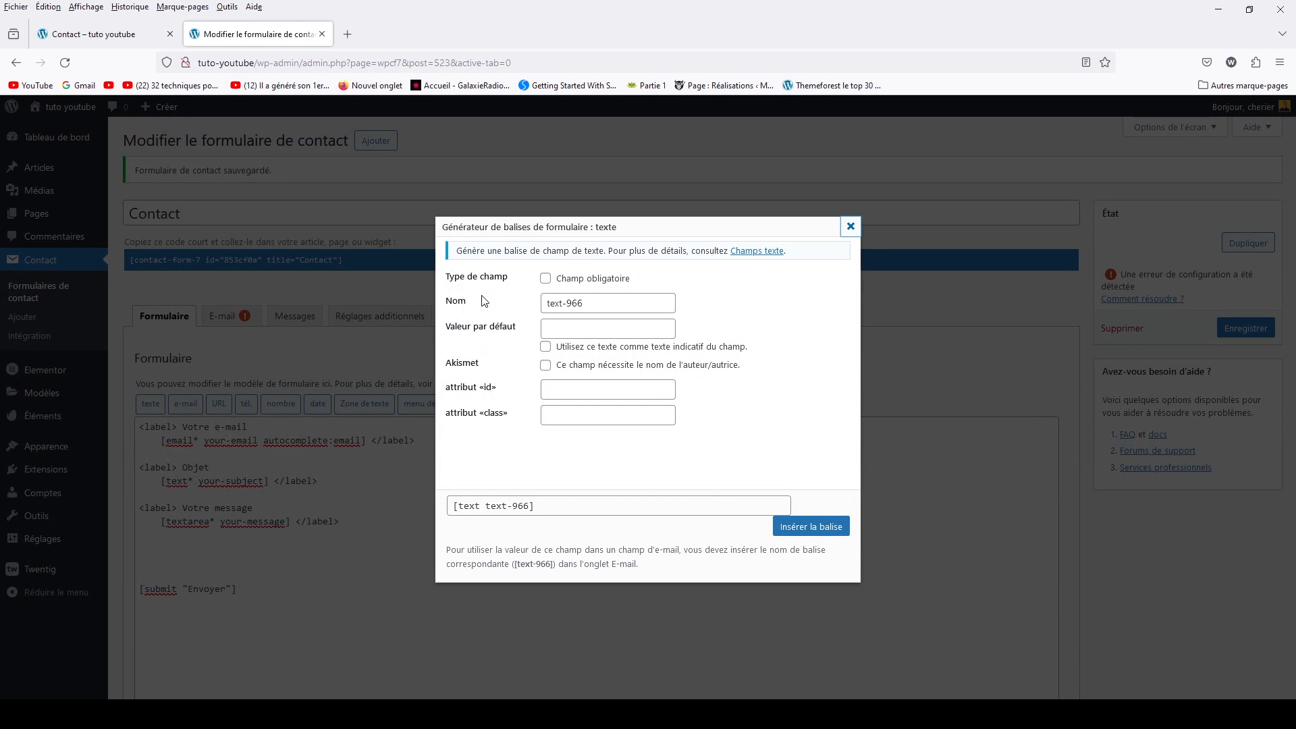
left_click(546, 279)
left_click(545, 279)
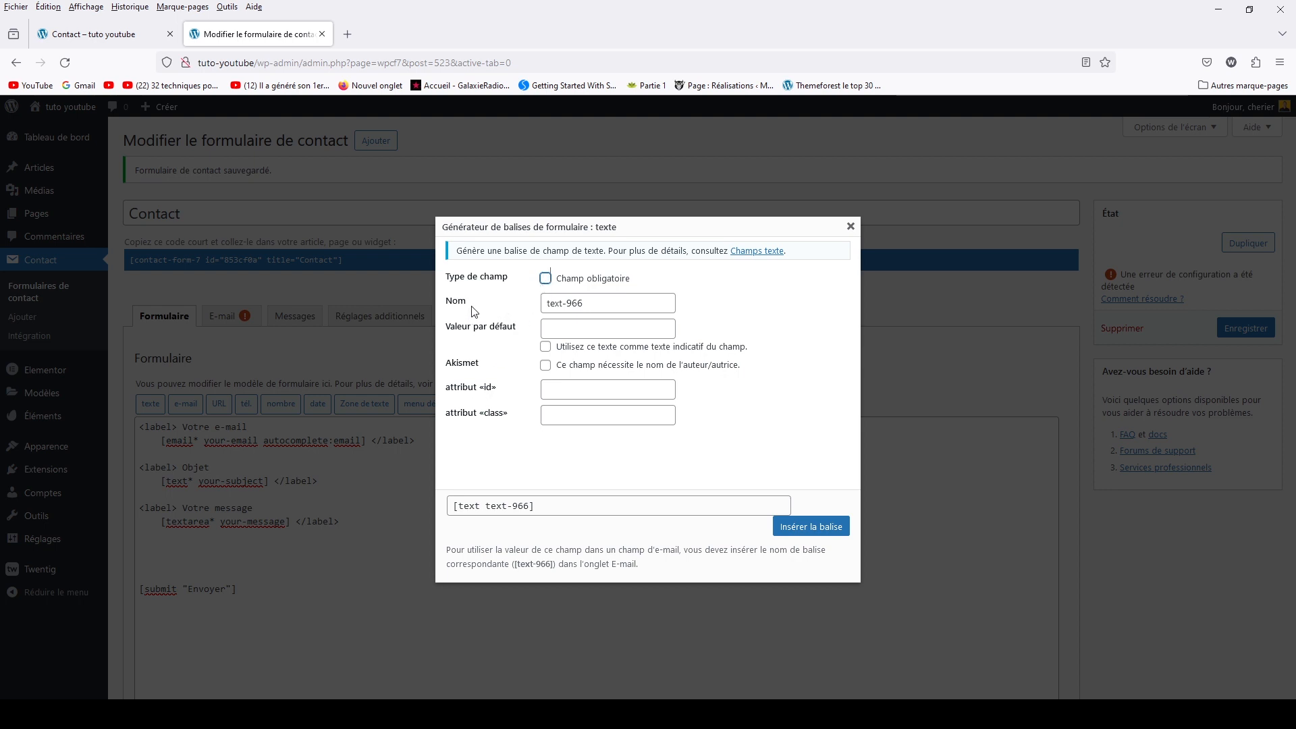
Give the text-966 field the placeholder text 'tapez votre message'
left_click(623, 305)
left_click_drag(623, 306, 546, 303)
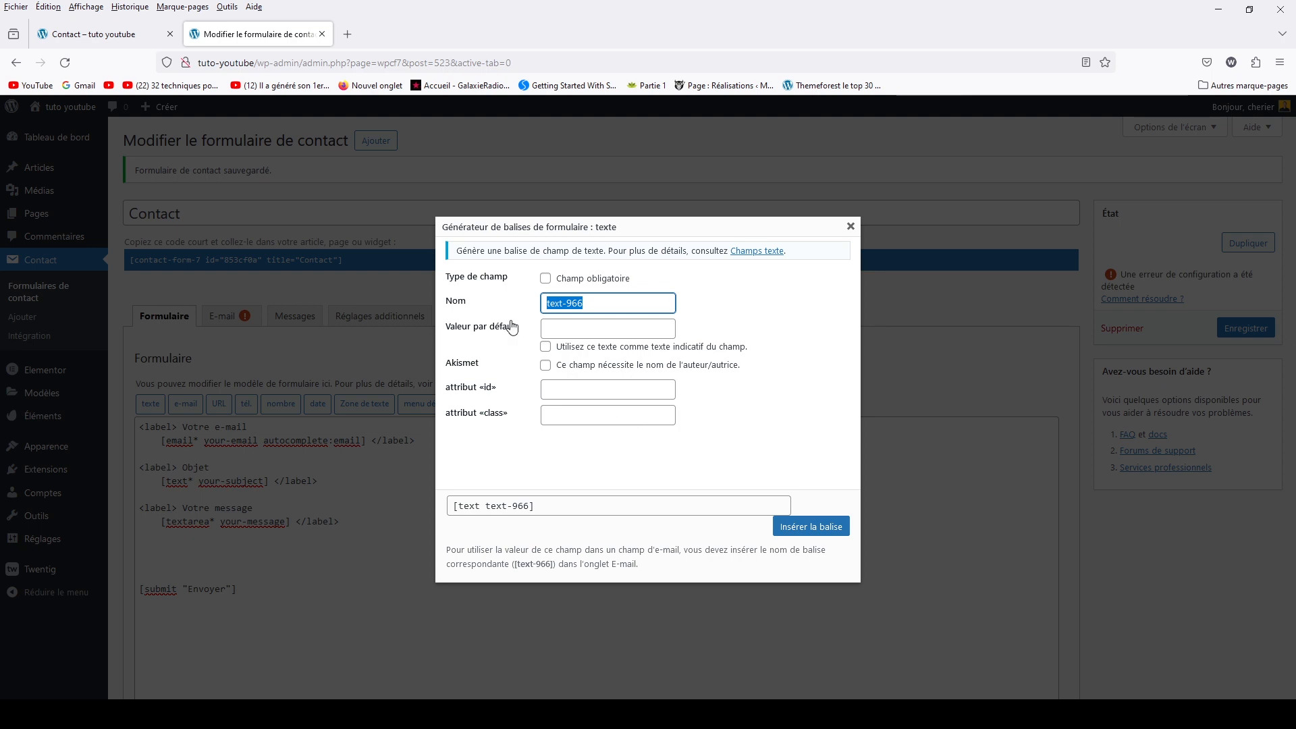
left_click(558, 332)
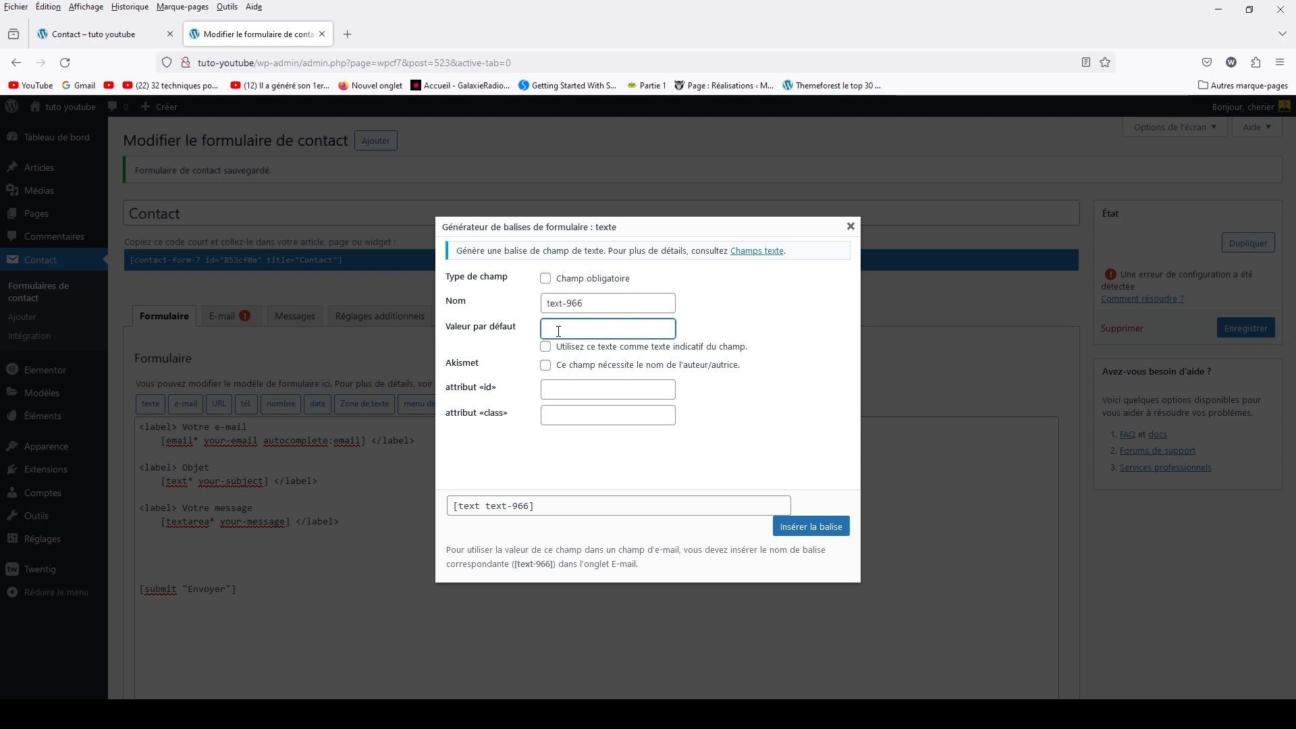
type("tapez votre message")
left_click(545, 348)
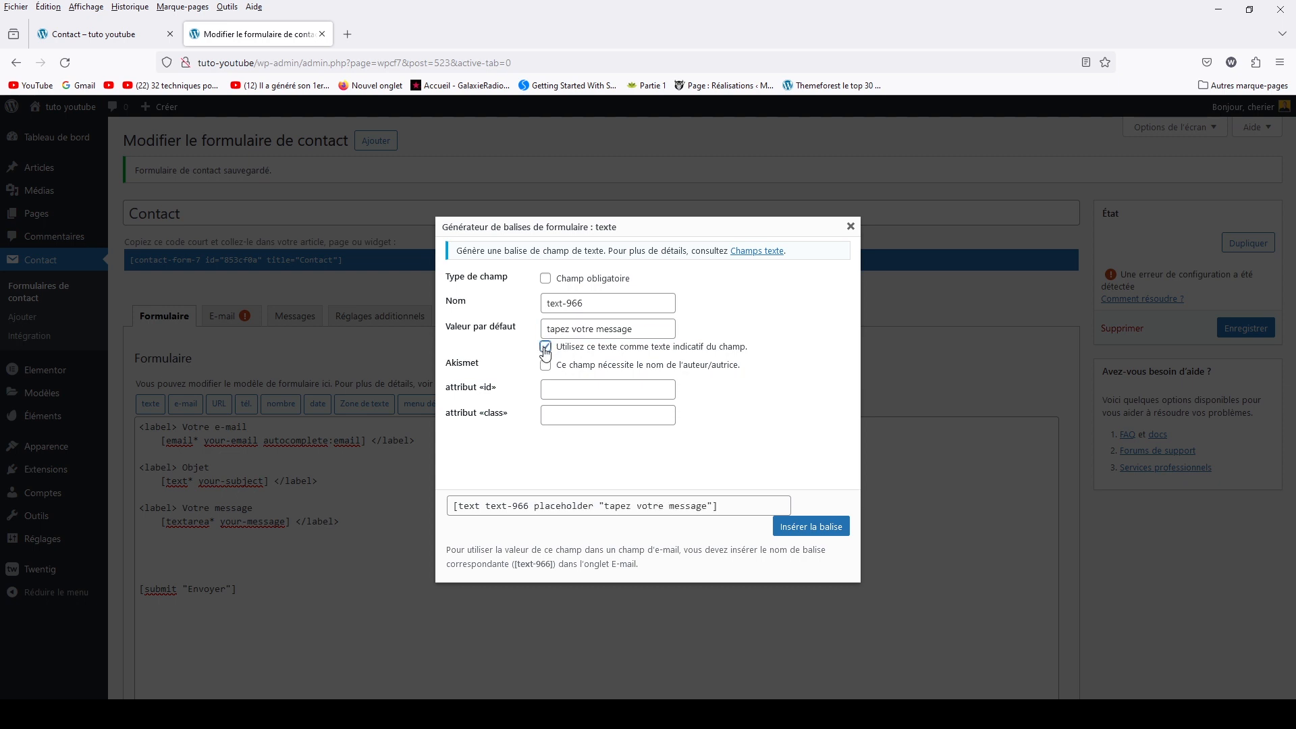
Add class coucou to the text-966 tag, insert it into the form, and save
left_click_drag(544, 511, 587, 506)
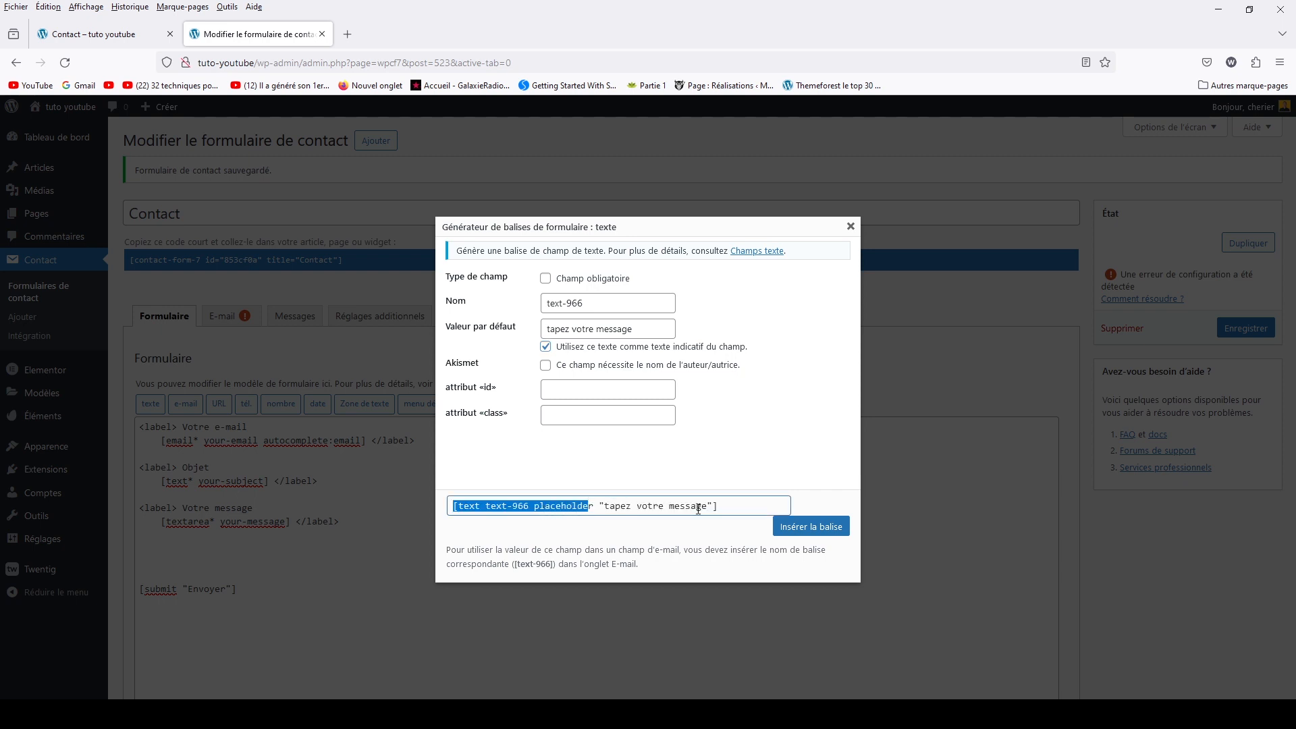
left_click(706, 388)
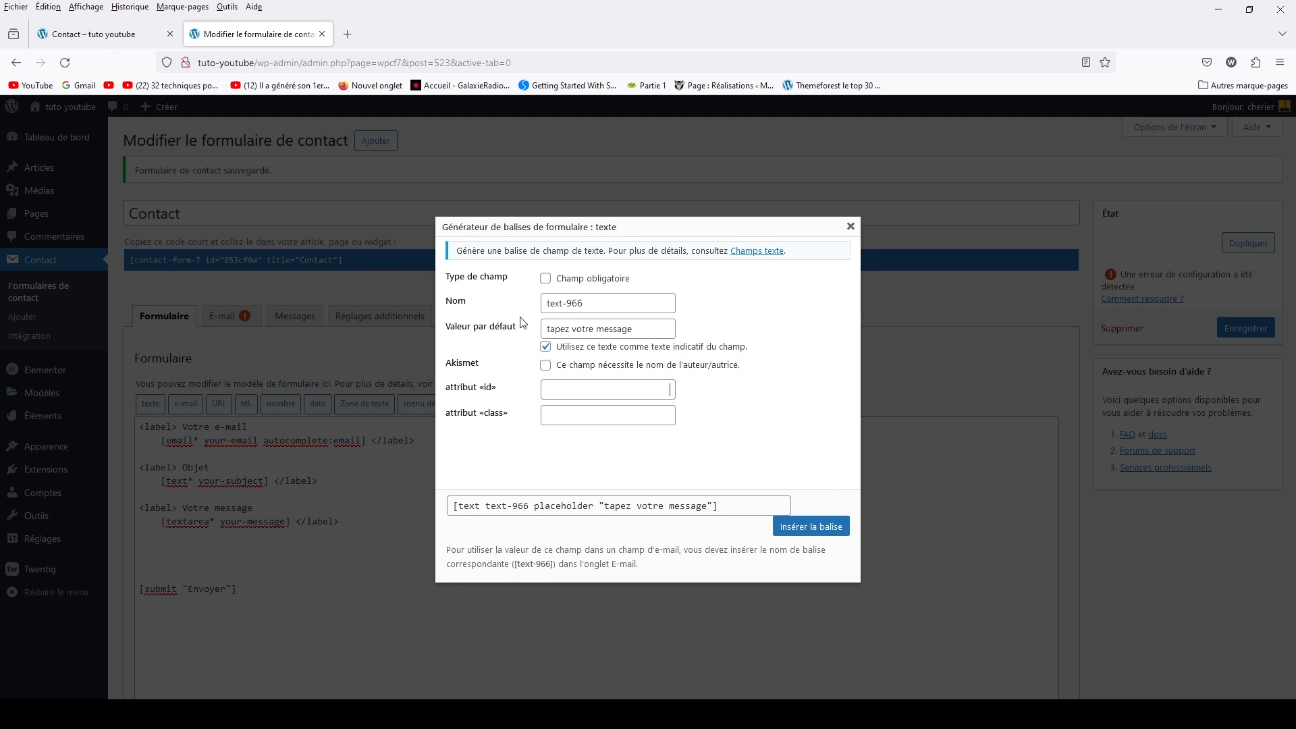
left_click(607, 418)
type("coucou")
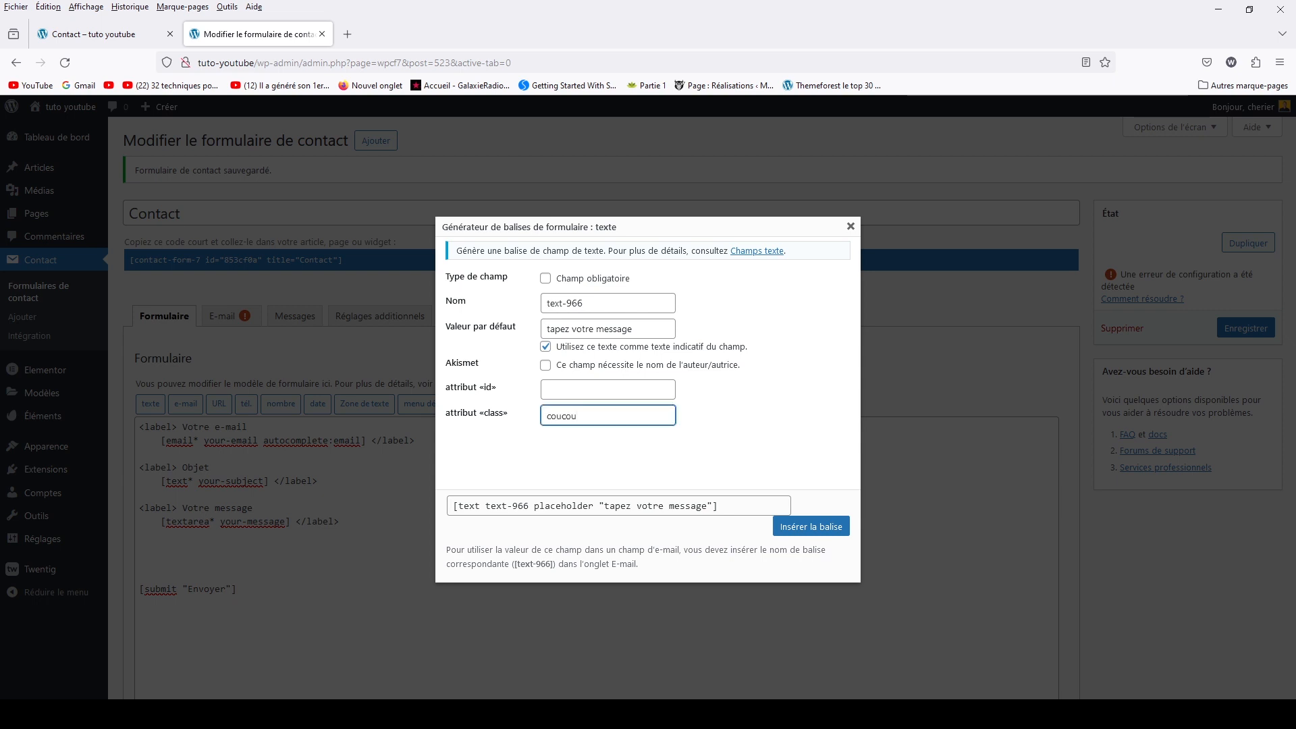
left_click(673, 428)
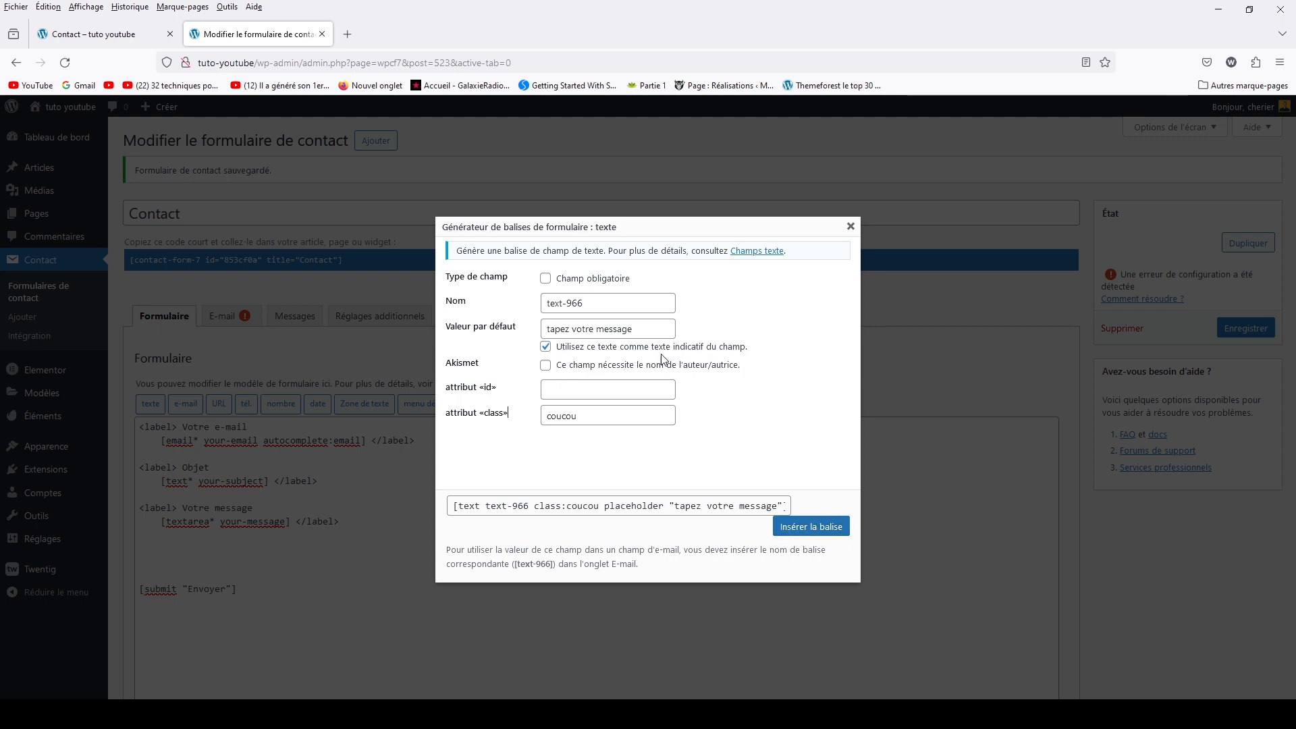
left_click(801, 540)
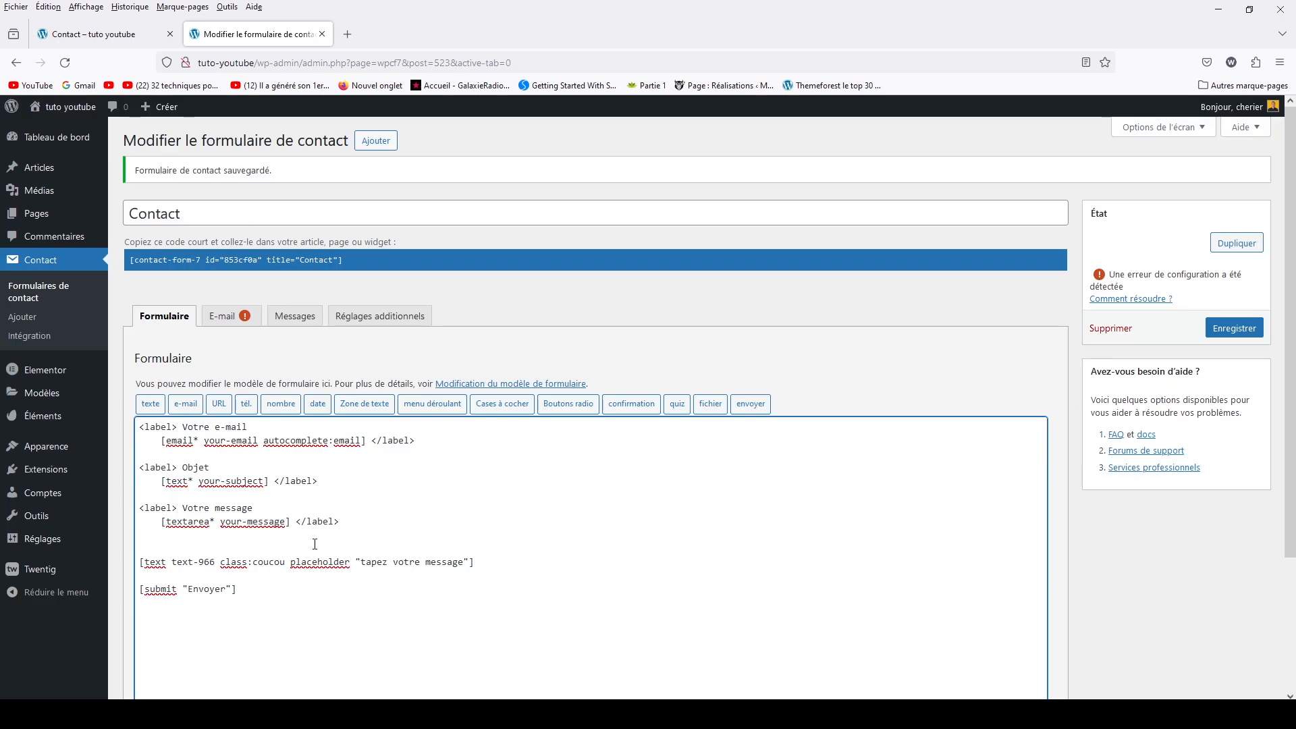
left_click(1219, 337)
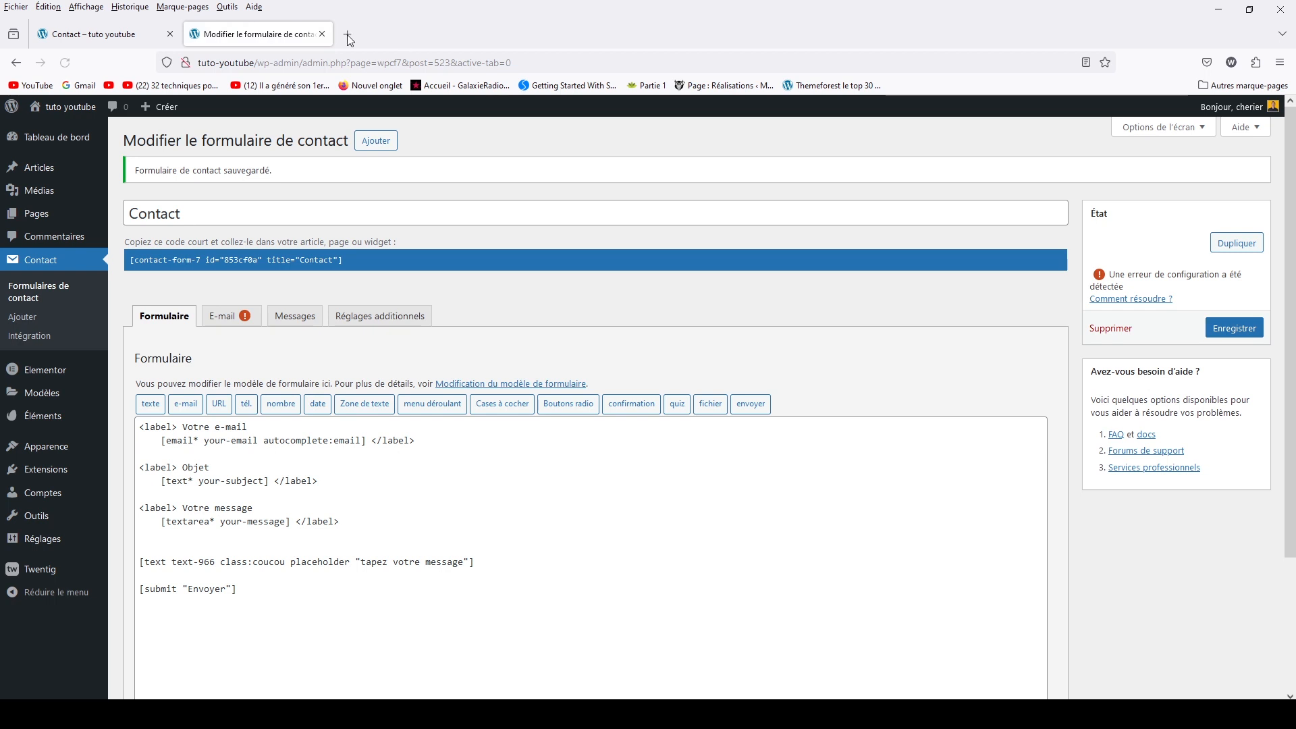
left_click(123, 38)
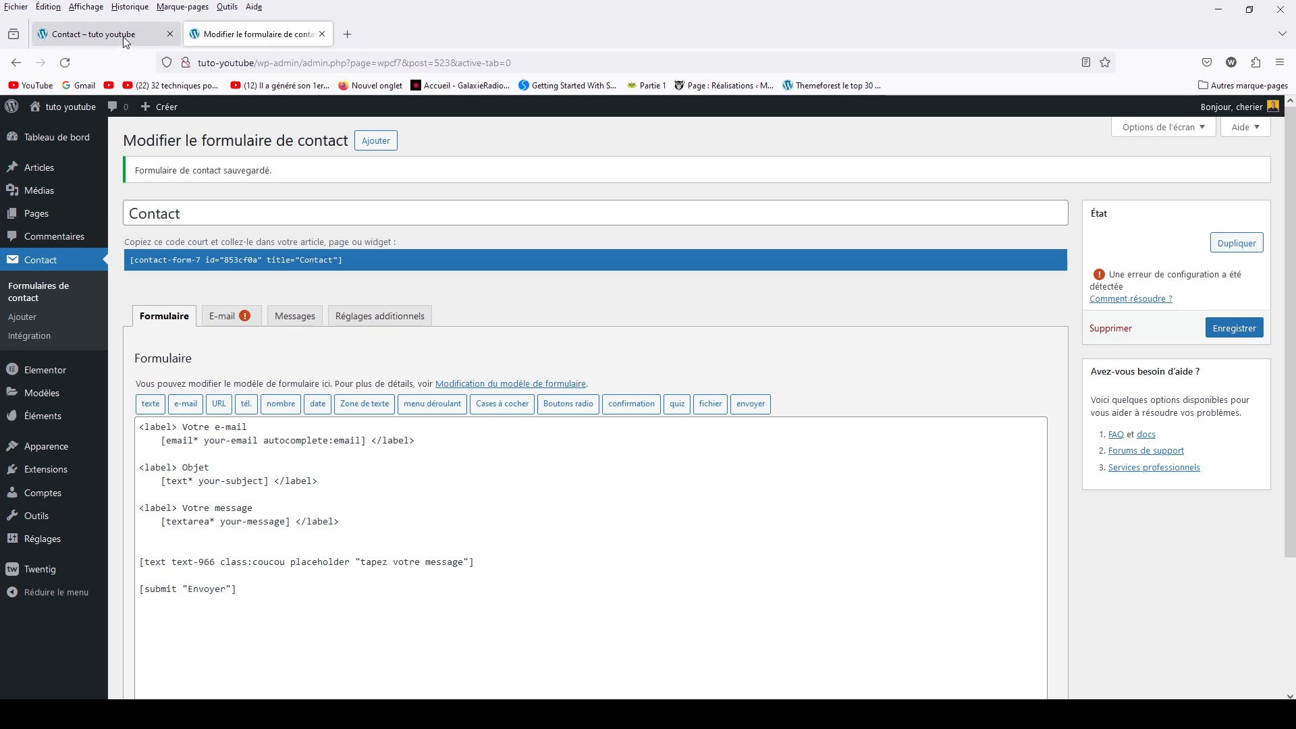
left_click(65, 62)
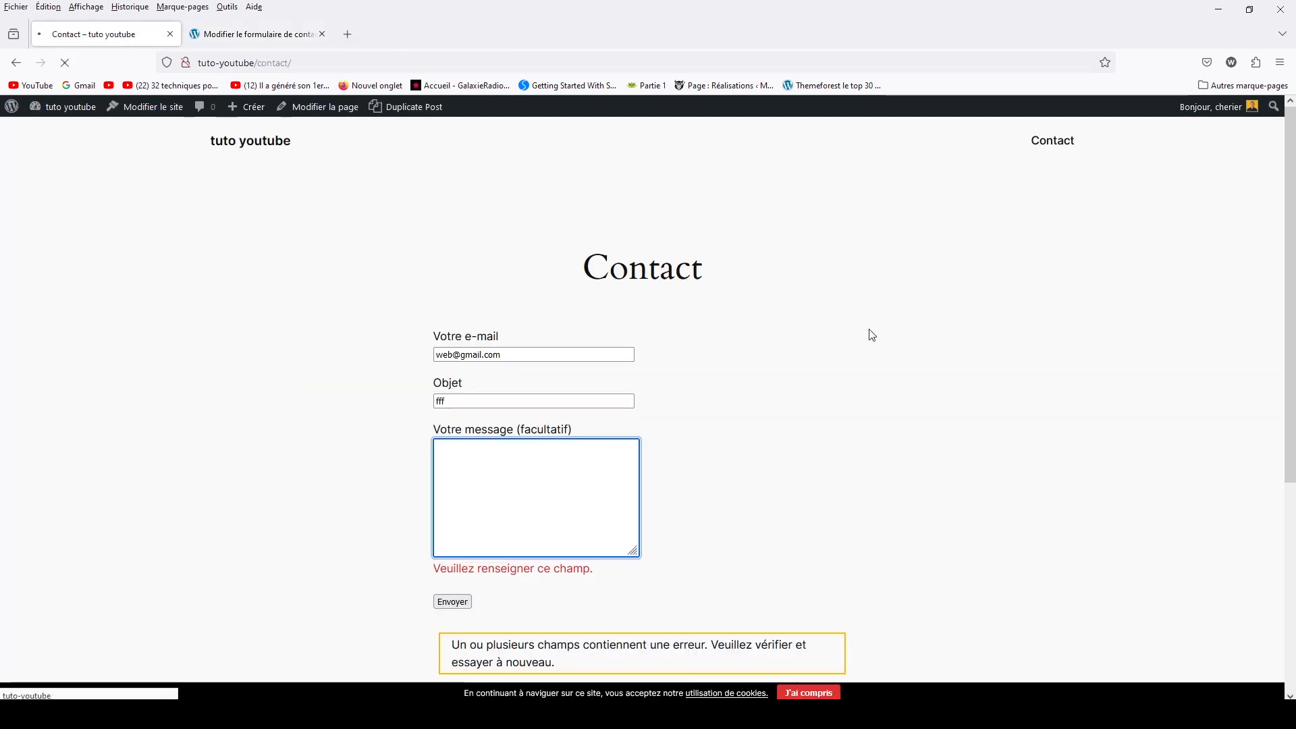
left_click(470, 583)
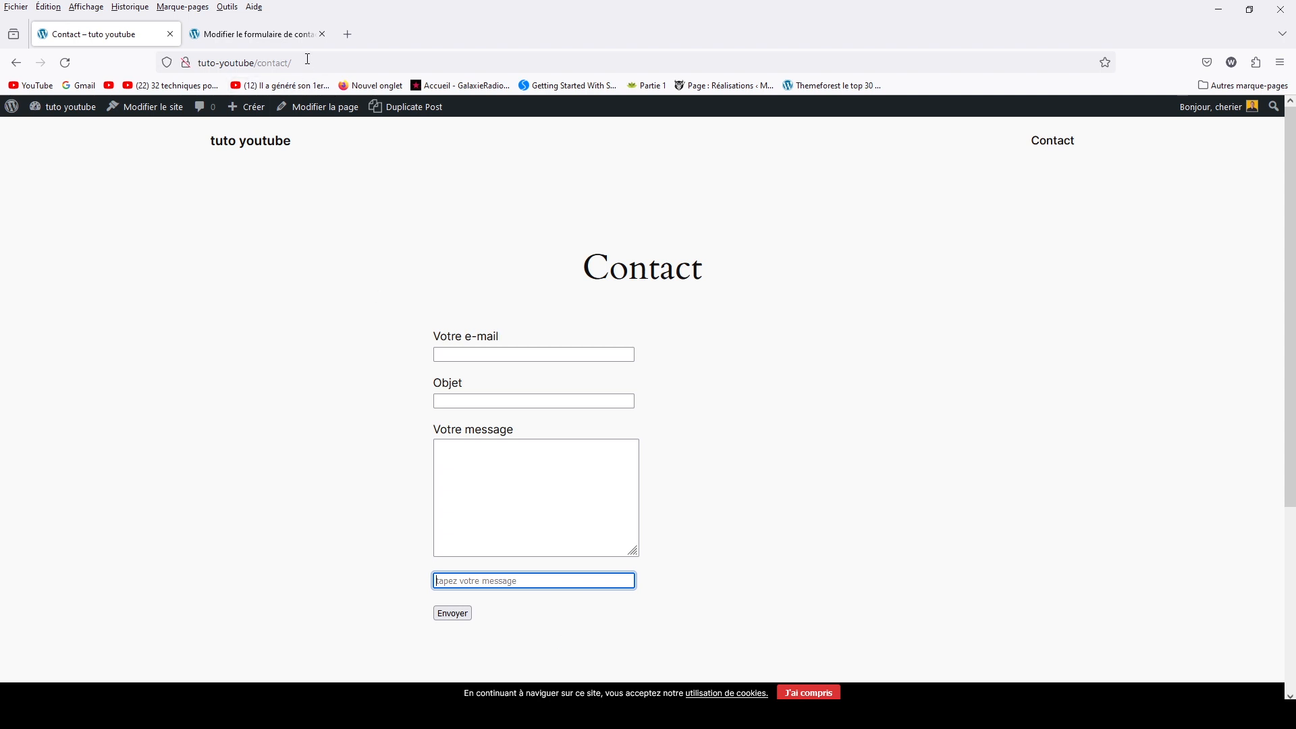
left_click(292, 35)
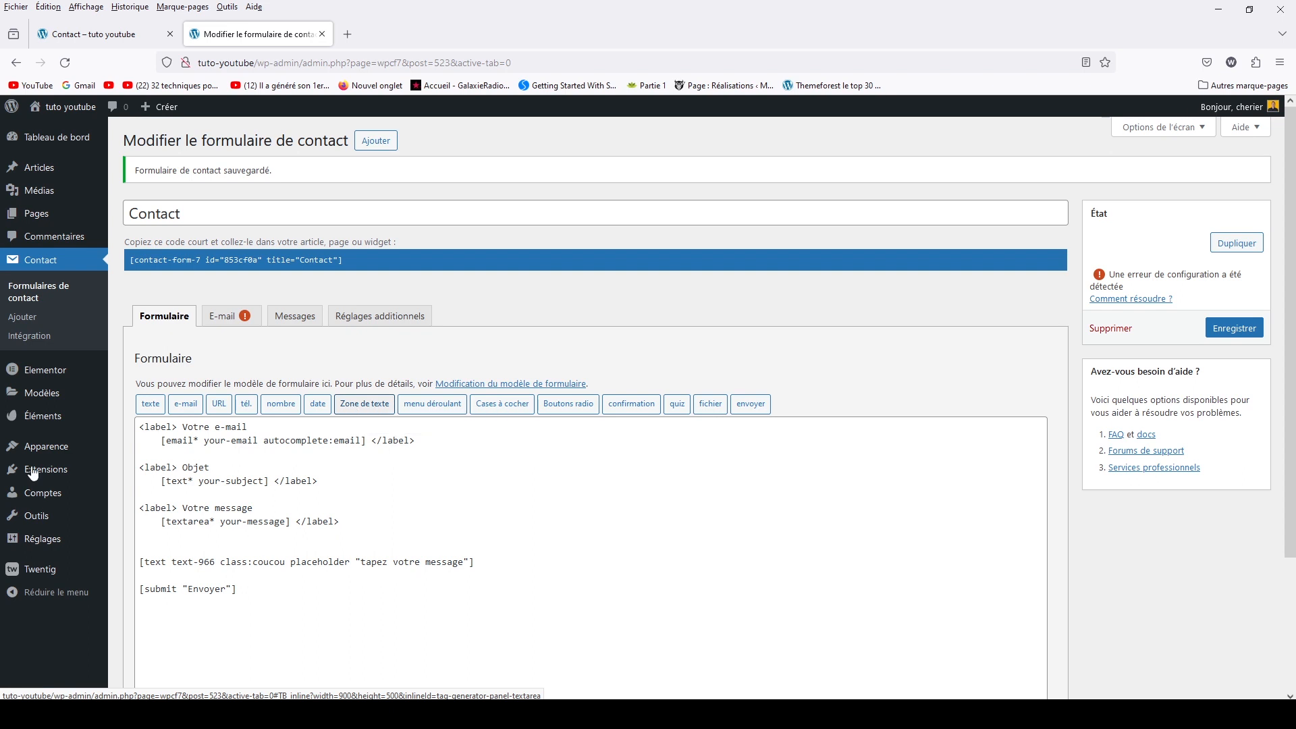
left_click(149, 404)
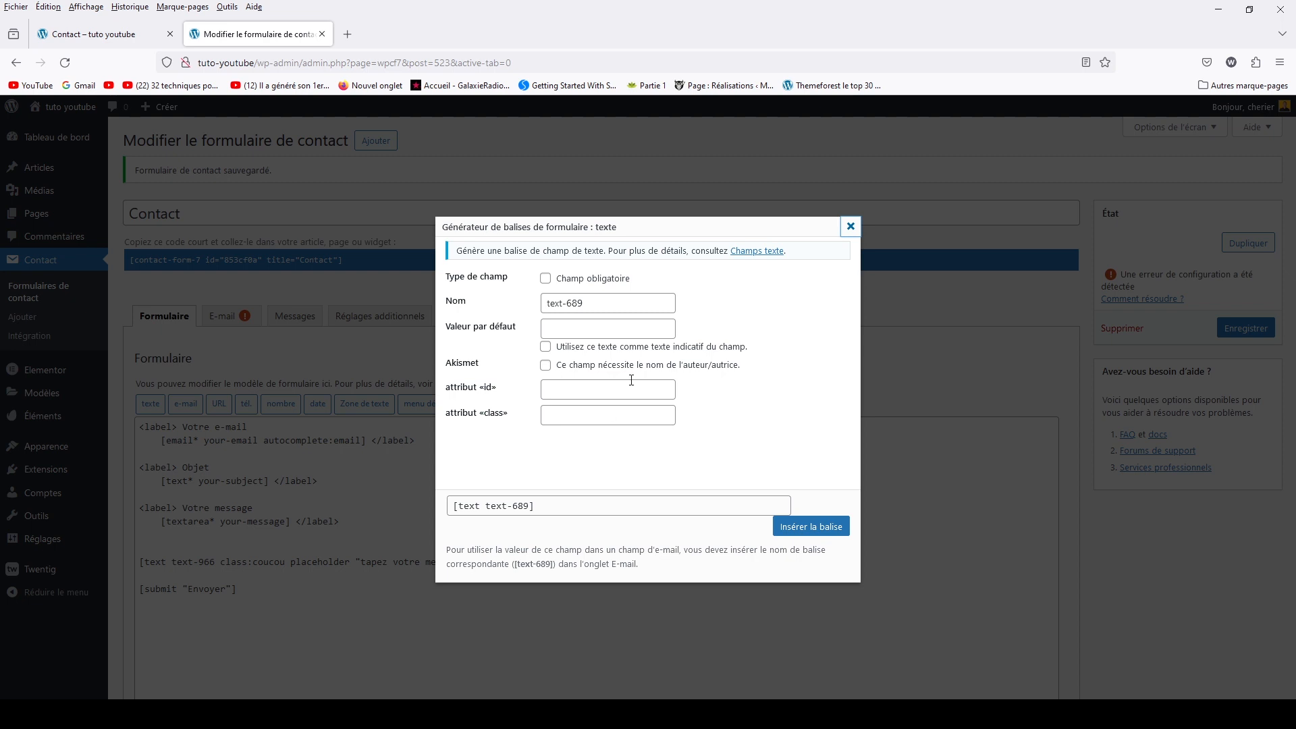
Open the 'Champs texte' Text fields documentation in a new browser tab
right_click(748, 256)
left_click(776, 266)
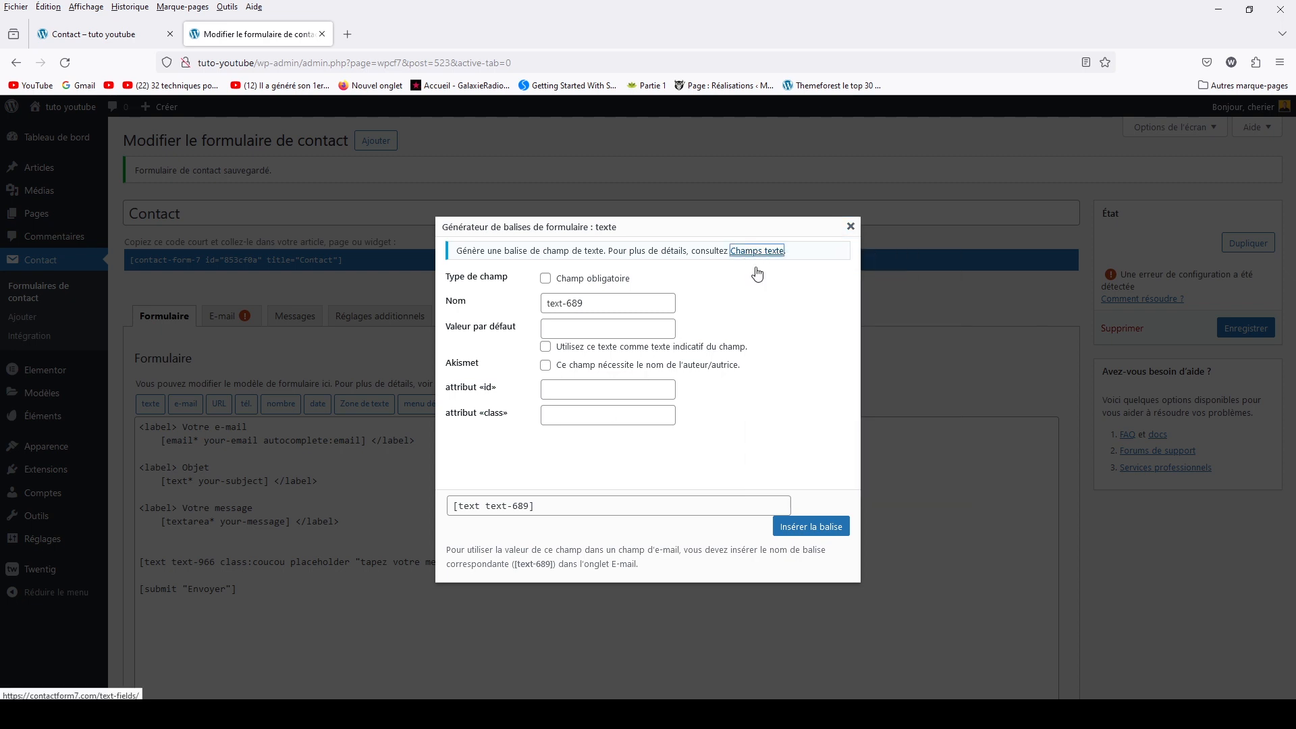
left_click(430, 35)
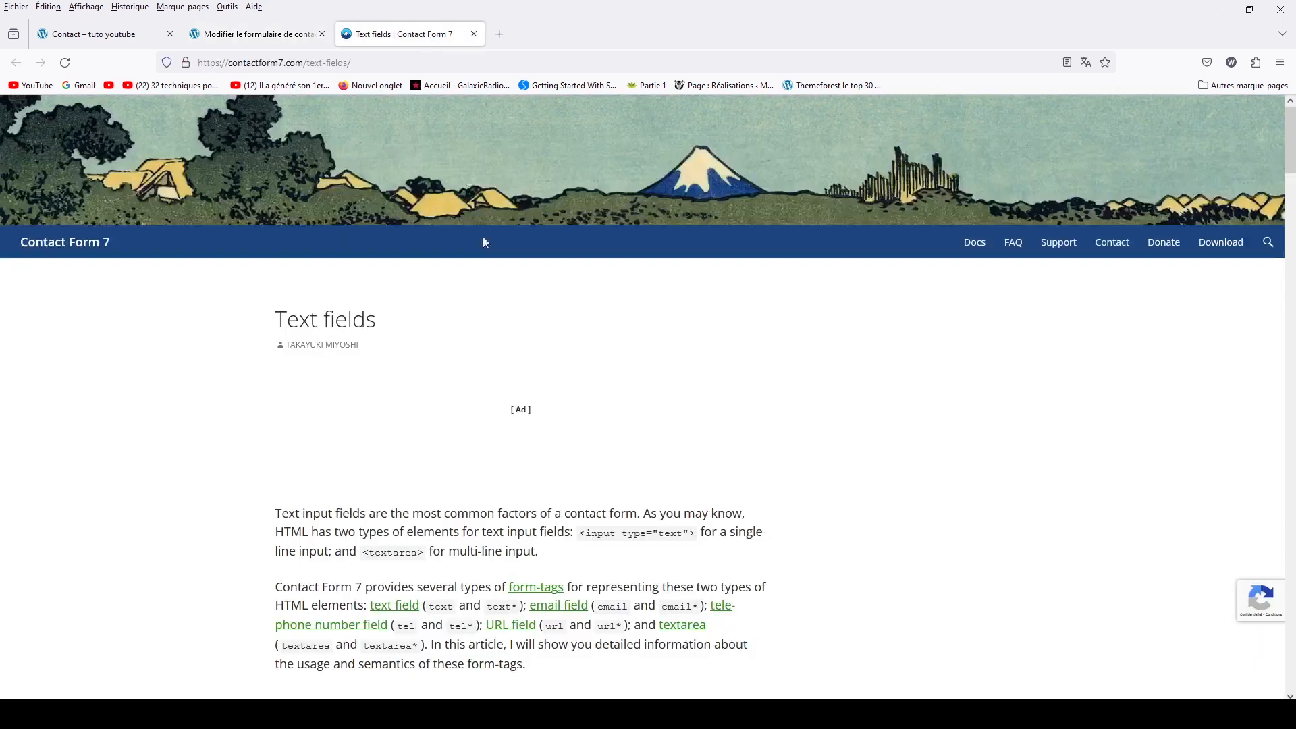
Review the Text fields options table: the id option, maxlength example 90 and size:50
scroll(513, 422, "down", 8)
scroll(513, 422, "down", 3)
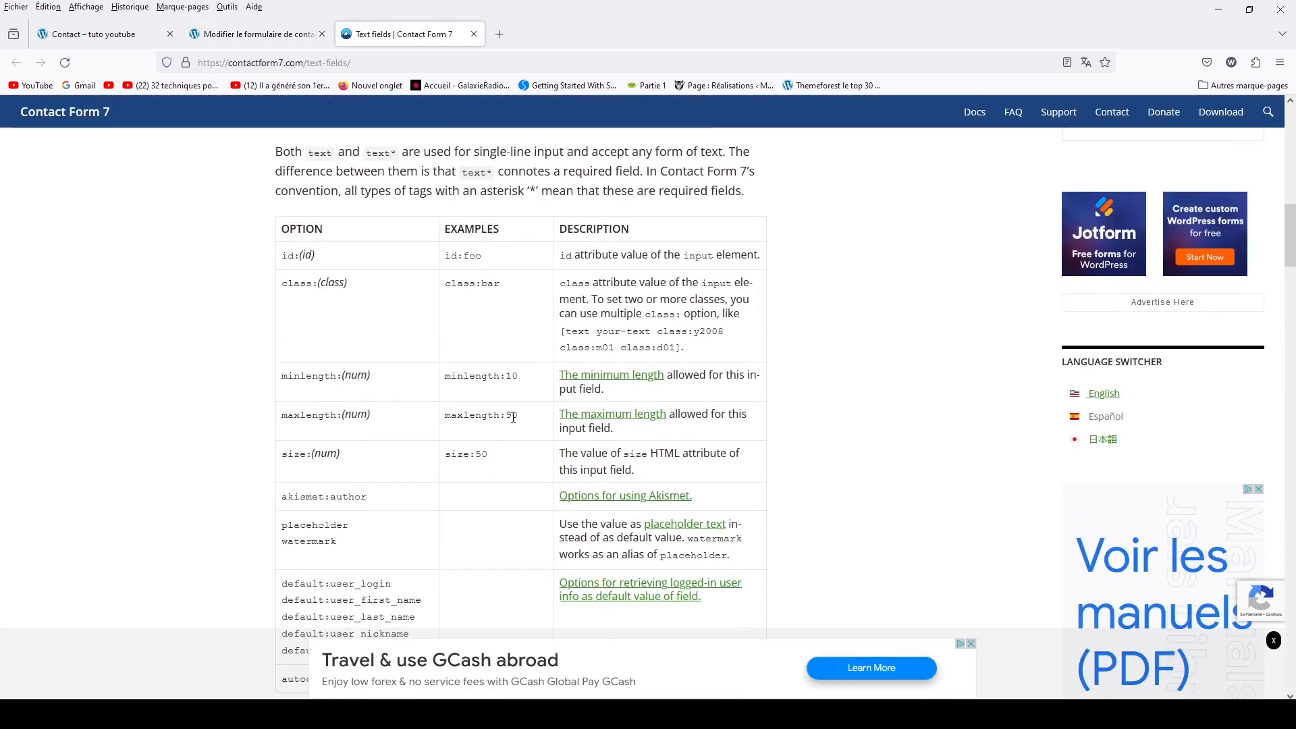
scroll(513, 421, "up", 1)
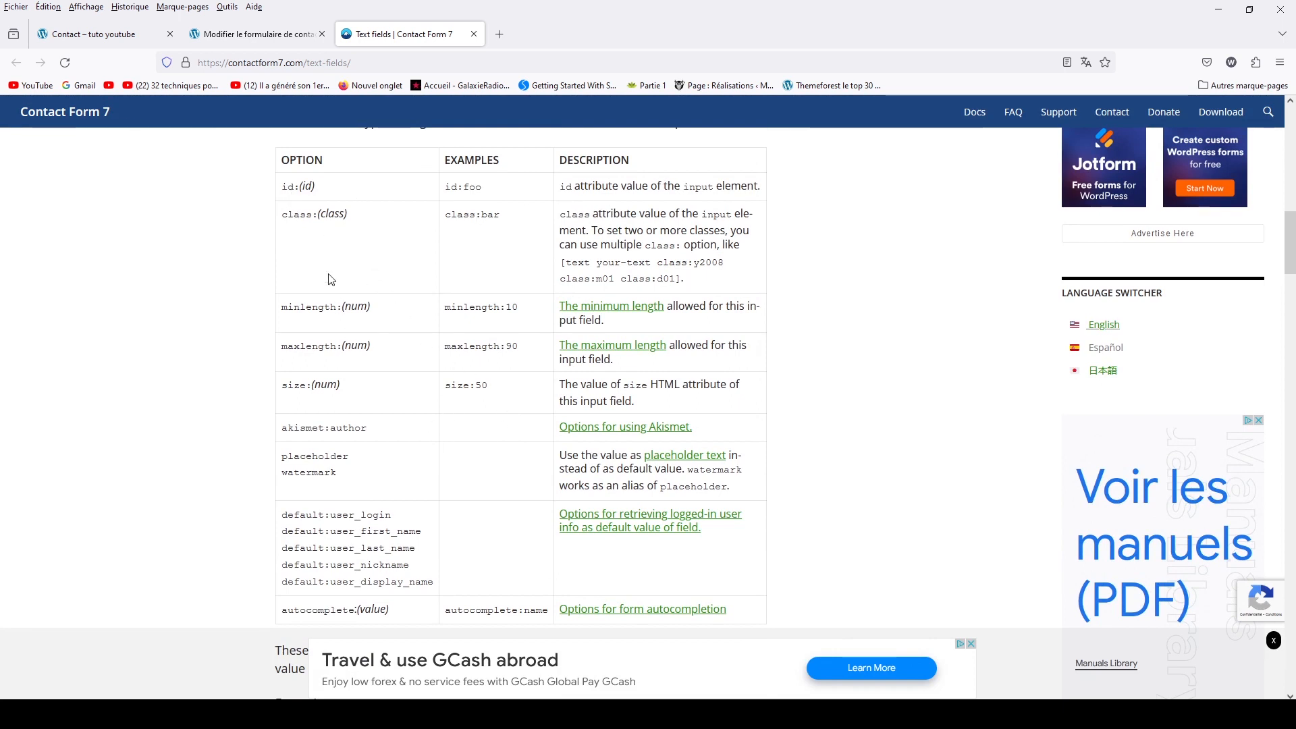
left_click_drag(282, 187, 317, 214)
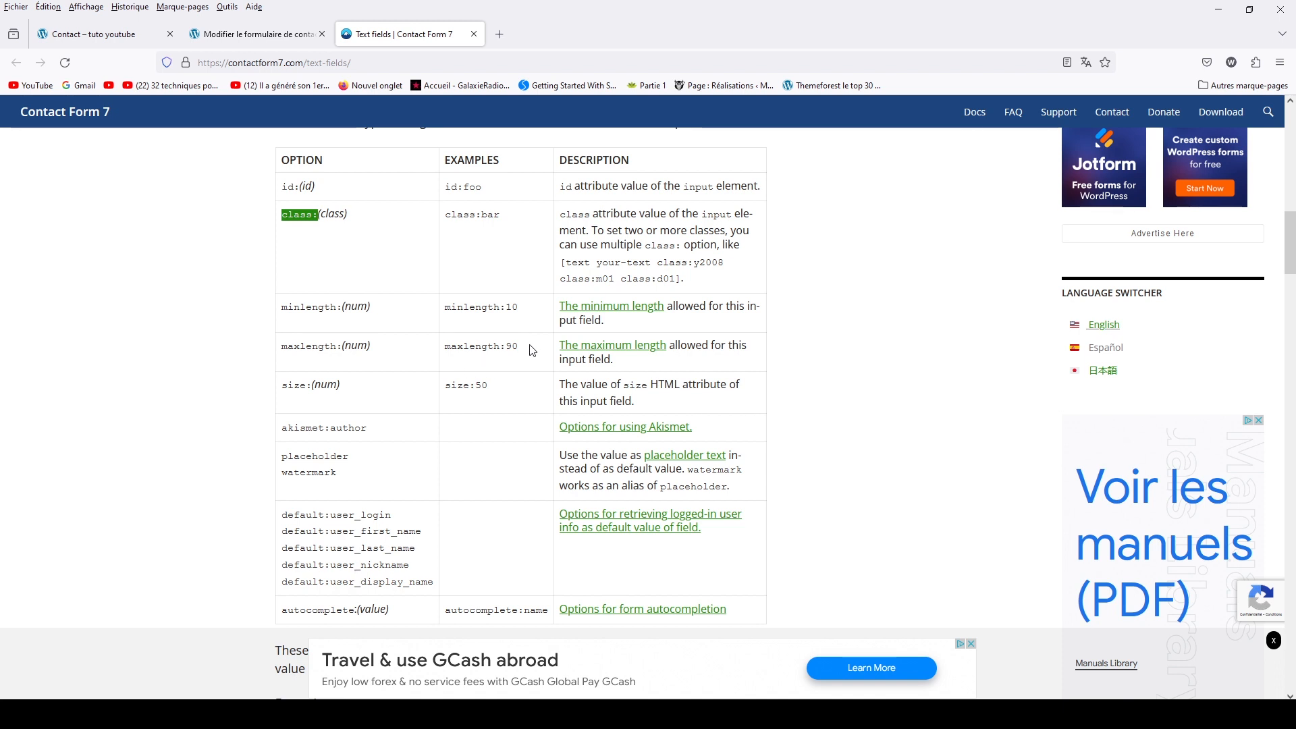
left_click_drag(533, 351, 506, 347)
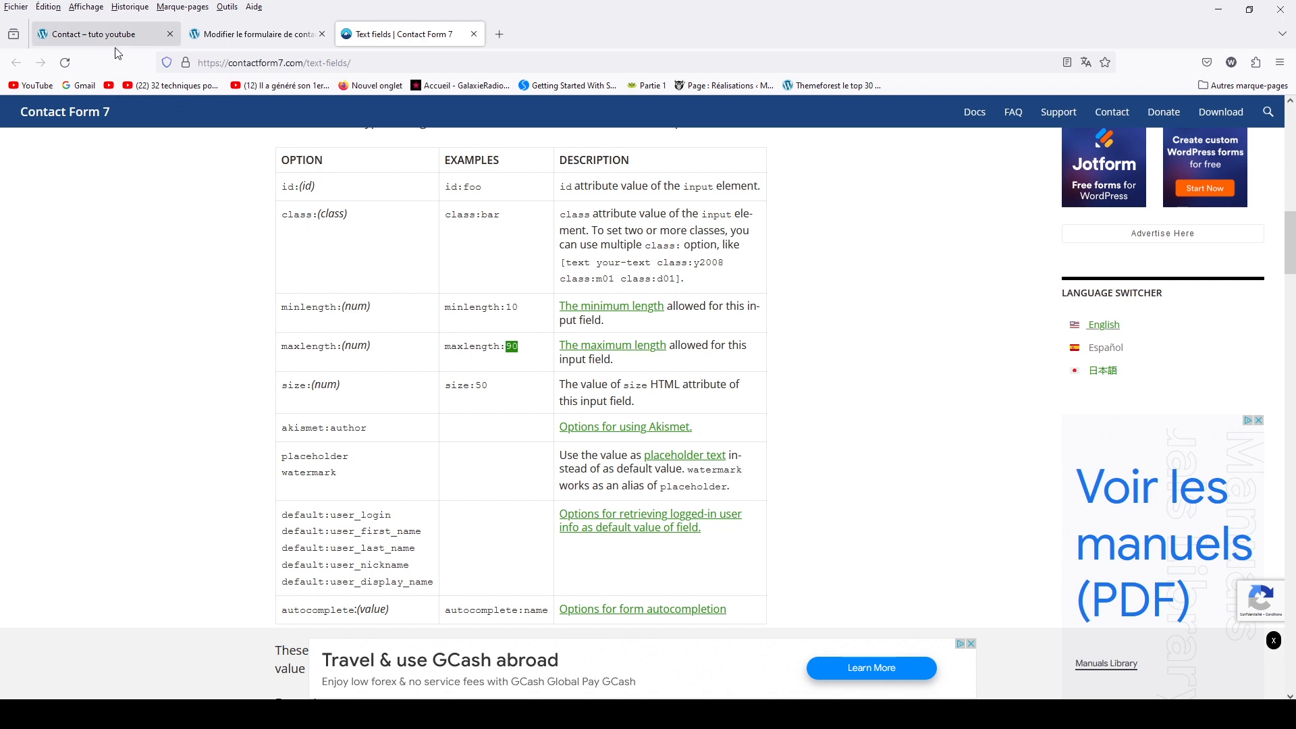
left_click_drag(445, 385, 492, 389)
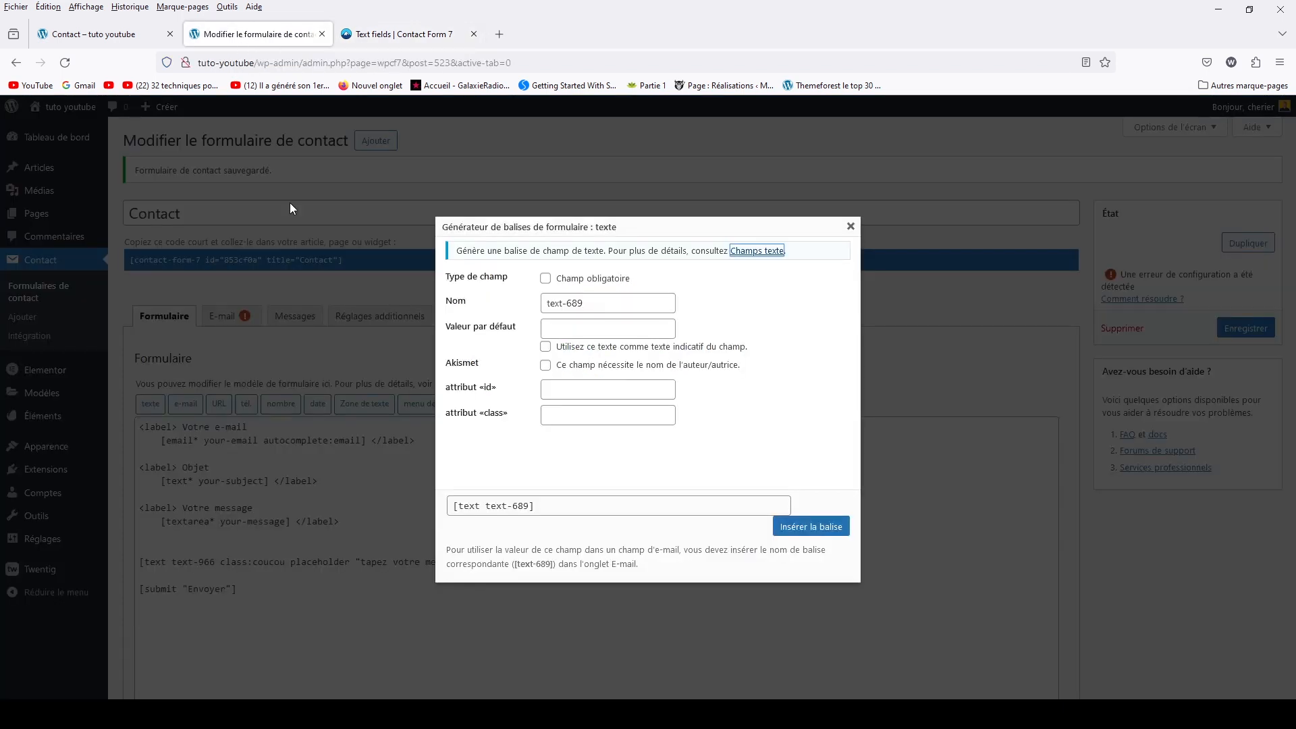
Close the tag generator and add size:50 to the text-966 tag in the template
left_click(354, 433)
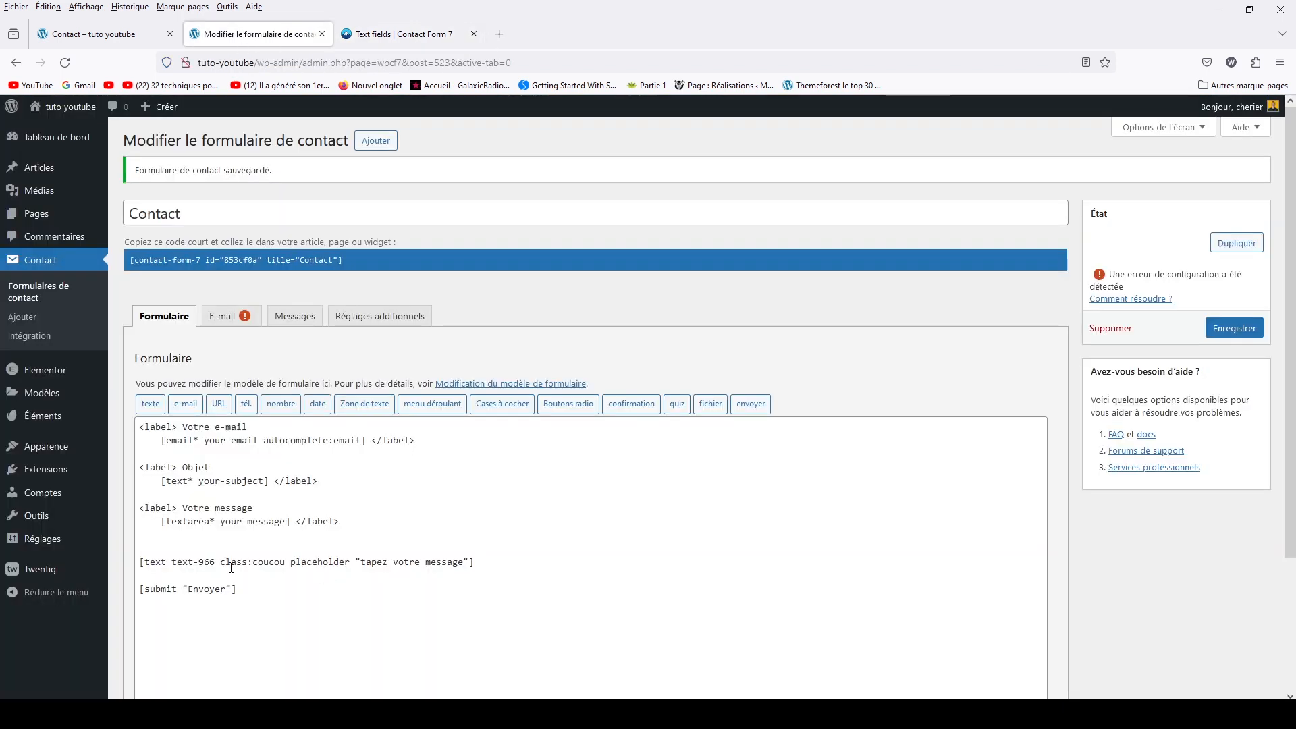
left_click(291, 563)
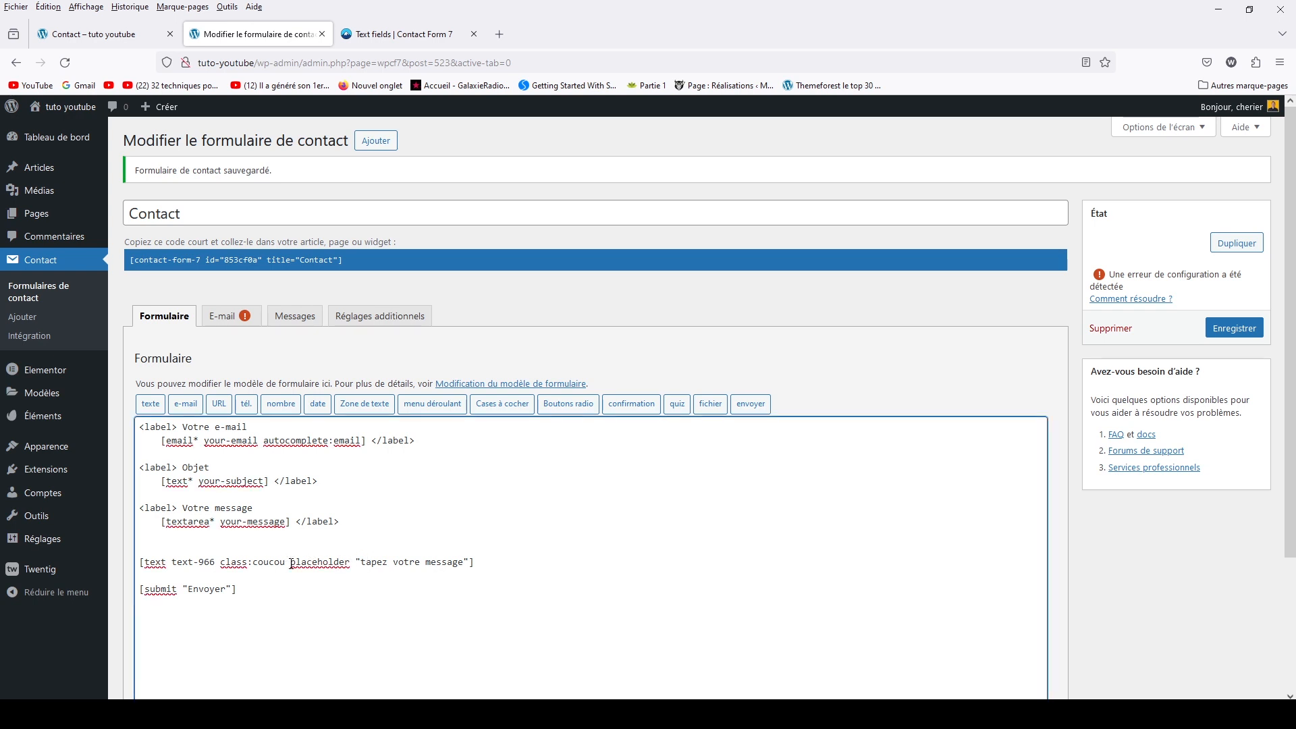
type("size:50")
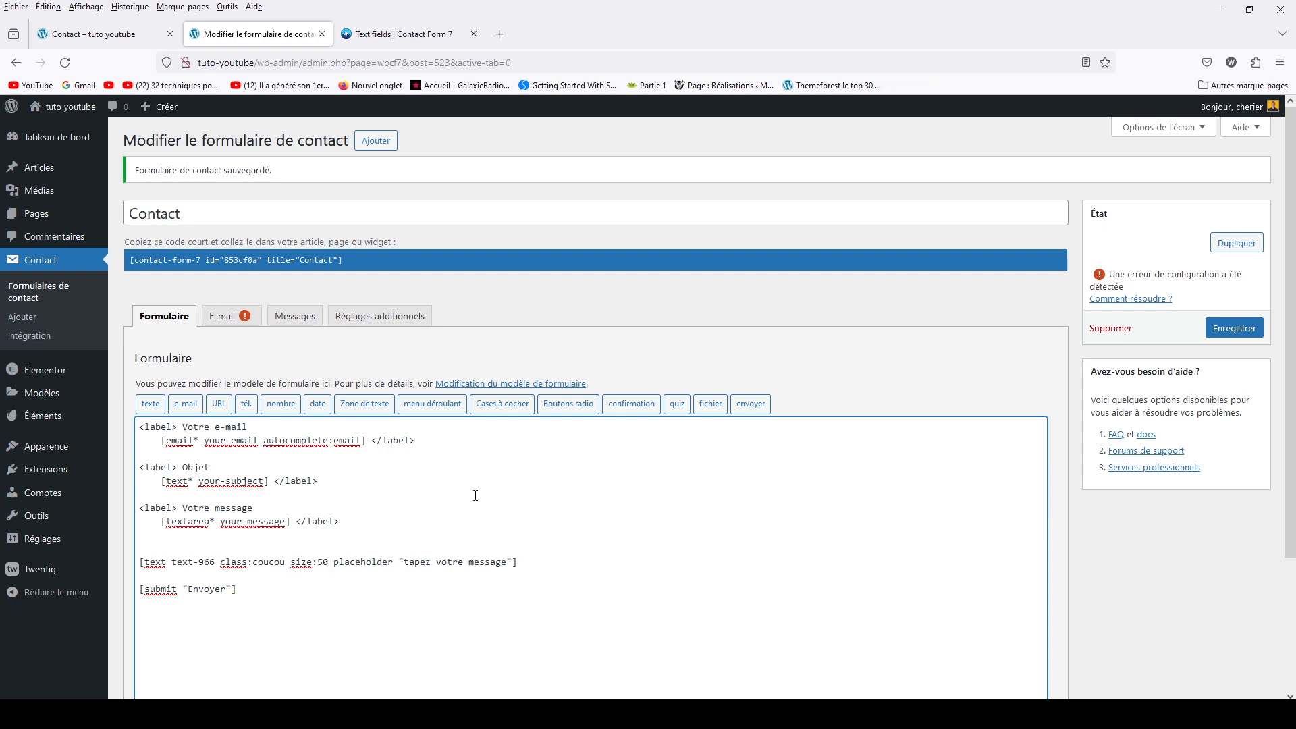
left_click(398, 37)
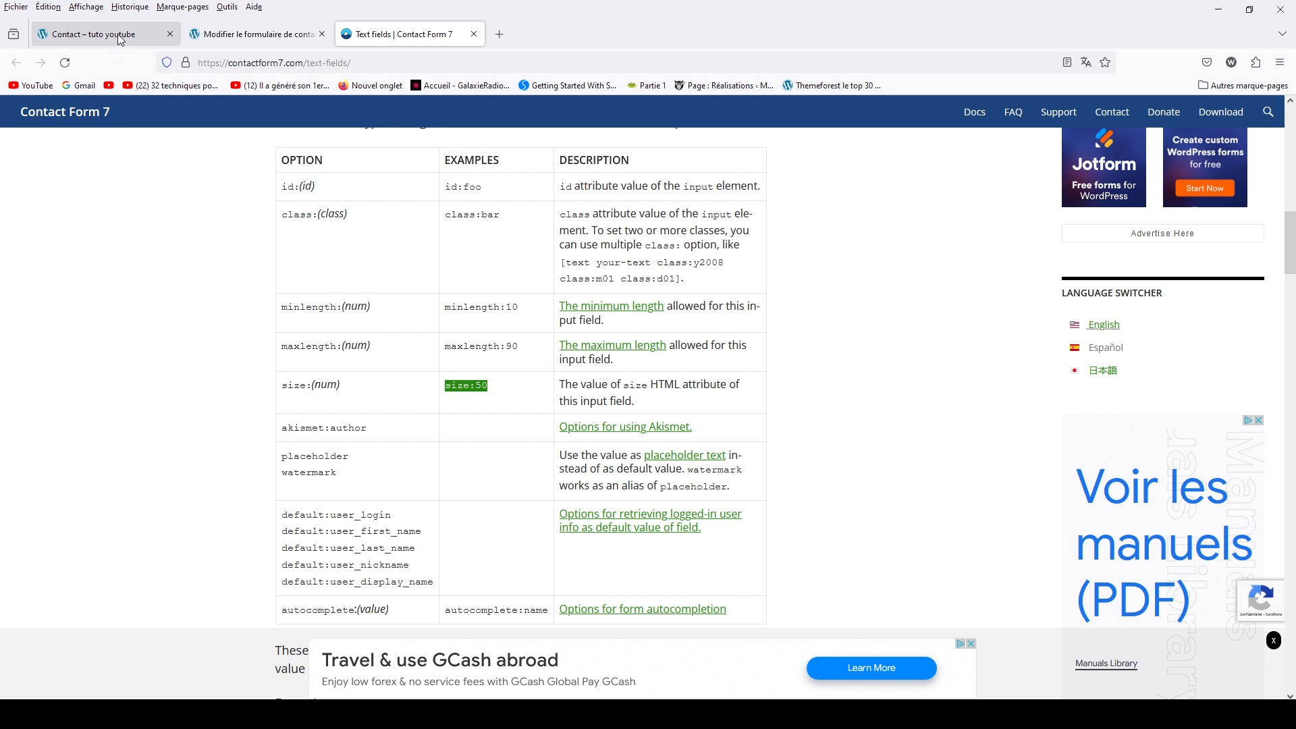
Save the size:50 change and reload the live Contact page to see the wider field
left_click(95, 34)
left_click(290, 35)
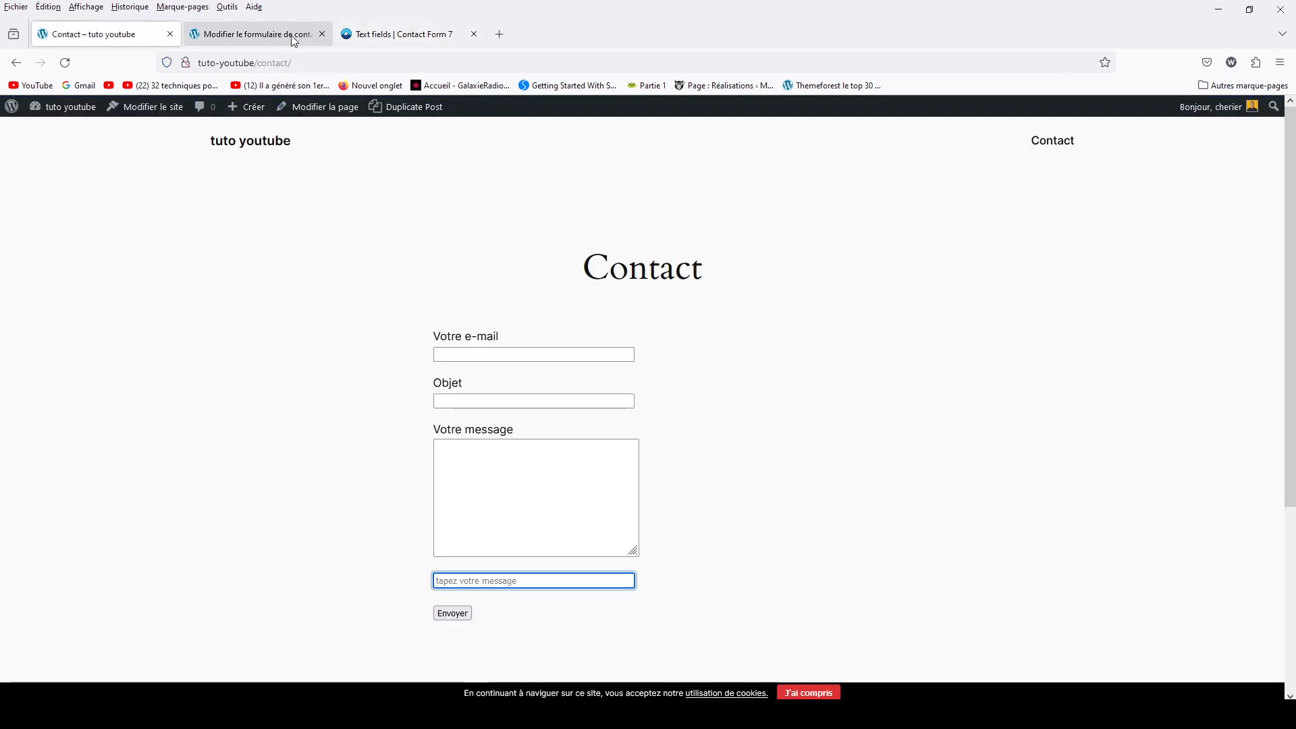
left_click(1234, 328)
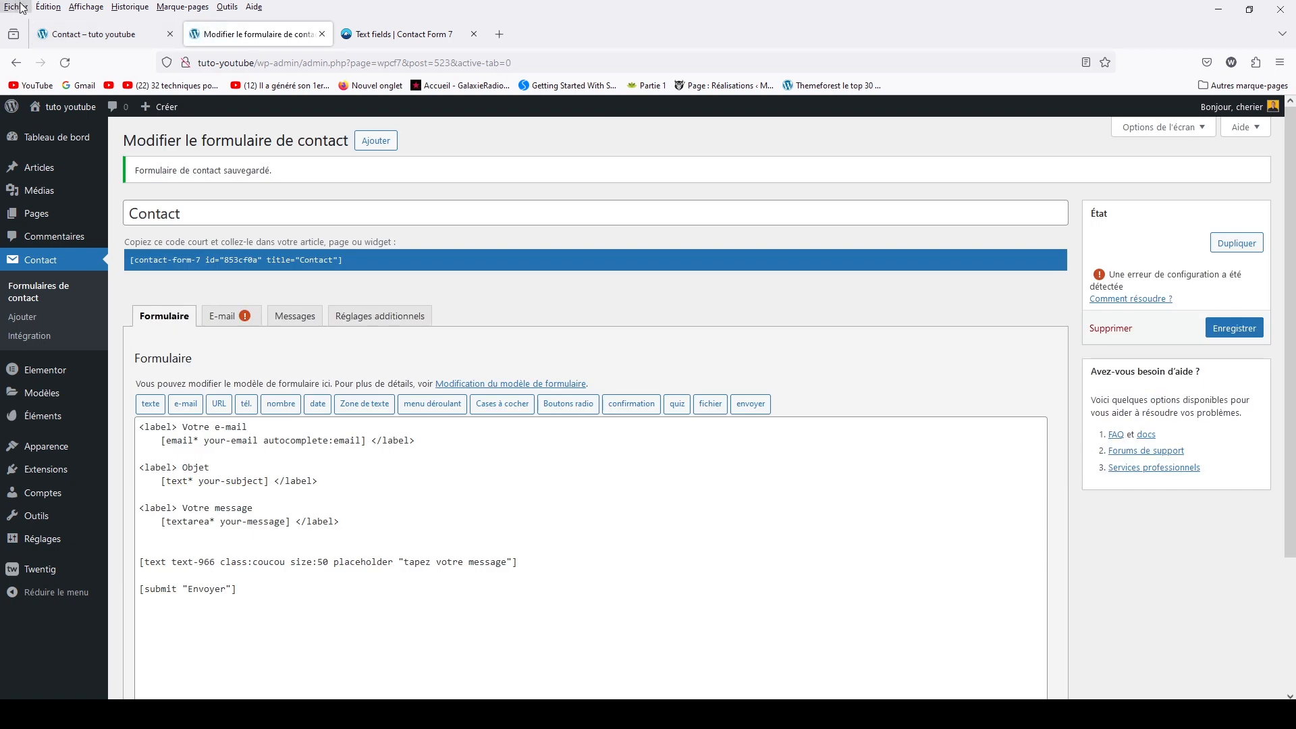
left_click(105, 42)
left_click(67, 60)
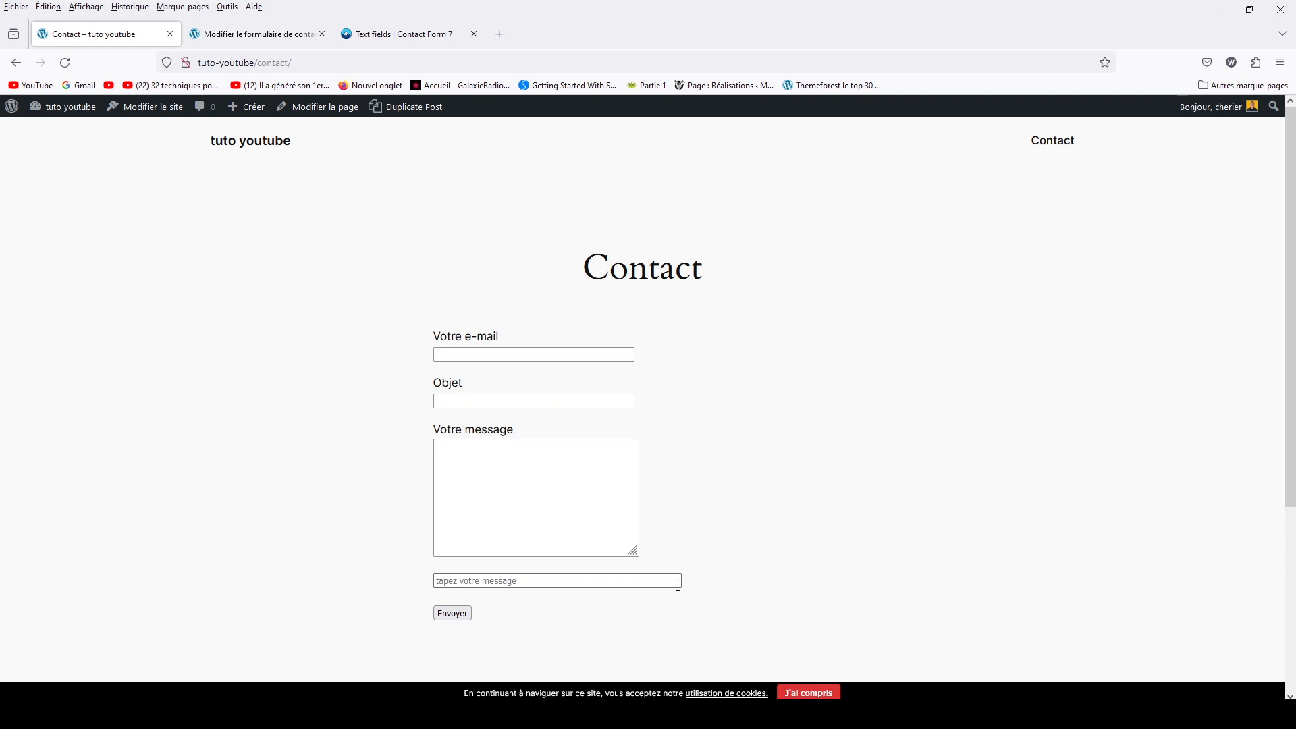
left_click(411, 30)
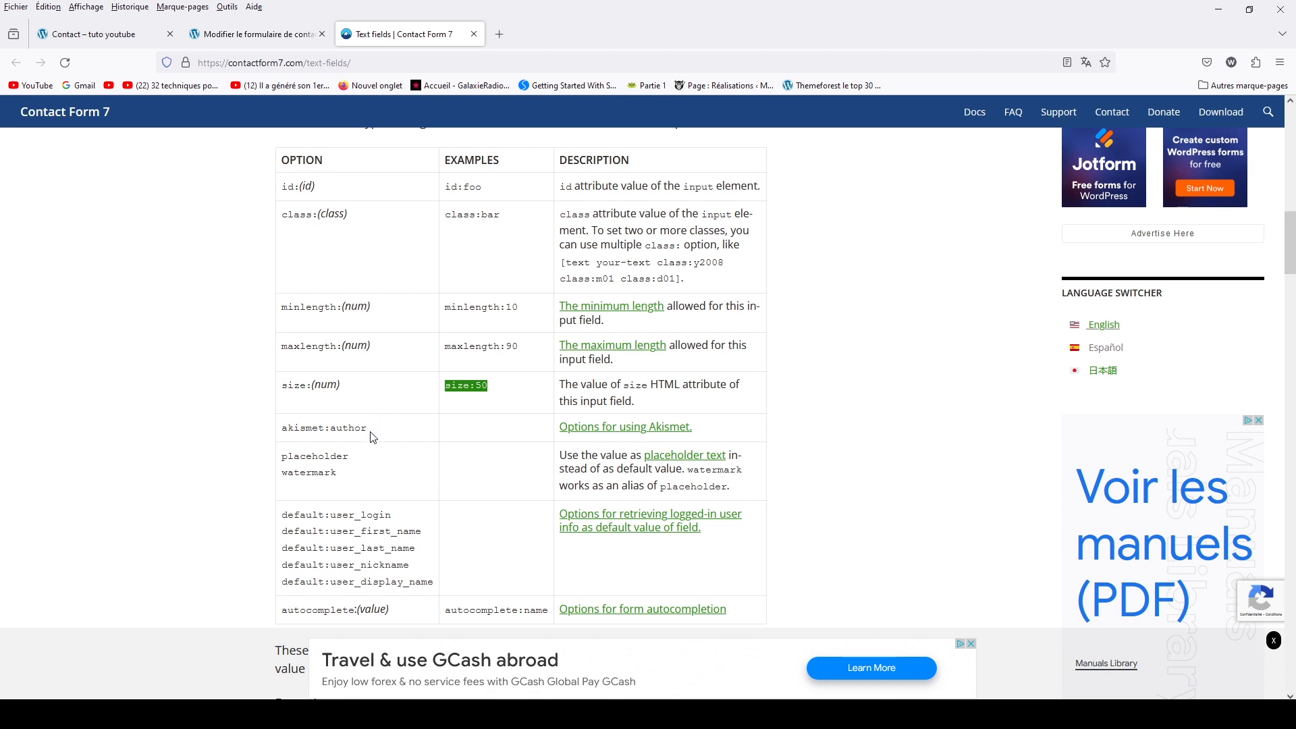
Read the placeholder, watermark, default and autocomplete:name options, then return to the Contact page
left_click_drag(283, 458, 356, 460)
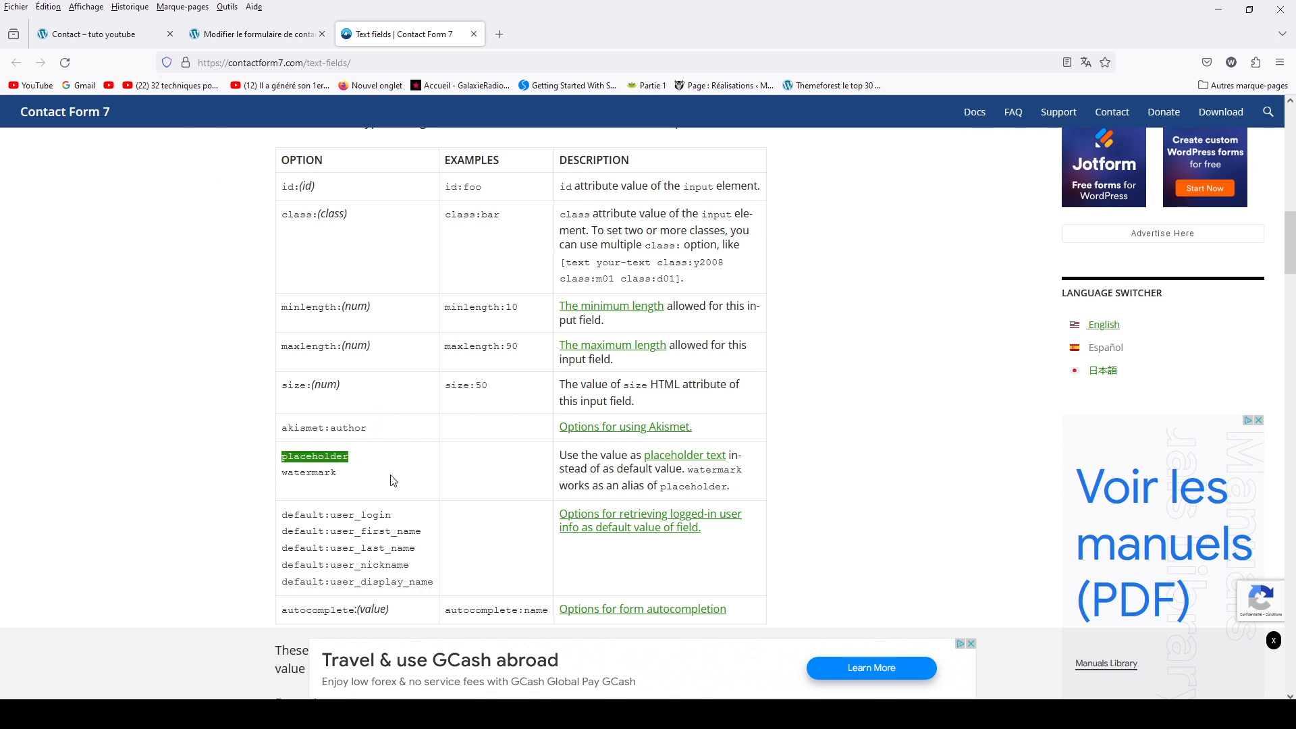
left_click_drag(289, 479, 345, 479)
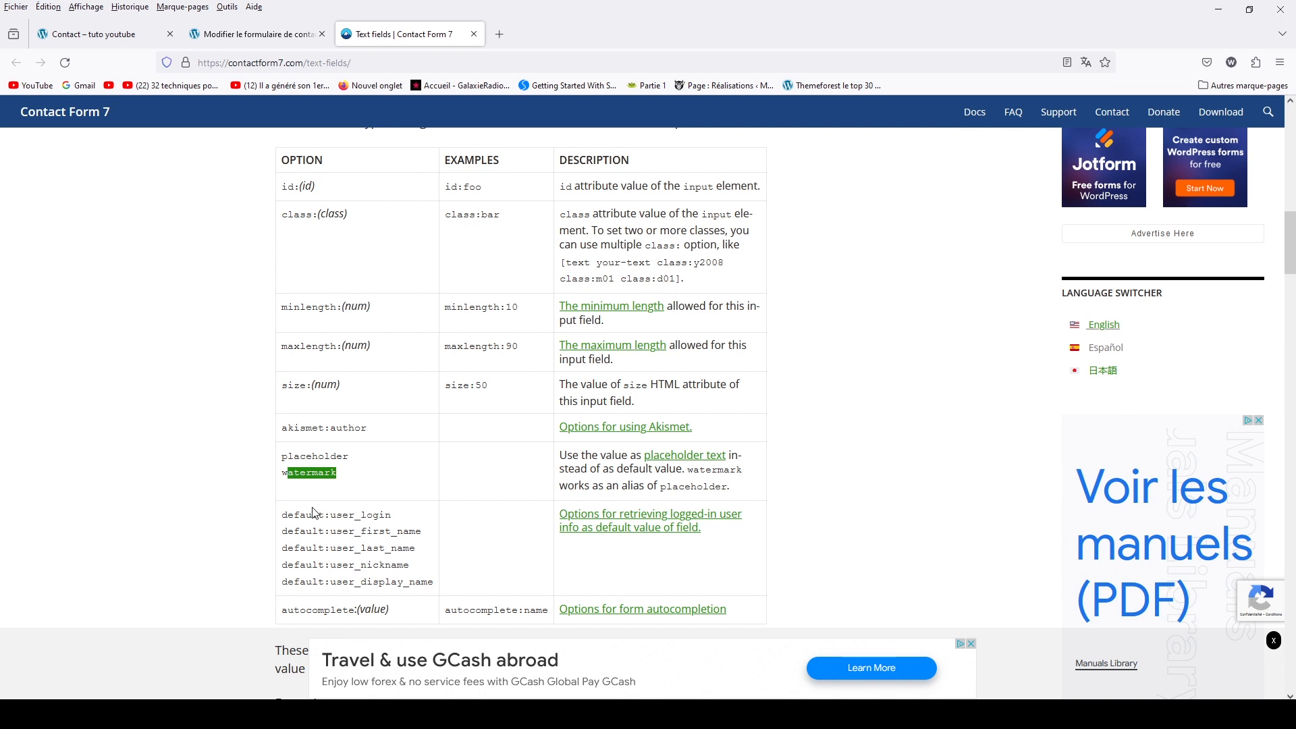
left_click_drag(435, 584, 283, 517)
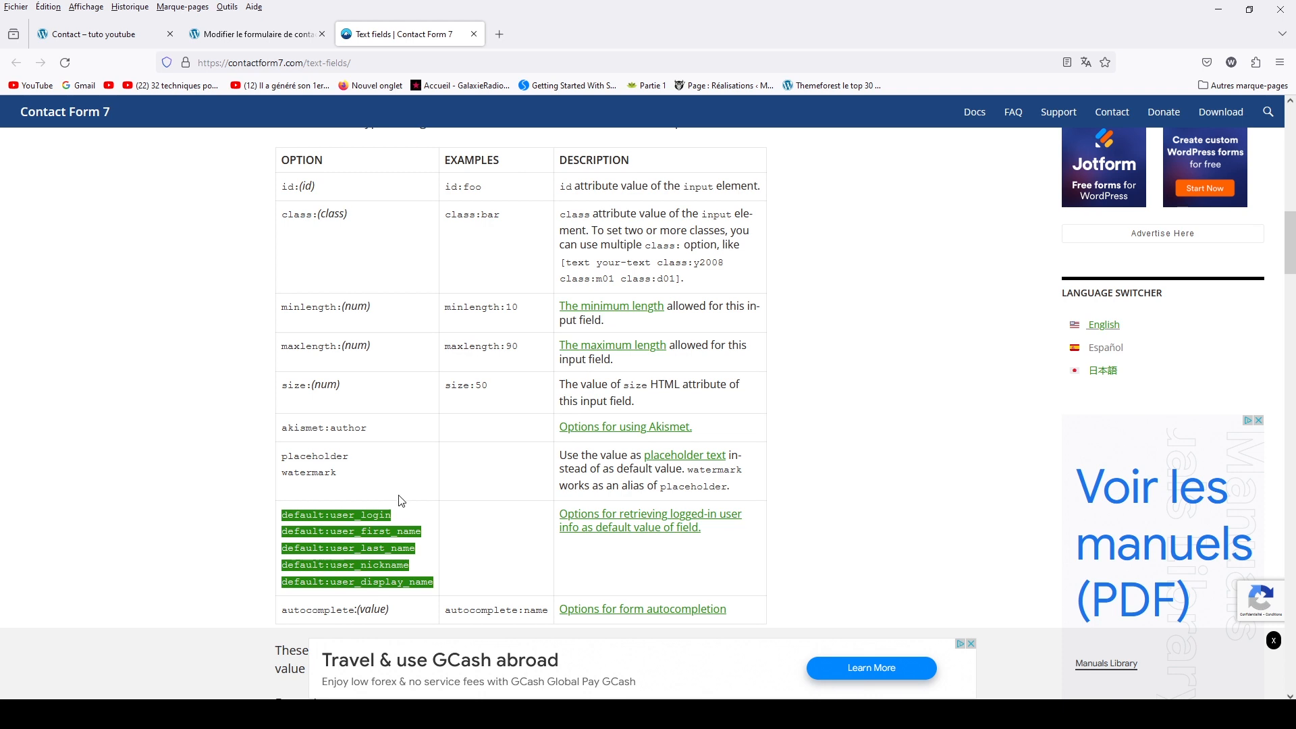
scroll(457, 510, "down", 2)
scroll(472, 503, "down", 3)
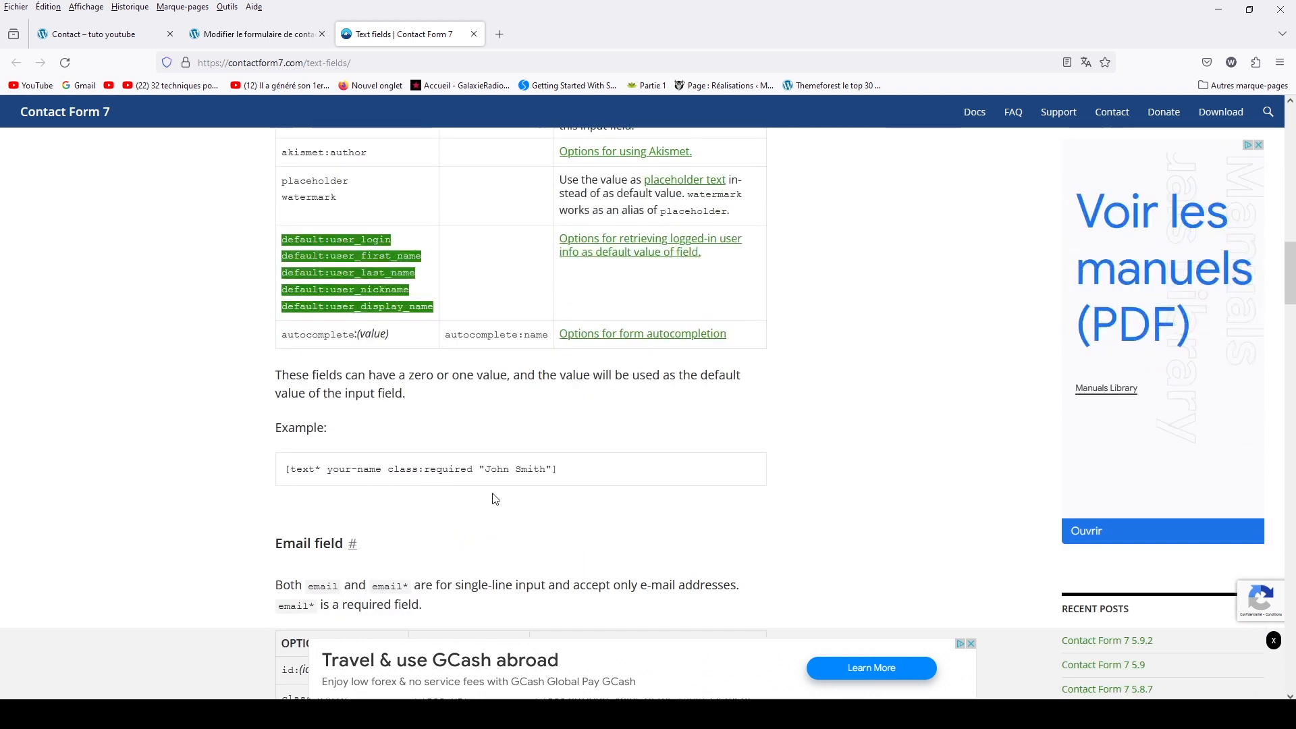
scroll(857, 378, "up", 3)
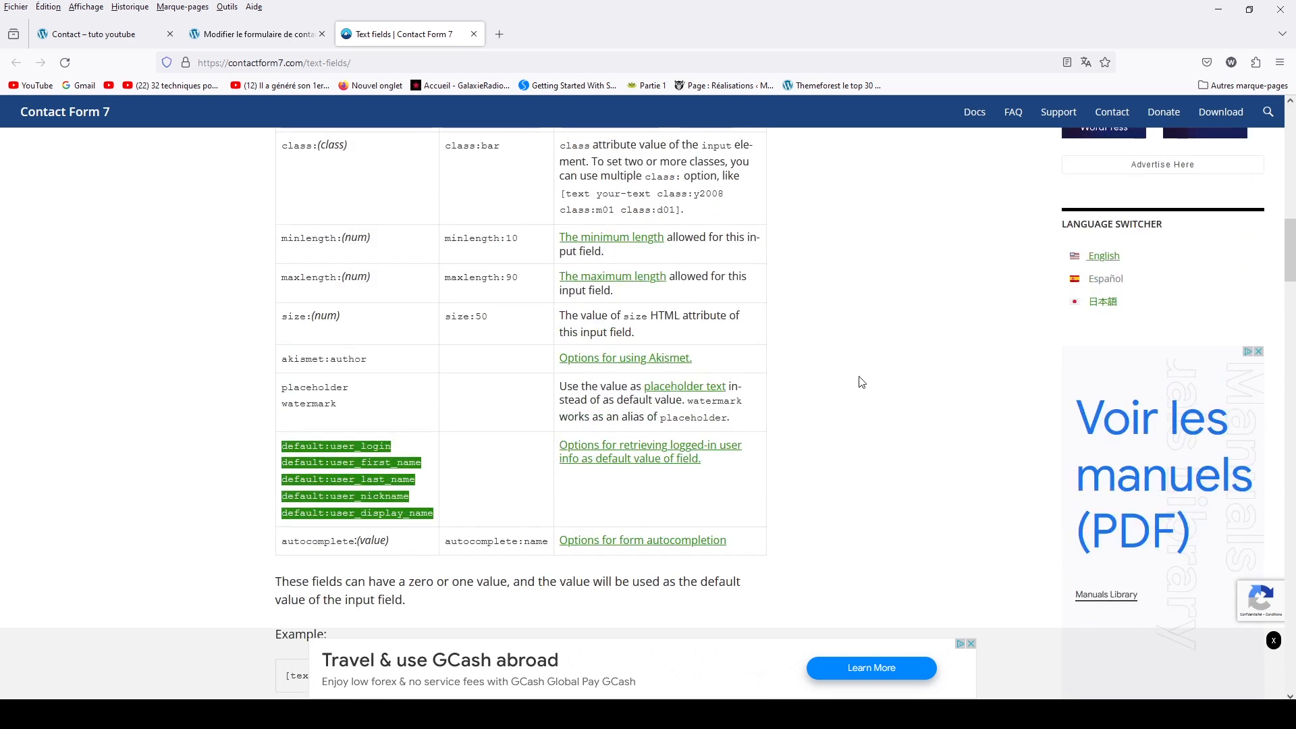
scroll(861, 382, "up", 2)
scroll(857, 379, "down", 2)
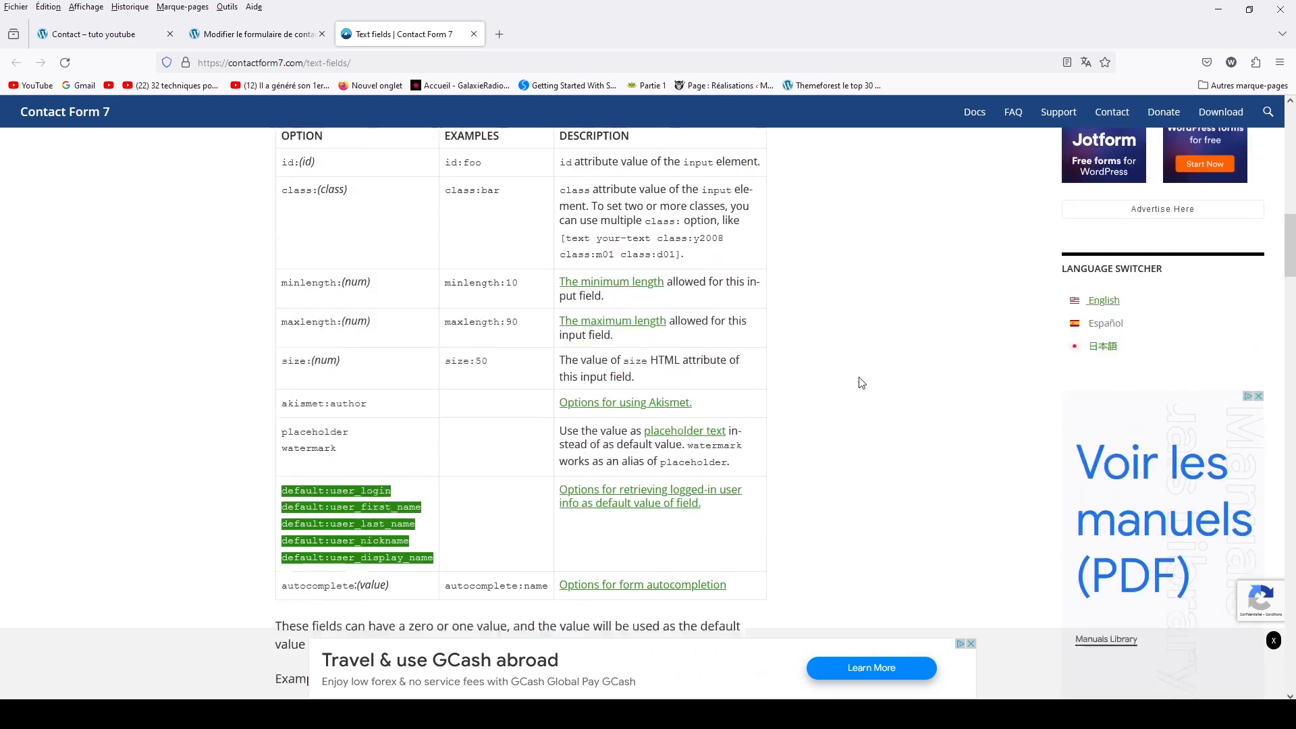
left_click(388, 444)
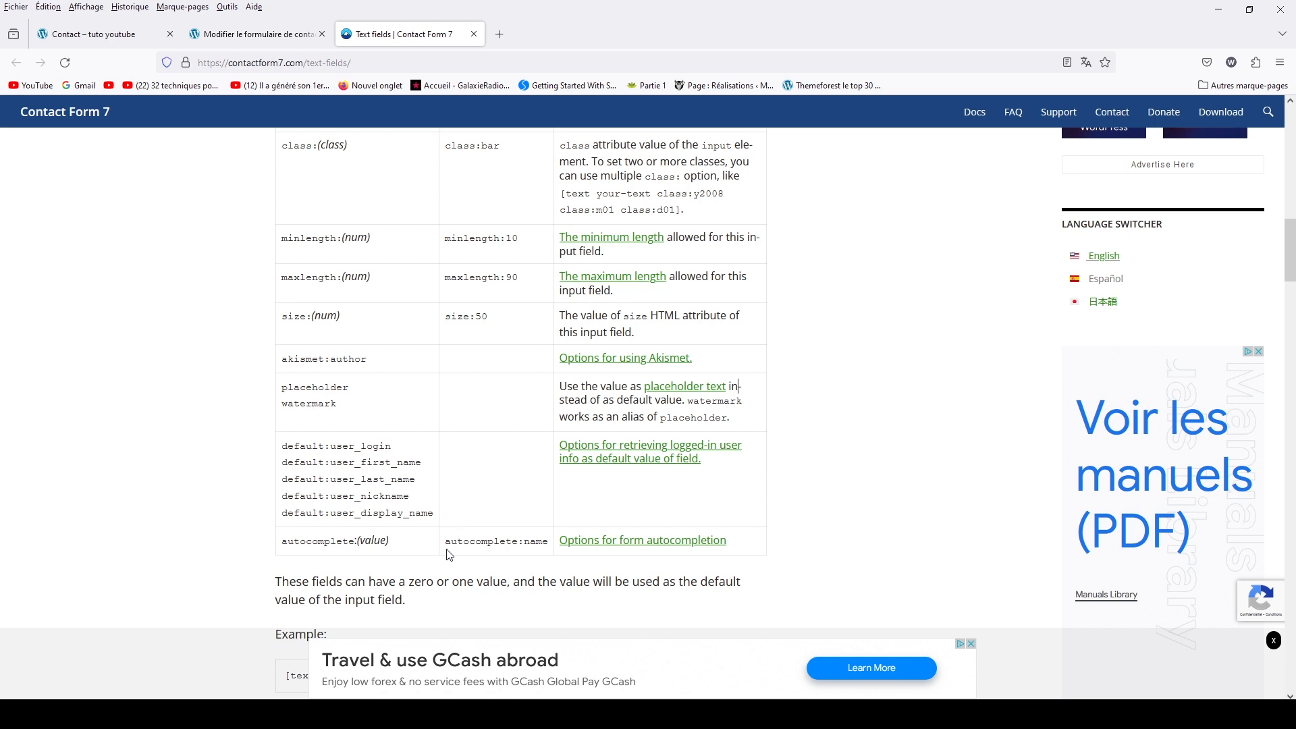
left_click_drag(445, 544, 544, 541)
left_click(68, 42)
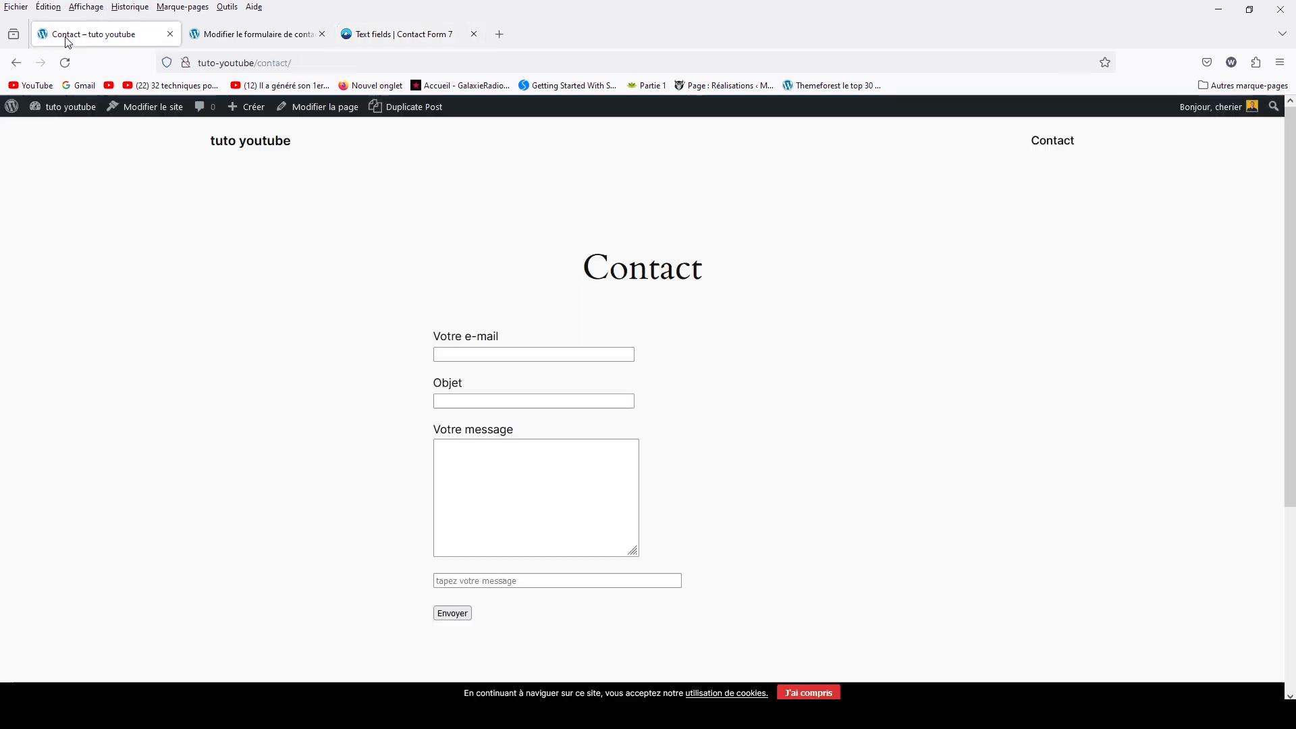
In the form editor, insert a blank line below the text-966 placeholder field
left_click(260, 35)
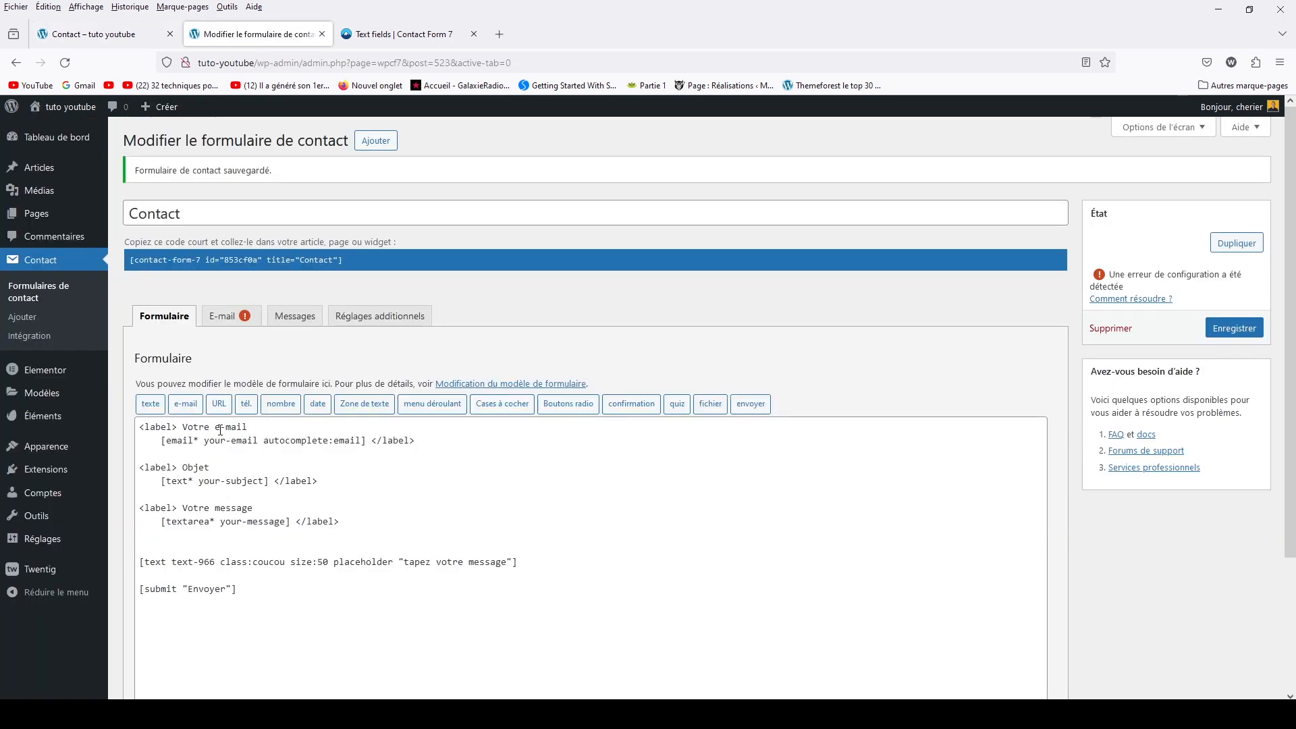
left_click_drag(265, 440, 362, 443)
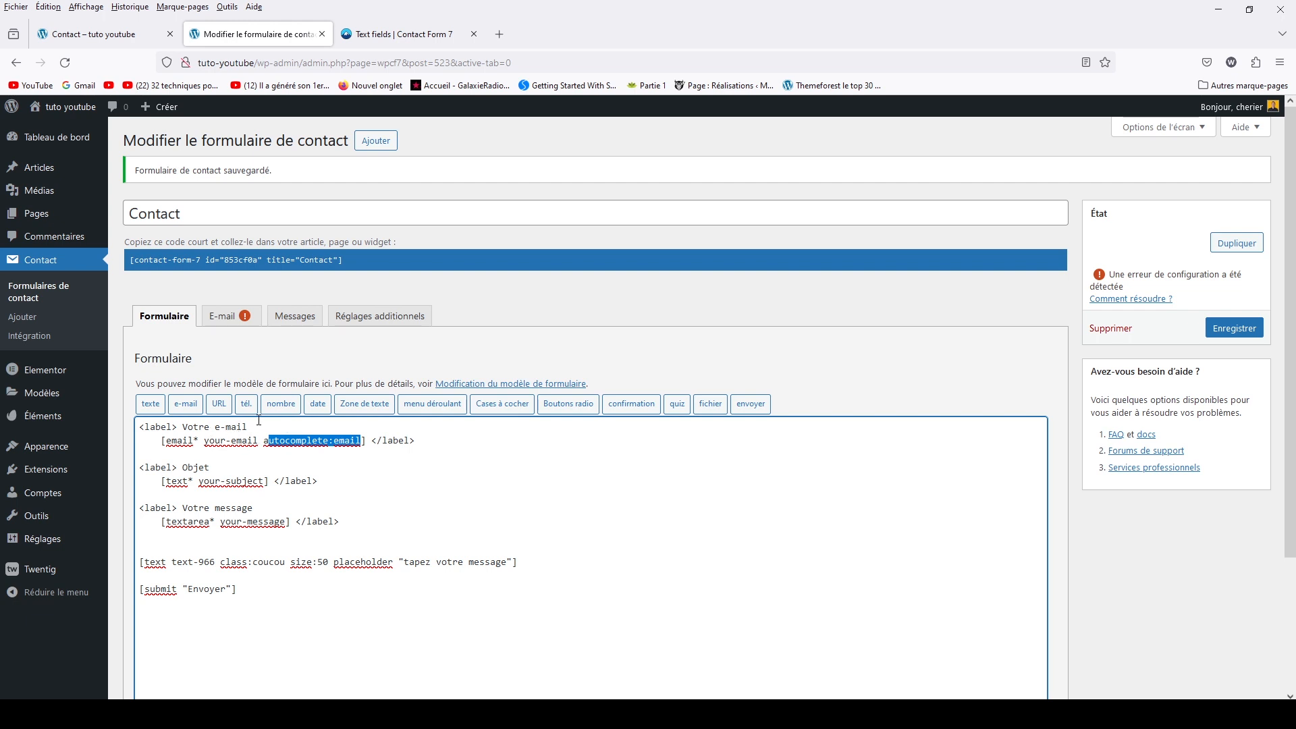
left_click(543, 563)
key("Return")
key("Return")
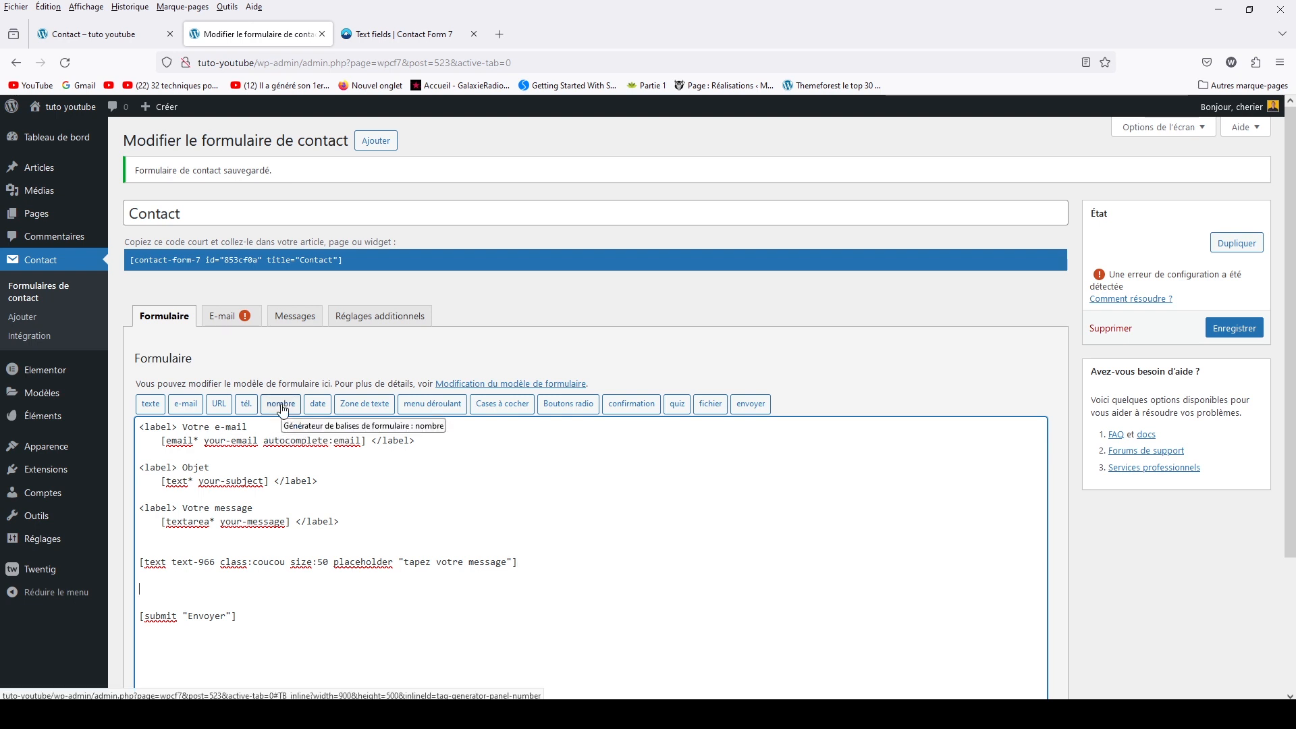
left_click(282, 408)
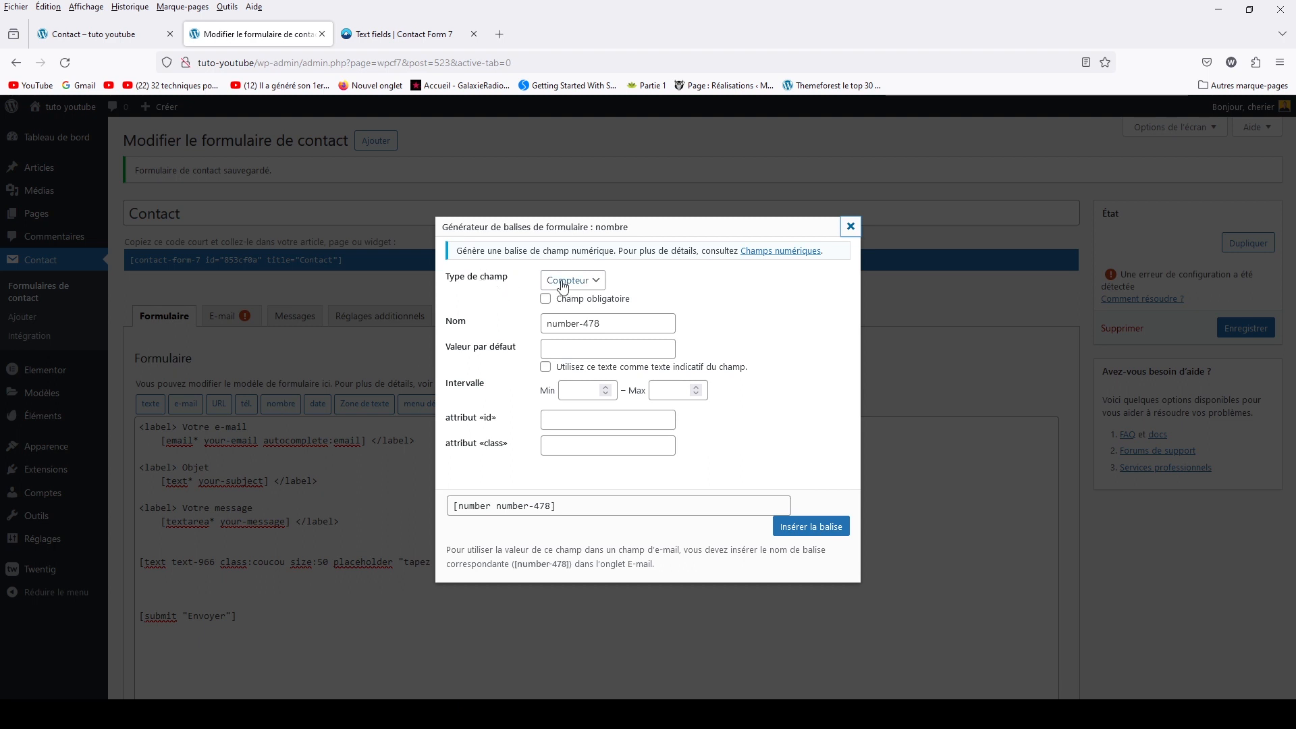
Look over the number tag settings: type Compteur, name number-478, default value, min and max
left_click(590, 280)
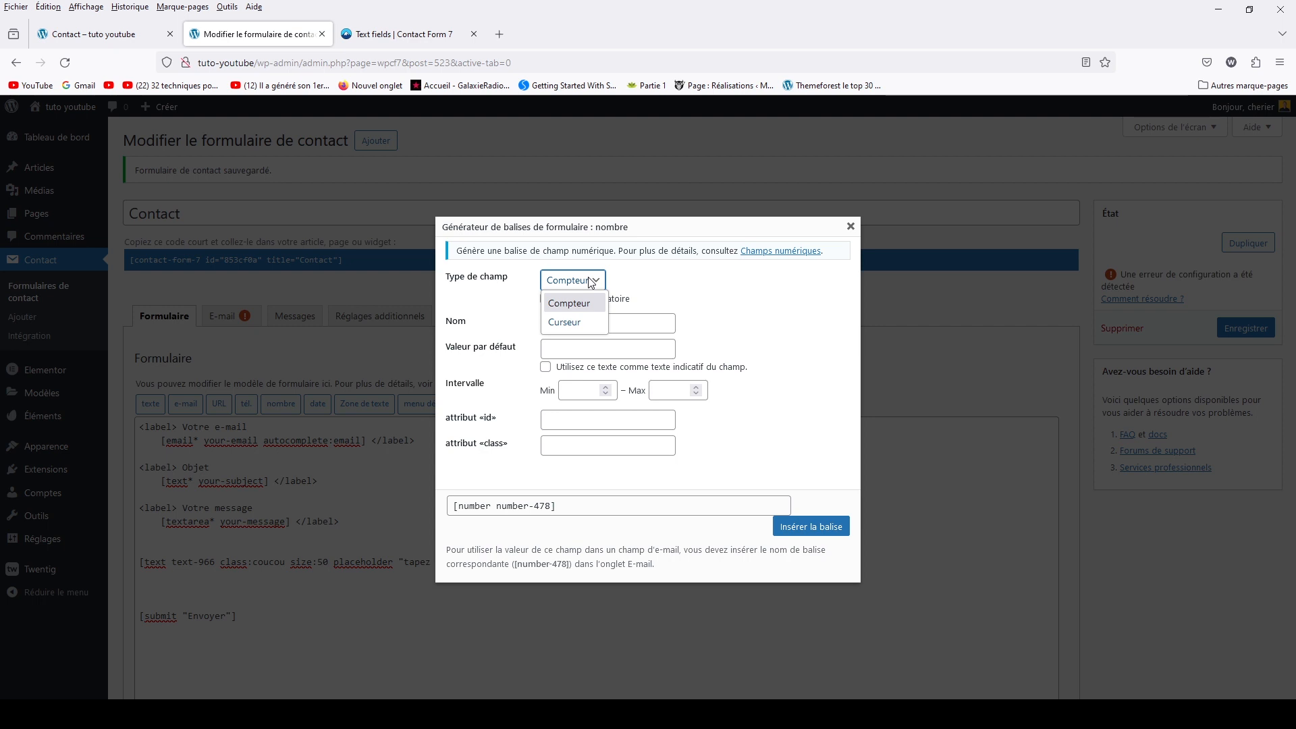
left_click(589, 282)
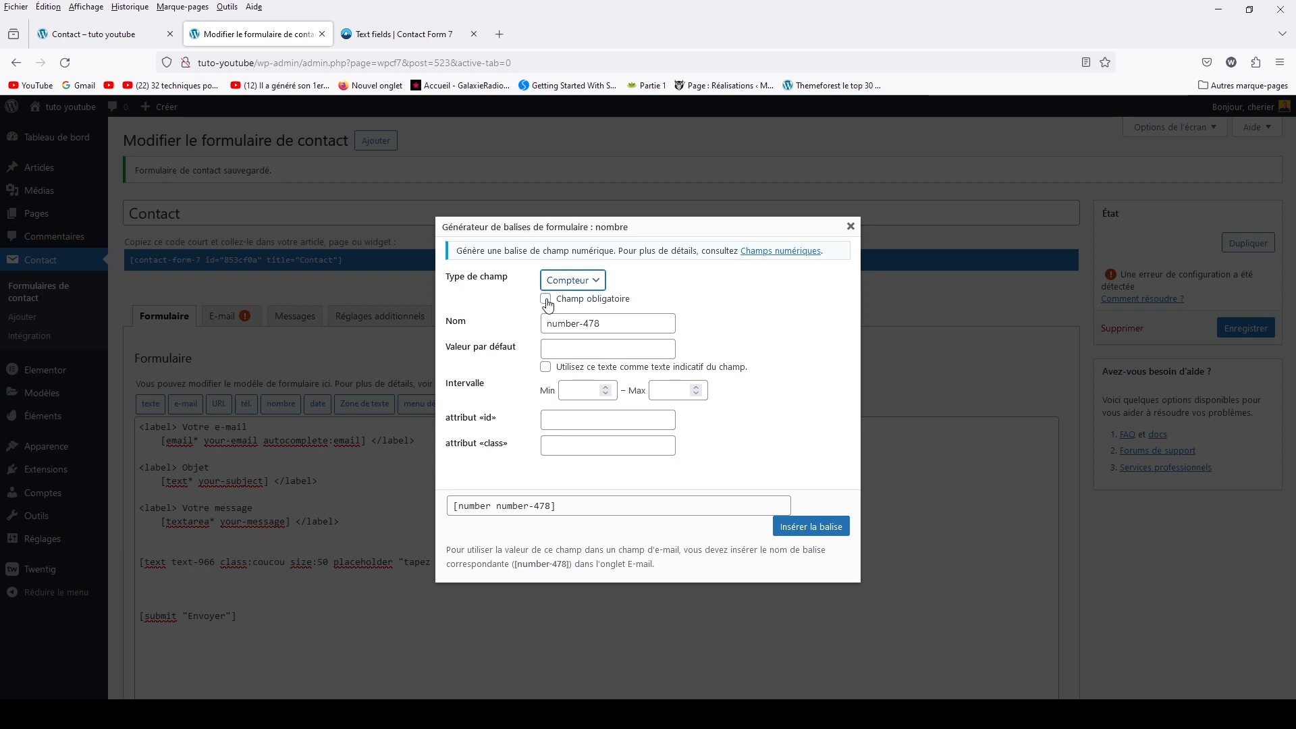
left_click_drag(558, 323, 613, 322)
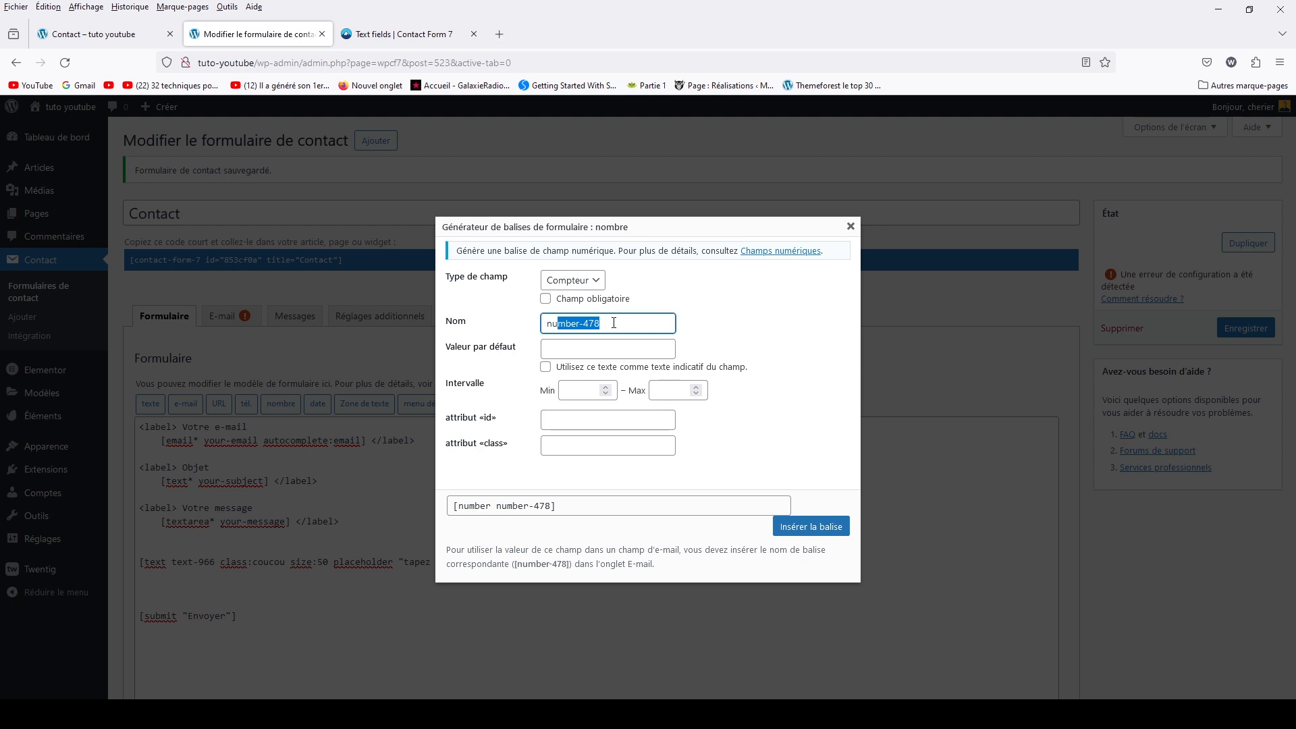
left_click(572, 351)
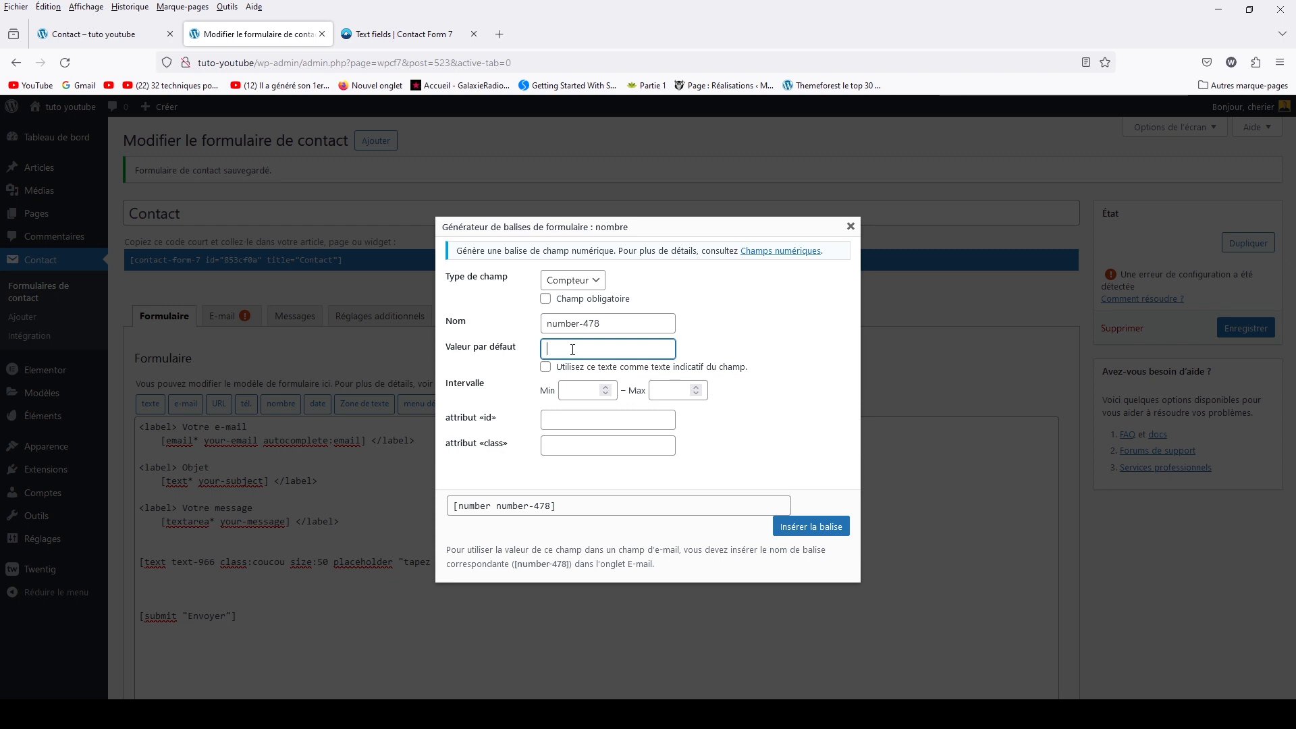
left_click(567, 392)
left_click(678, 396)
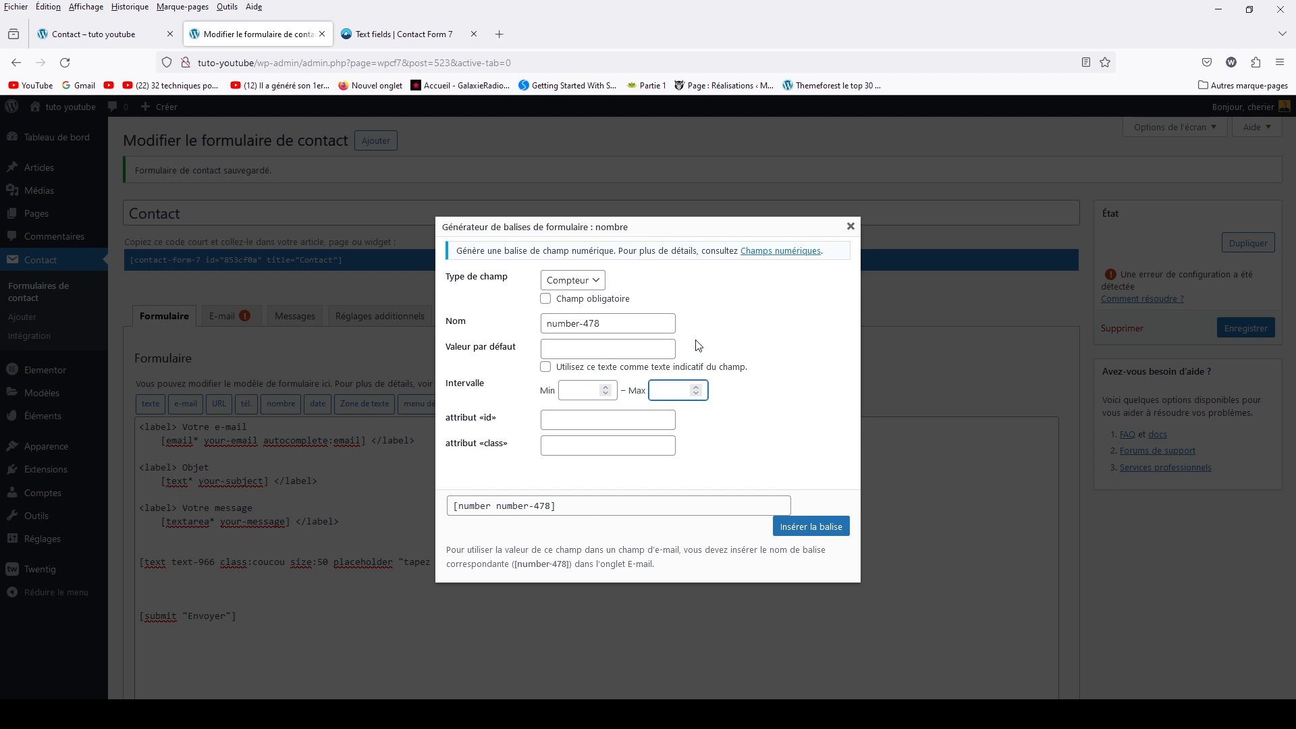
right_click(773, 260)
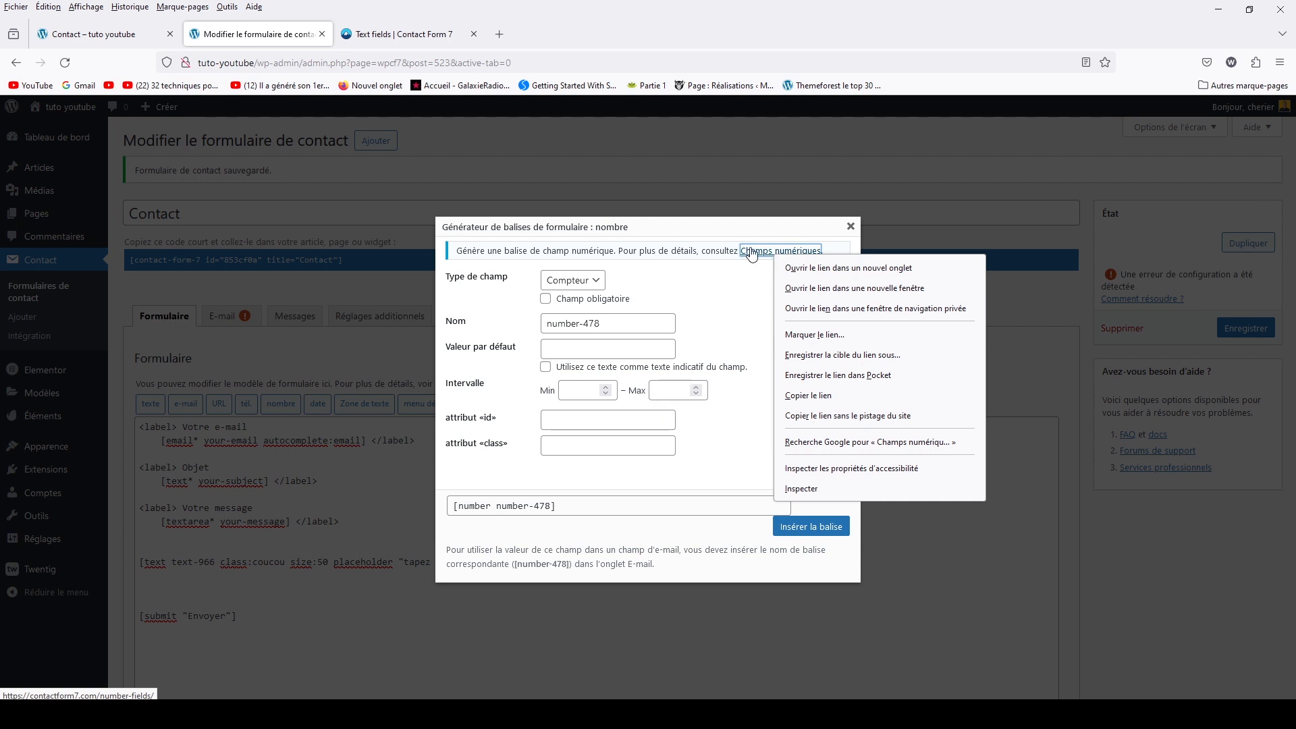
Review the Number fields options min, step, id, placeholder and autocomplete, then close the generator
left_click(805, 267)
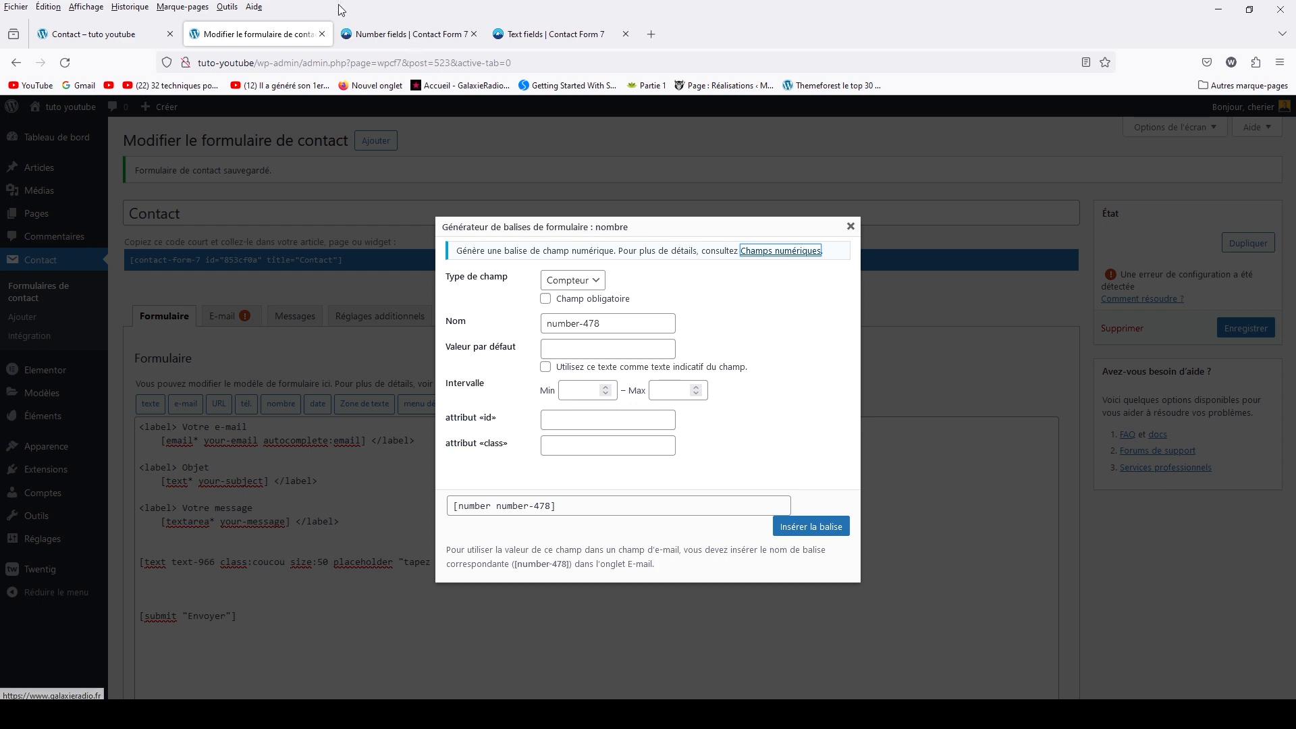
left_click(384, 38)
scroll(460, 424, "down", 10)
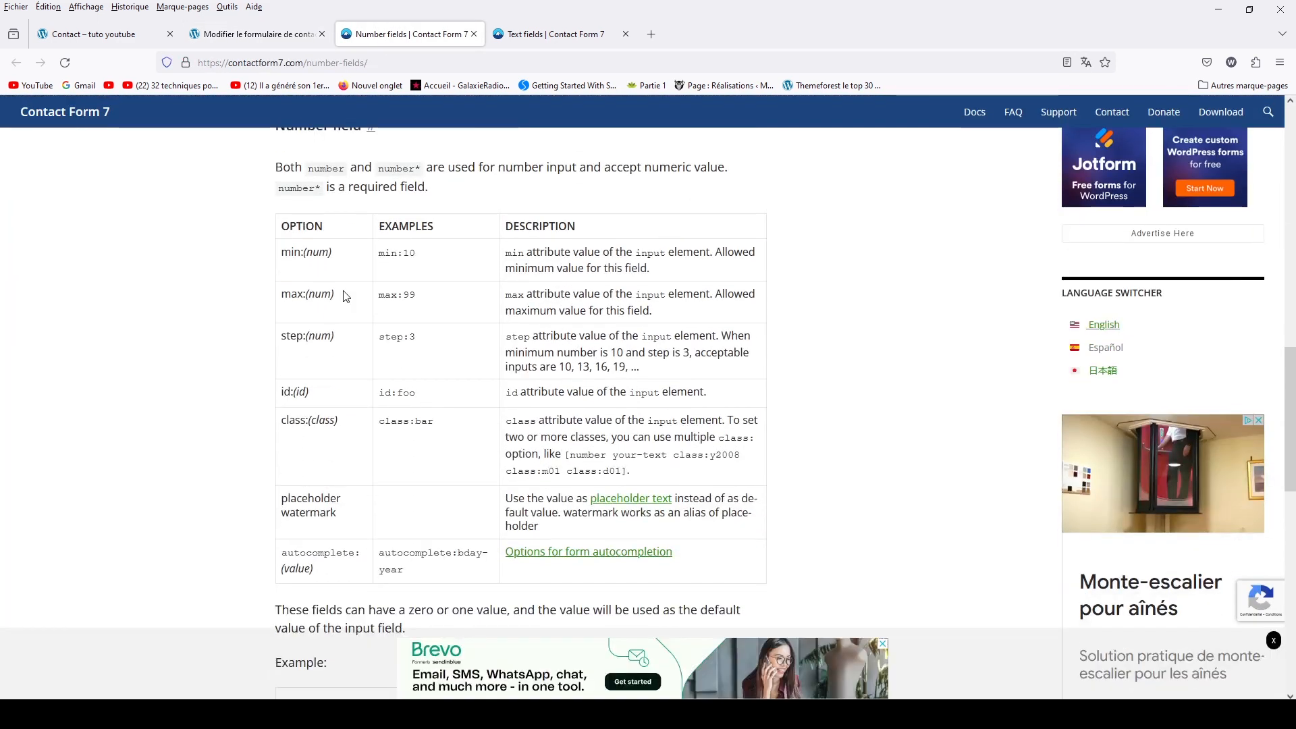
left_click_drag(281, 253, 312, 292)
left_click_drag(281, 336, 414, 336)
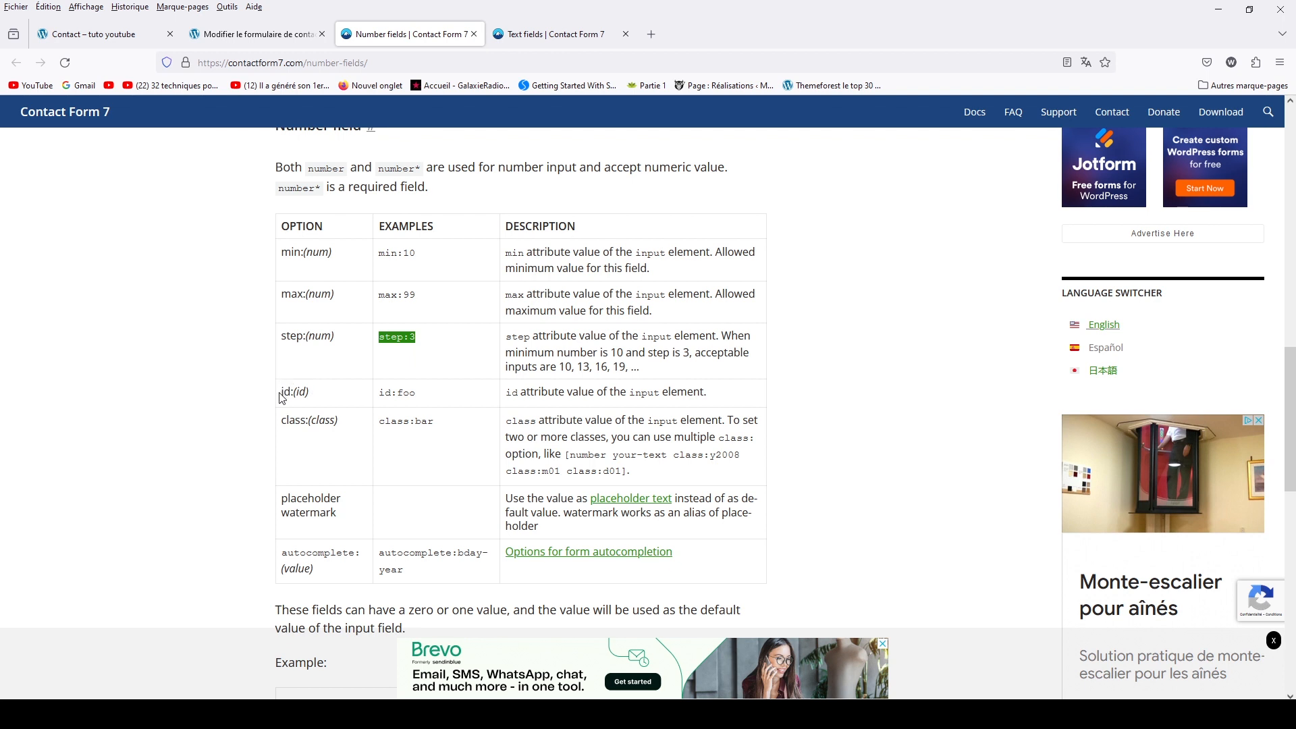
left_click_drag(280, 391, 311, 420)
left_click_drag(282, 498, 345, 514)
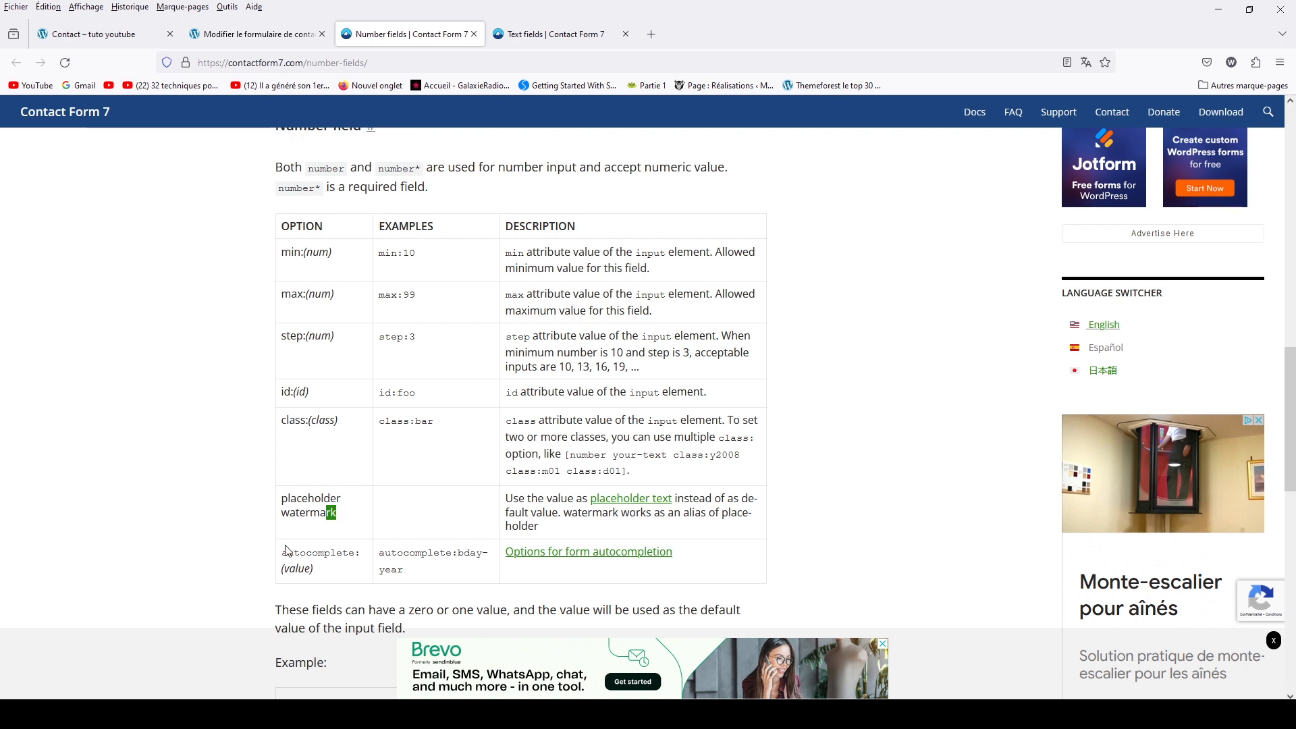
left_click_drag(281, 552, 340, 551)
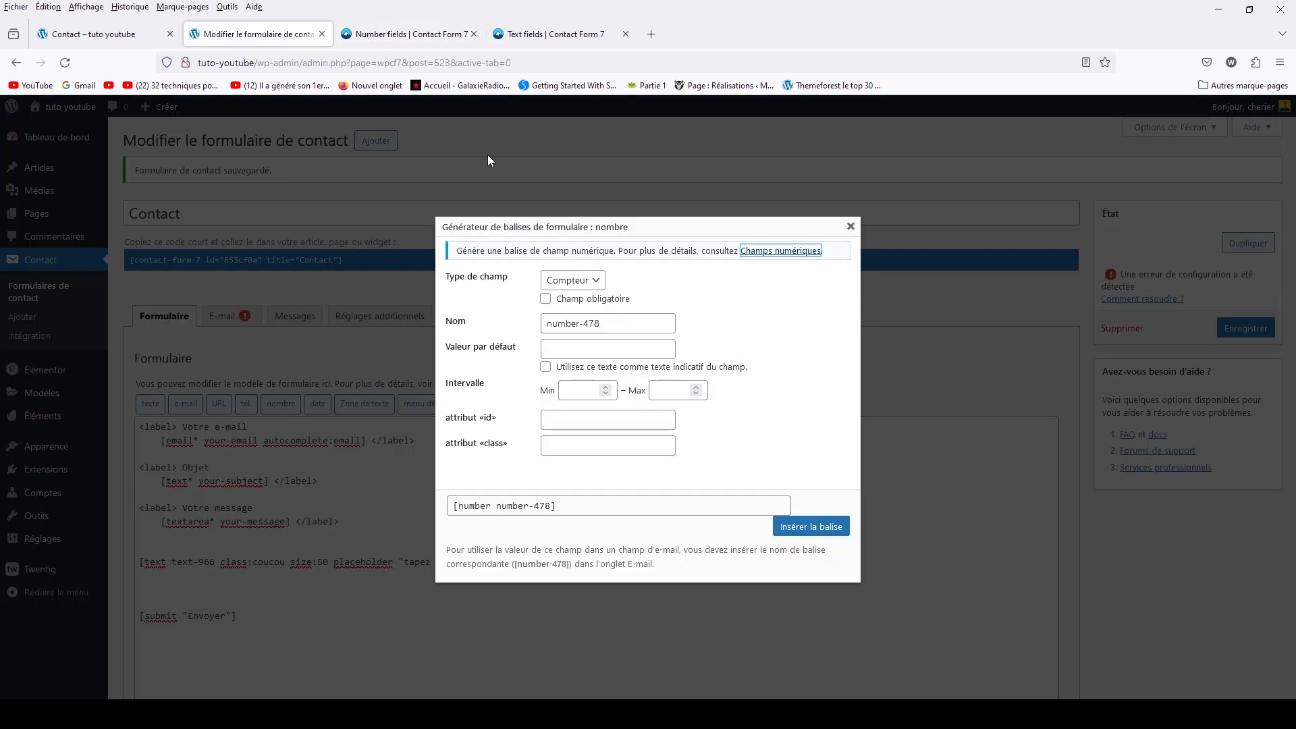
left_click(874, 242)
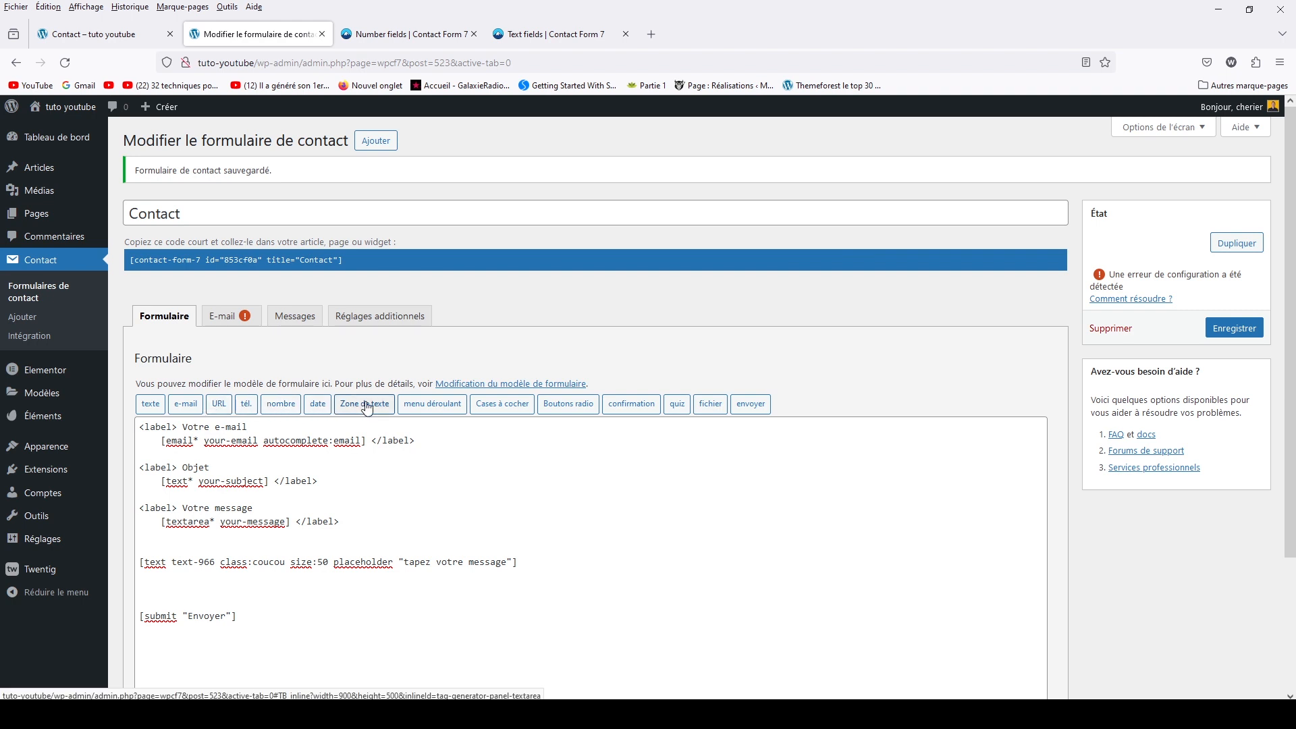
Open the checkbox tag generator and its Checkboxes, radio buttons and menus help page in a new tab
left_click(488, 405)
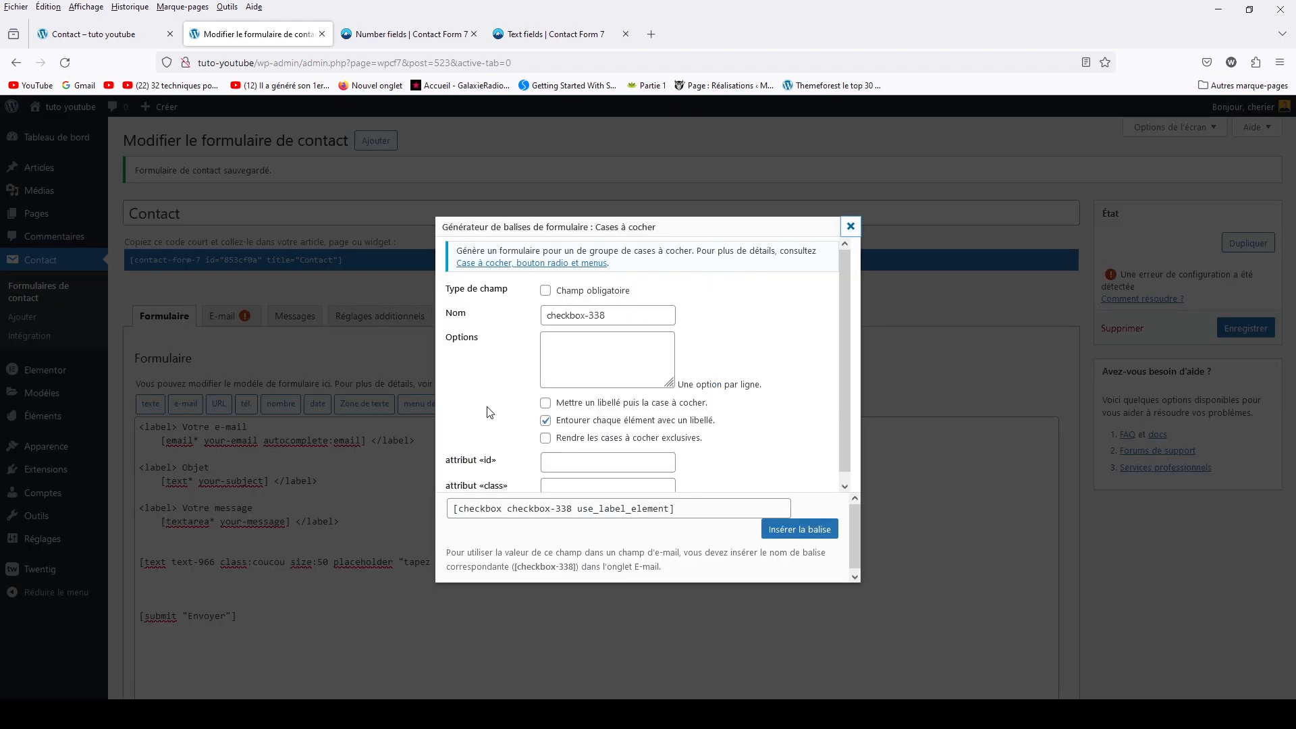
right_click(580, 268)
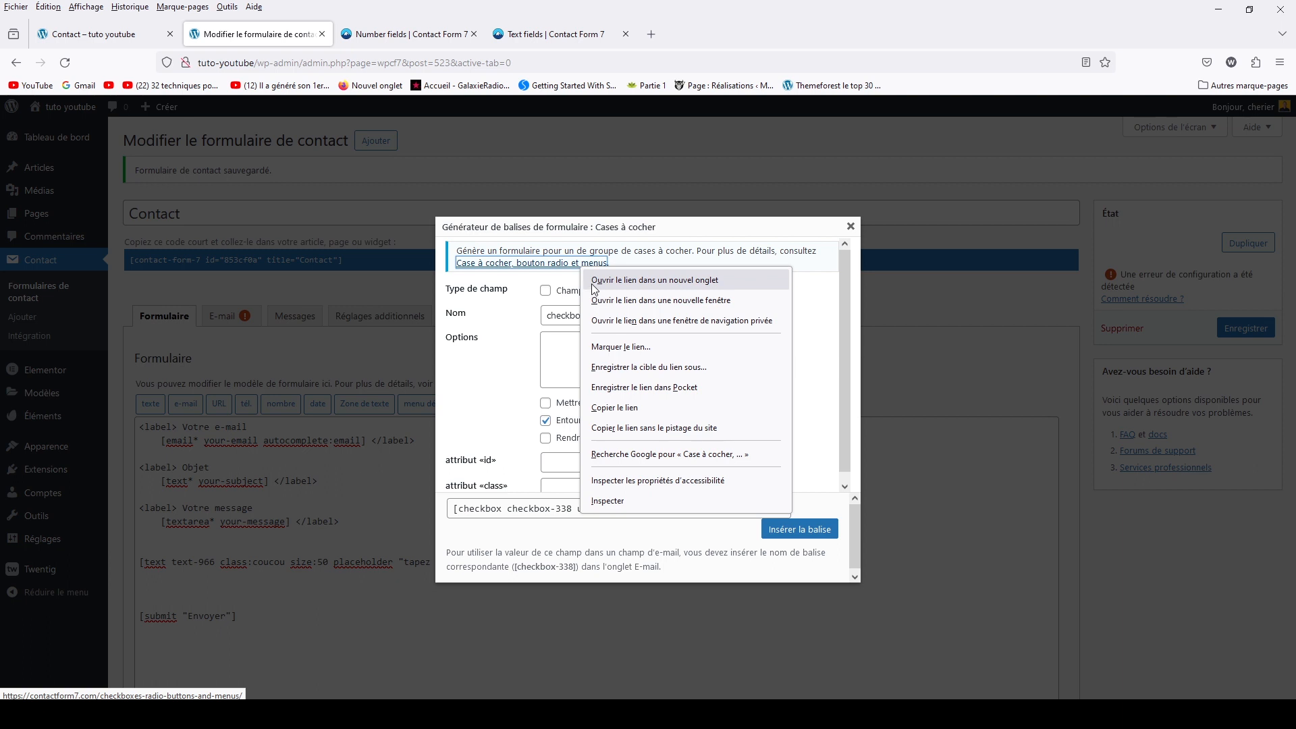
left_click(593, 281)
left_click(358, 29)
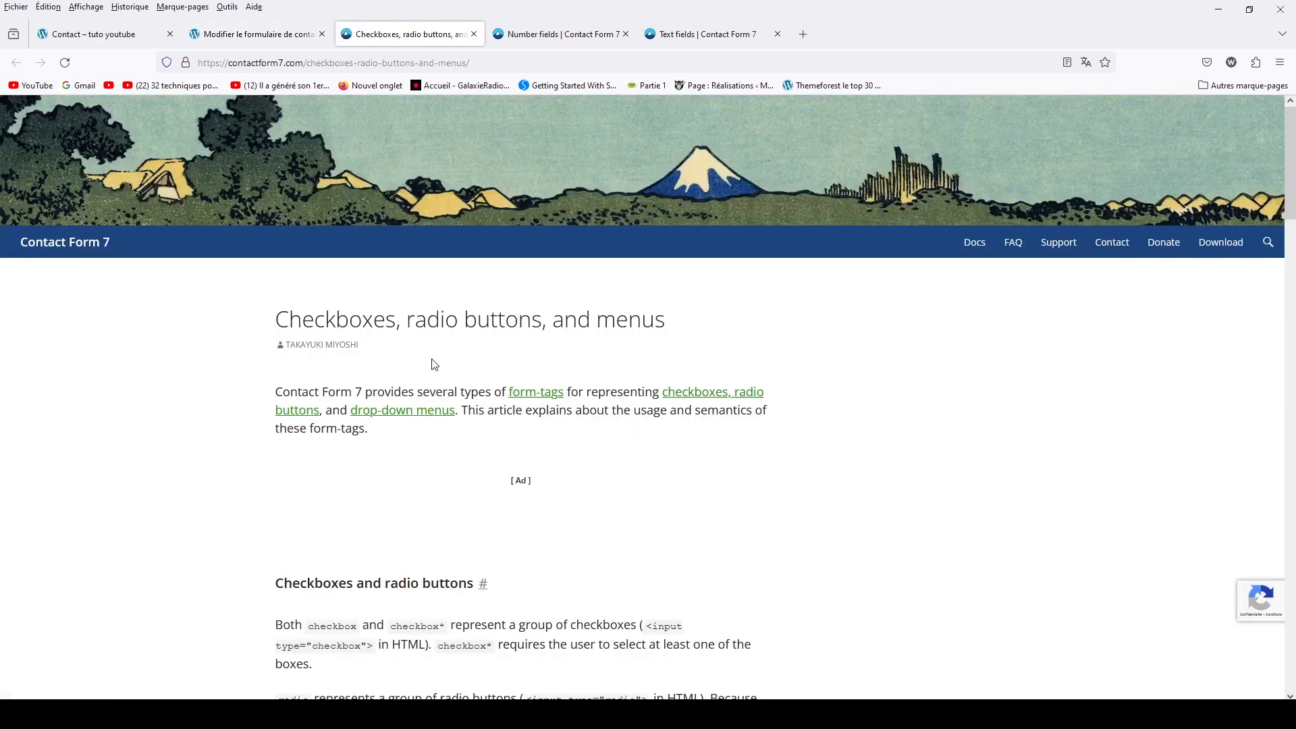
Read the checkbox options such as label_first, exclusive and data, then close the checkbox generator
scroll(435, 365, "down", 5)
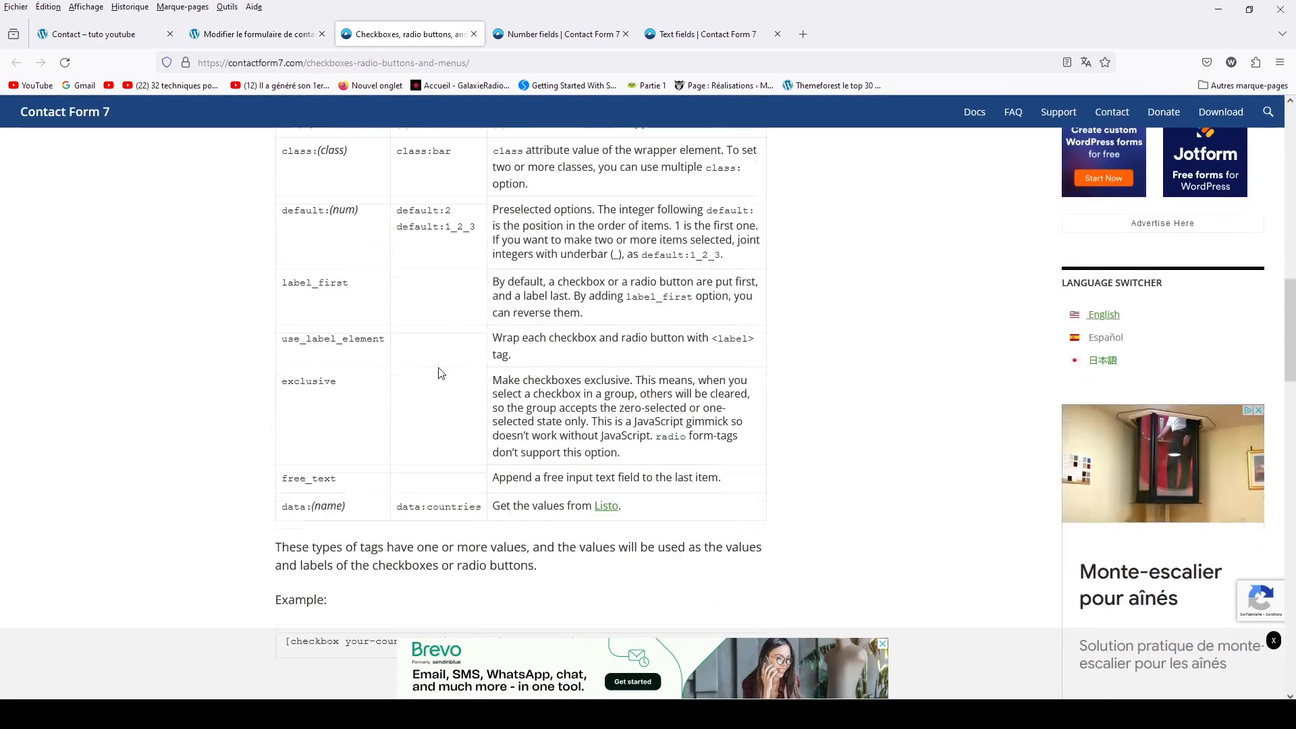
scroll(439, 371, "up", 2)
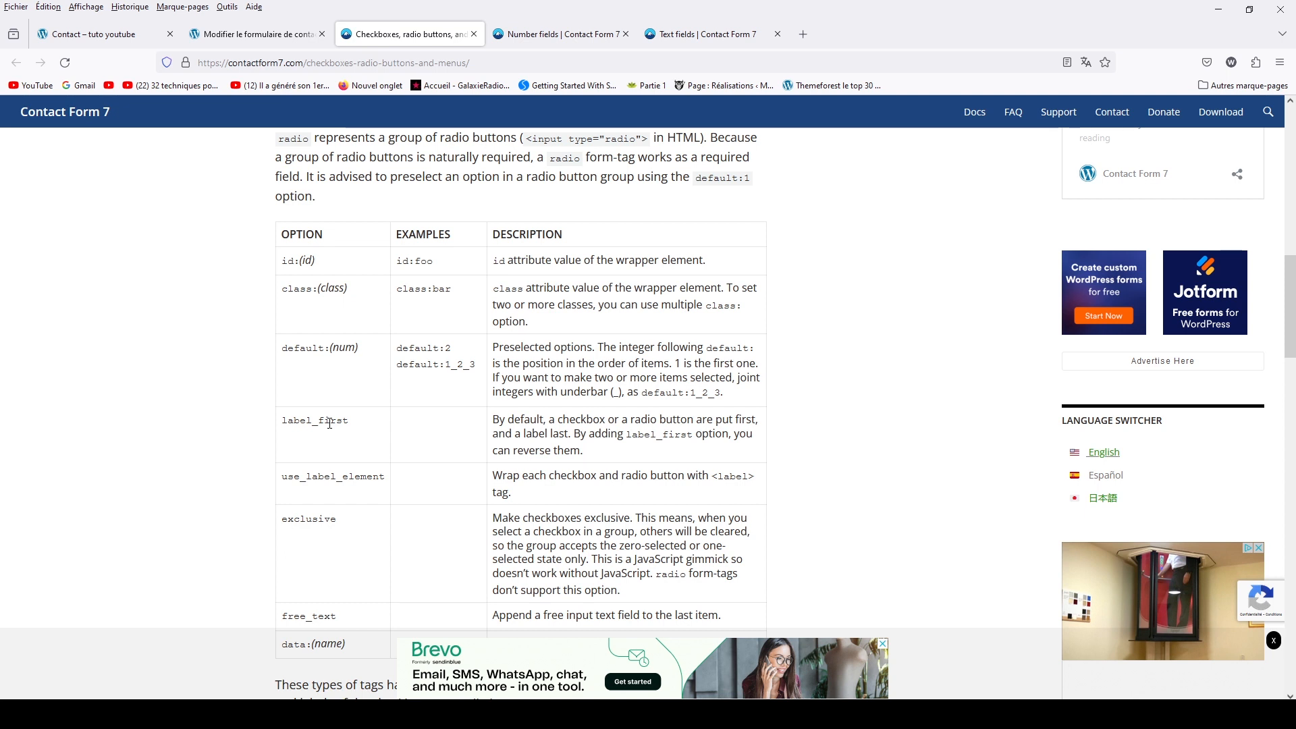
scroll(330, 422, "down", 3)
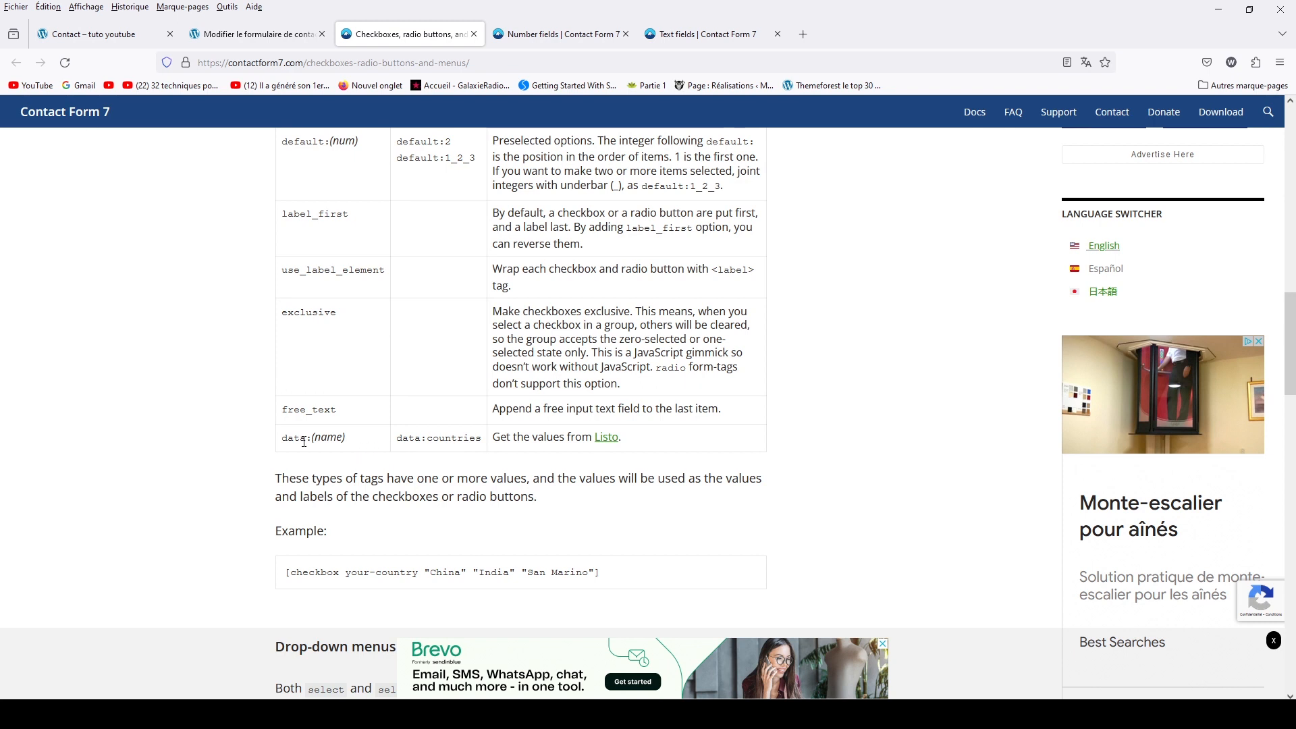
left_click_drag(283, 438, 306, 441)
scroll(518, 416, "up", 2)
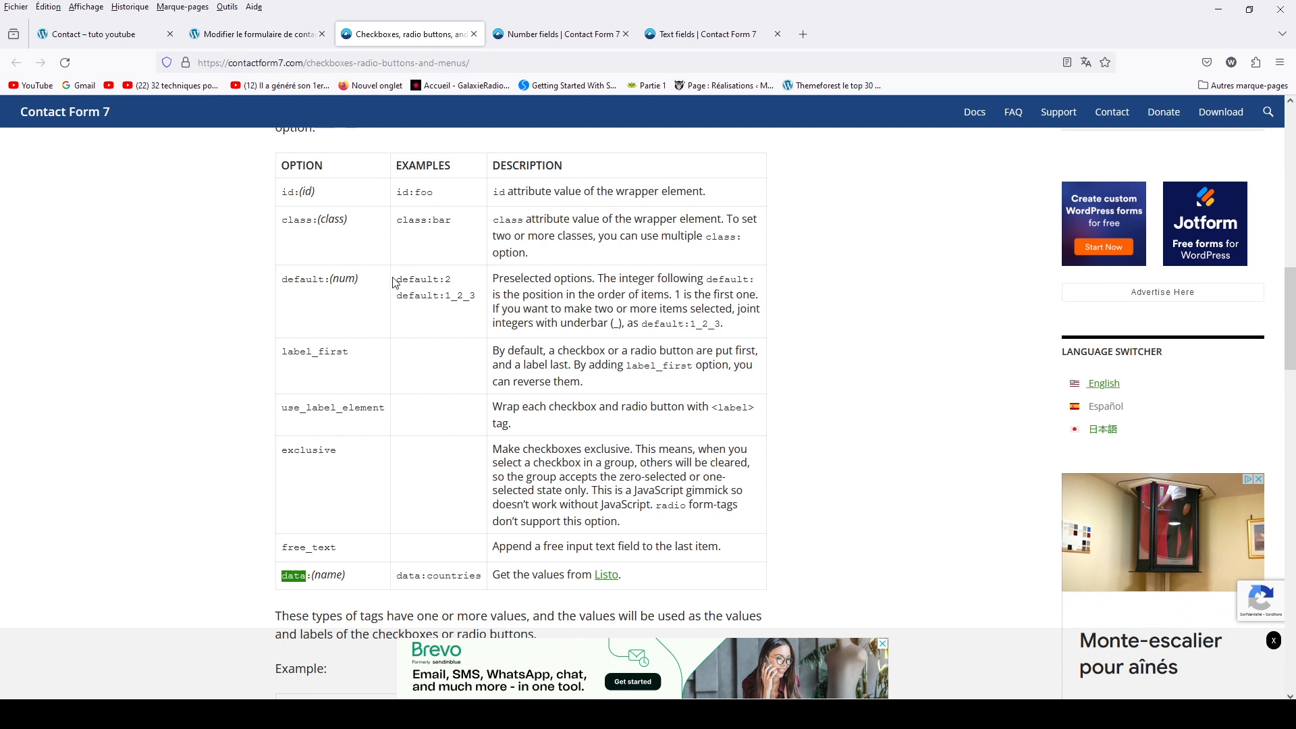
left_click(194, 34)
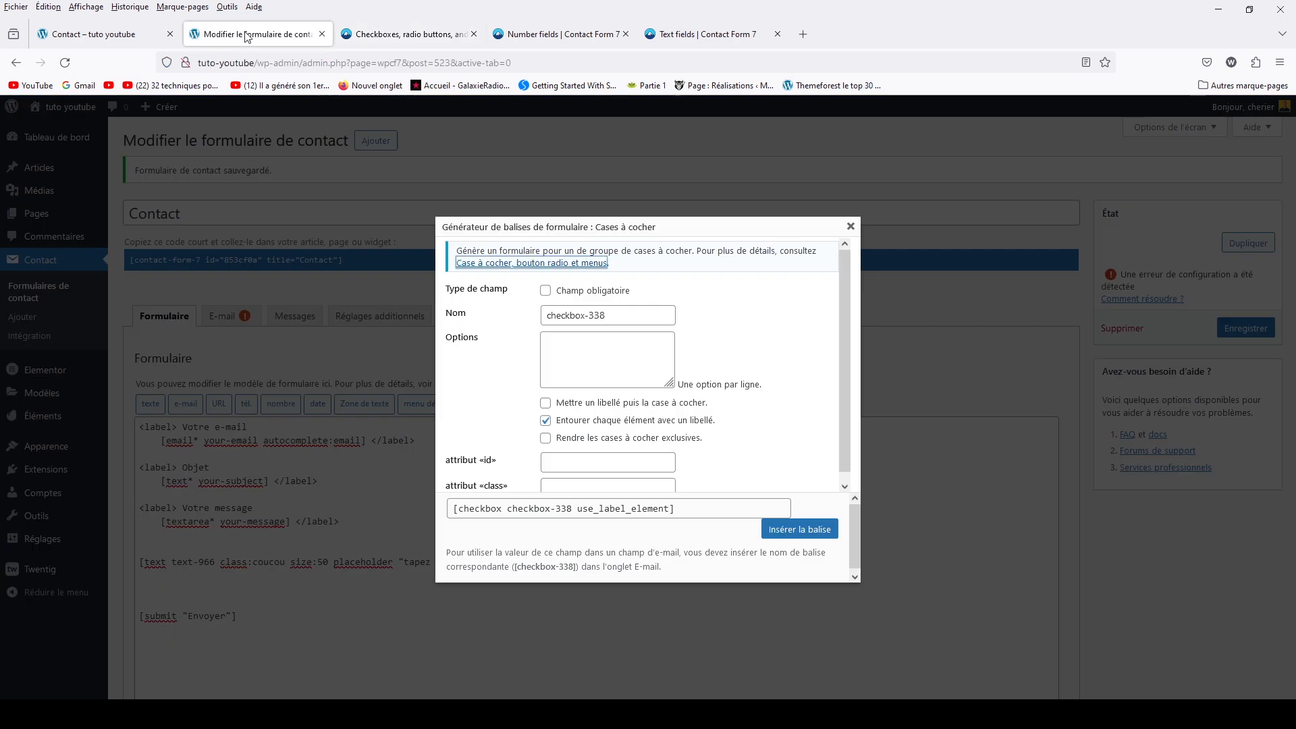
left_click(851, 226)
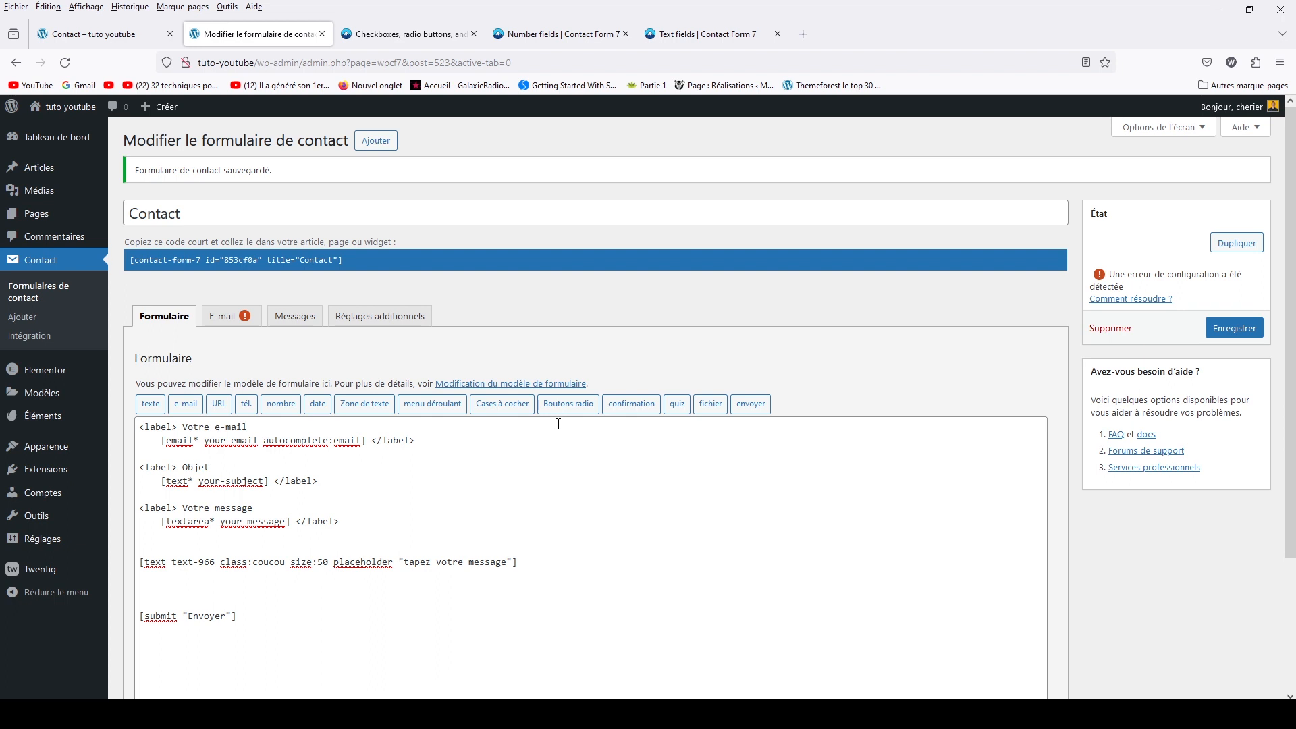
Insert an optional acceptance checkbox 'J'accepte les politique de confidentialité' with a policy link, and save the form
left_click(612, 405)
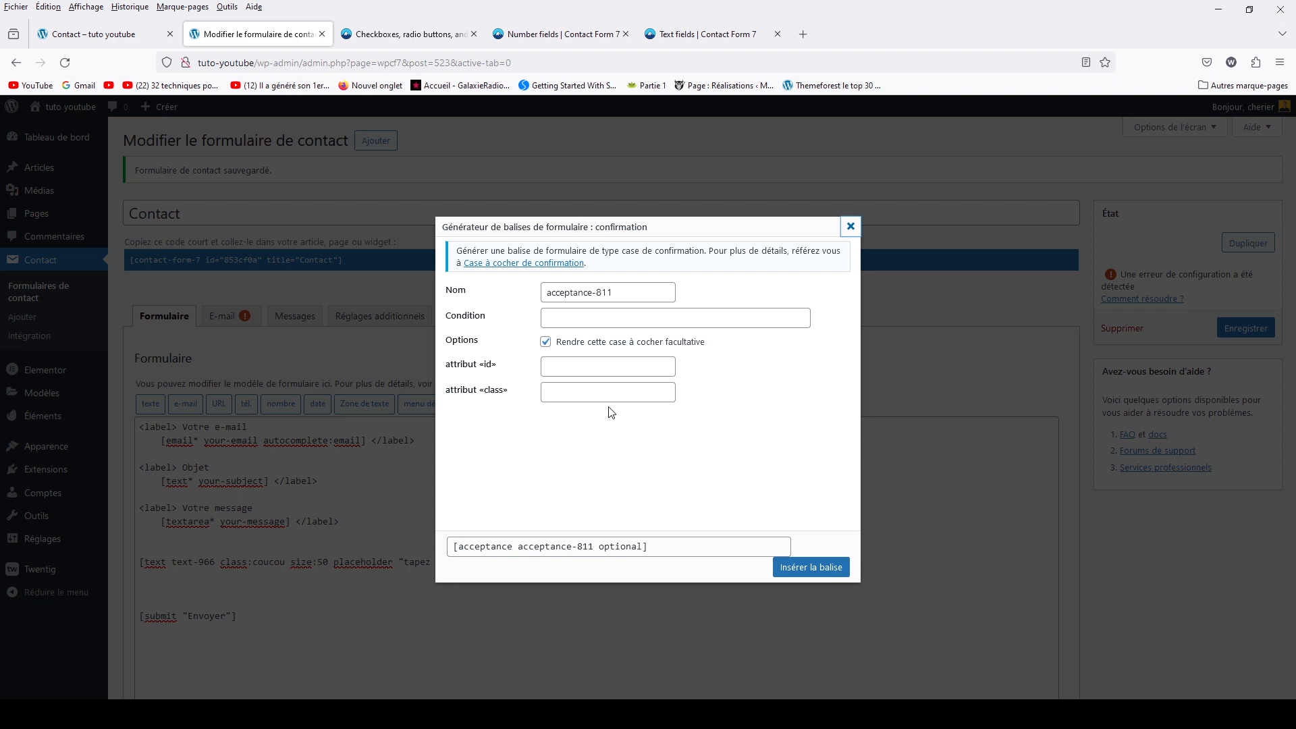
left_click(552, 317)
type("J")
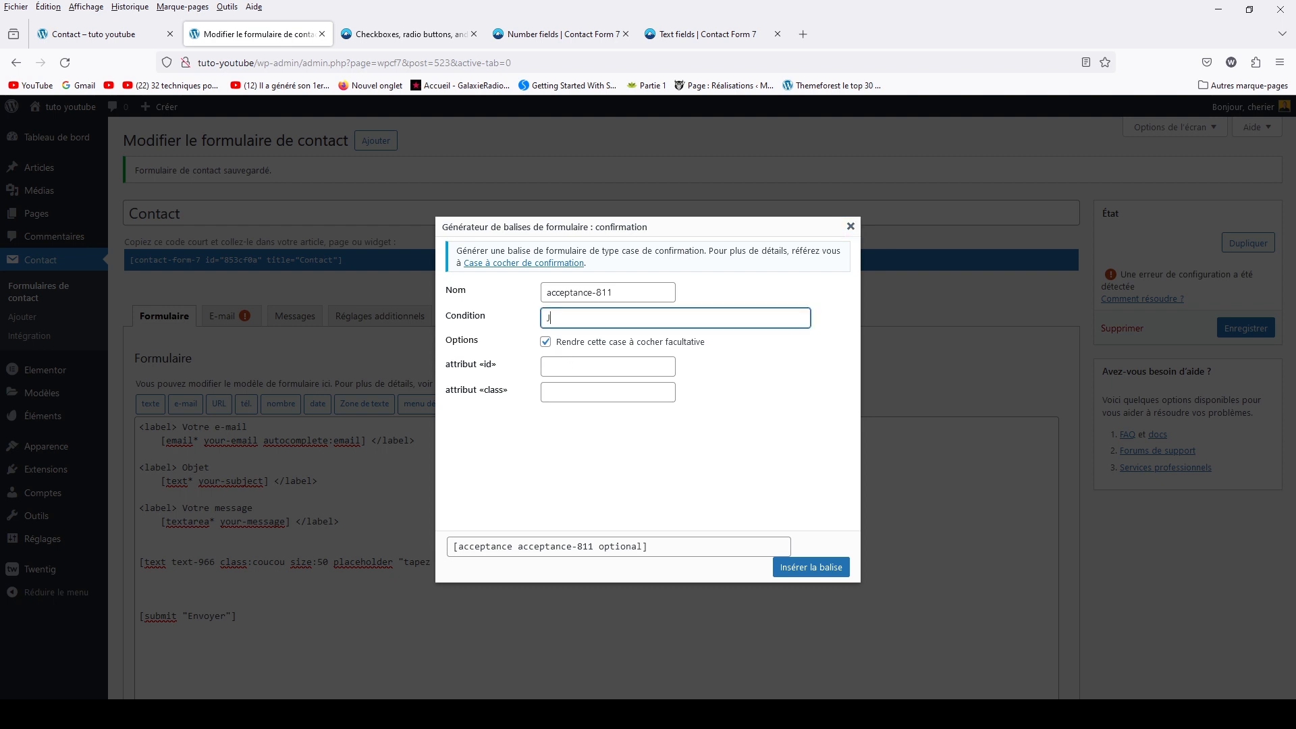
type("'accepte les <a href=\"\">politique de confident")
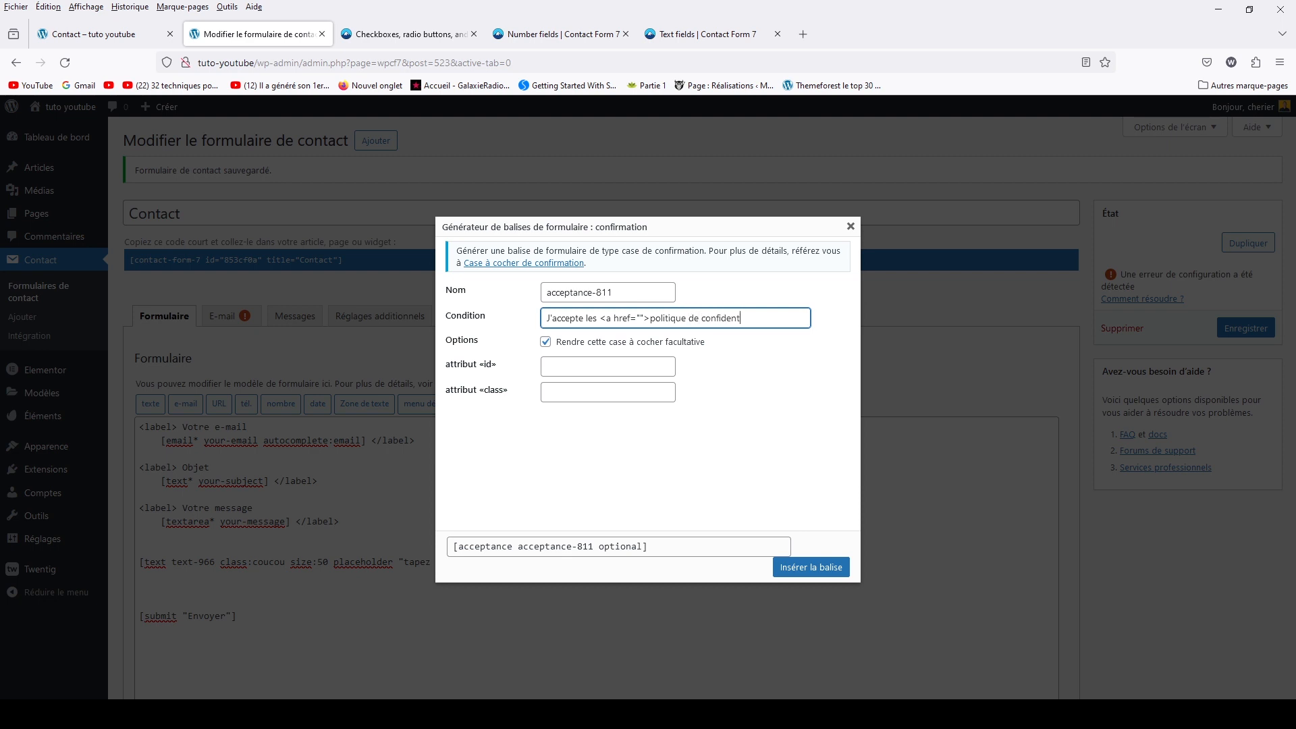
type("ialité</a>")
left_click(640, 318)
left_click_drag(651, 318, 759, 317)
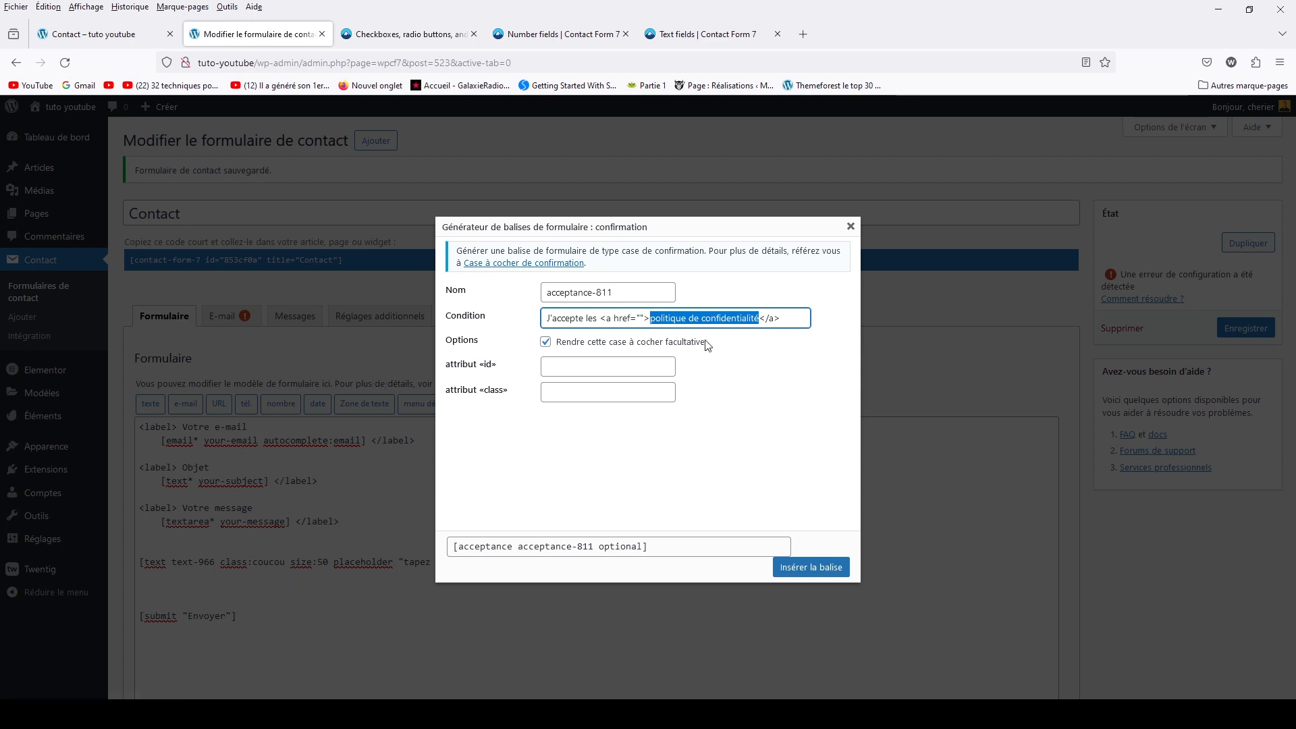
left_click(803, 569)
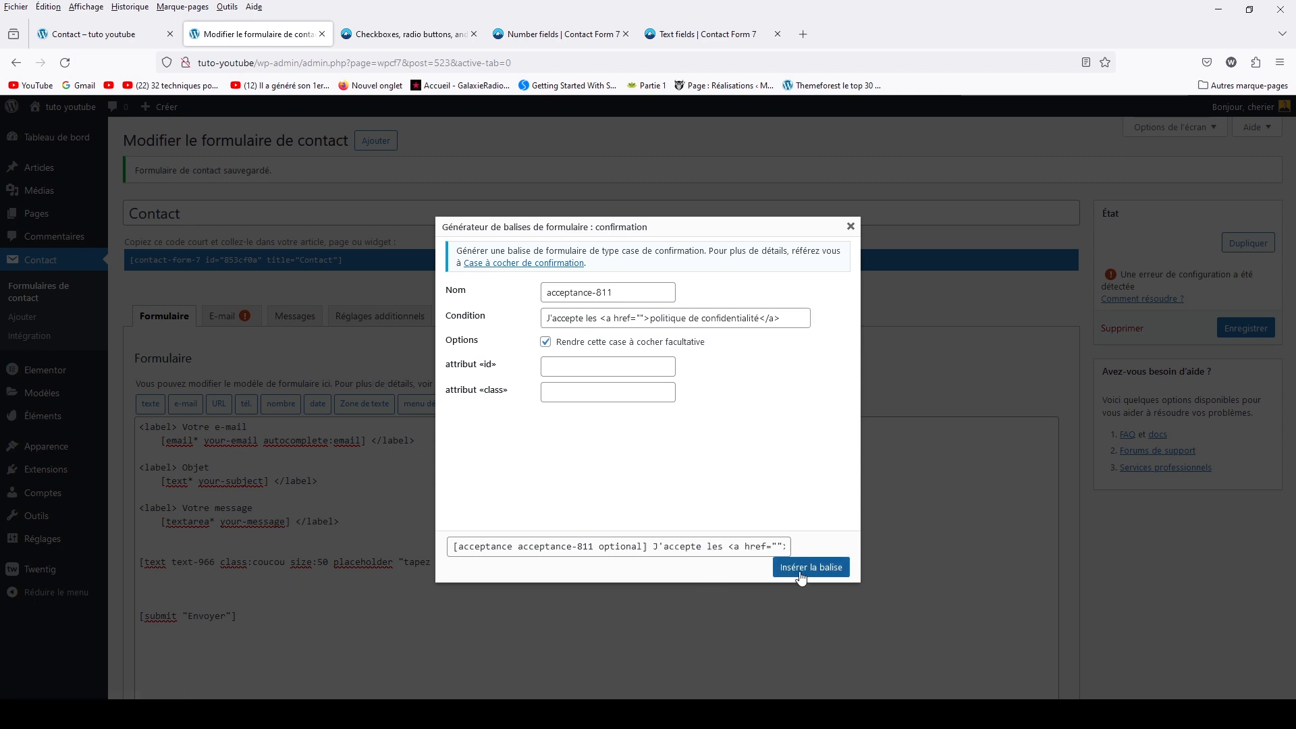
left_click(1232, 329)
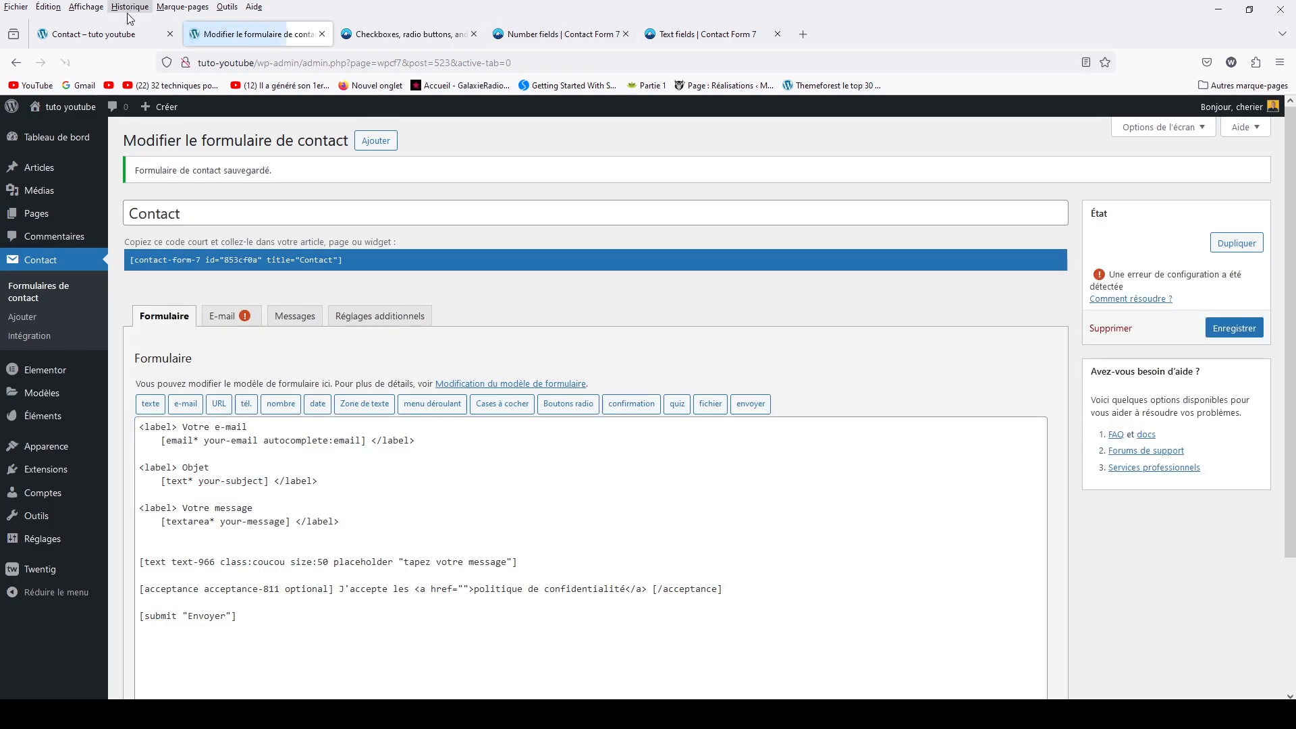
left_click(95, 34)
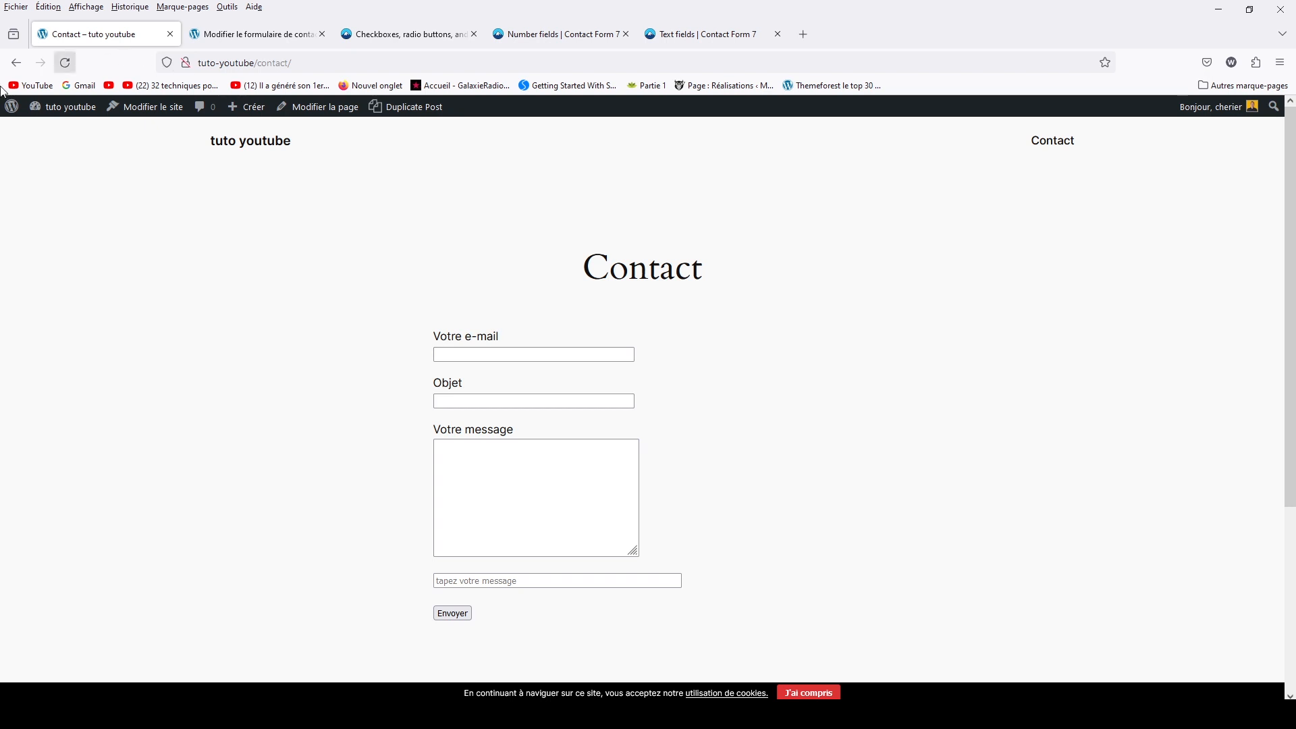
left_click(65, 62)
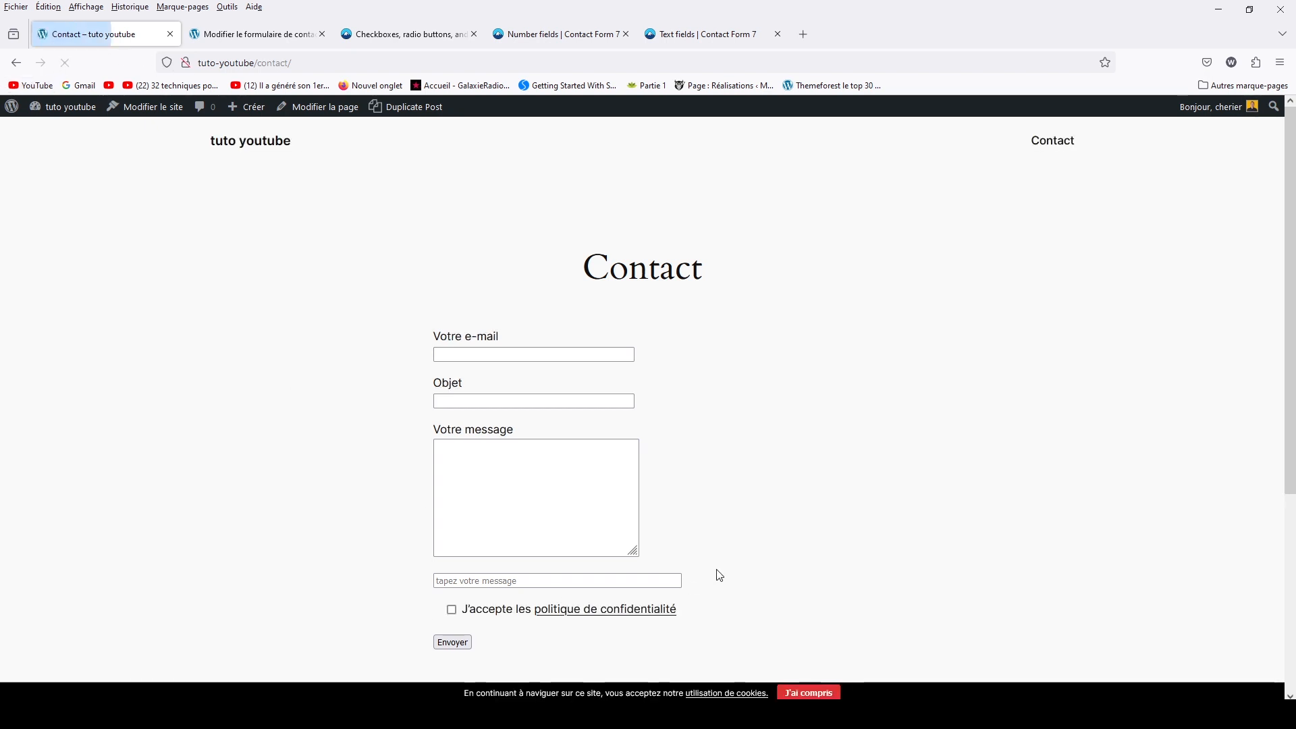
left_click(454, 611)
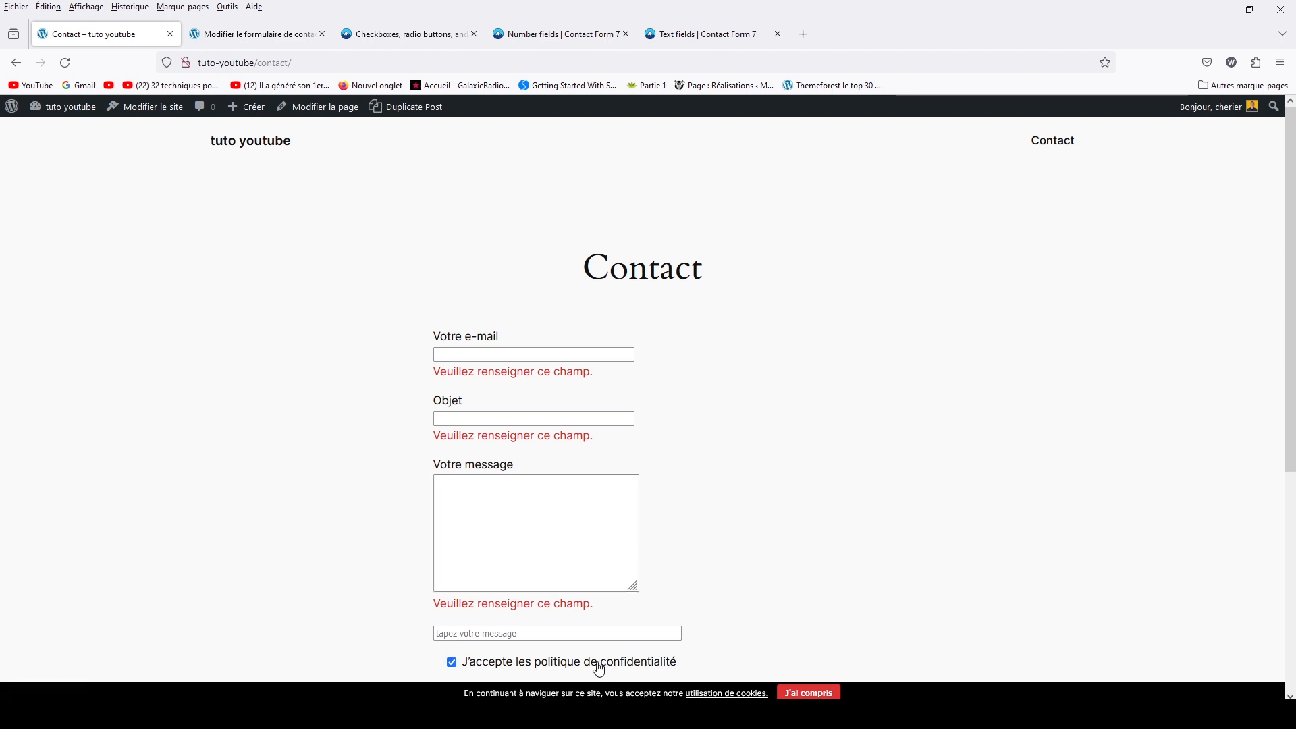
scroll(593, 665, "down", 5)
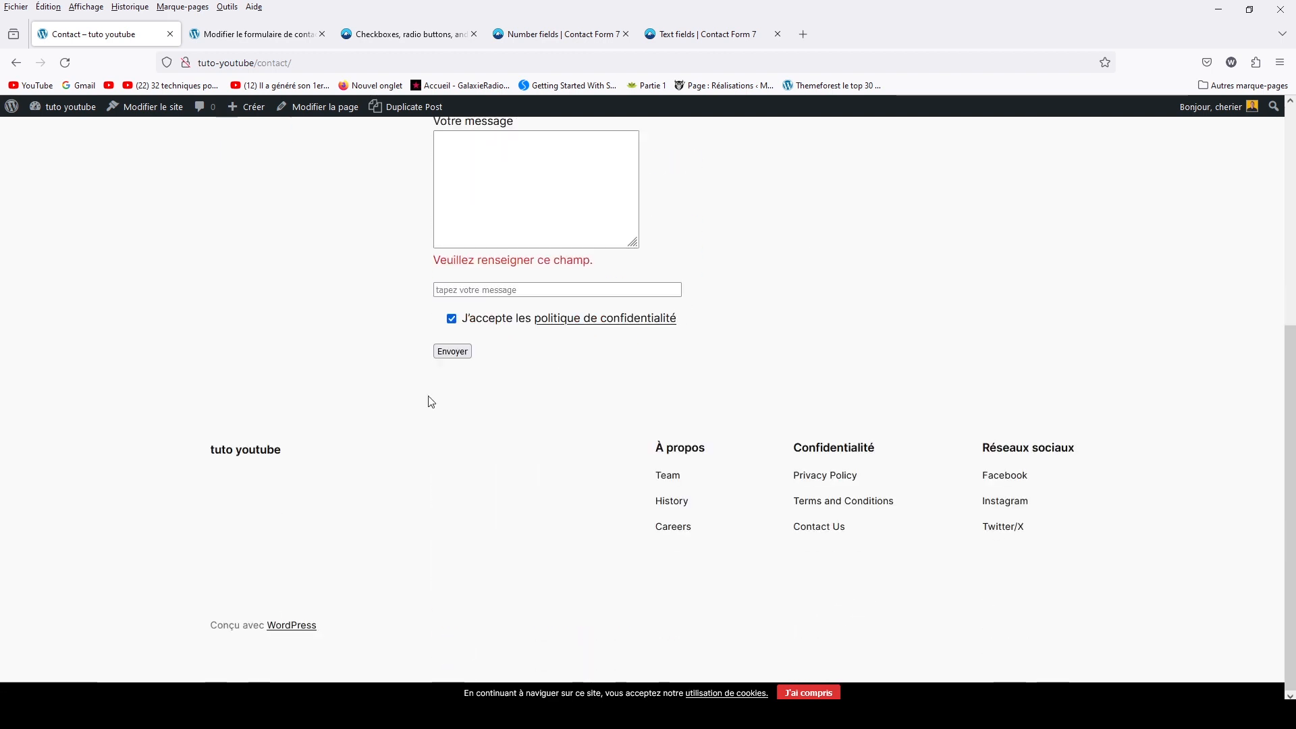
scroll(432, 402, "up", 5)
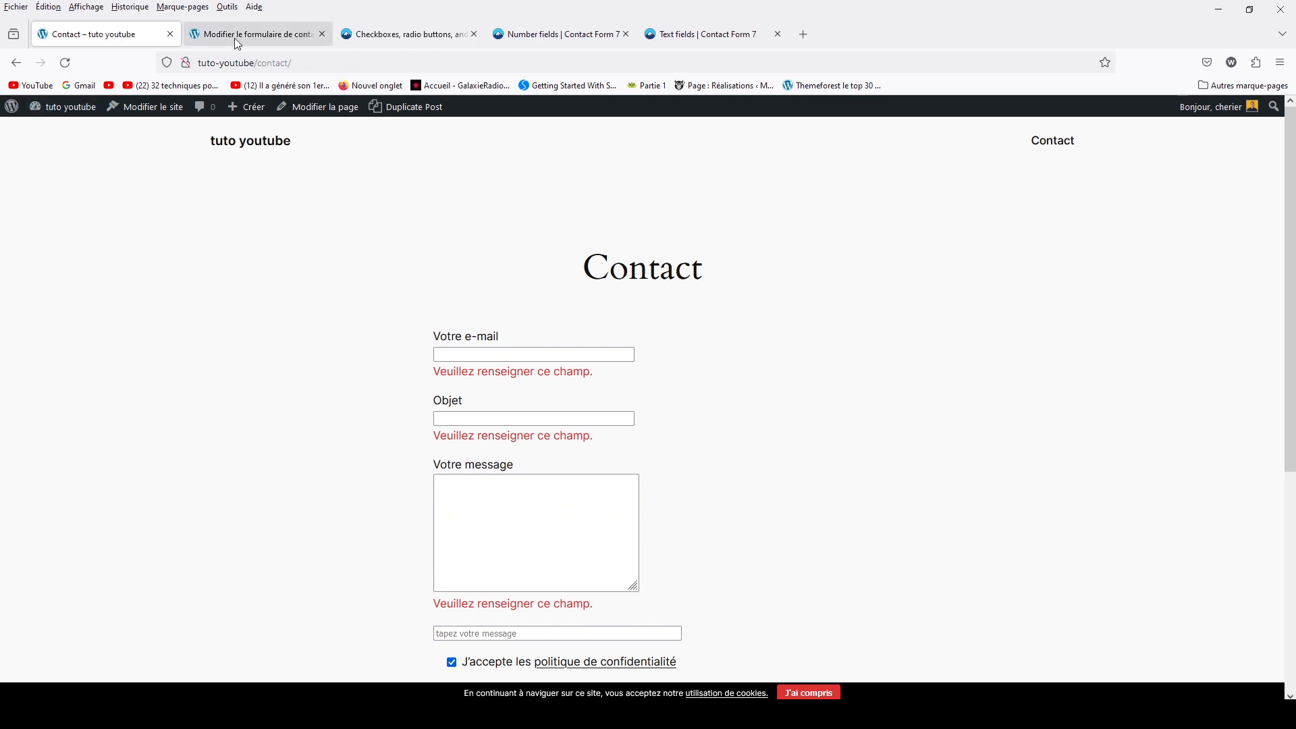
left_click(238, 41)
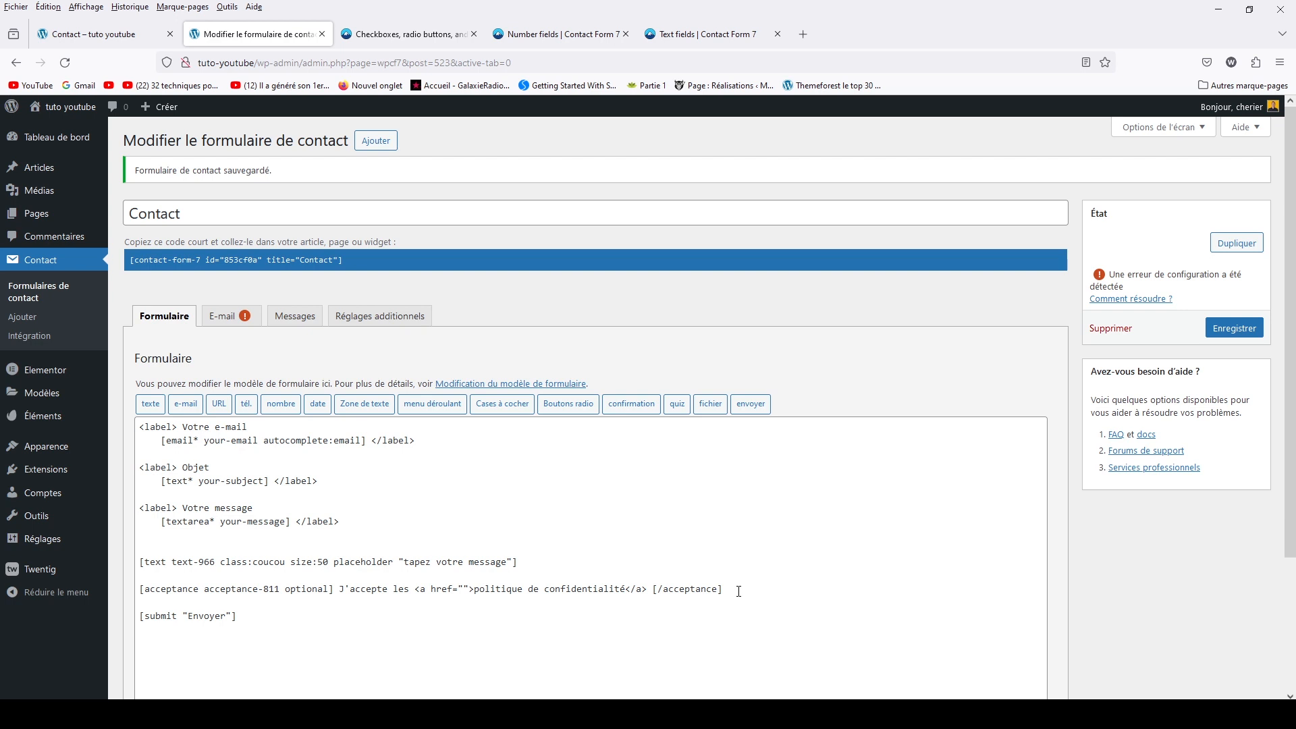
left_click(739, 591)
Add blank lines before submit, open the quiz generator, and open the Quiz documentation in a new tab
key("Return")
key("Return")
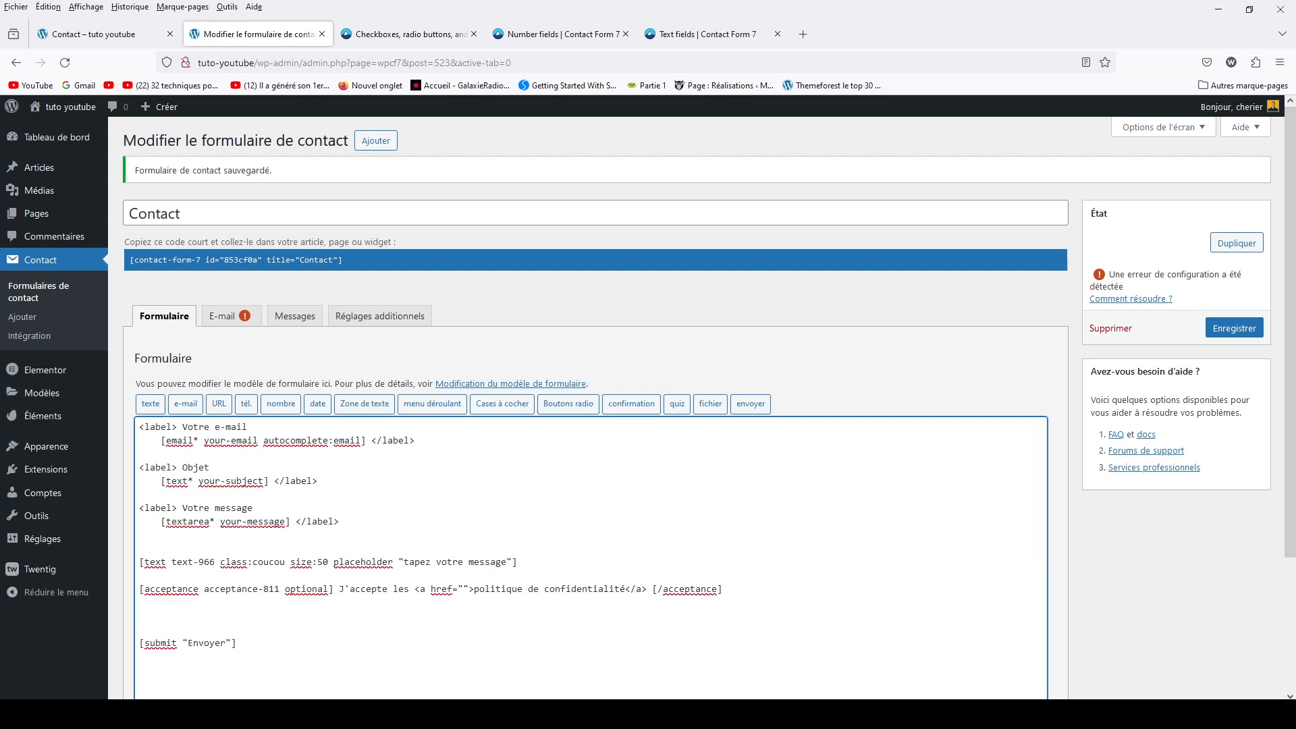
left_click(682, 406)
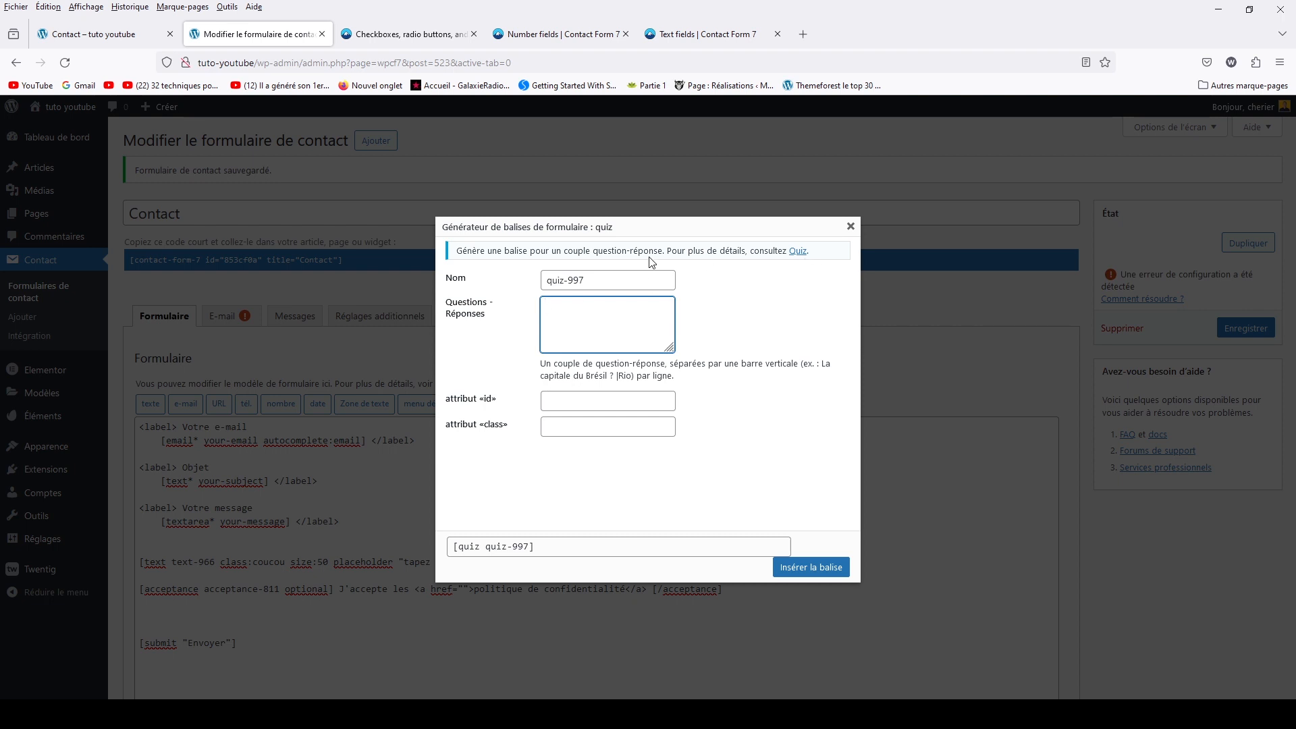
left_click(802, 253)
right_click(803, 254)
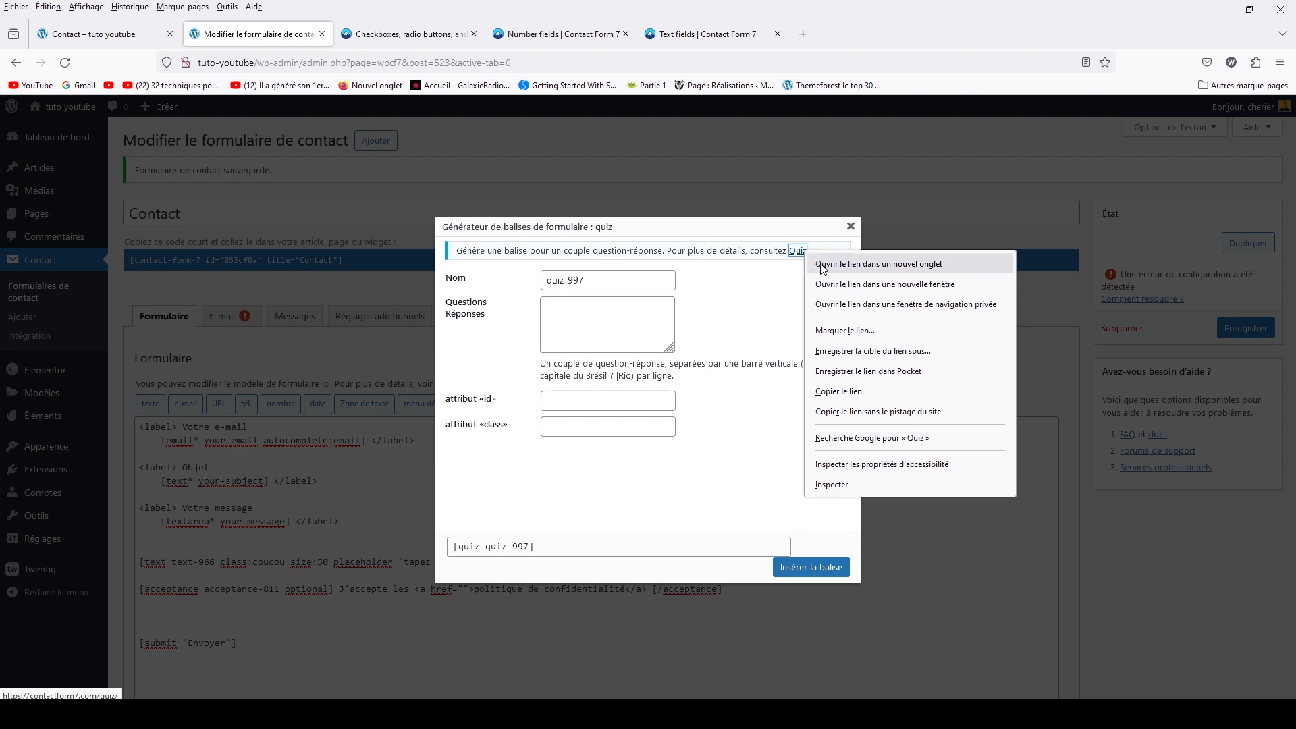
left_click(844, 263)
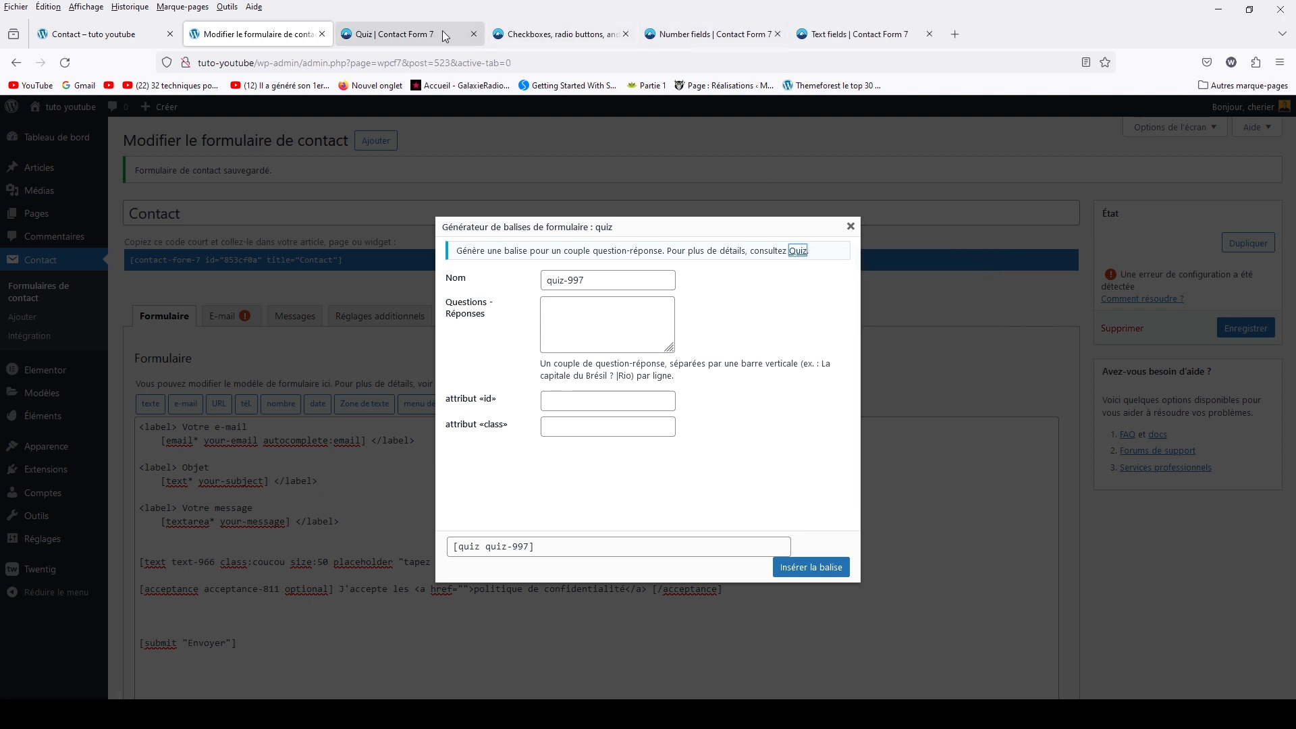
left_click(398, 38)
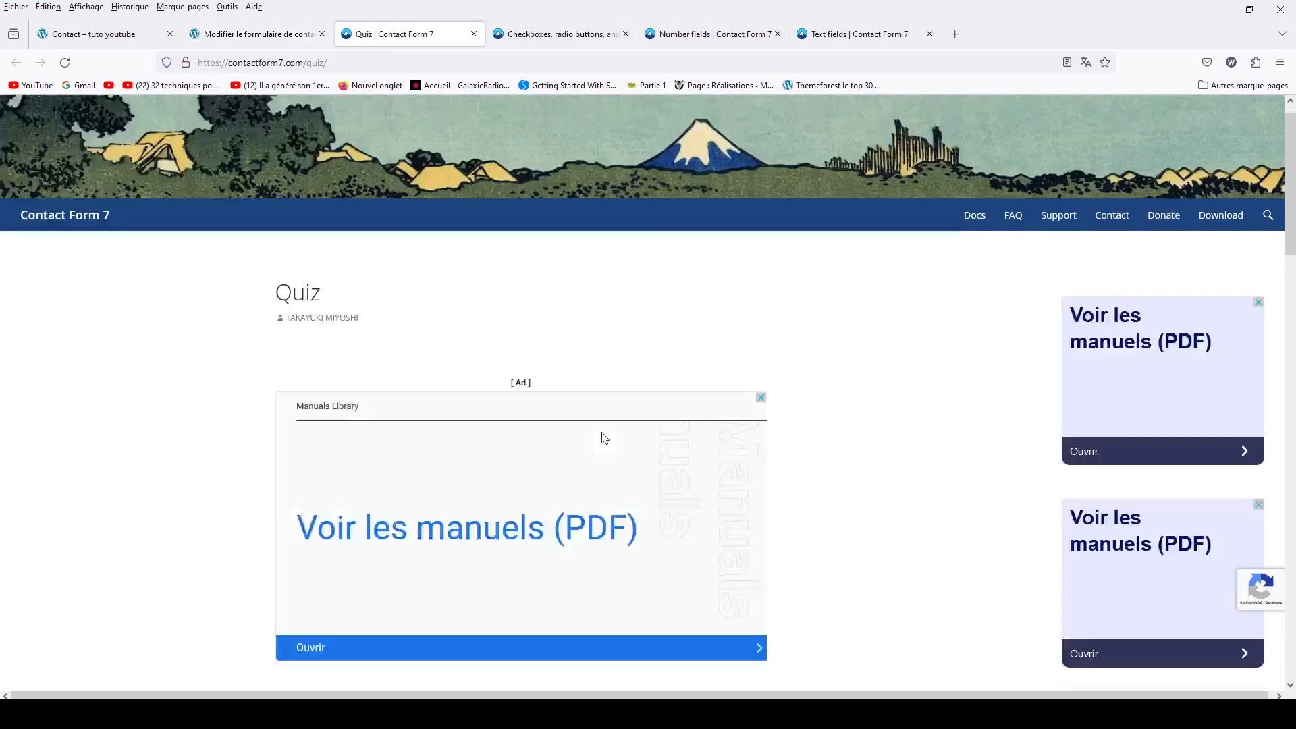
Study the quiz example tag, picking out its question, pipe separator and answer Tokyo
scroll(601, 435, "down", 3)
scroll(602, 436, "down", 5)
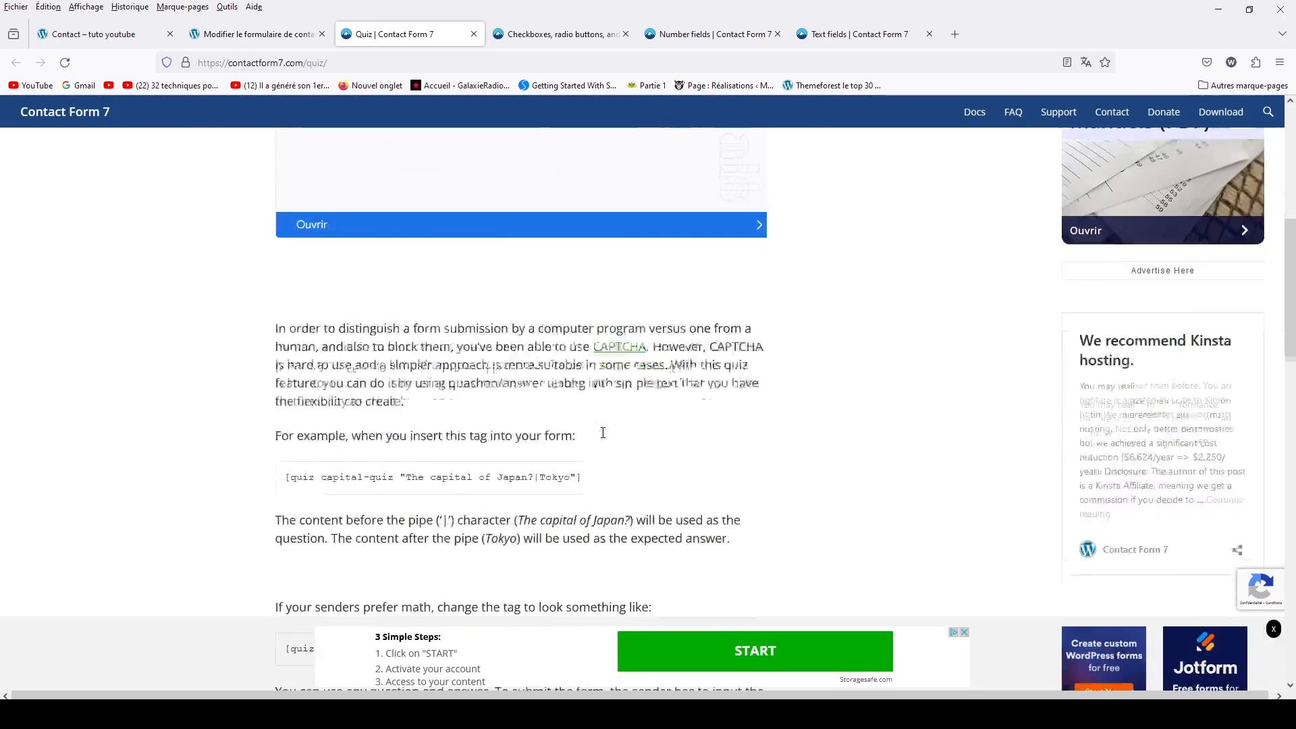
scroll(603, 432, "down", 2)
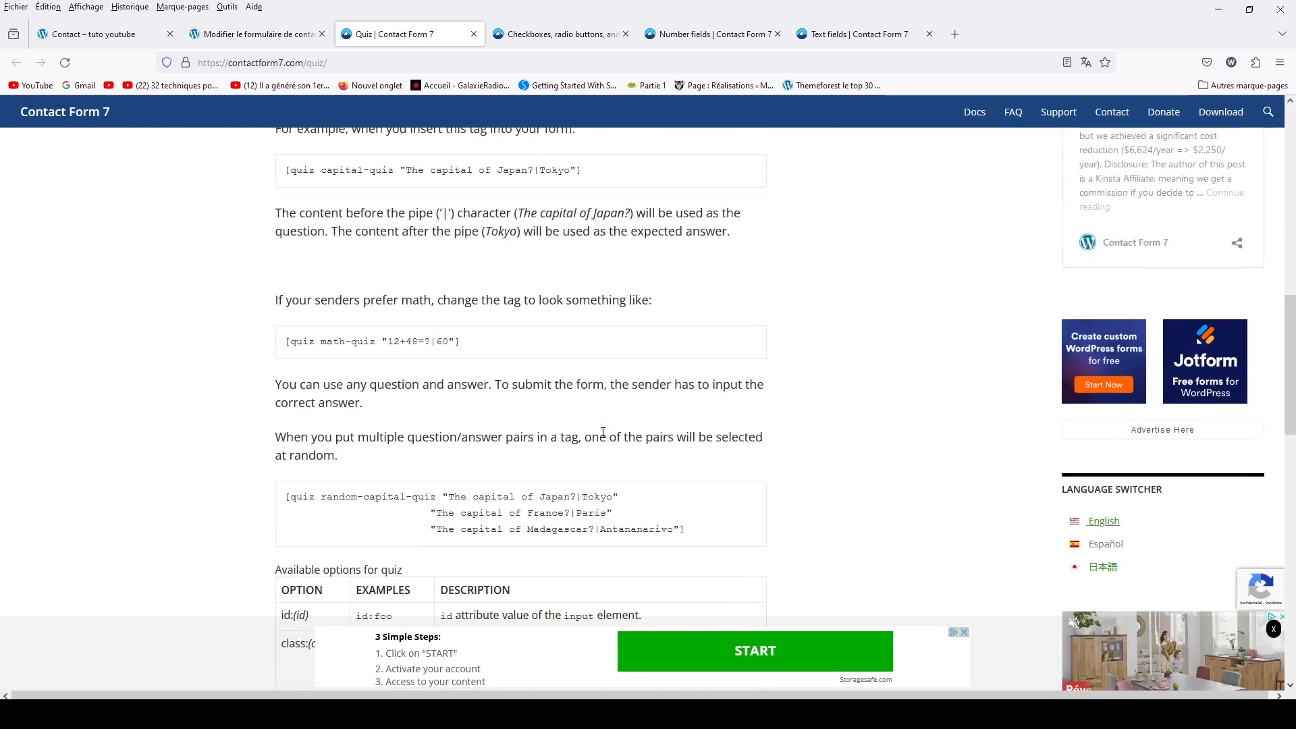
scroll(587, 425, "up", 1)
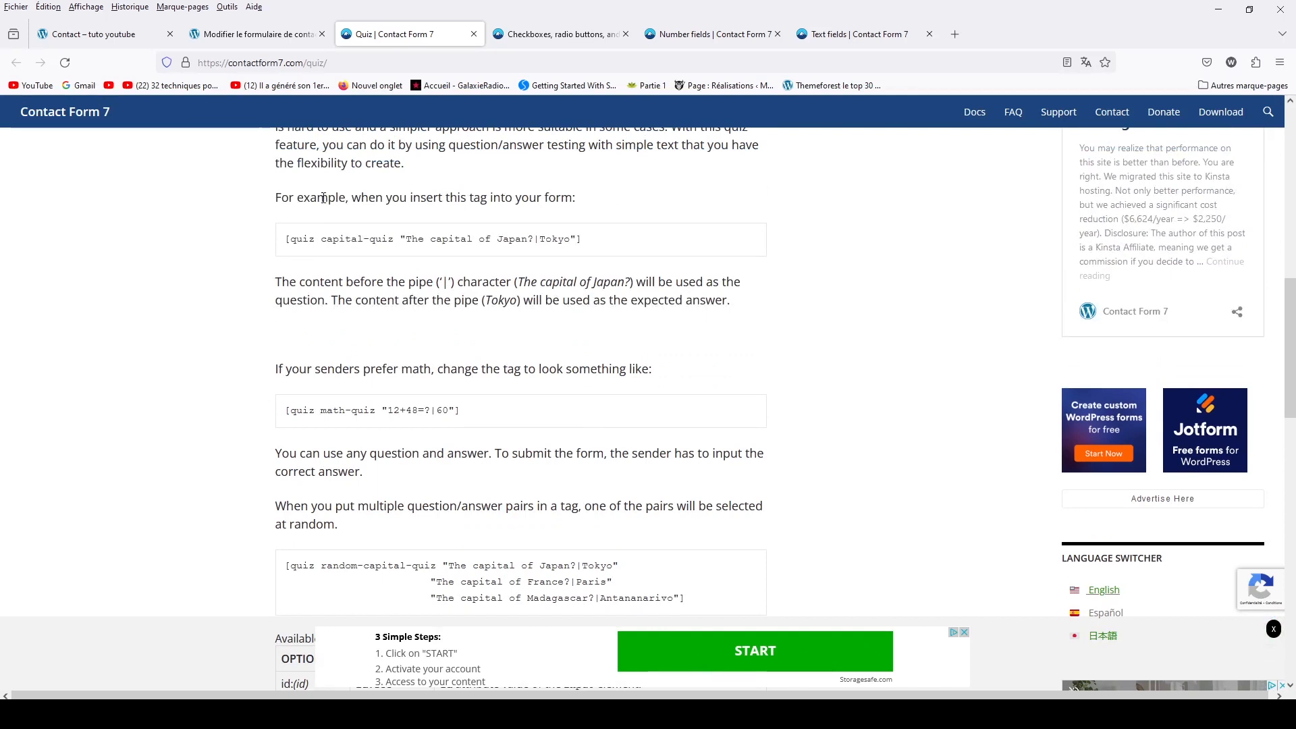
left_click_drag(408, 240, 536, 237)
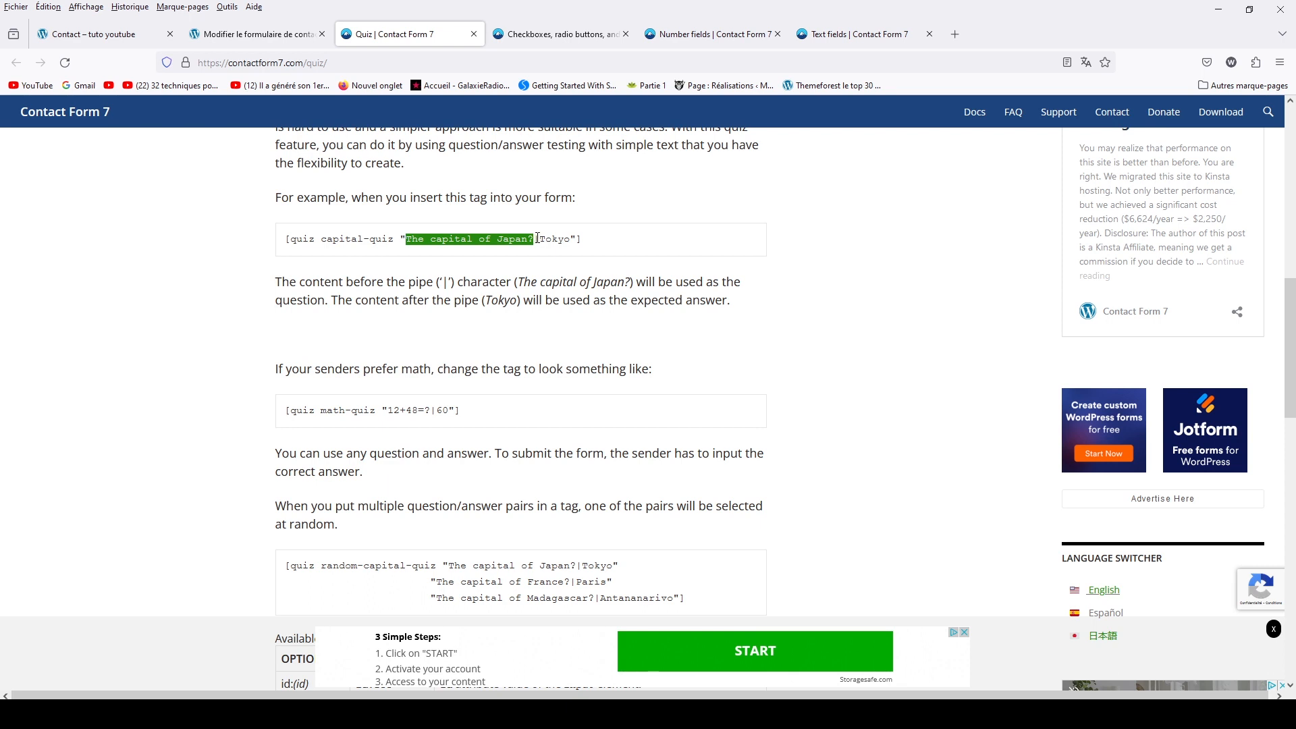
left_click(538, 238)
left_click_drag(536, 239, 540, 238)
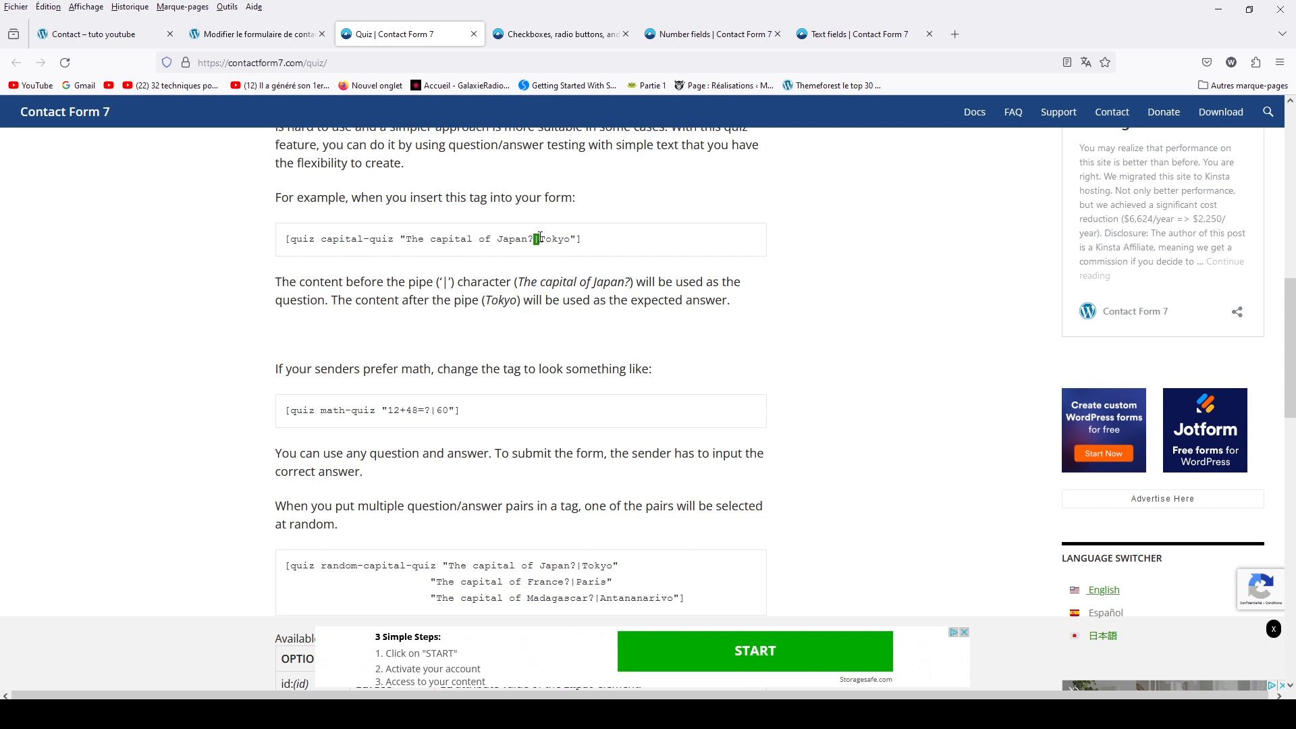
left_click(540, 237)
left_click_drag(540, 237, 571, 238)
left_click_drag(407, 238, 533, 235)
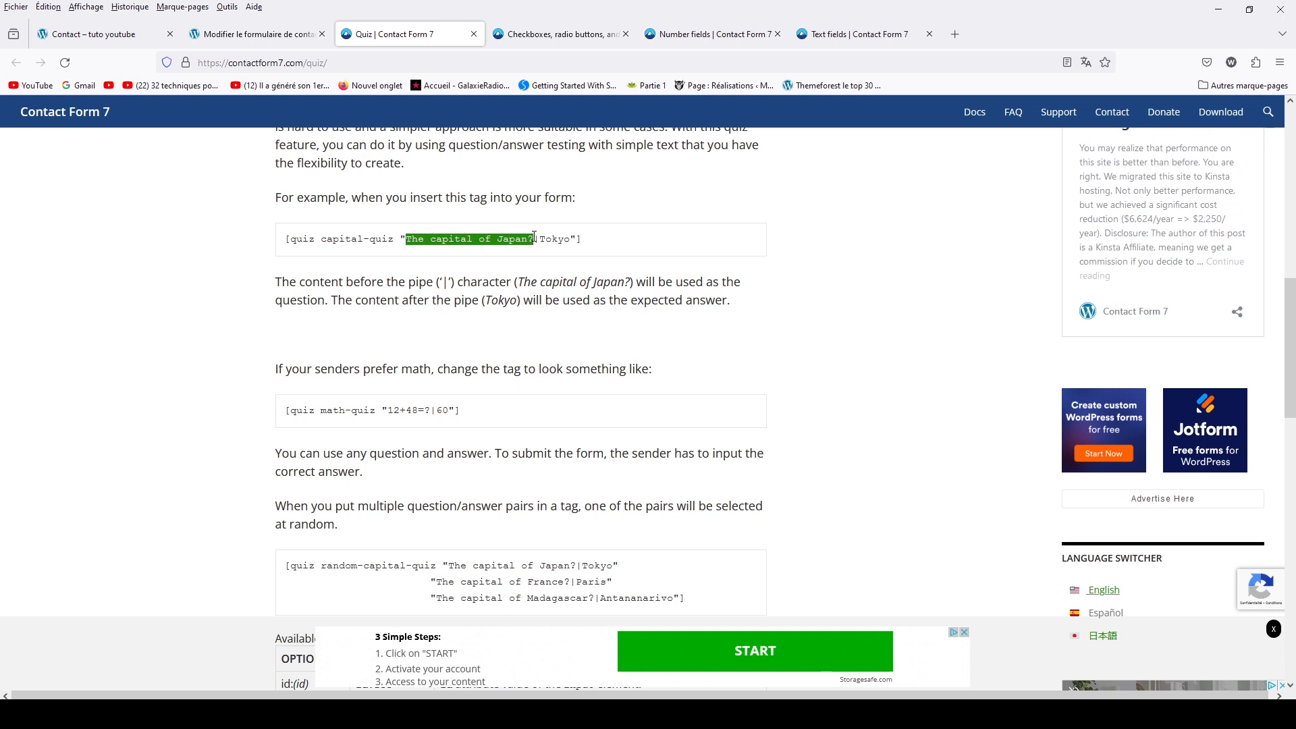
left_click_drag(571, 239, 538, 240)
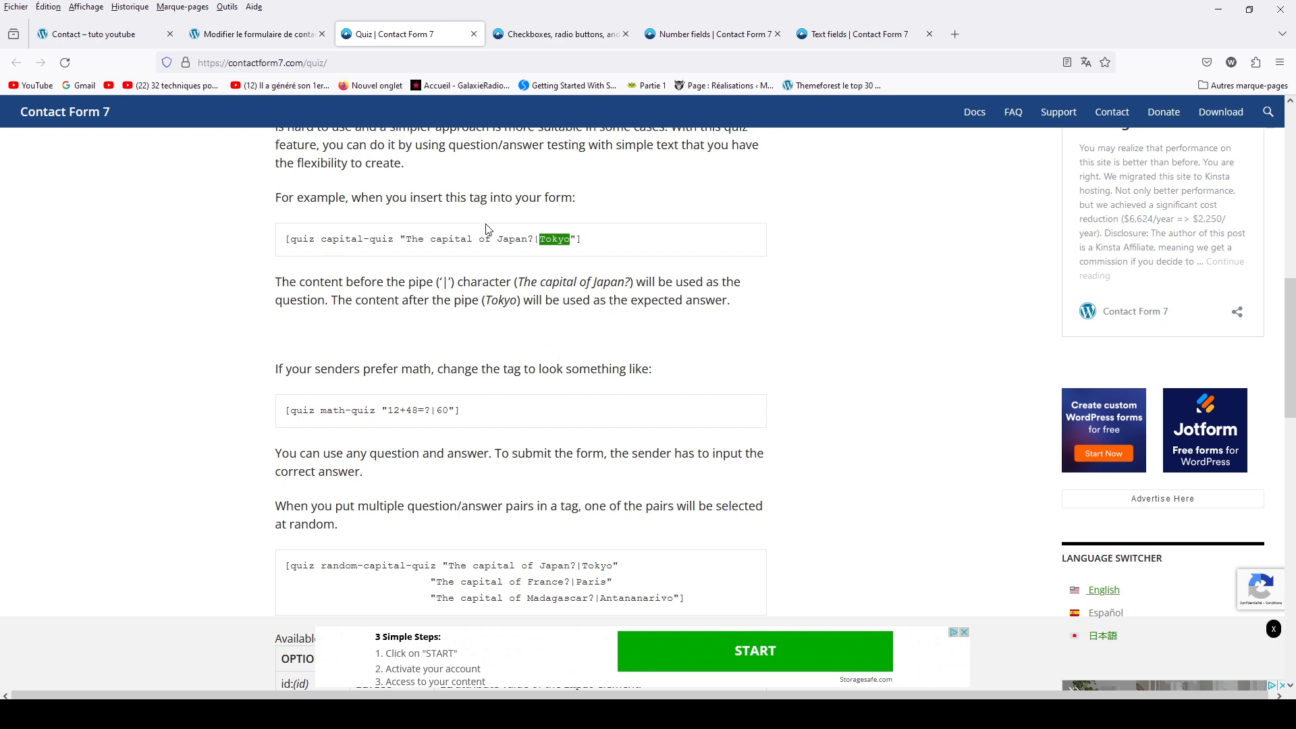
Copy the three capital-city question|answer pairs and go back to the quiz generator's pairs field
scroll(435, 302, "down", 3)
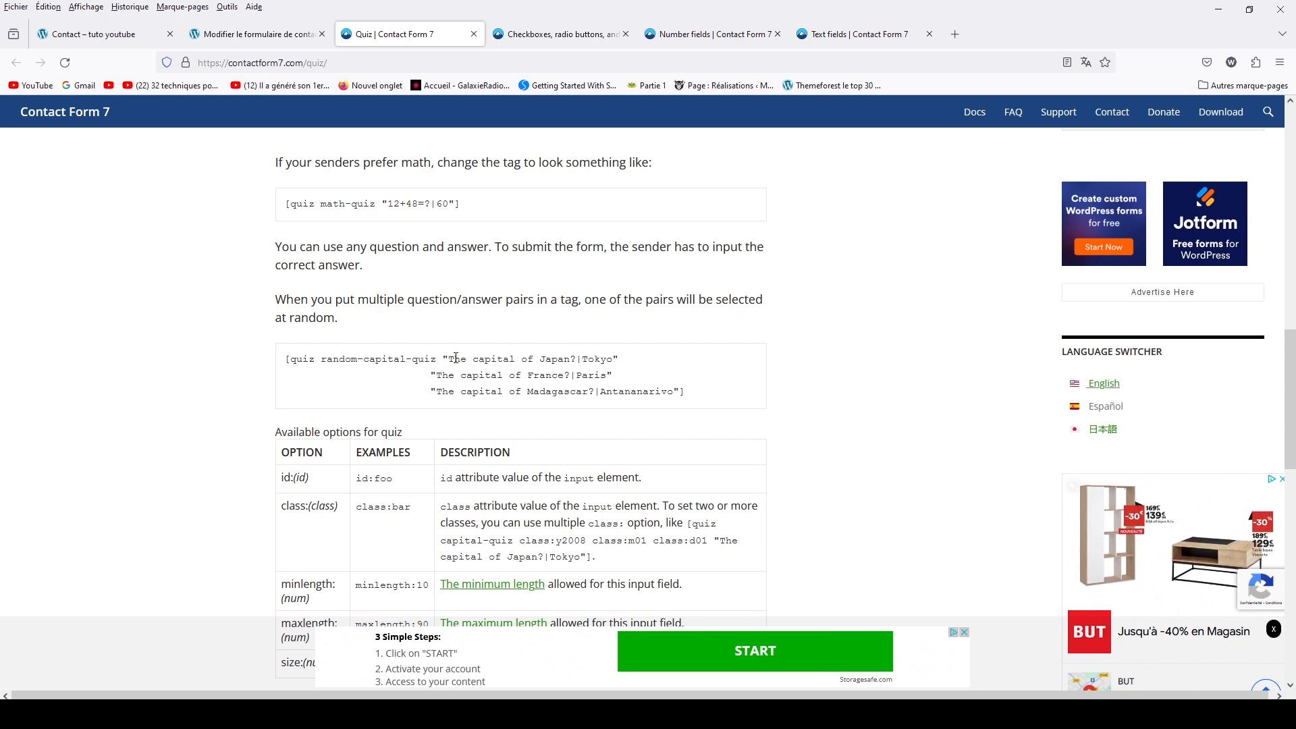
left_click_drag(443, 358, 679, 390)
key("ctrl+c")
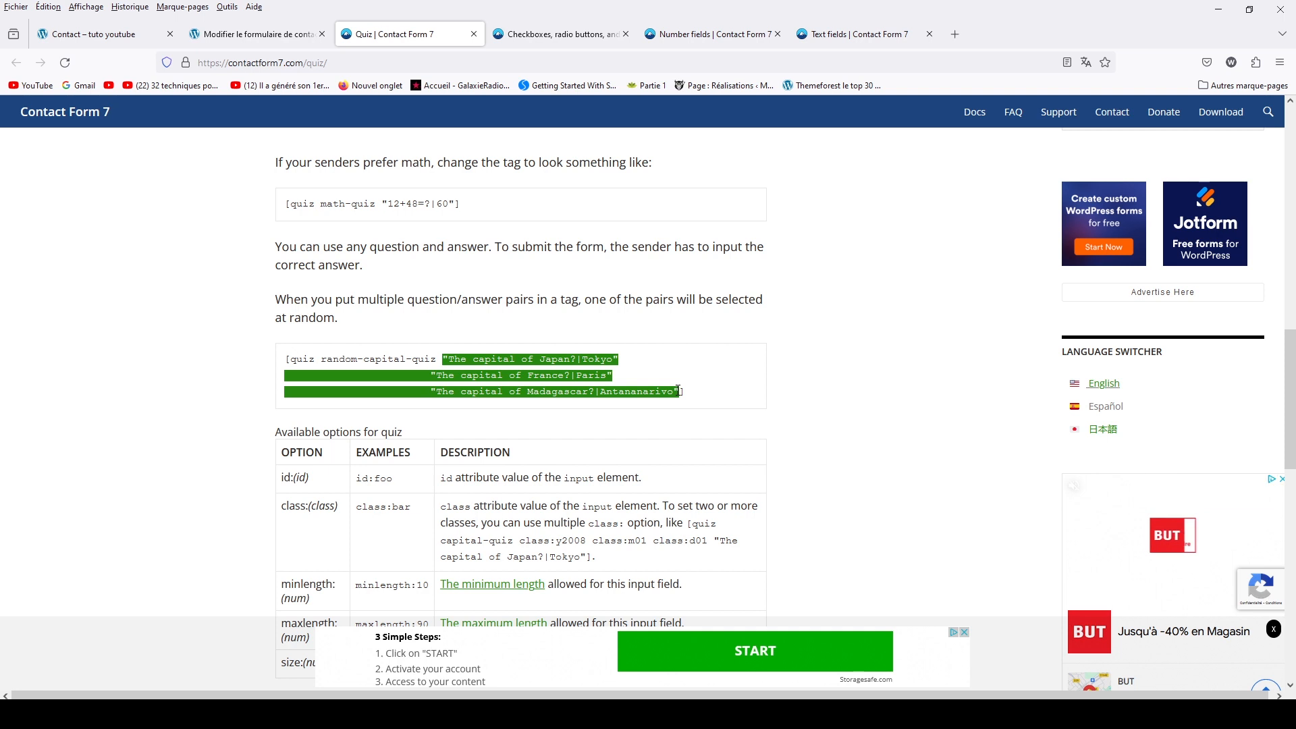
left_click(212, 41)
left_click(596, 307)
Replace the pasted capital-city pairs with a first math pair, 1+3 ?|4
key("ctrl+v")
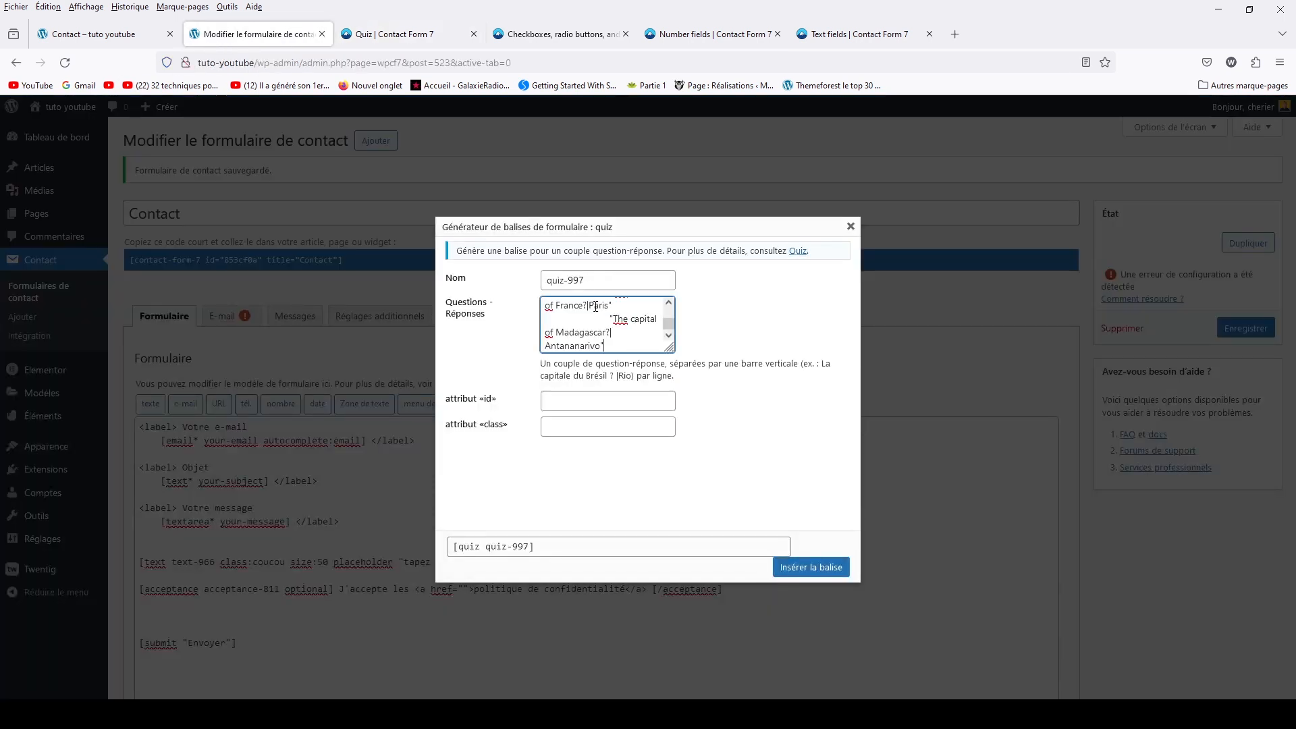
left_click_drag(621, 345, 509, 249)
key("BackSpace")
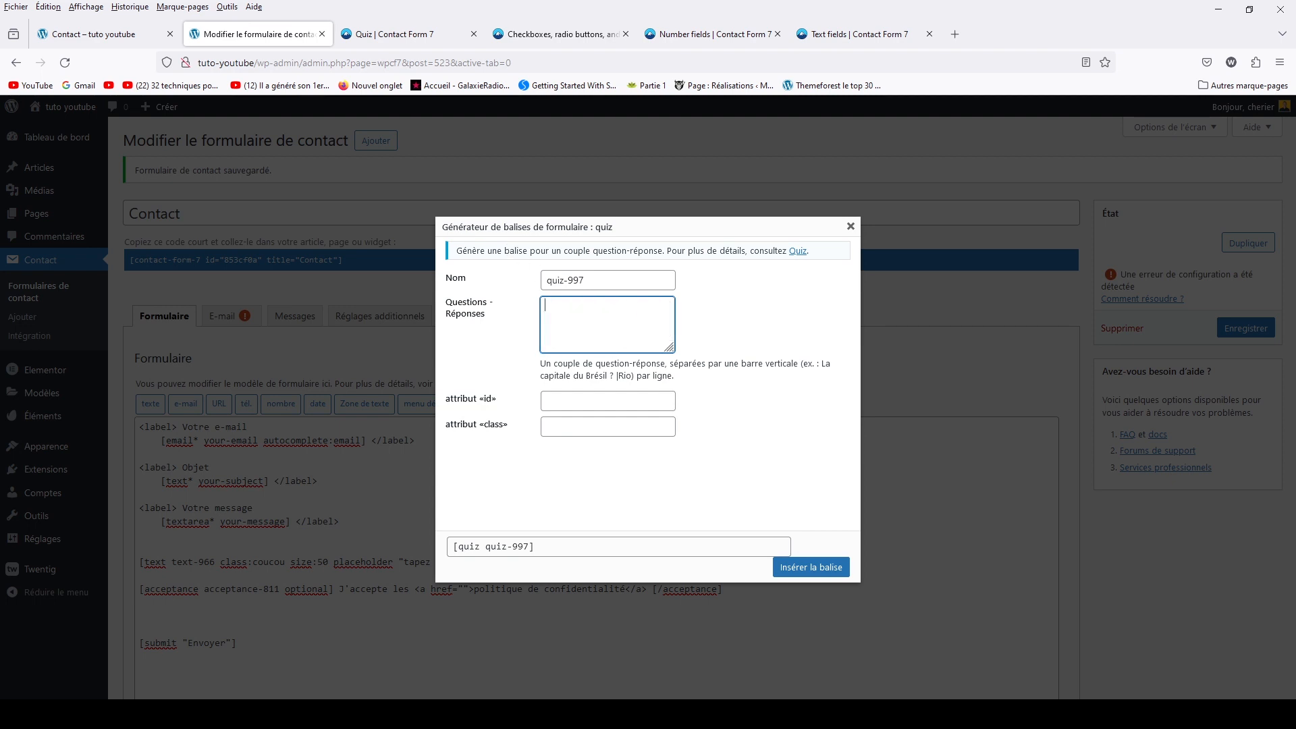
type("1+")
type("3|4")
type(" ?")
Add the pairs 1+6 ?|7 and 2+3 ?|5 to the quiz questions
left_click_drag(582, 319, 542, 311)
key("ctrl+c")
left_click(597, 305)
key("ctrl+v")
left_click_drag(555, 319, 578, 320)
type("6 ?|7 1+3 ?|4")
left_click_drag(546, 333, 574, 335)
type("2")
type("5")
left_click(751, 337)
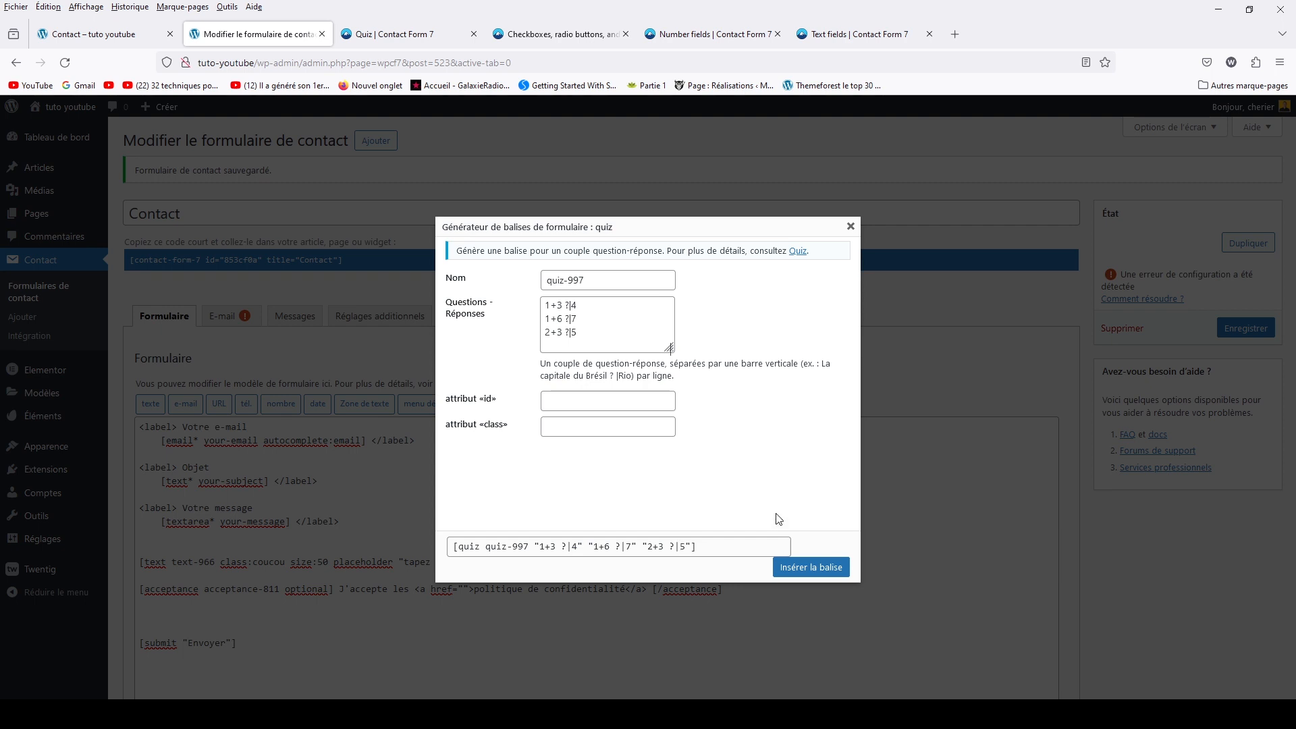
Insert the quiz-997 tag into the Contact form and save it
left_click(797, 567)
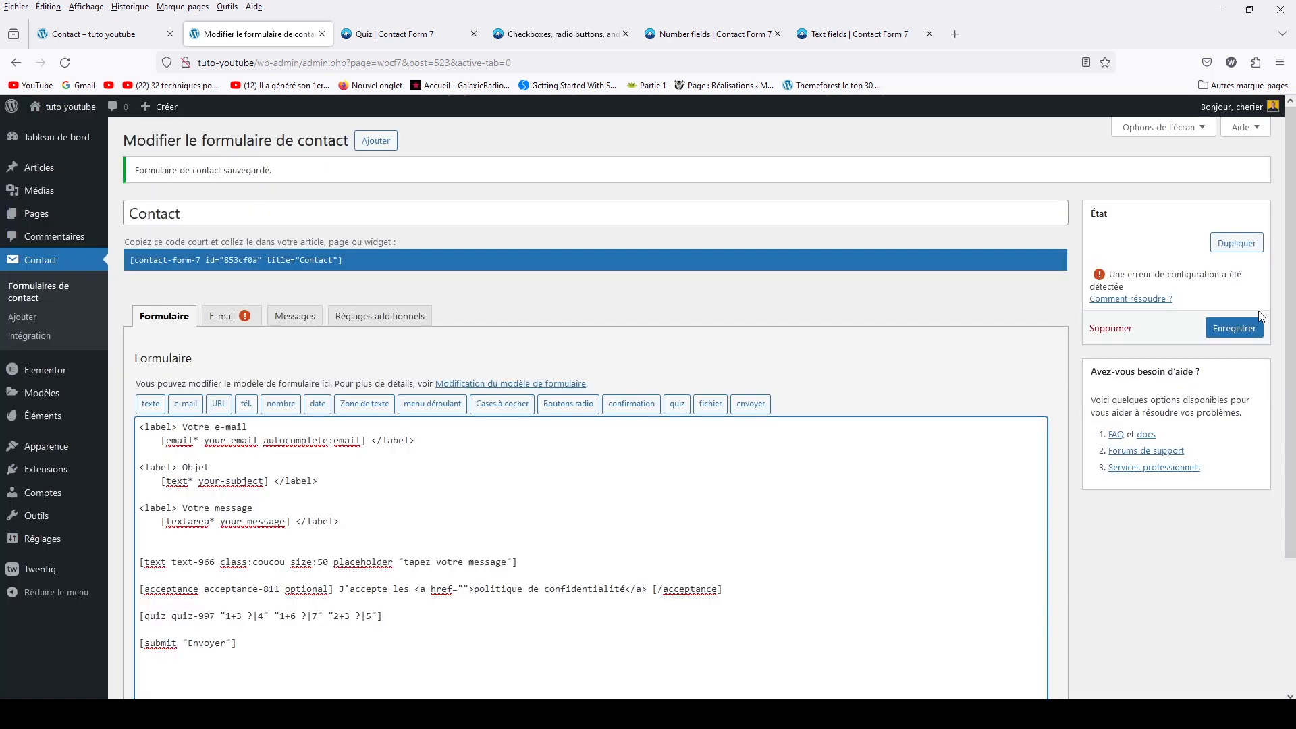
left_click(1235, 329)
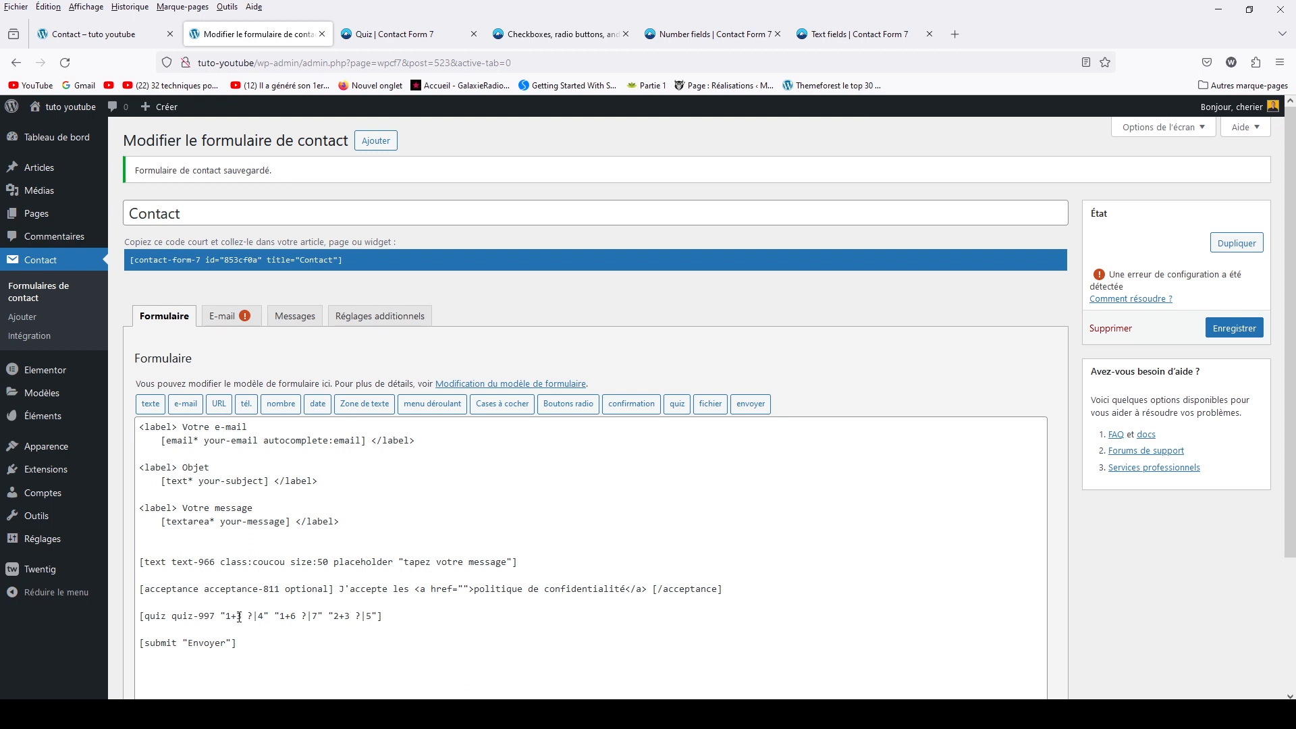
left_click_drag(226, 614, 249, 612)
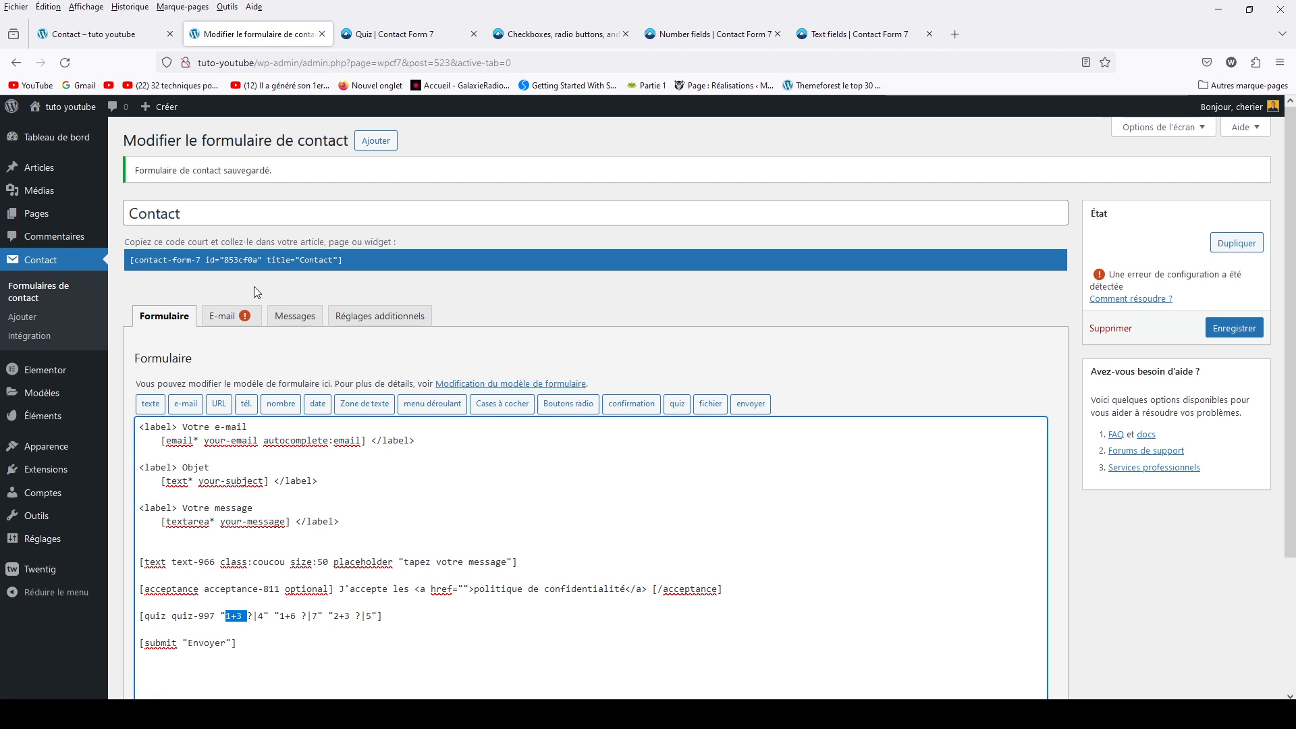
left_click(131, 40)
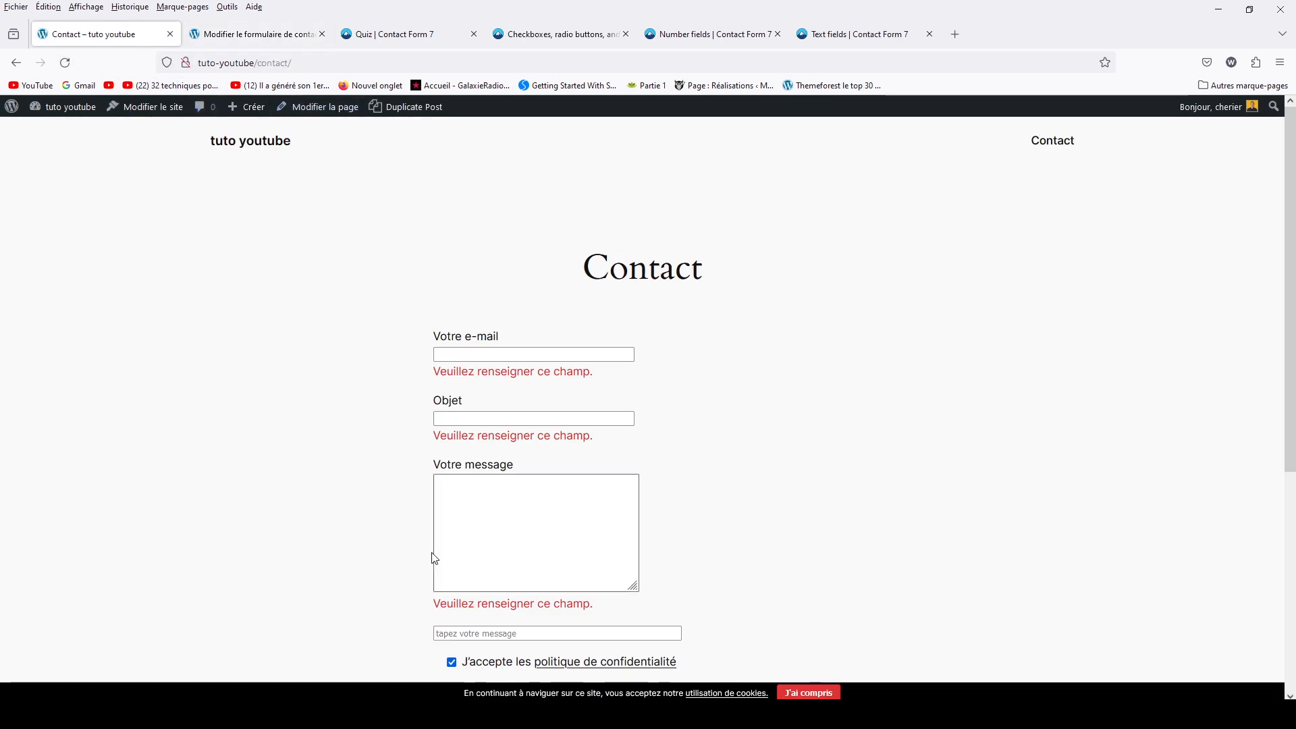
Reload the live Contact page and answer 5 to the 1+6 quiz question
left_click(65, 63)
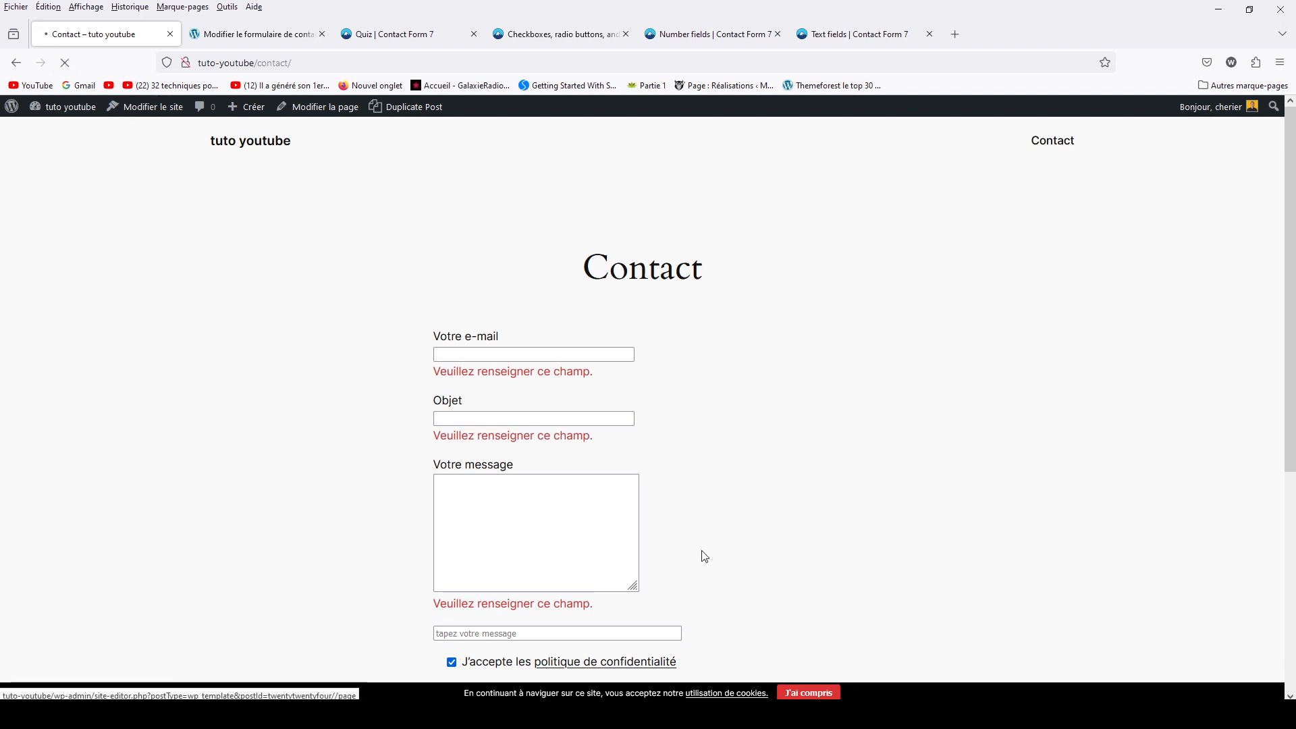
scroll(969, 463, "down", 5)
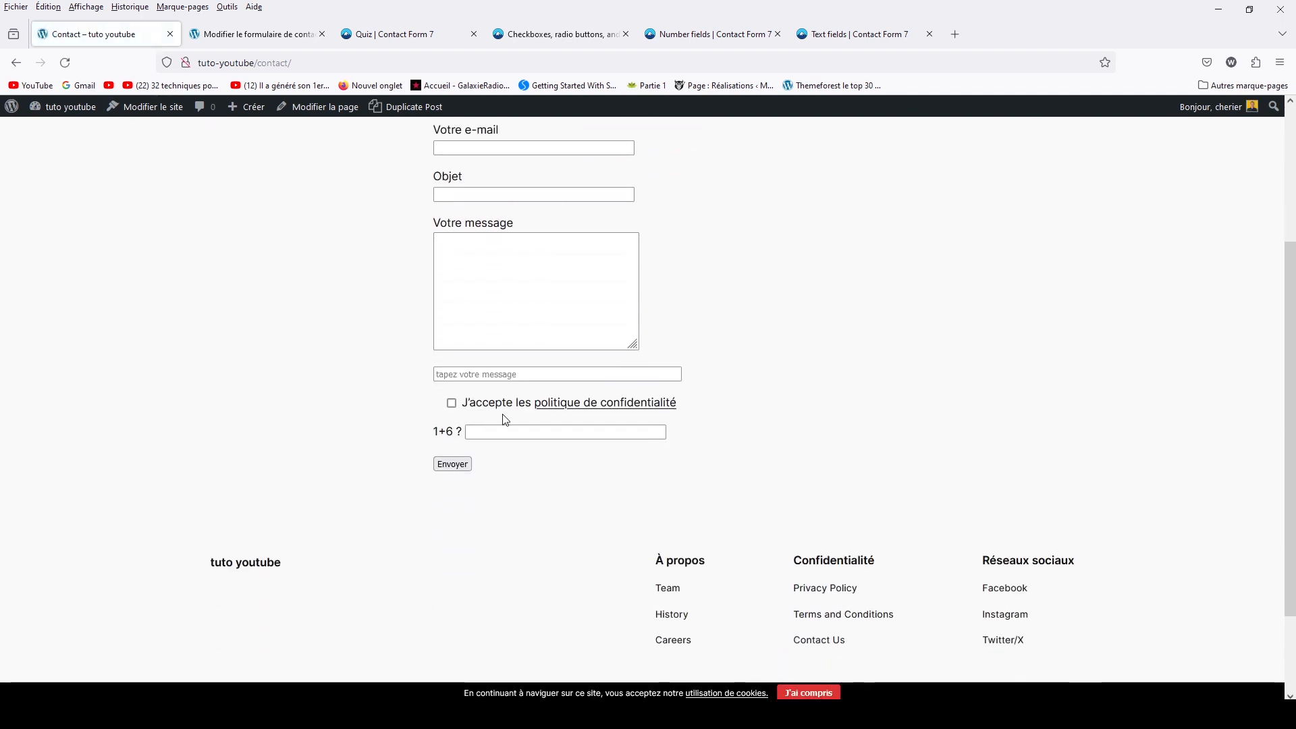
left_click(473, 435)
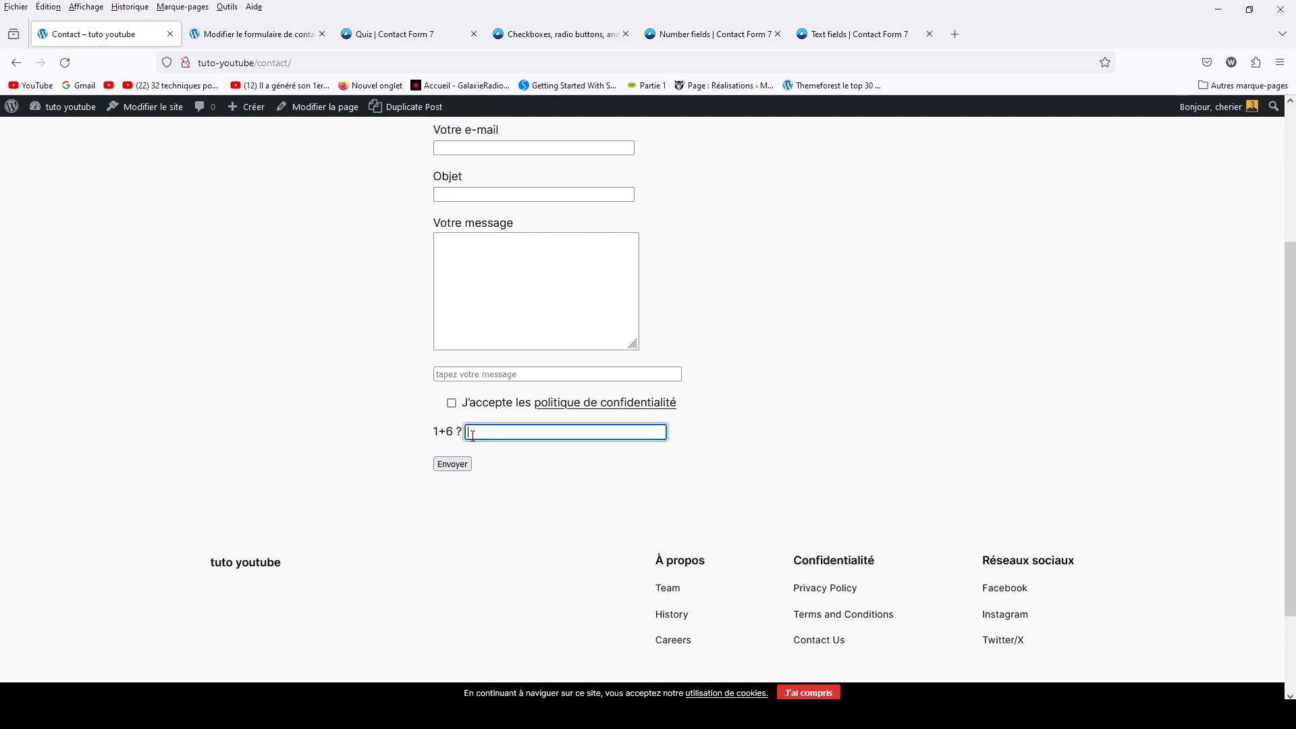
type("5")
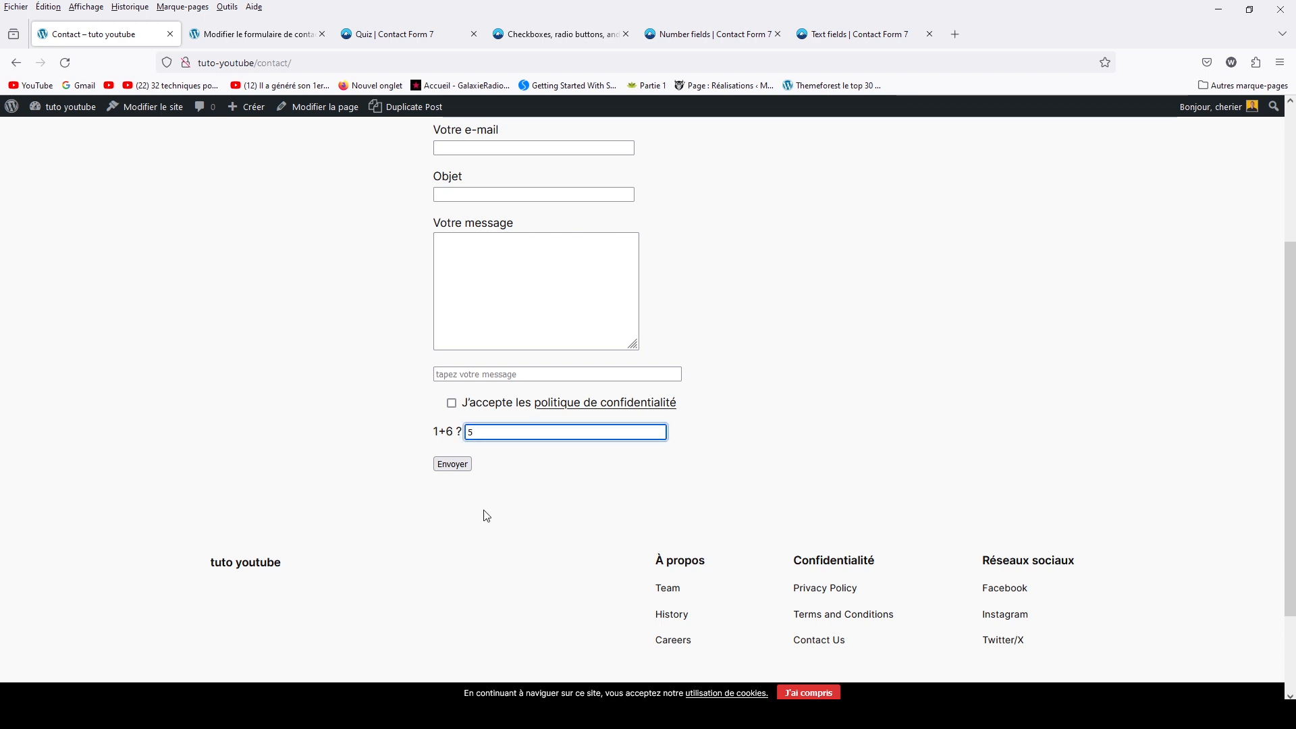
Fill the message with 'fdgdf', Objet with 'dgfg', the e-mail field, and the extra field with 'qsd'
left_click(479, 282)
type("fdgdf")
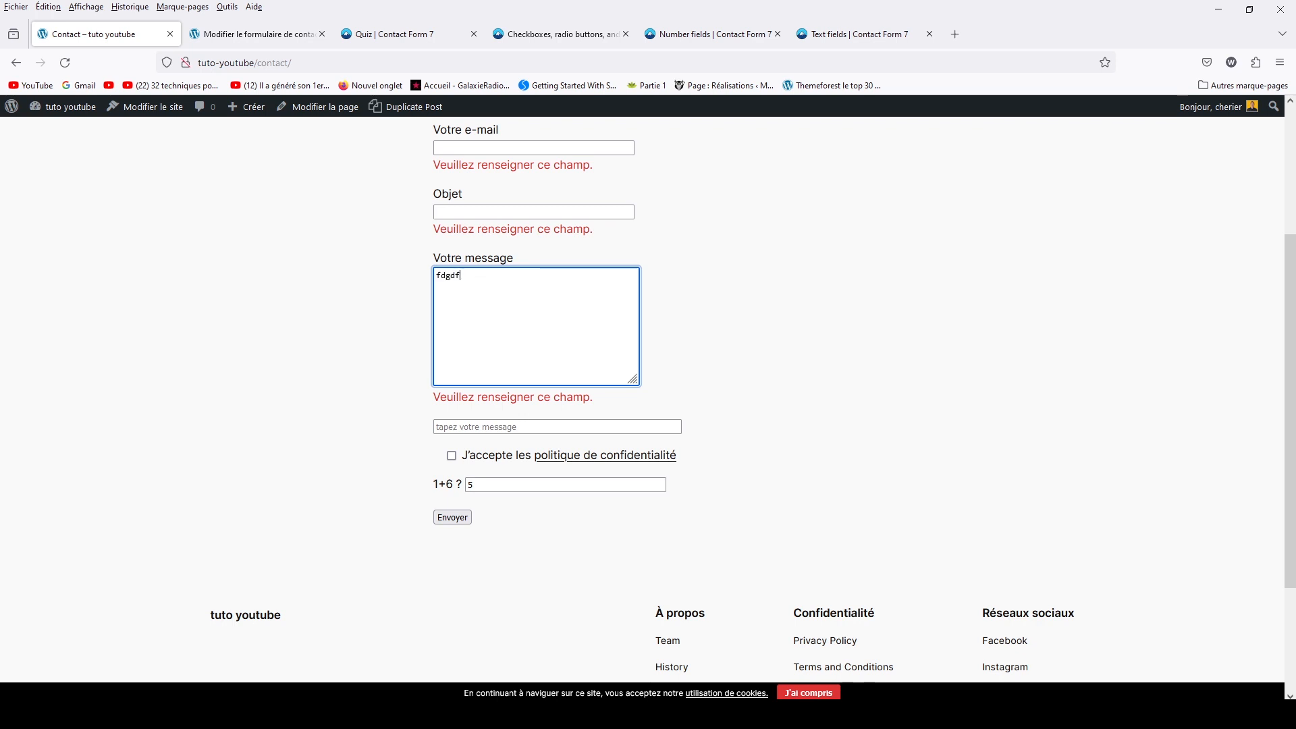
left_click(457, 212)
type("dgfg")
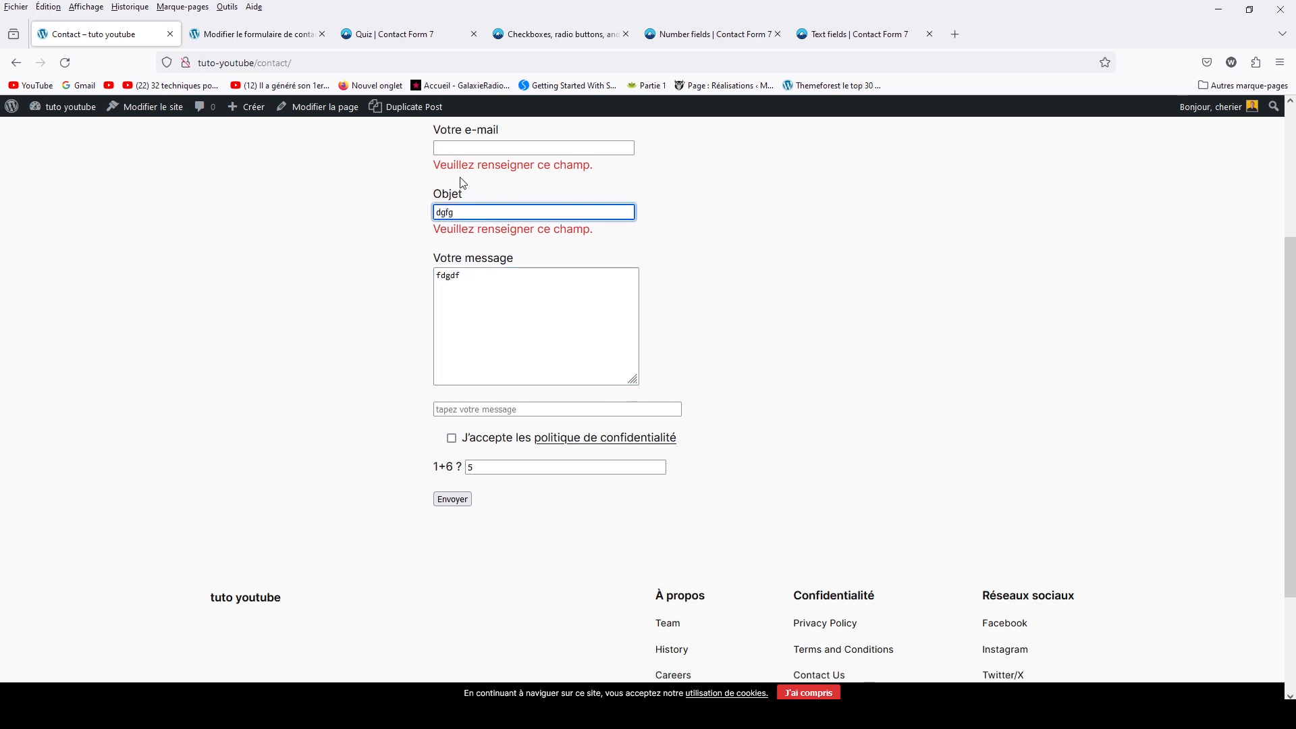
left_click(466, 147)
type("w")
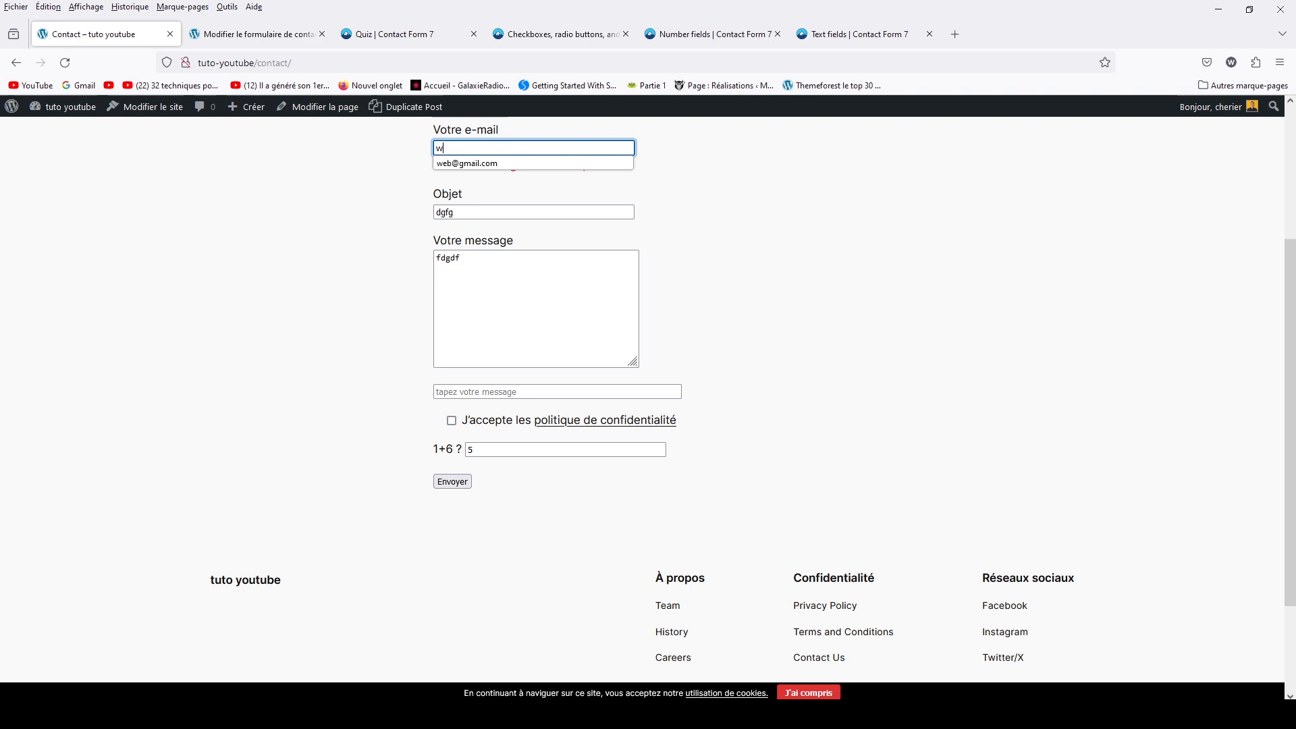
left_click(465, 163)
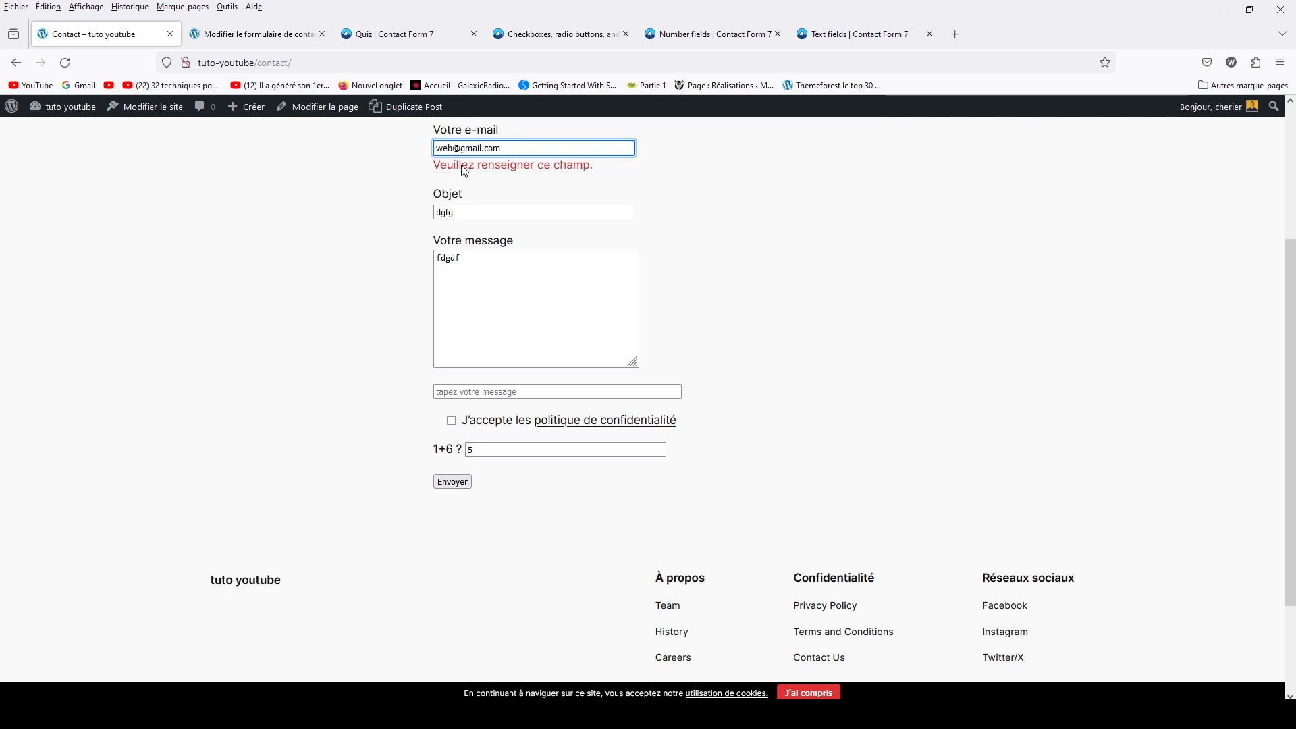
left_click(493, 388)
type("qsd")
Accept the privacy policy and submit, confirming the wrong quiz answer is rejected
left_click(448, 403)
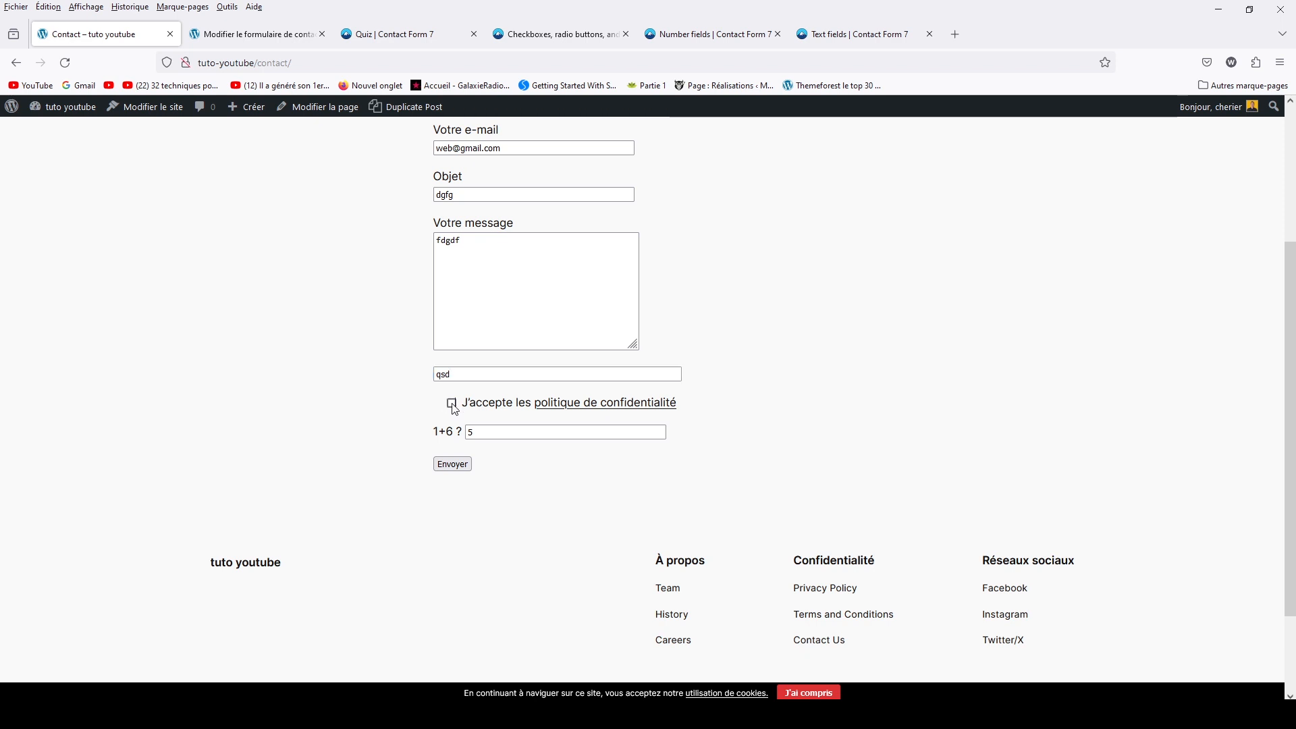
left_click(452, 468)
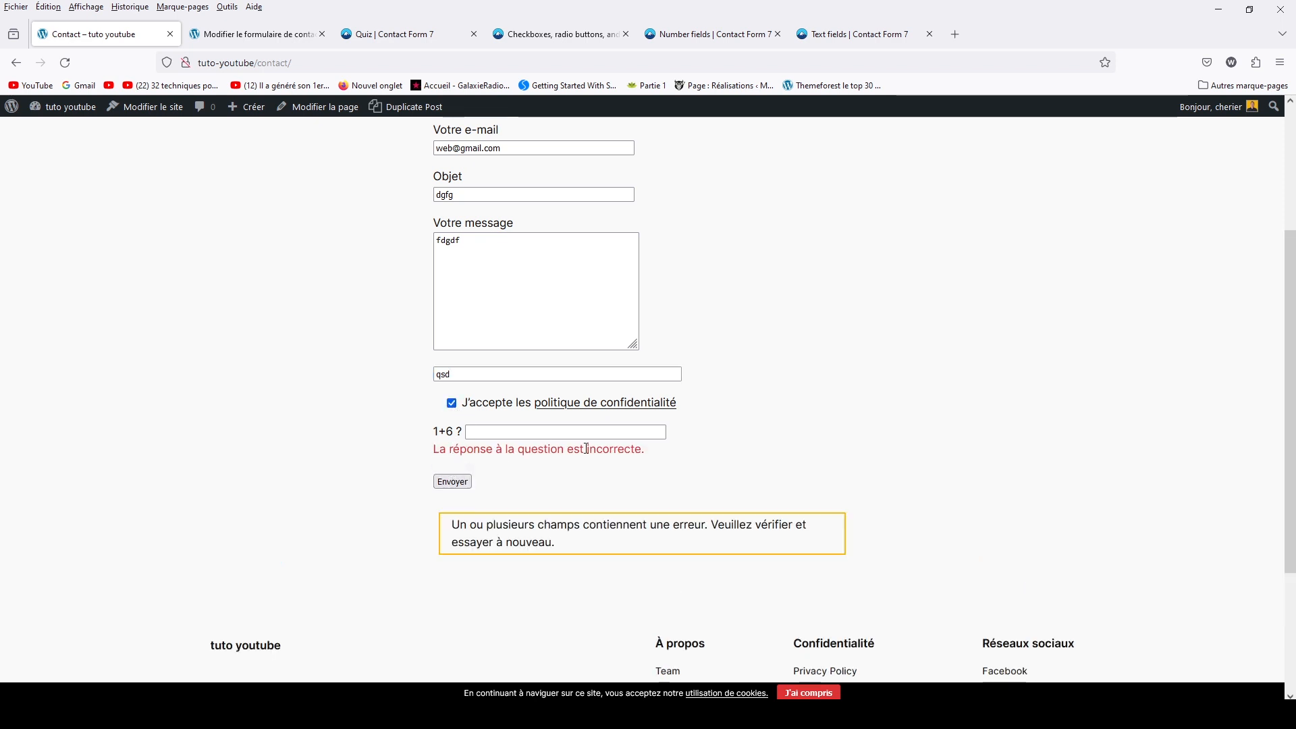
left_click(530, 435)
left_click(263, 36)
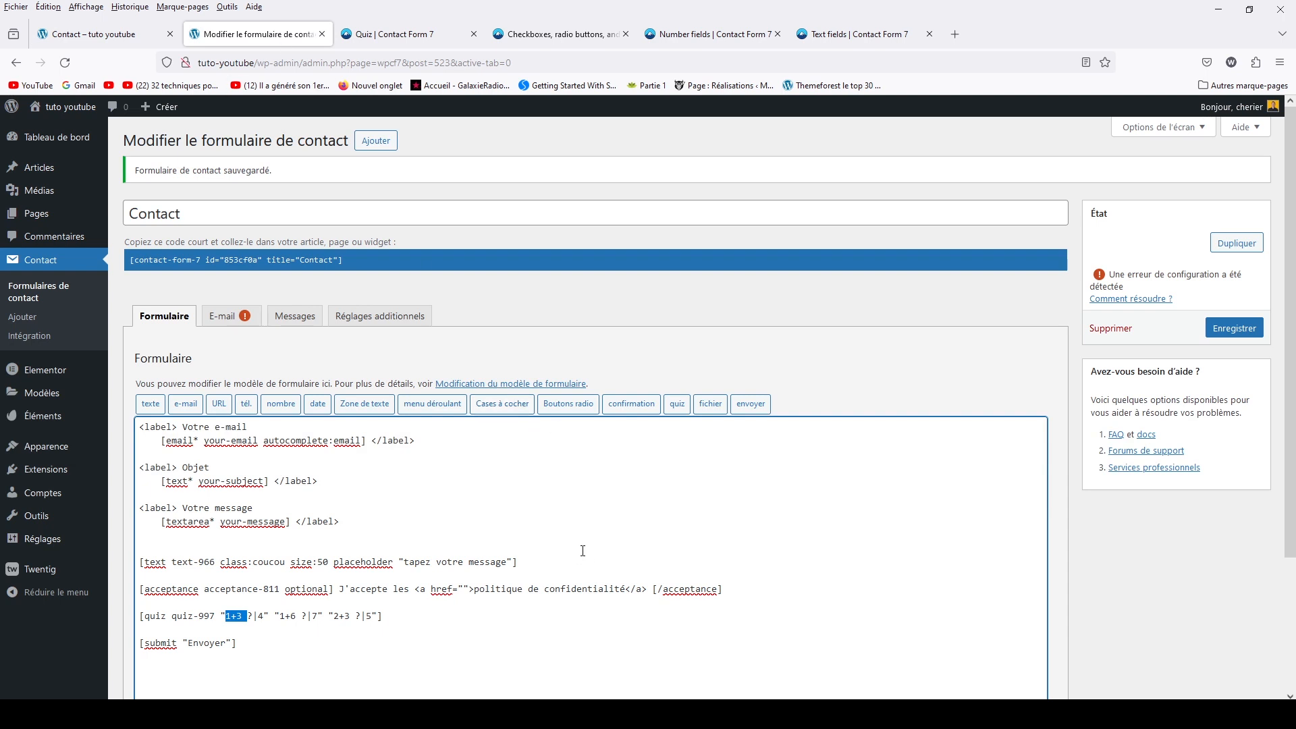
scroll(581, 549, "down", 3)
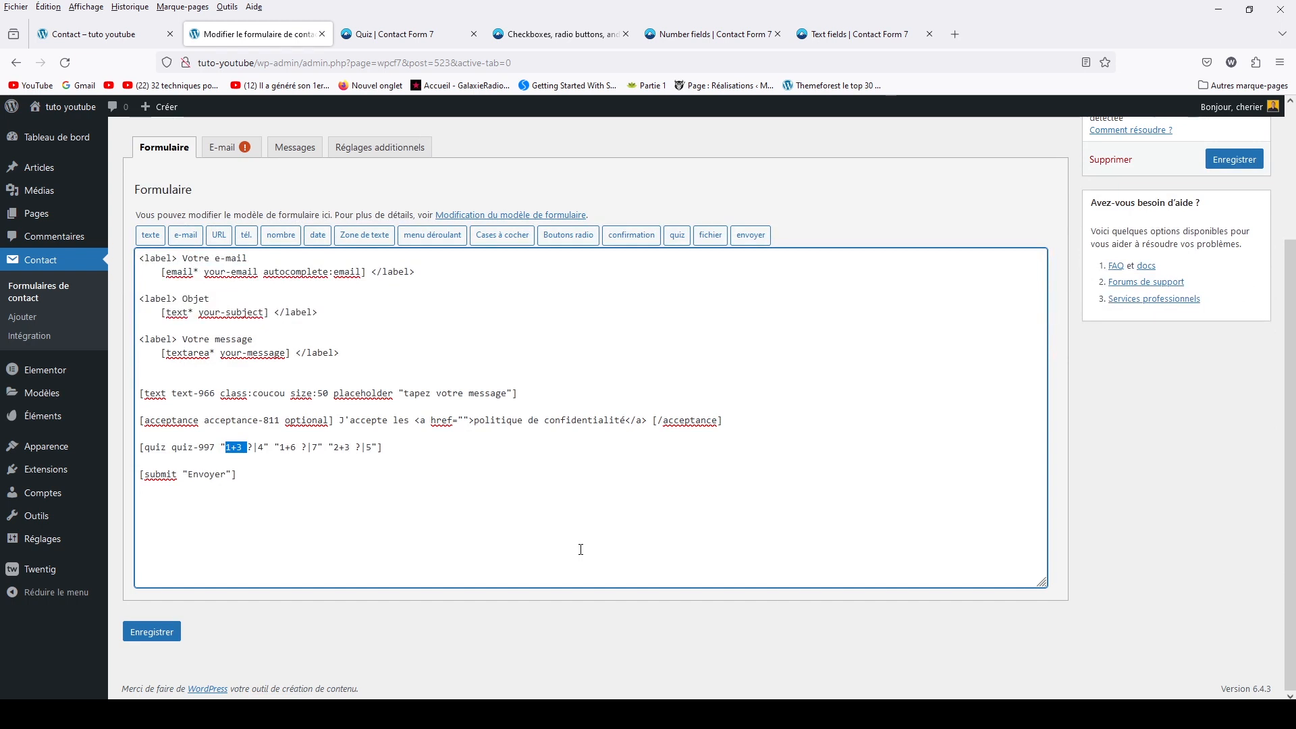
scroll(580, 549, "up", 2)
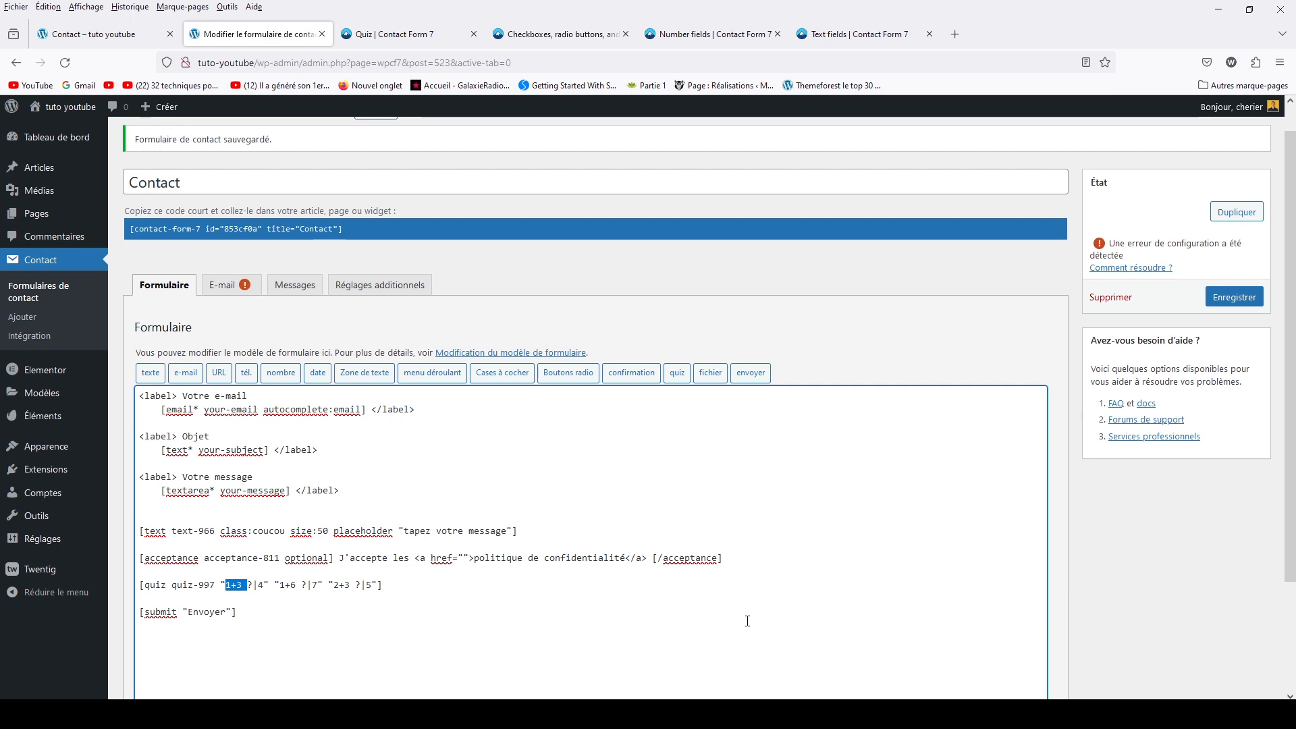
scroll(303, 584, "up", 1)
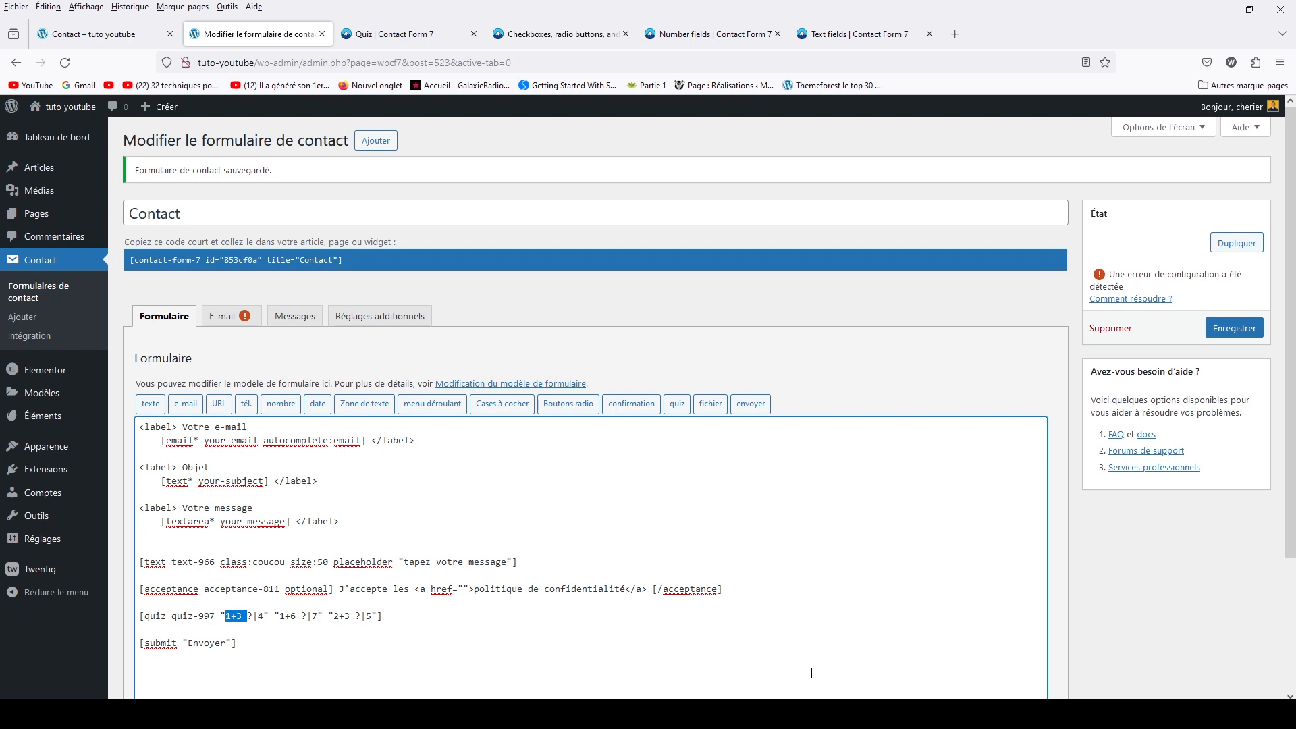
left_click(720, 411)
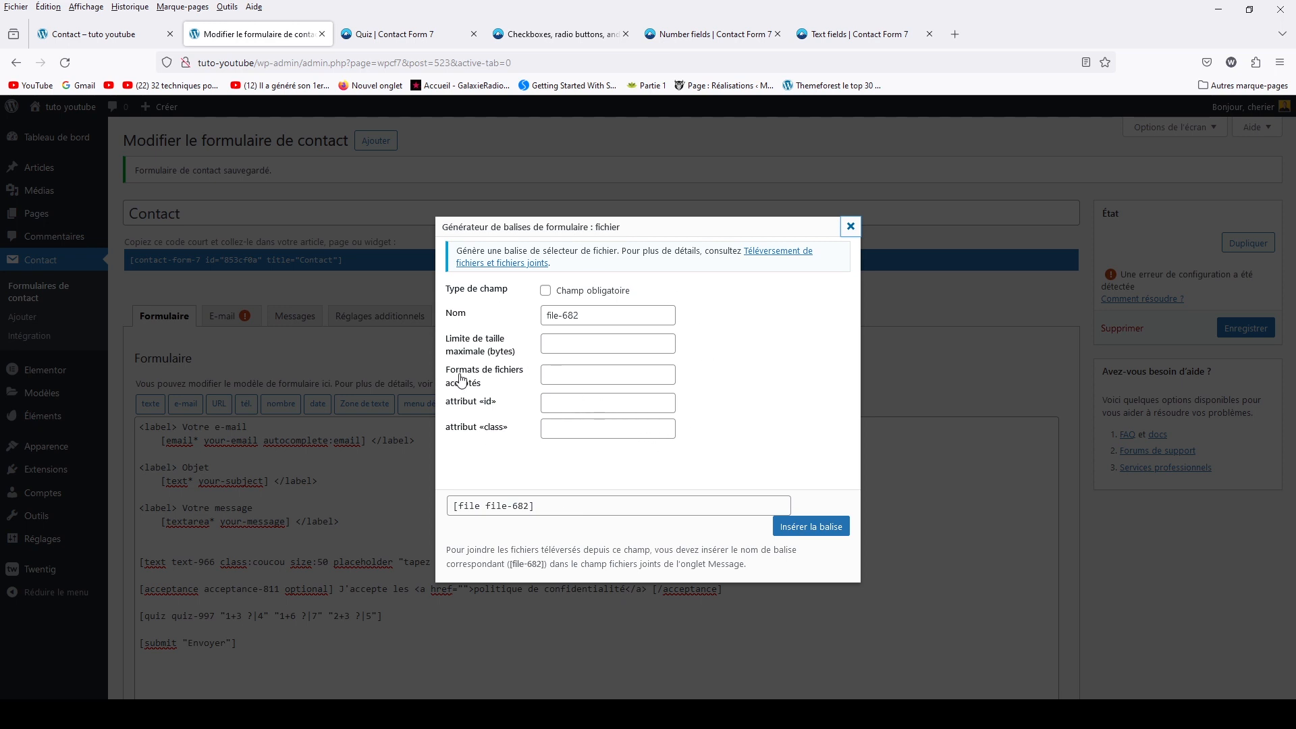
Review the file size limit and accepted formats, then insert the file-682 tag into the template
left_click(554, 376)
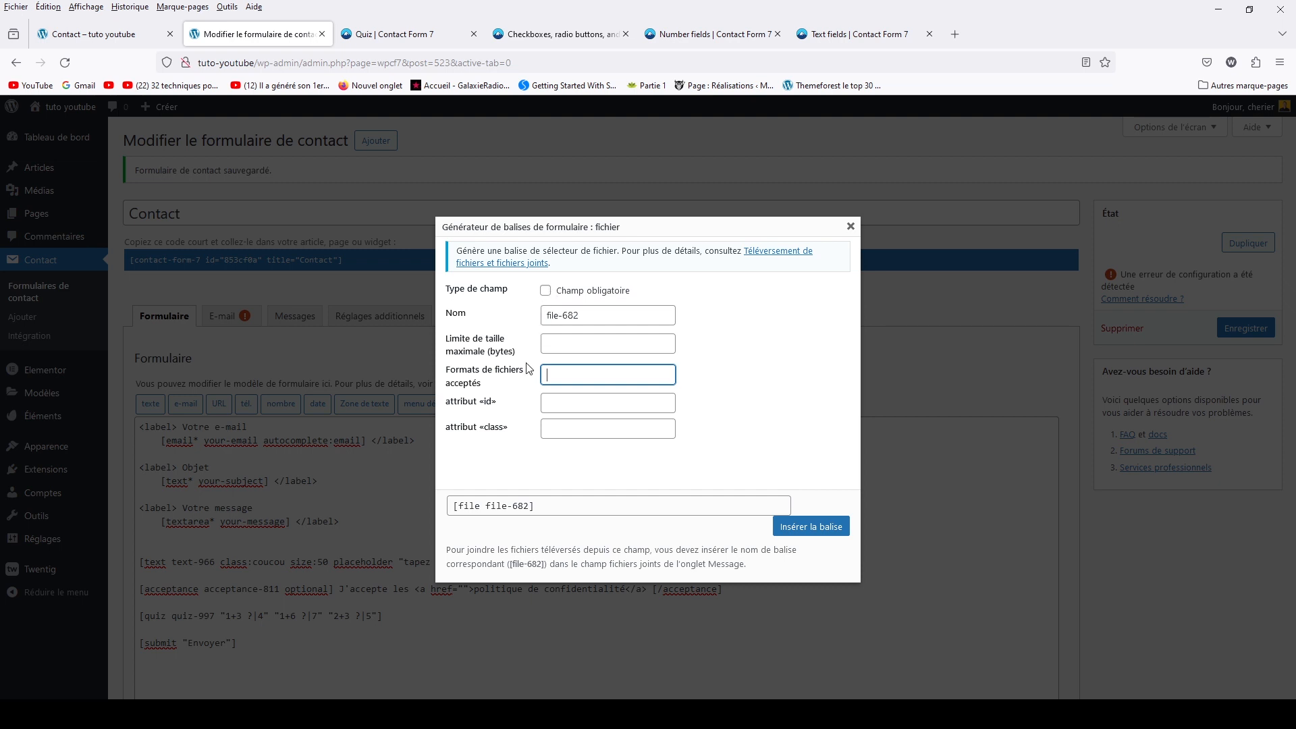
left_click(560, 346)
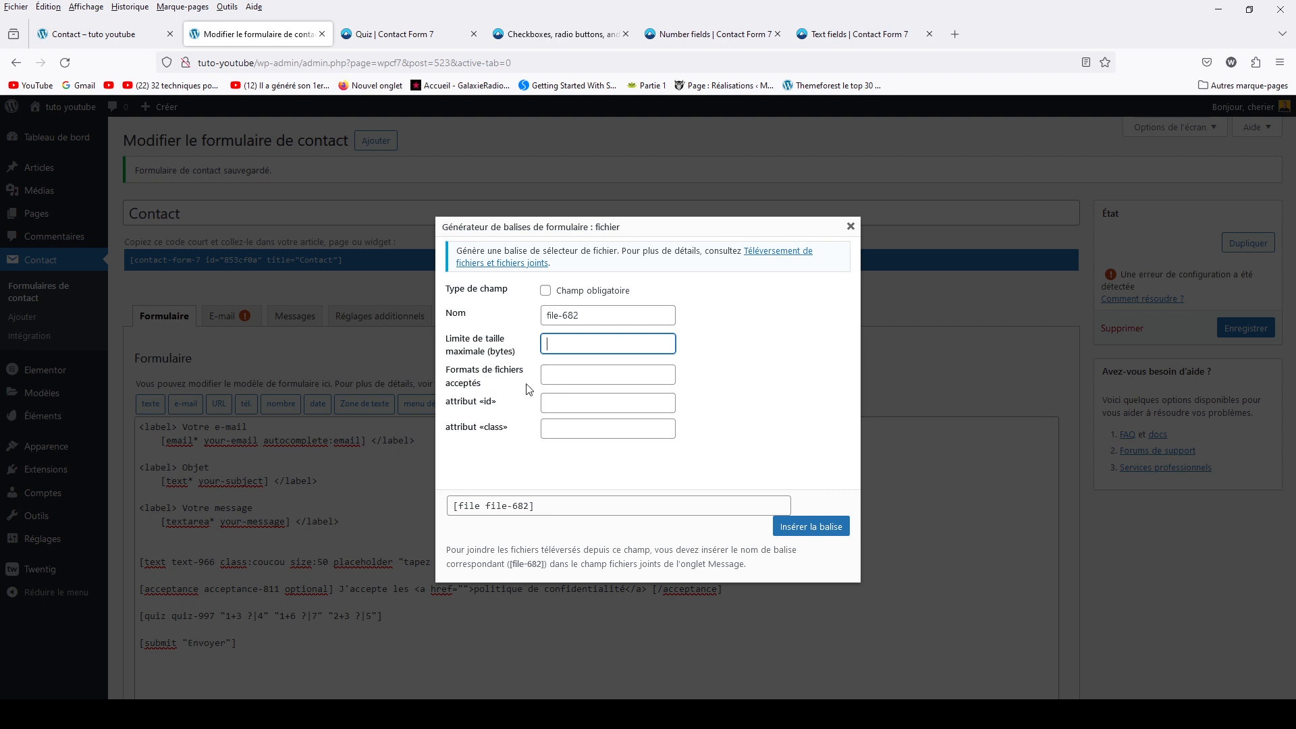
left_click(560, 376)
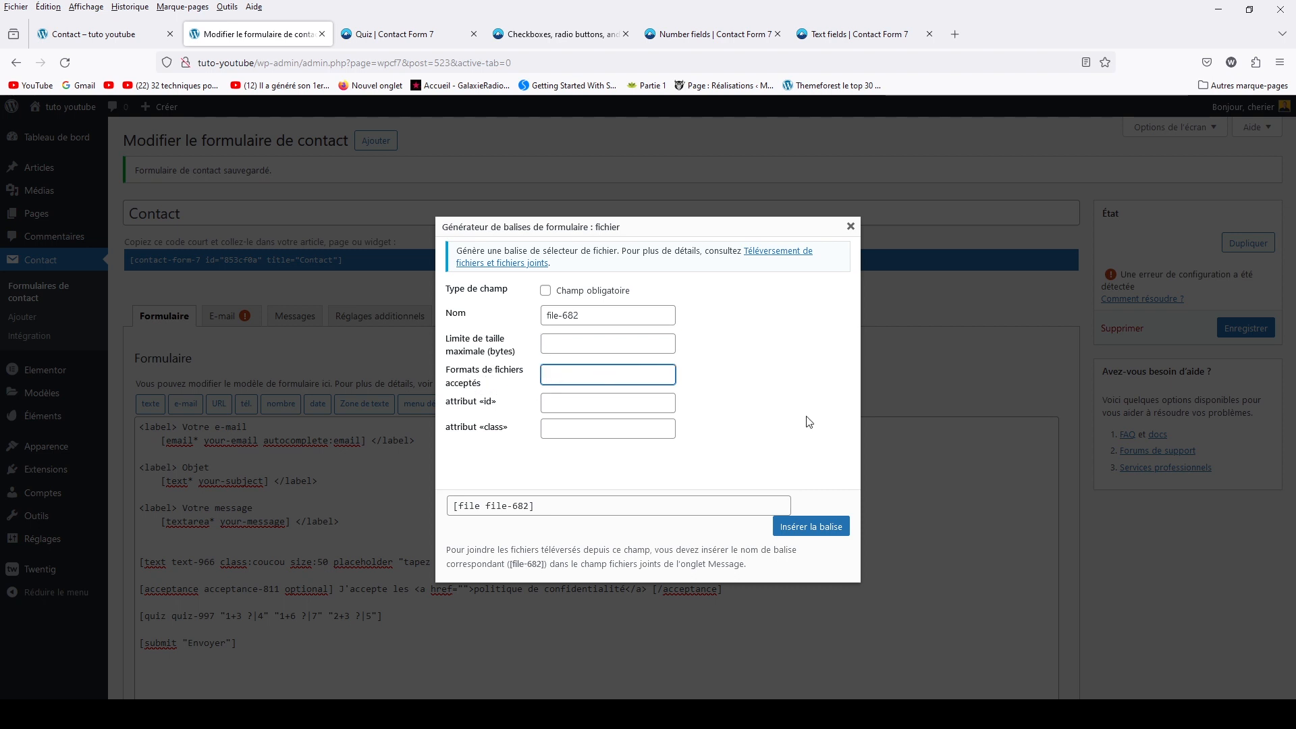
left_click(805, 530)
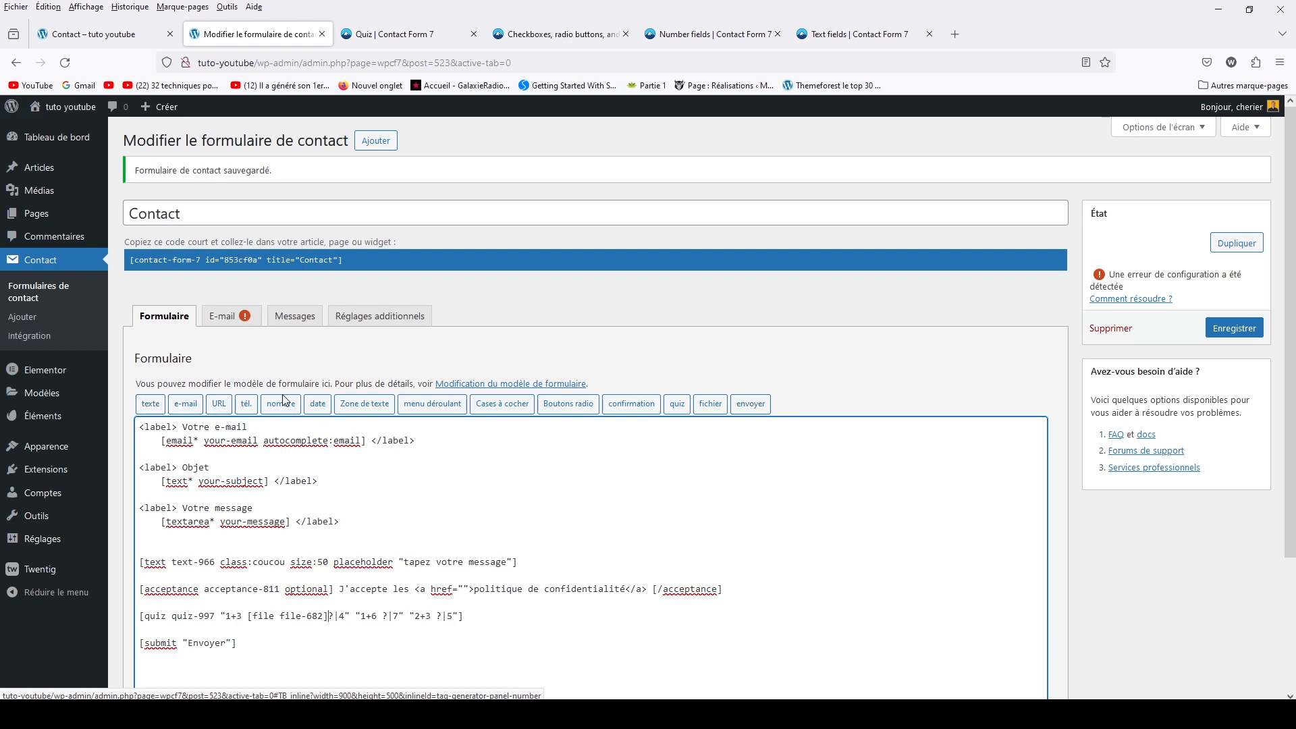
left_click(316, 405)
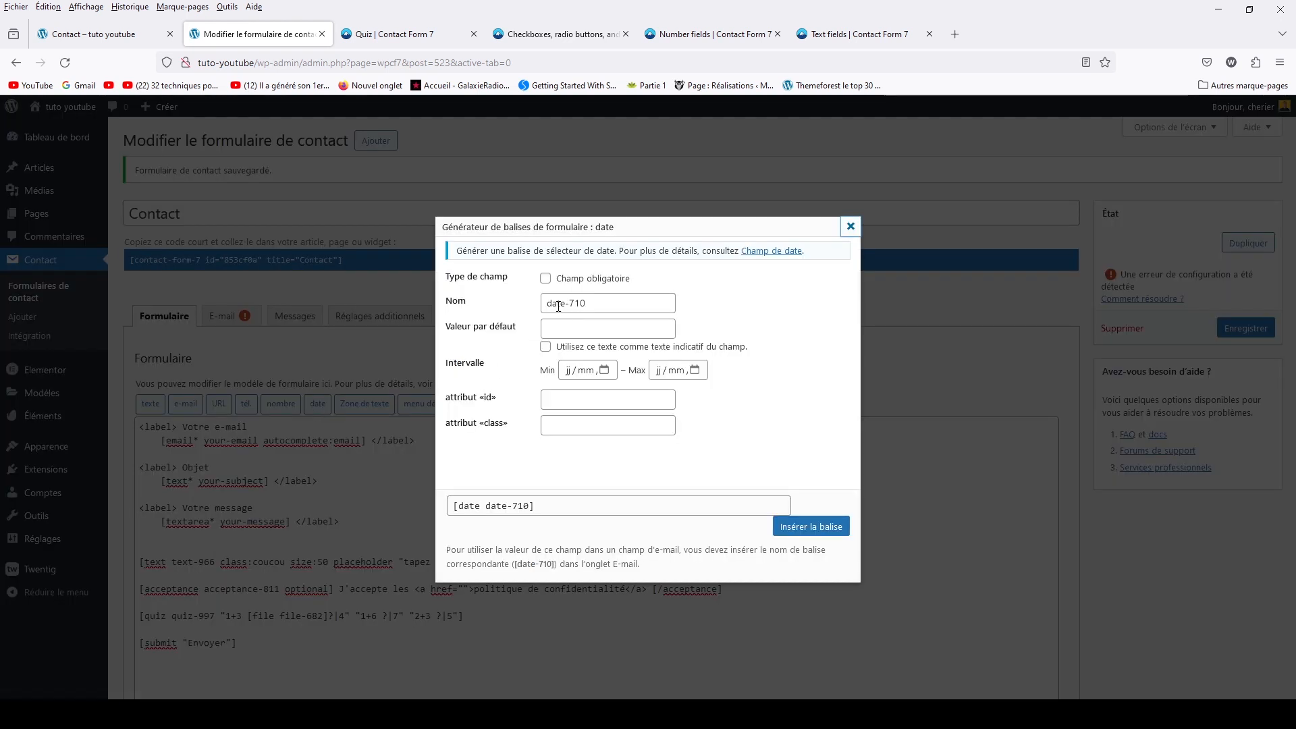
Open the Date field documentation in a new tab, skim it, and return to the date generator
left_click(768, 252)
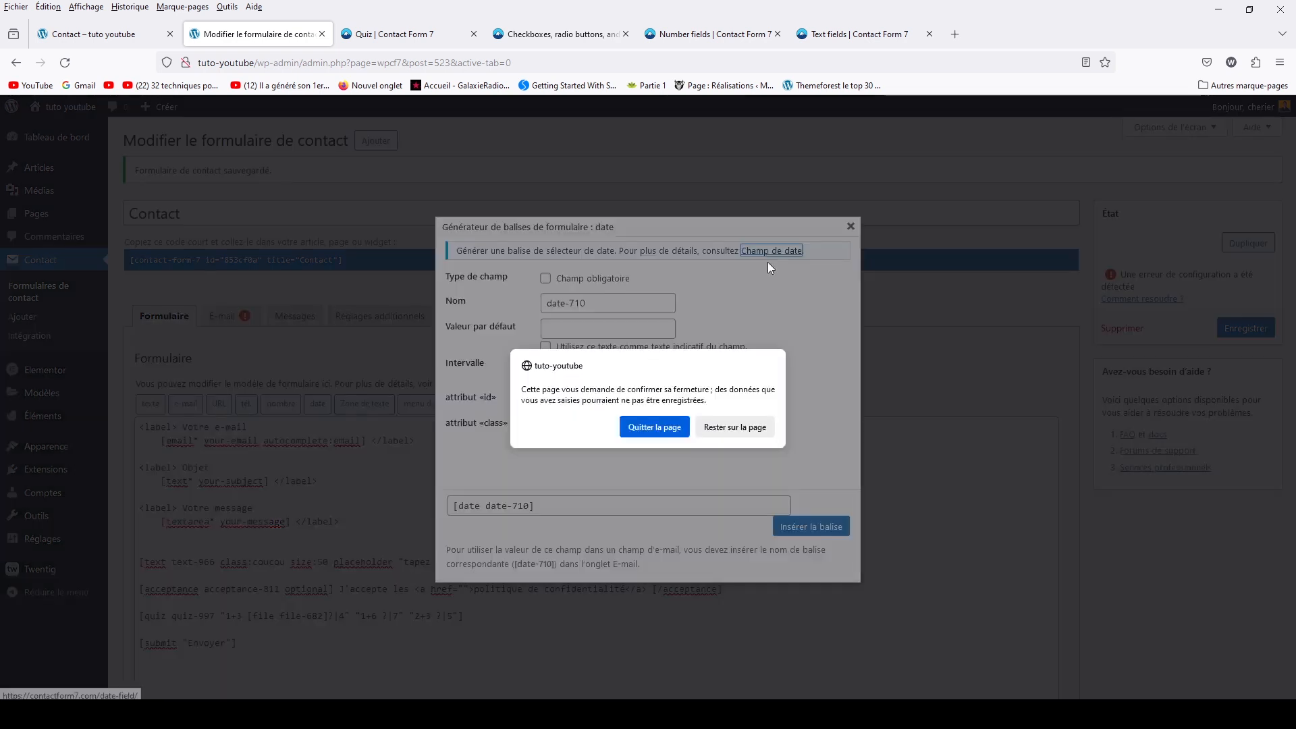
left_click(720, 427)
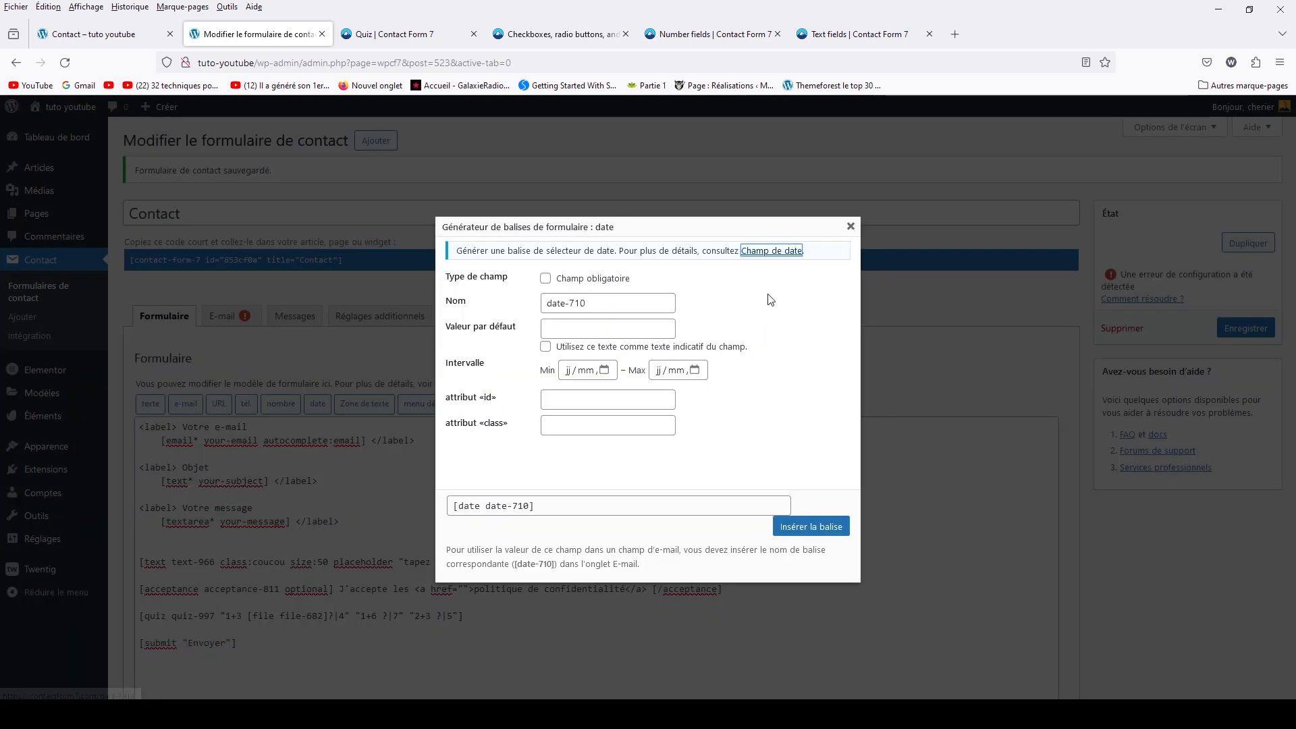
right_click(774, 254)
left_click(787, 265)
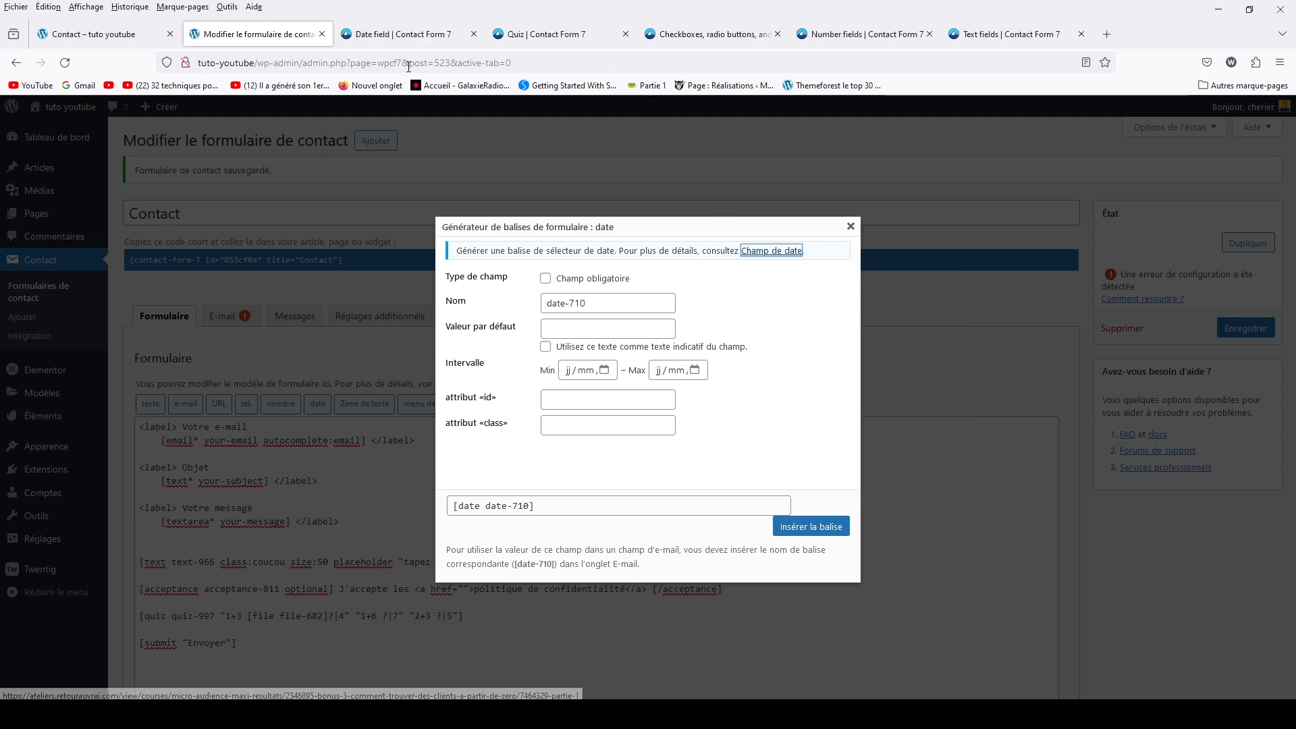
left_click(389, 44)
scroll(569, 541, "down", 8)
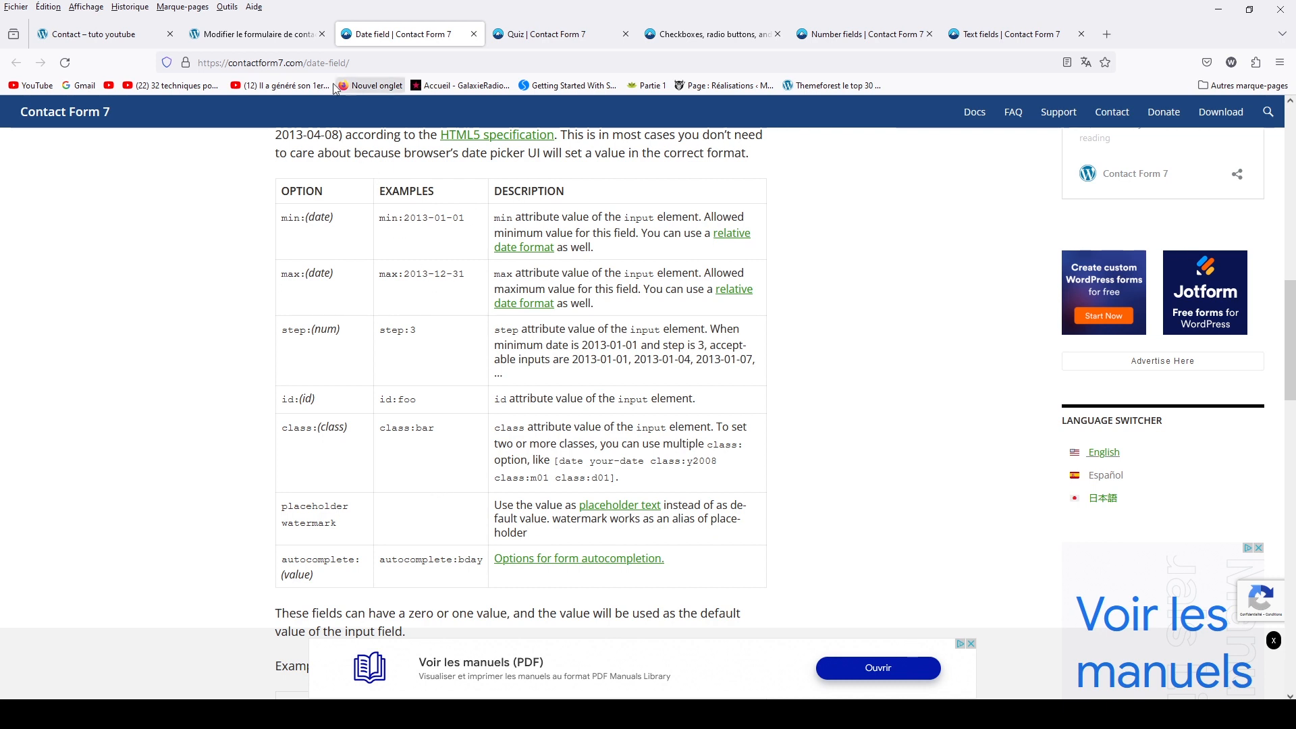
left_click(281, 40)
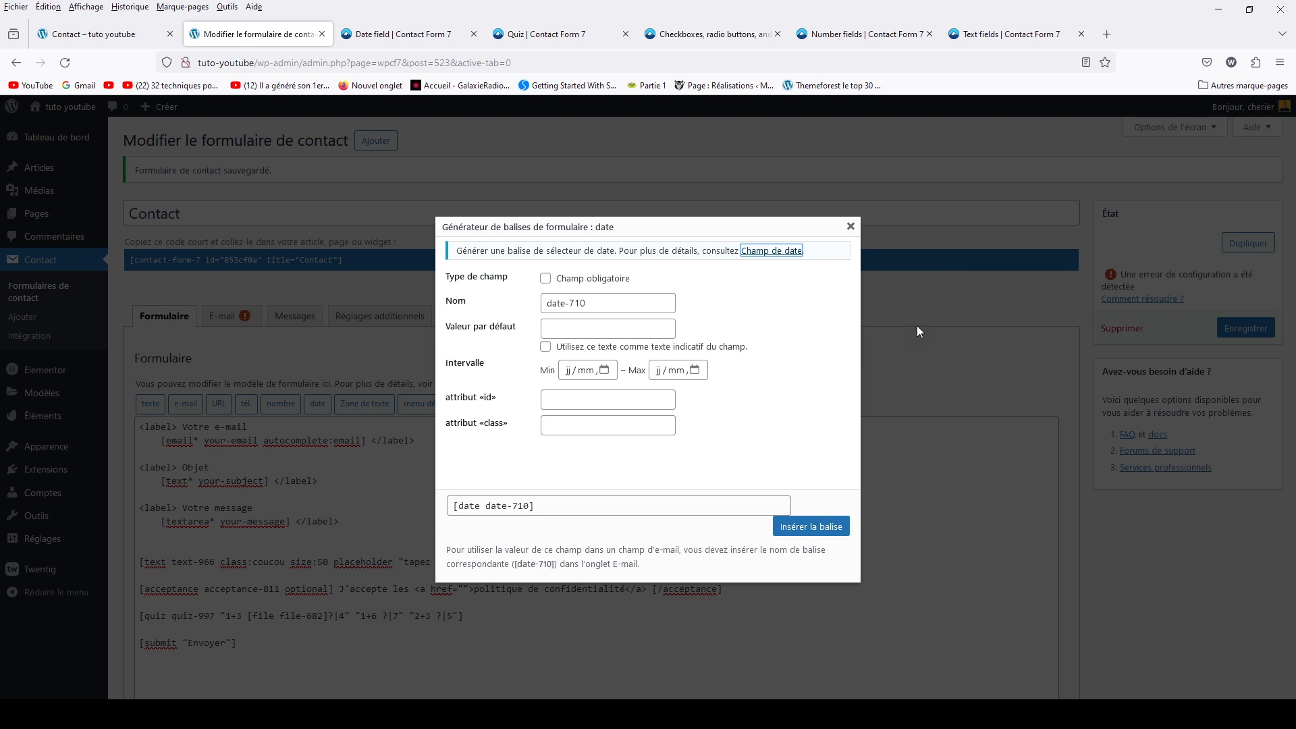
Close the date generator and open Additional CSS in the site editor's Styles panel
left_click(850, 227)
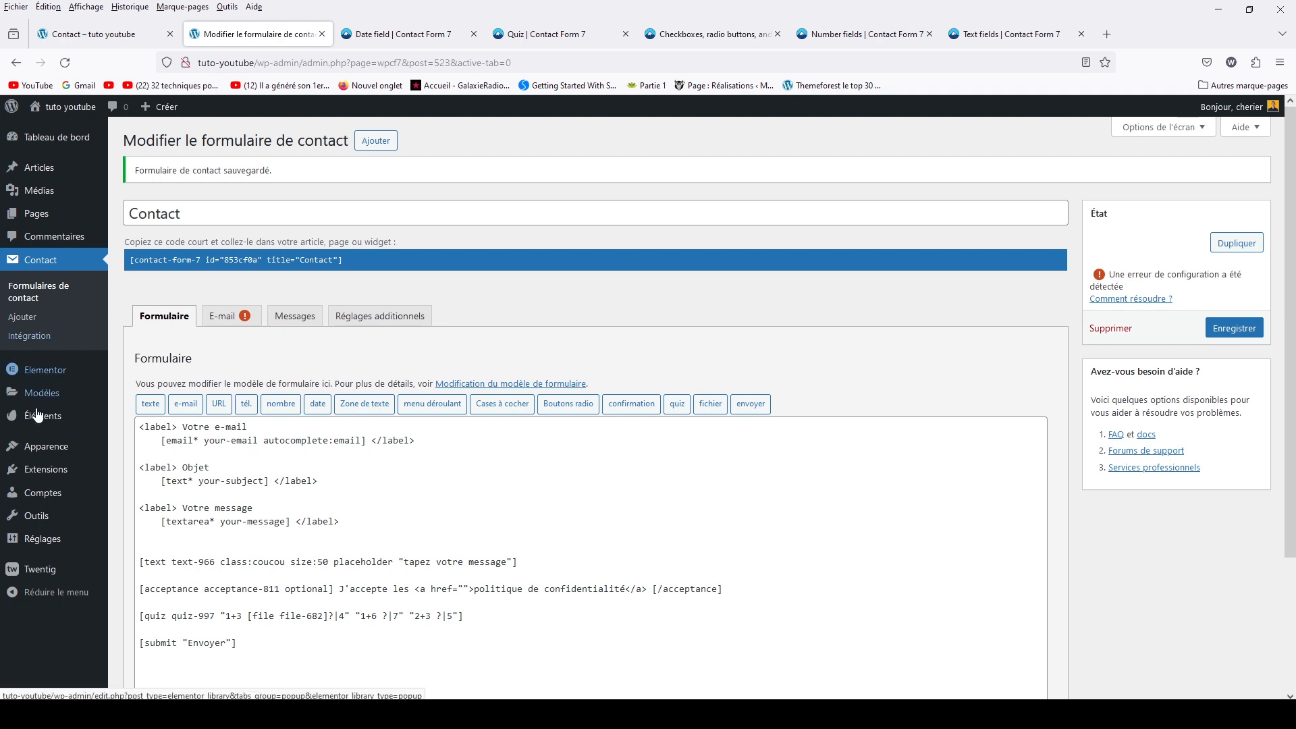
mouse_move(42, 423)
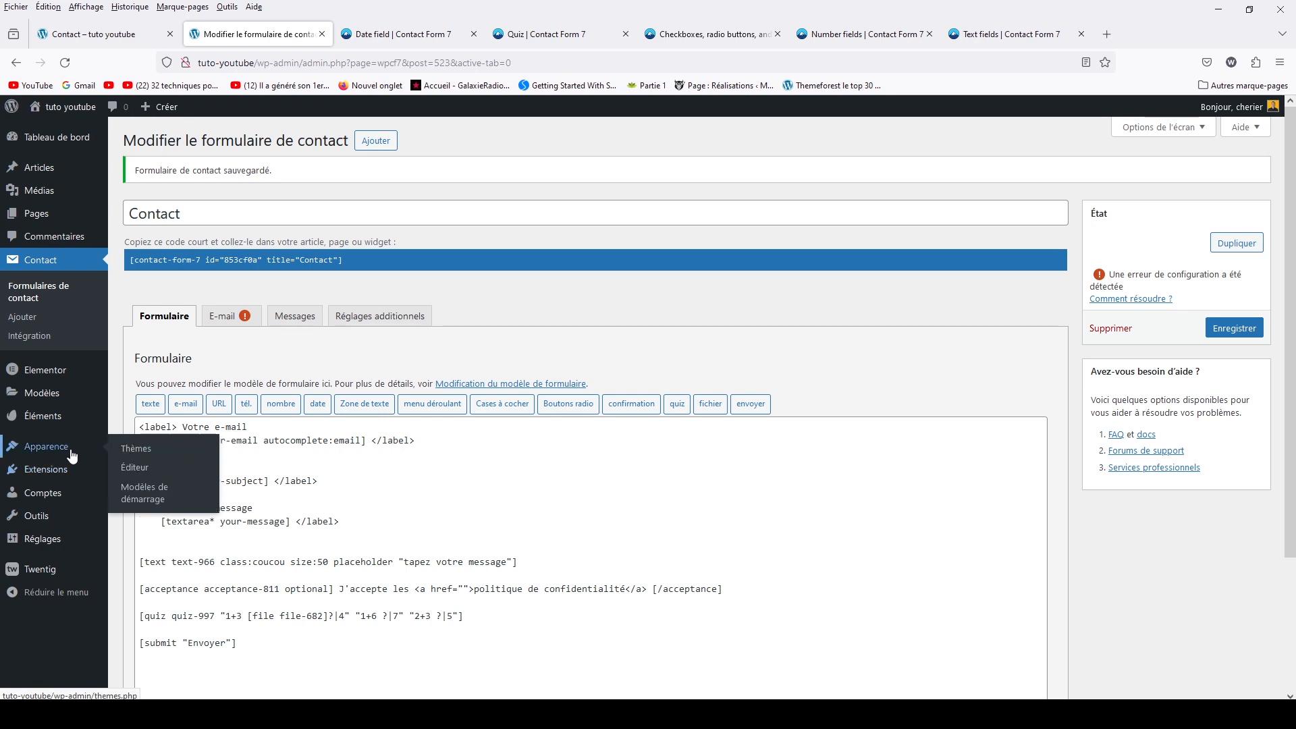
left_click(66, 448)
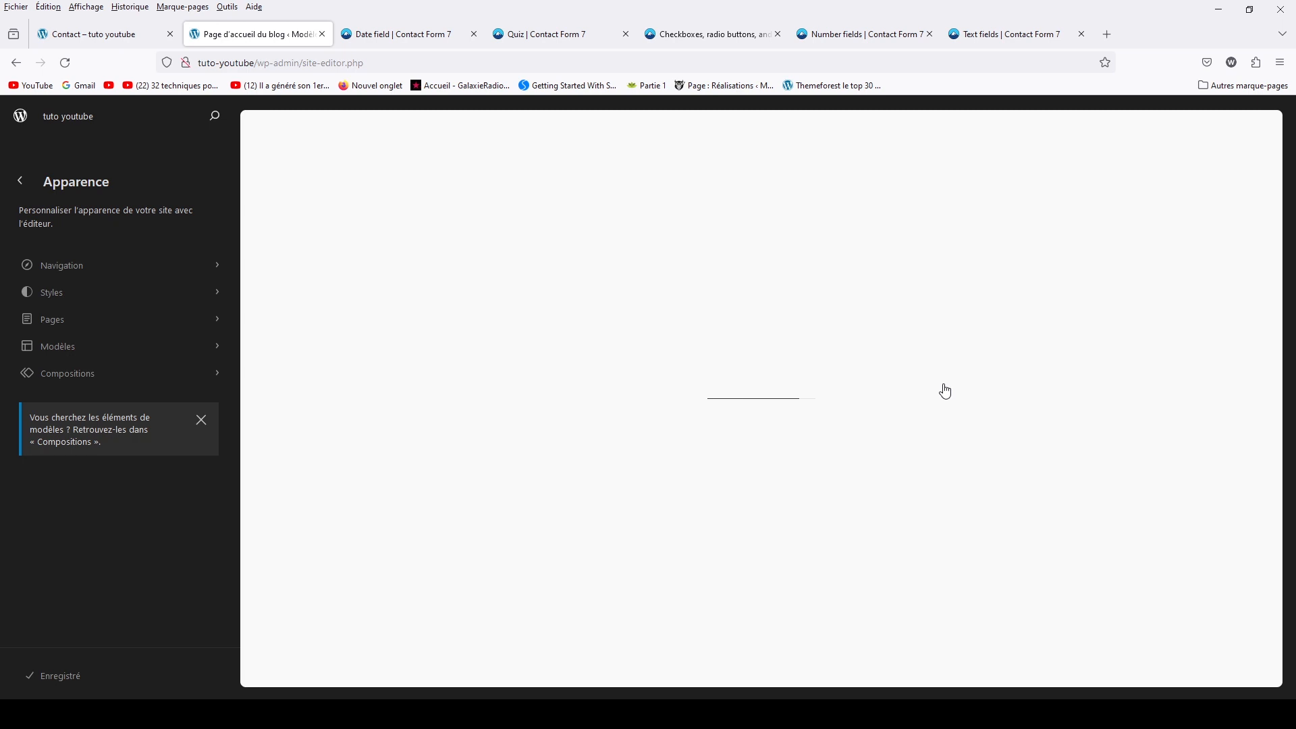
left_click(975, 370)
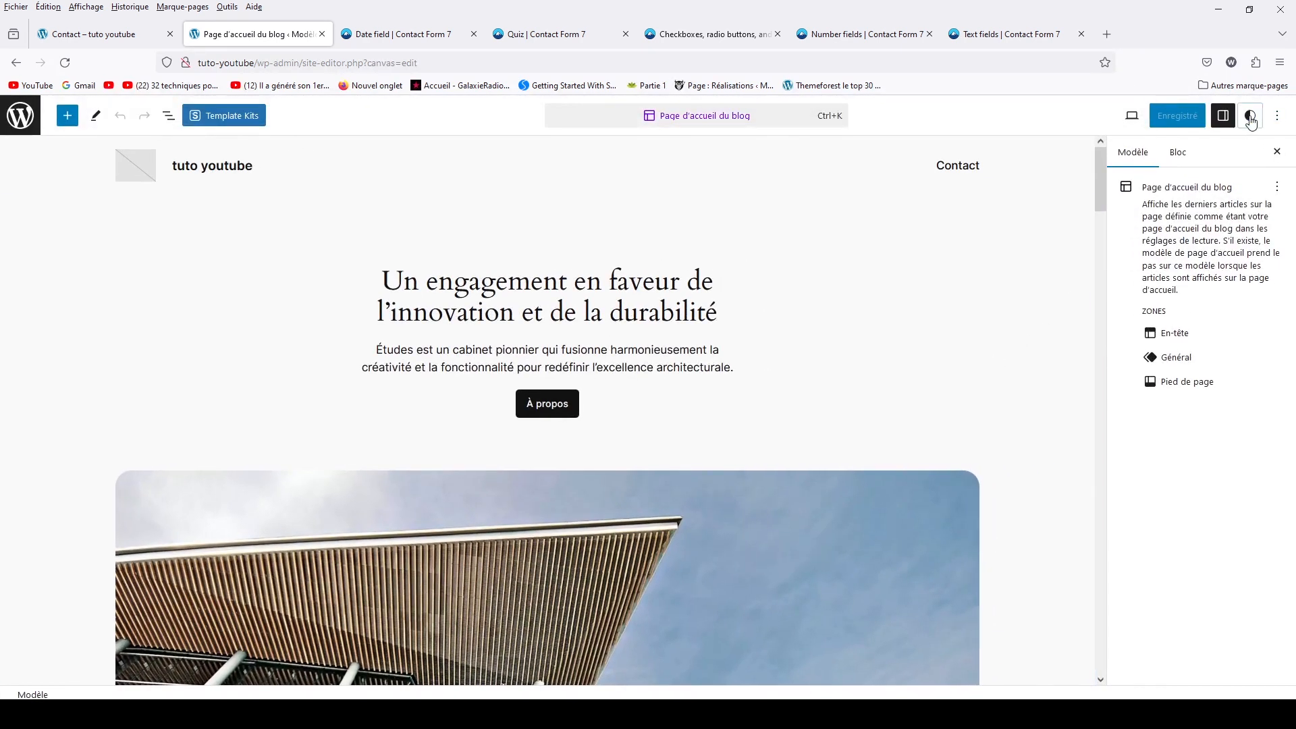
left_click(1250, 115)
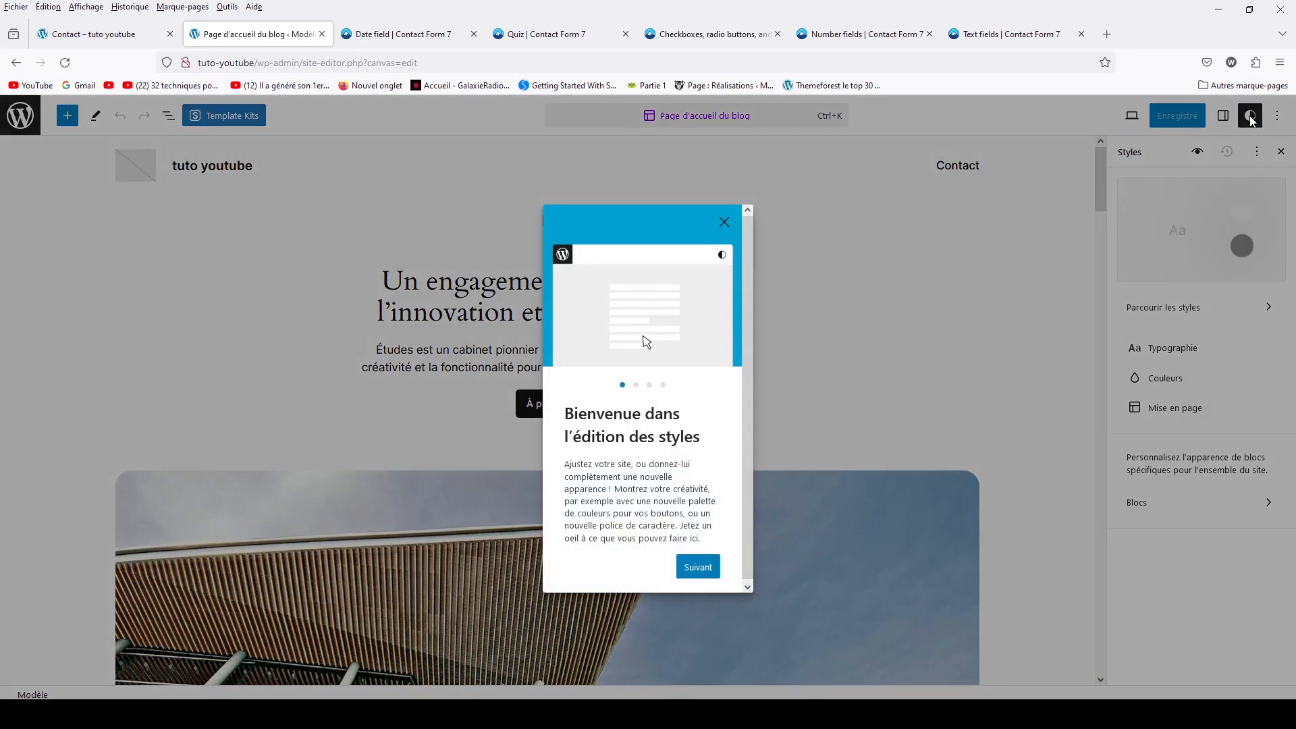
left_click(699, 565)
left_click(879, 460)
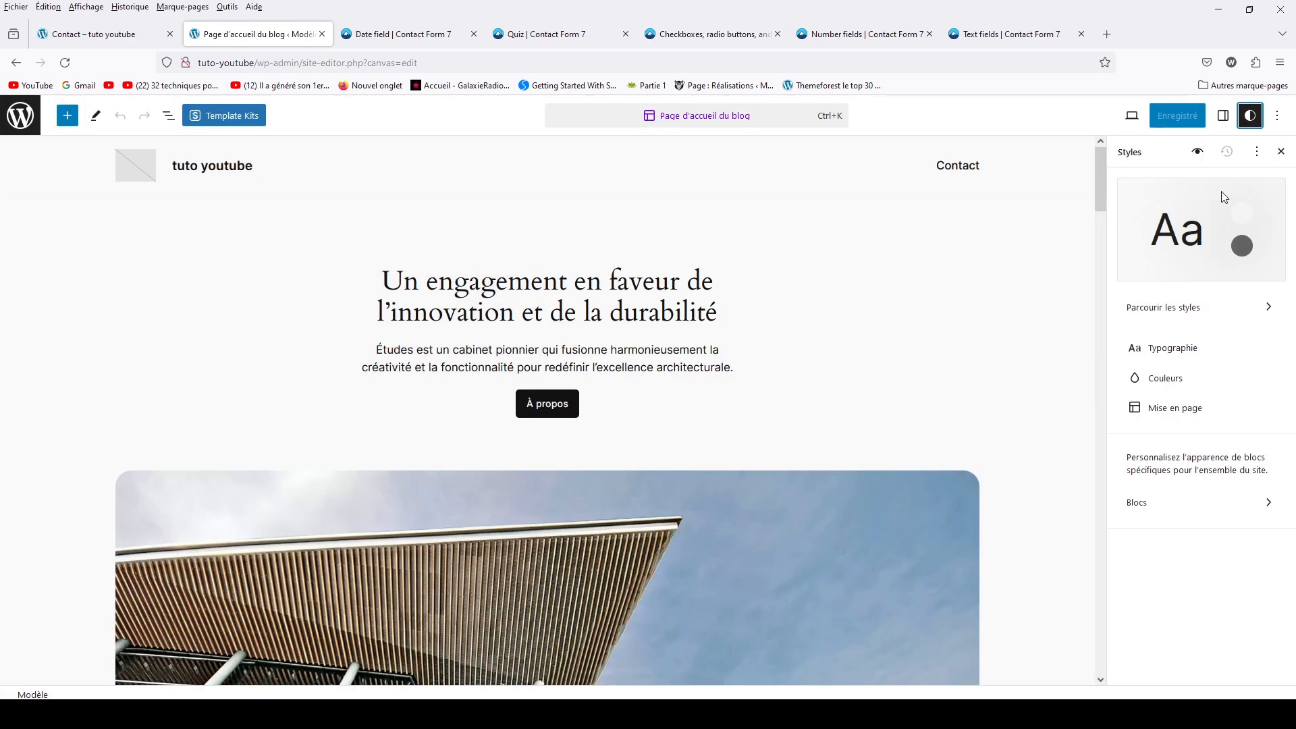
left_click(1256, 155)
left_click(1190, 191)
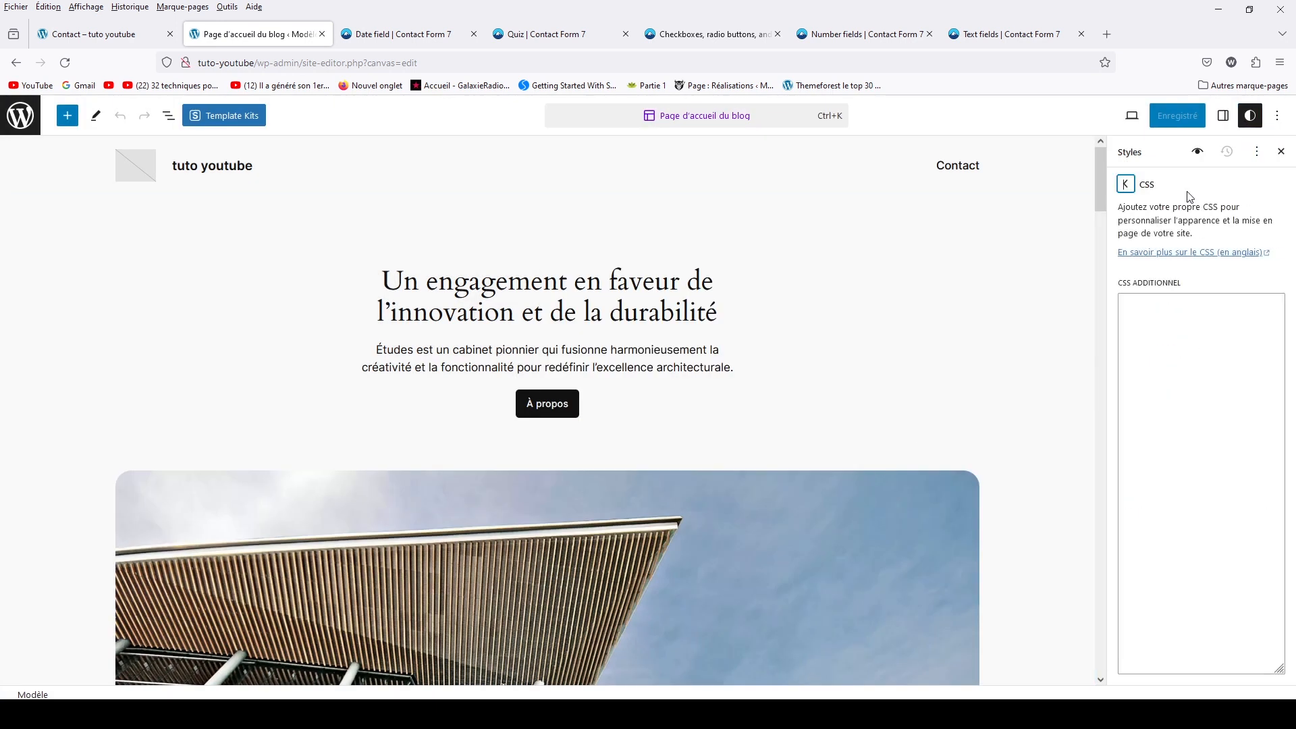
Paste the .coucou rule with padding, 4px radius, red border and 18px text, and save the styles
left_click(1172, 331)
type(".coucou")
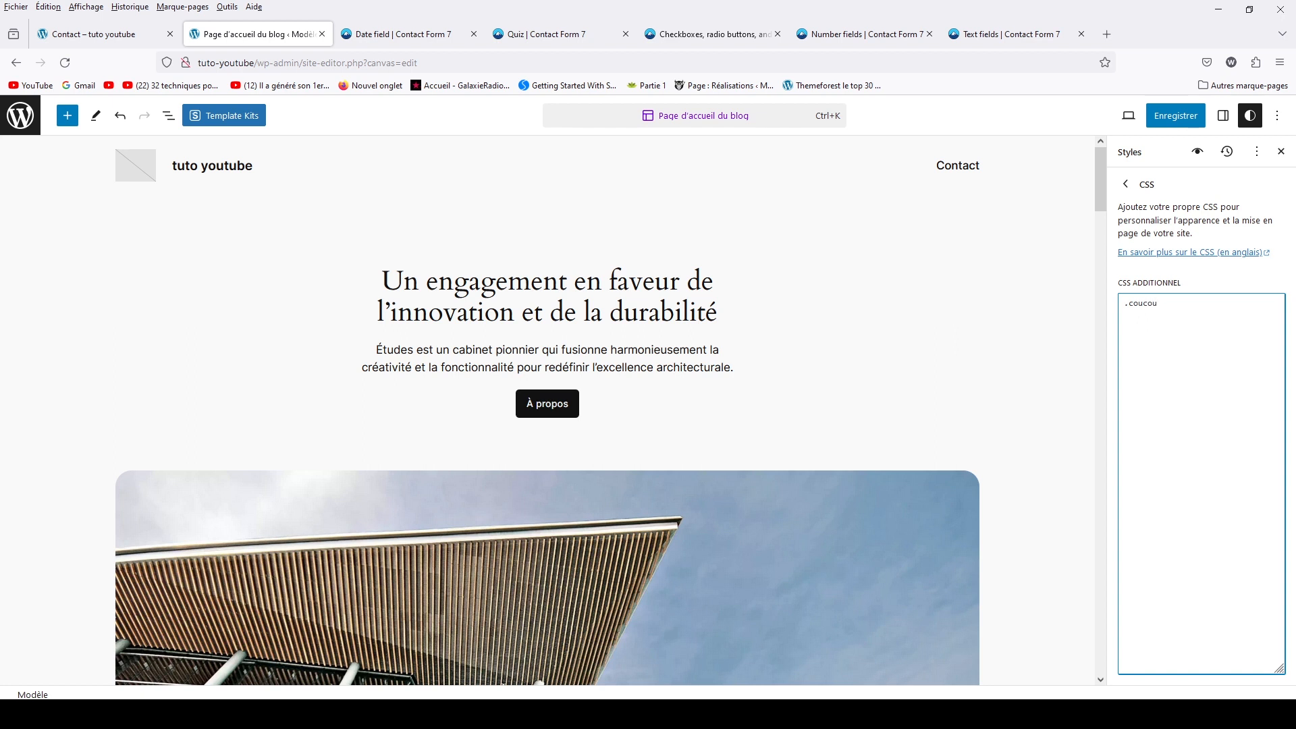
type("{ padinng: 5px 10px 5px 10px; border-radius:4px; border-color:red; font-size:18px; }")
left_click(1174, 116)
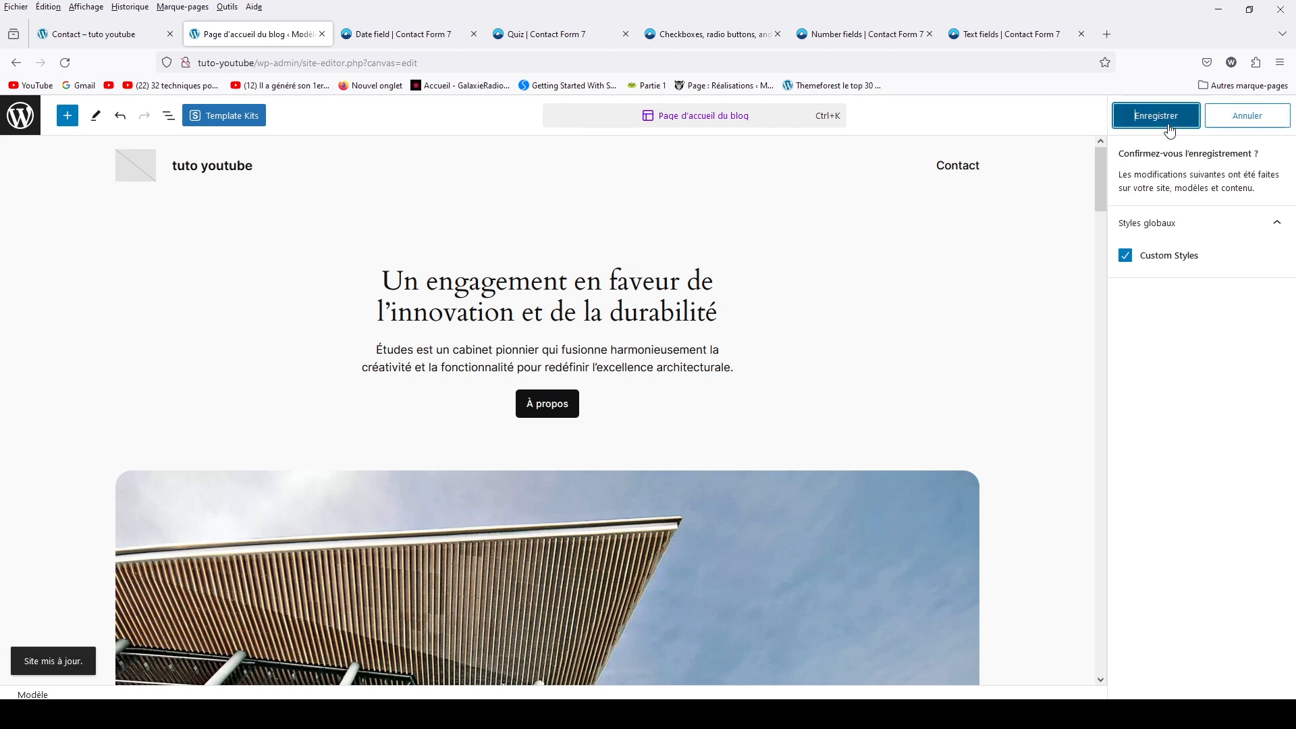
left_click(1169, 125)
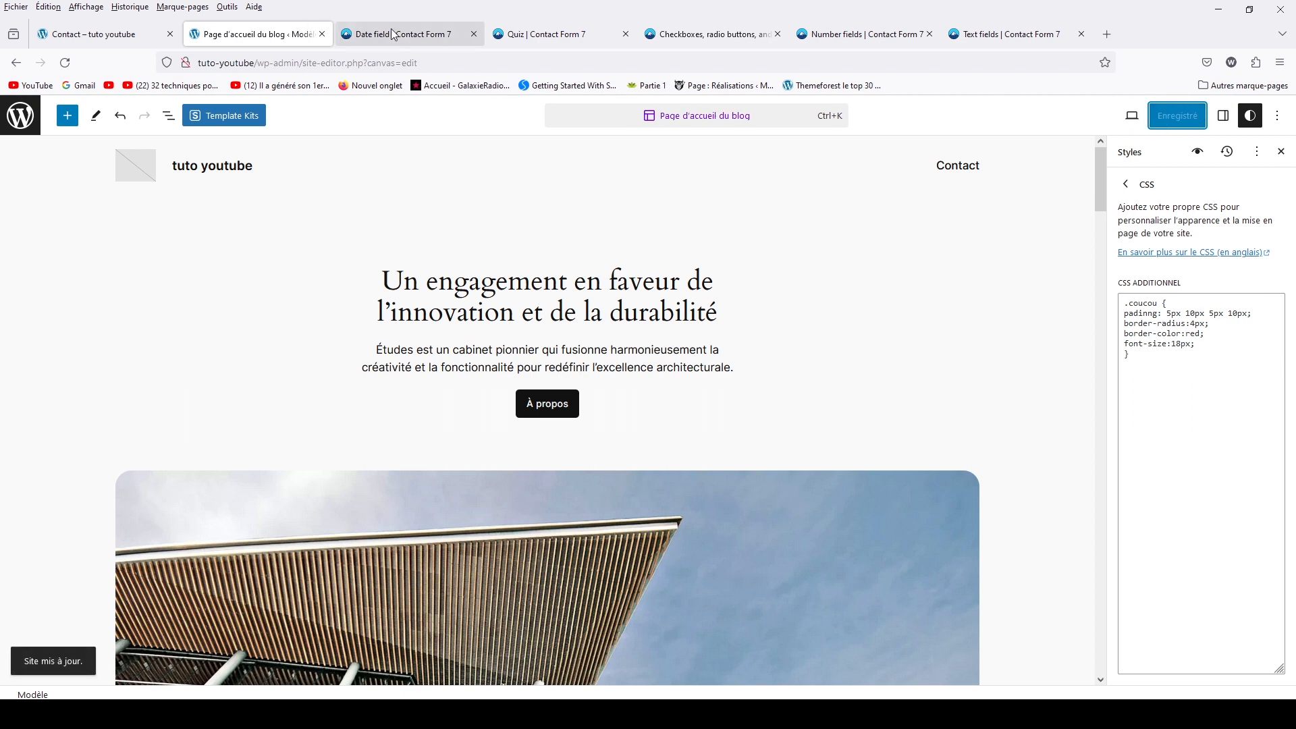
left_click(96, 36)
Reload the live Contact page to view the restyled form, then return to the admin dashboard
left_click(65, 62)
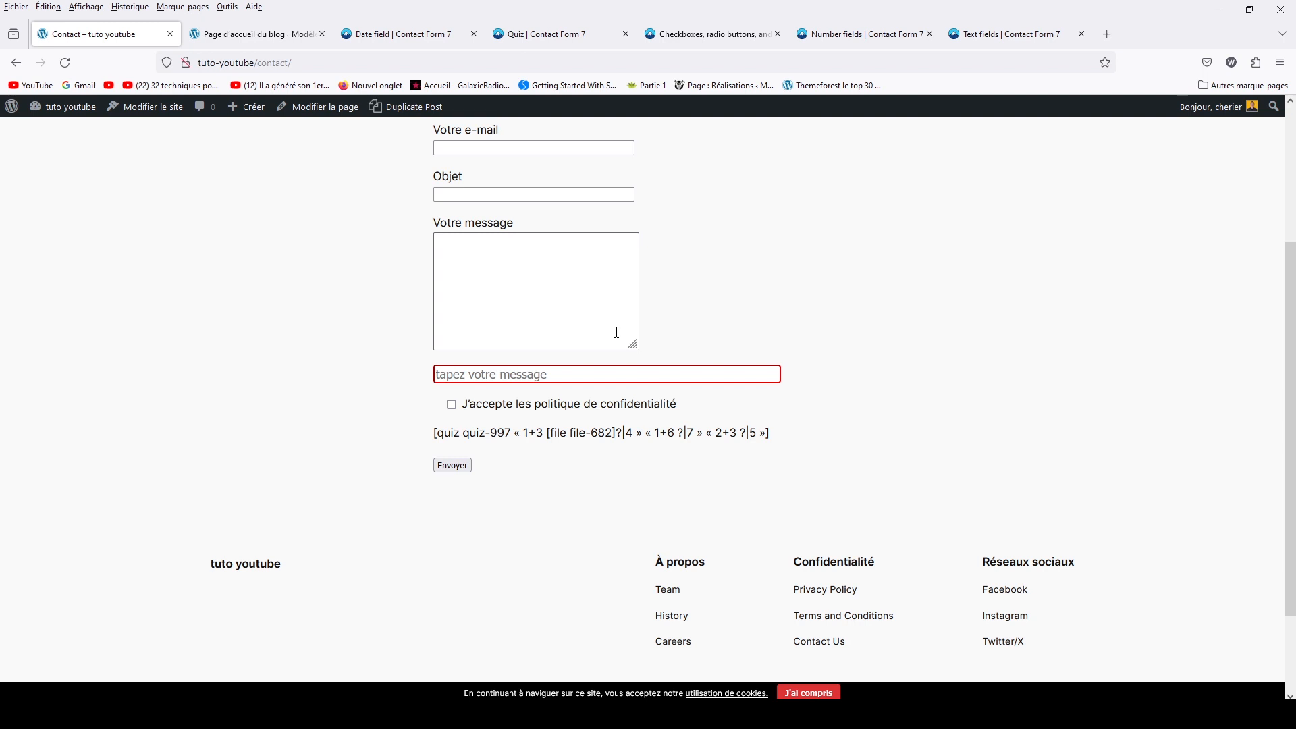
scroll(617, 331, "up", 3)
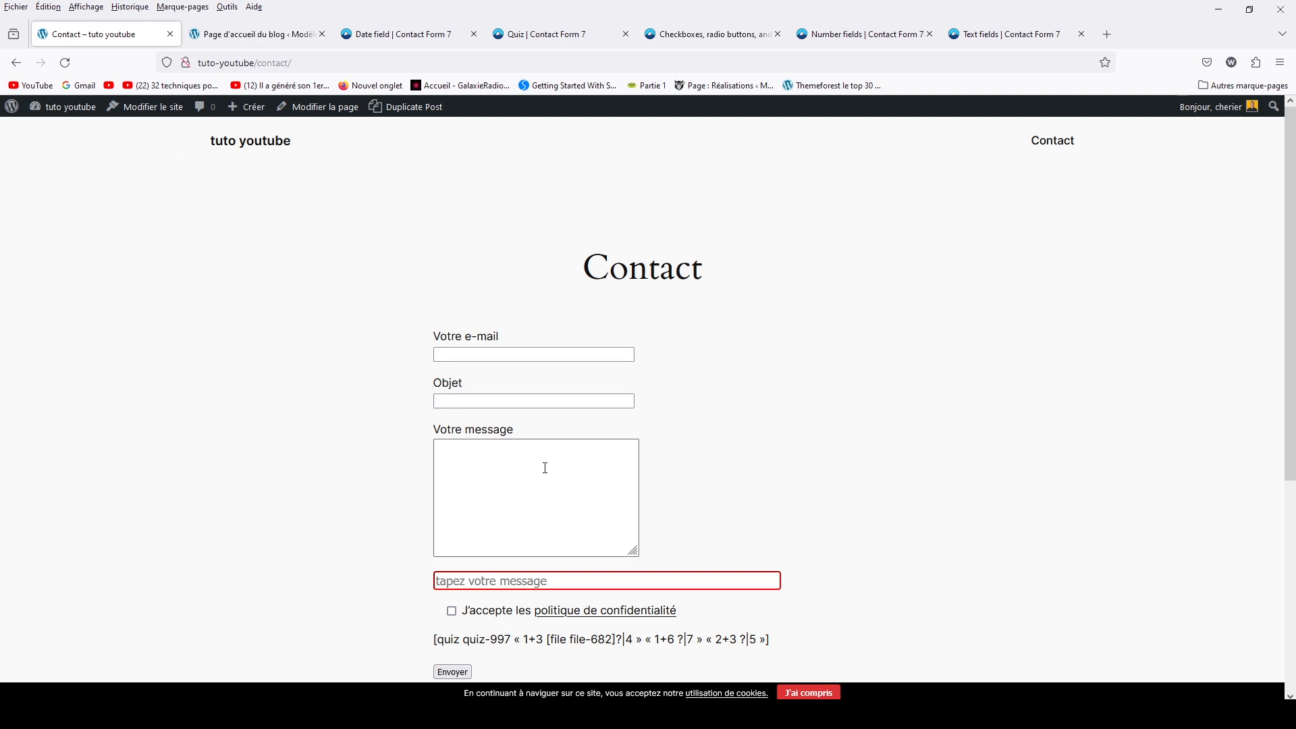
left_click(60, 111)
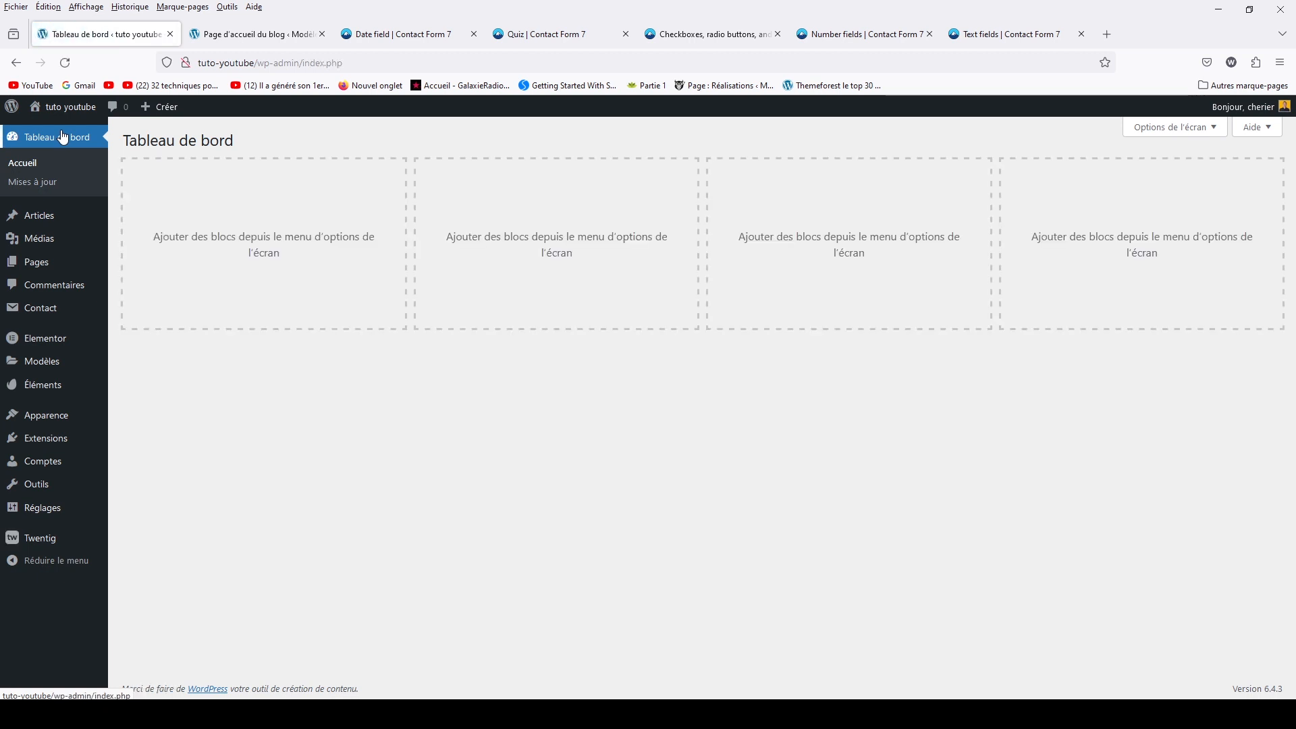
Go to the Contact Form 7 Intégration page and scroll down to the Stripe card
mouse_move(41, 316)
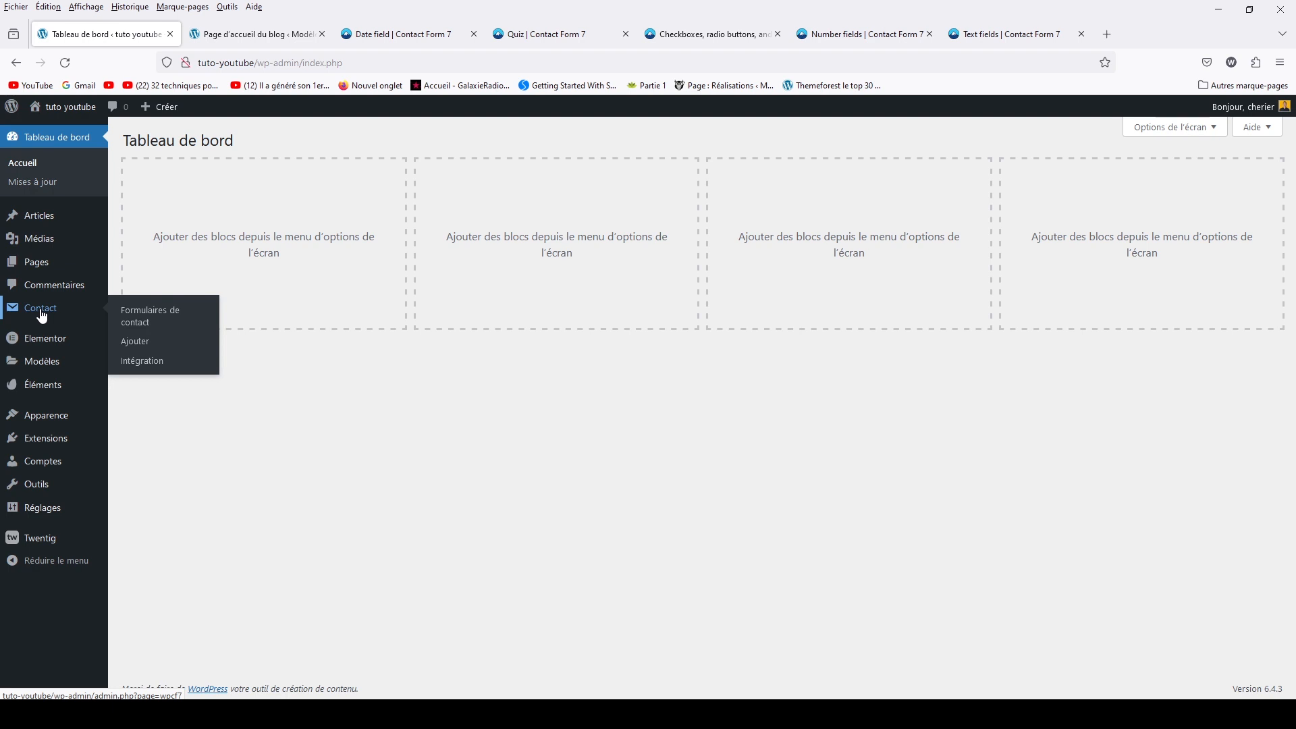
left_click(142, 365)
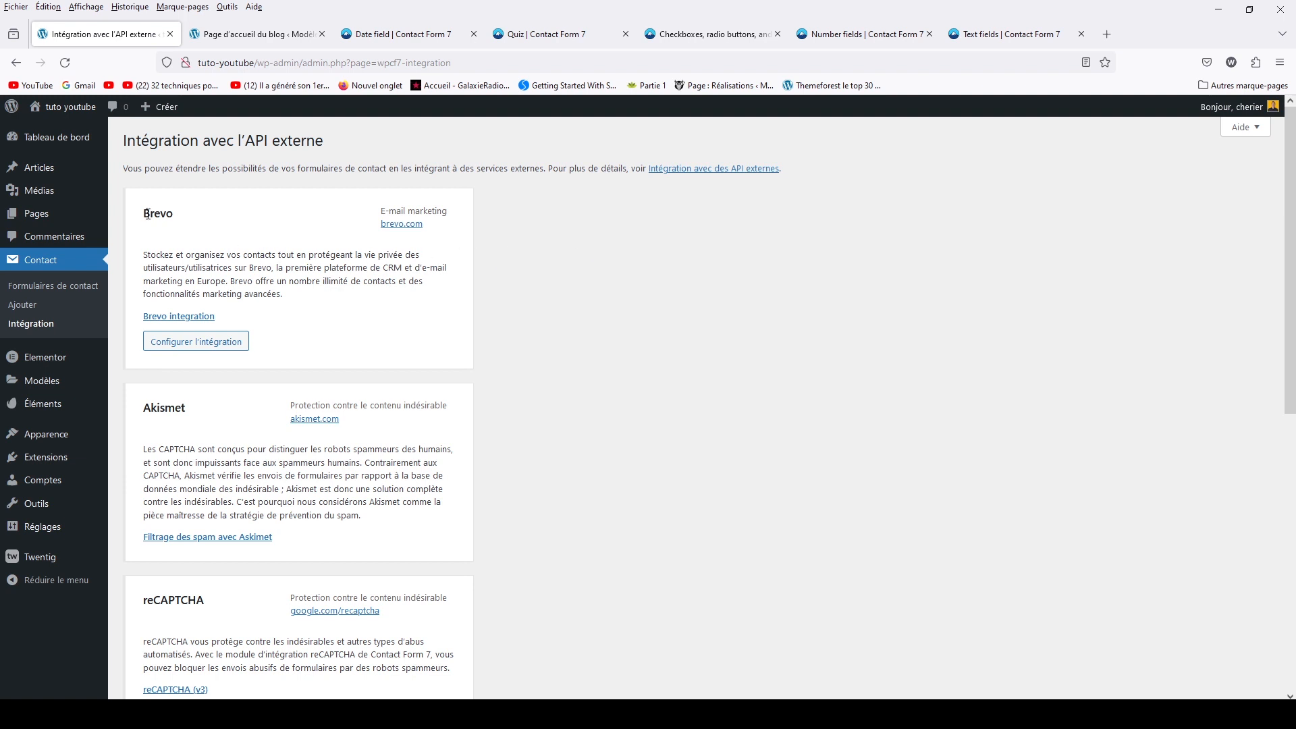
scroll(214, 413, "down", 4)
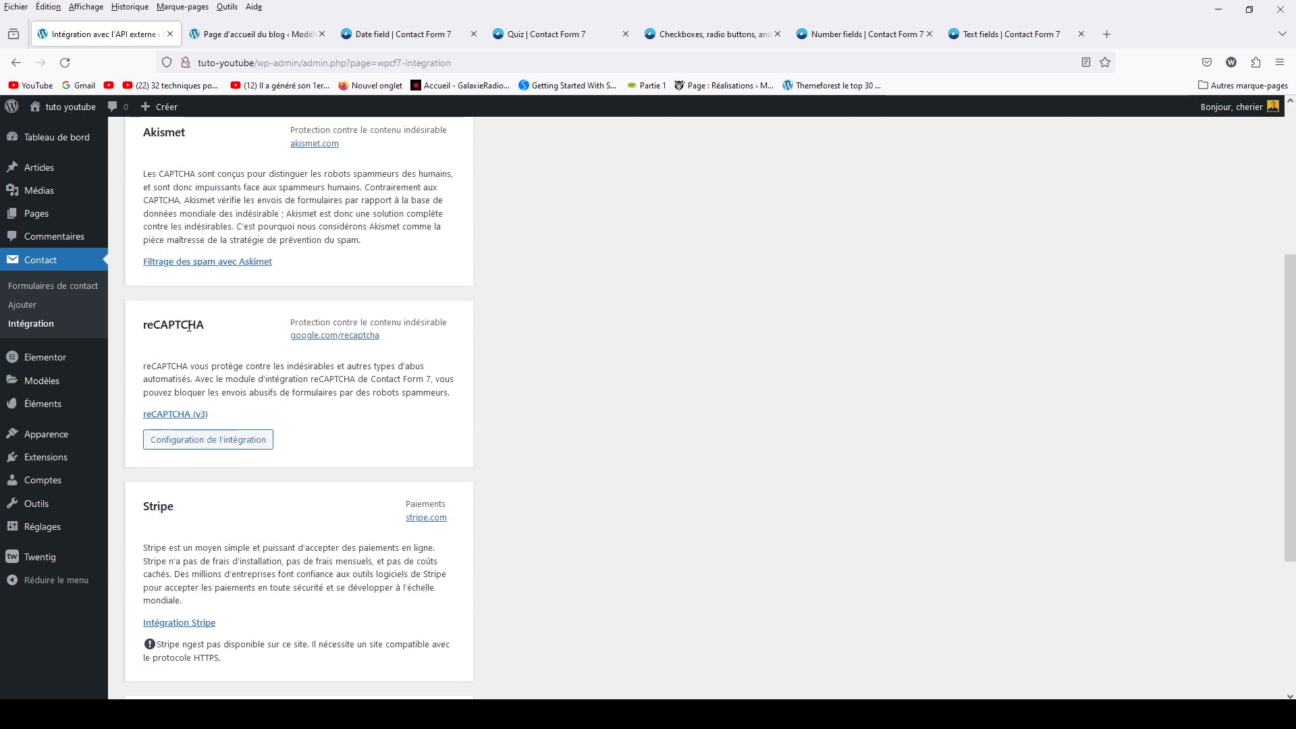
scroll(198, 497, "down", 3)
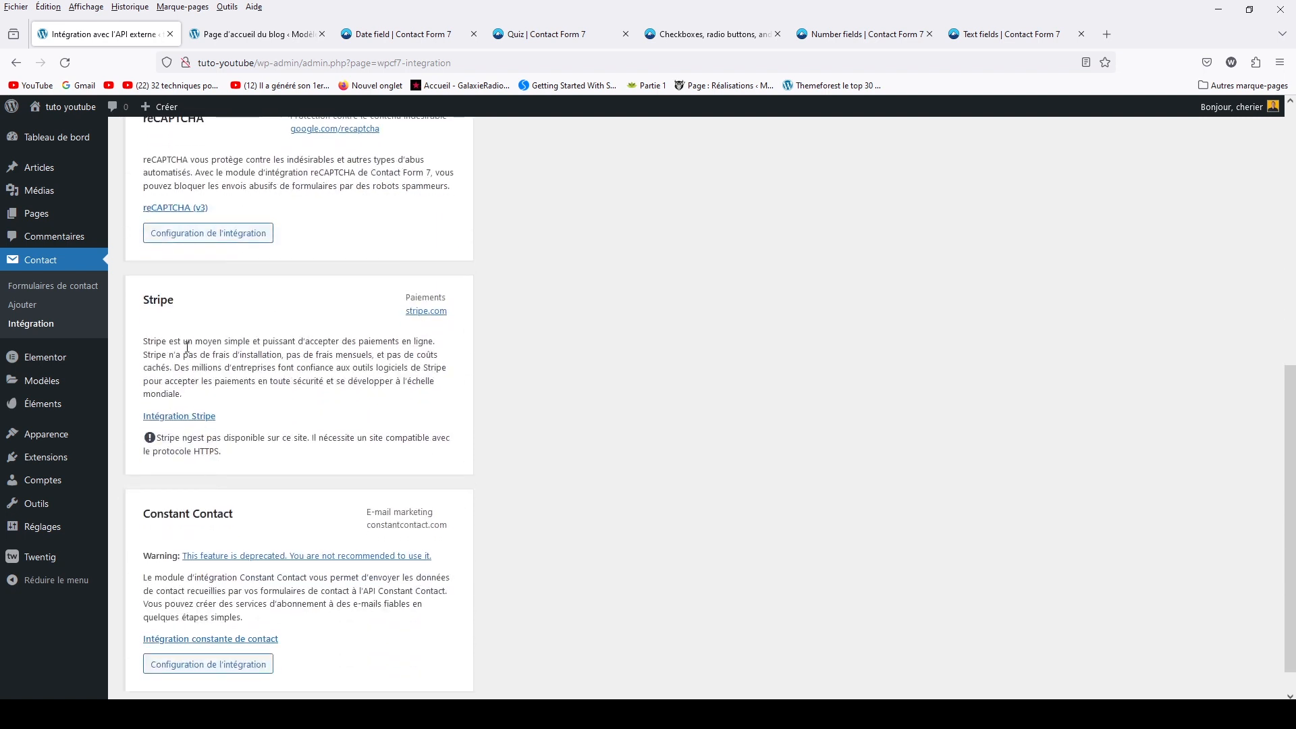
mouse_move(177, 304)
left_mouse_down()
mouse_move(150, 295)
mouse_move(171, 317)
left_mouse_up()
left_click(187, 314)
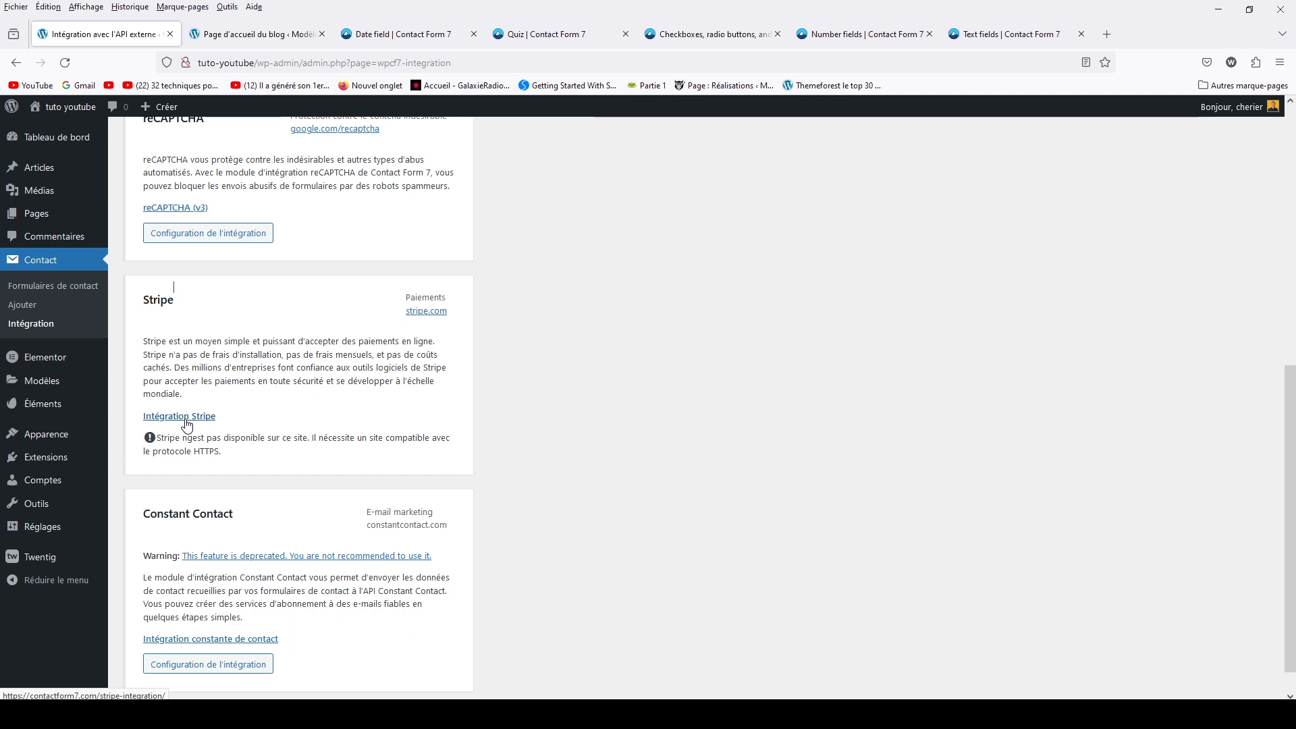
Scroll through the remaining service cards, back up, and return to Formulaires de contact
scroll(280, 338, "down", 1)
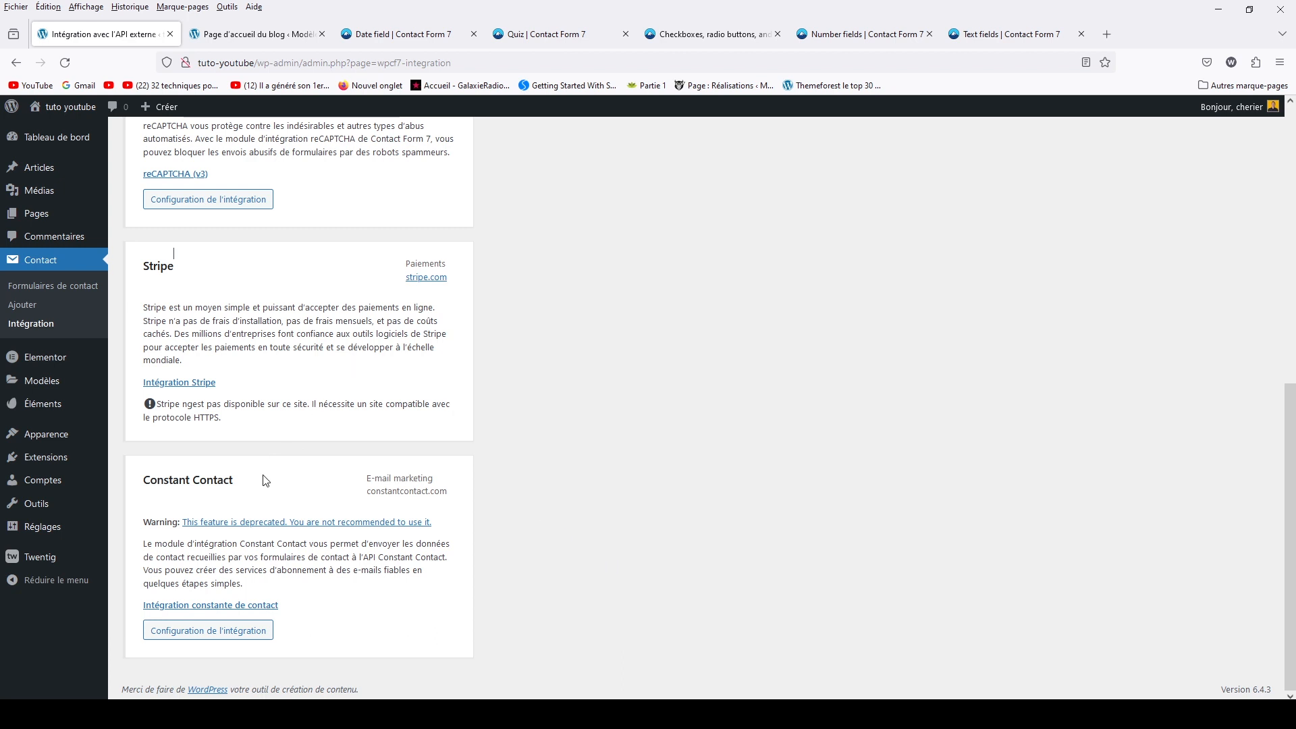
scroll(264, 481, "up", 4)
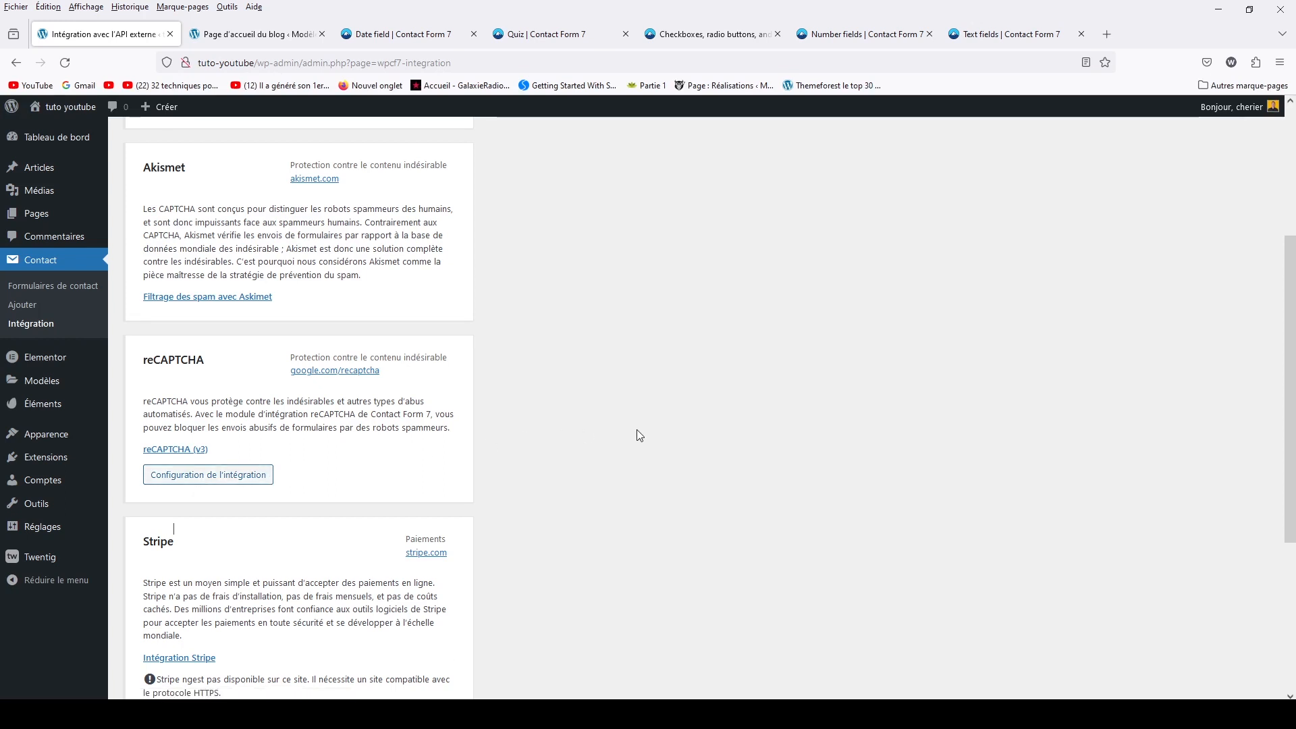
scroll(637, 429, "up", 3)
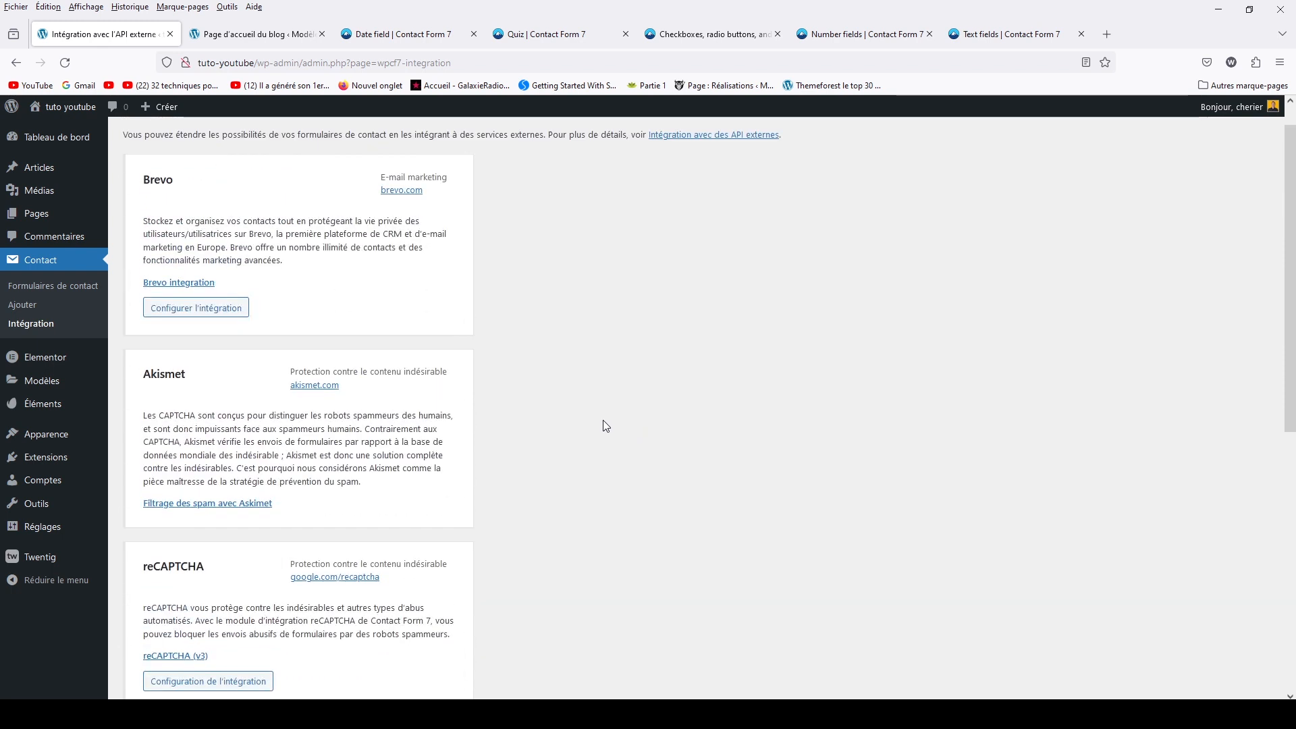
scroll(605, 425, "up", 1)
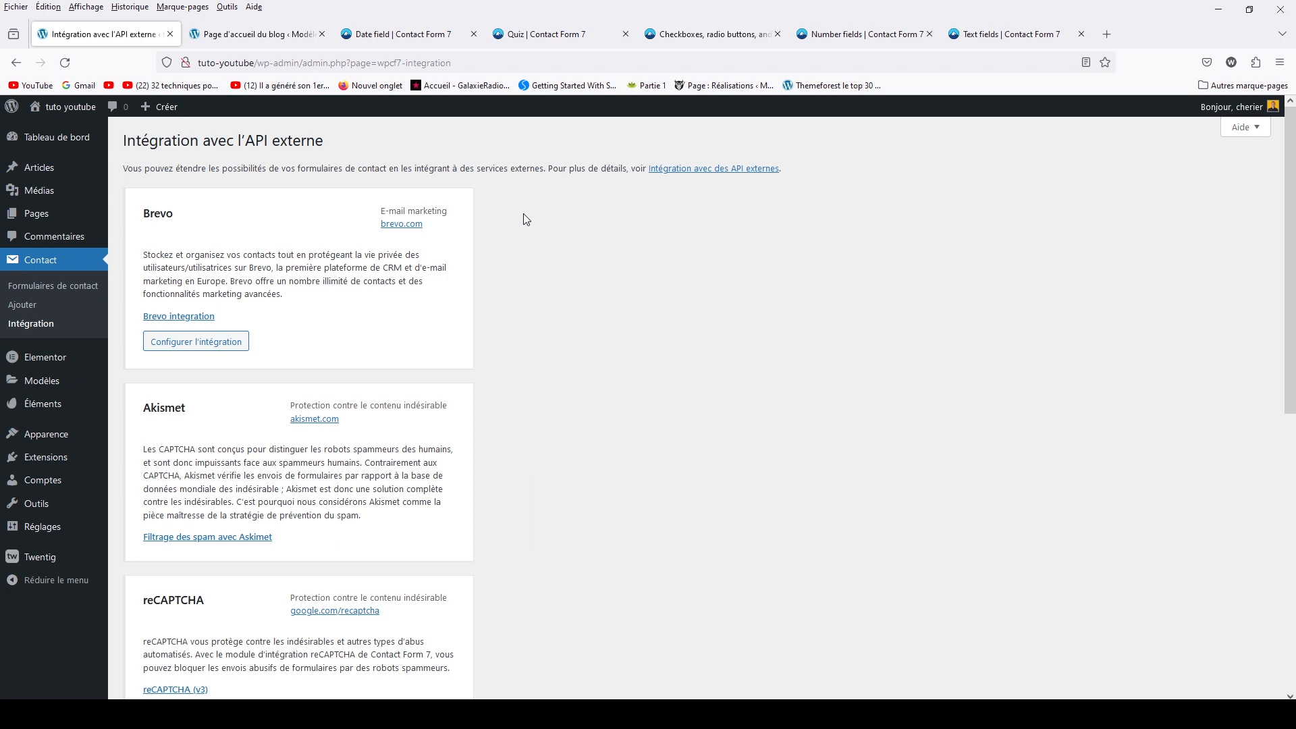
left_click(75, 286)
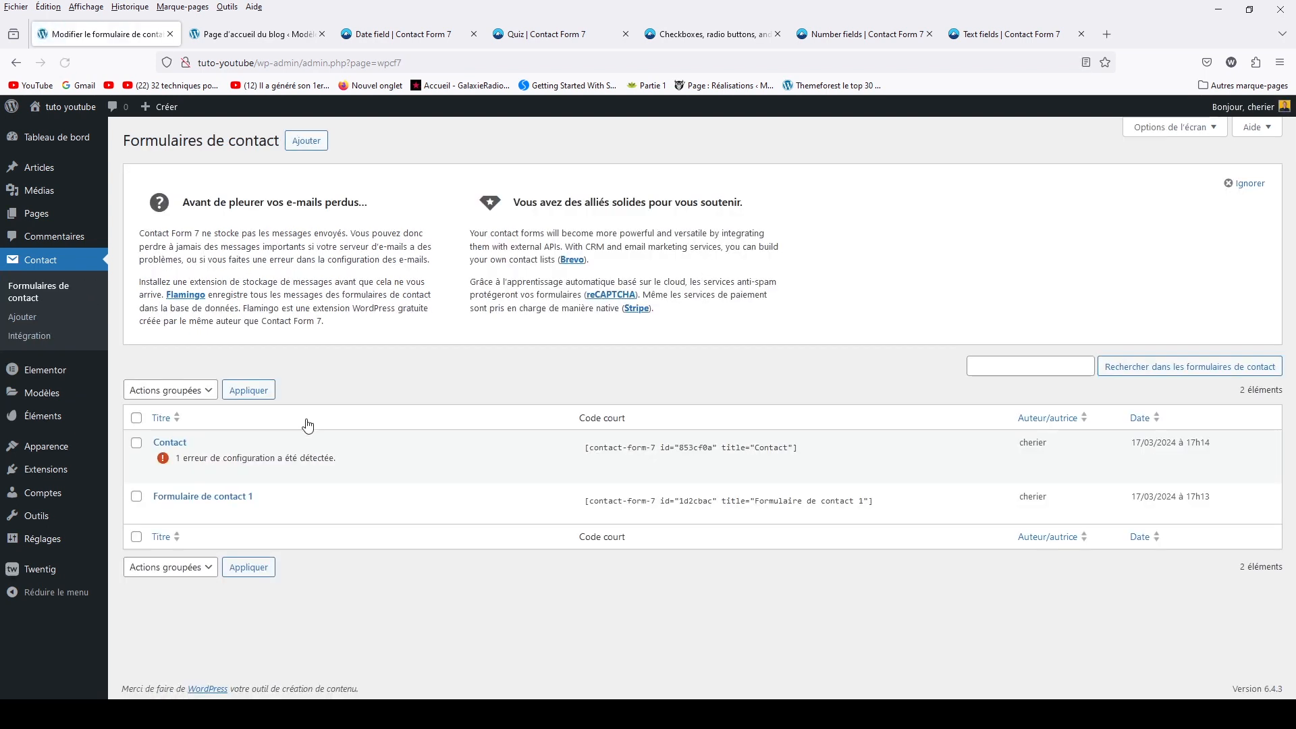
Edit the Contact form and show its E-mail (Mail) settings
mouse_move(210, 481)
left_click(170, 473)
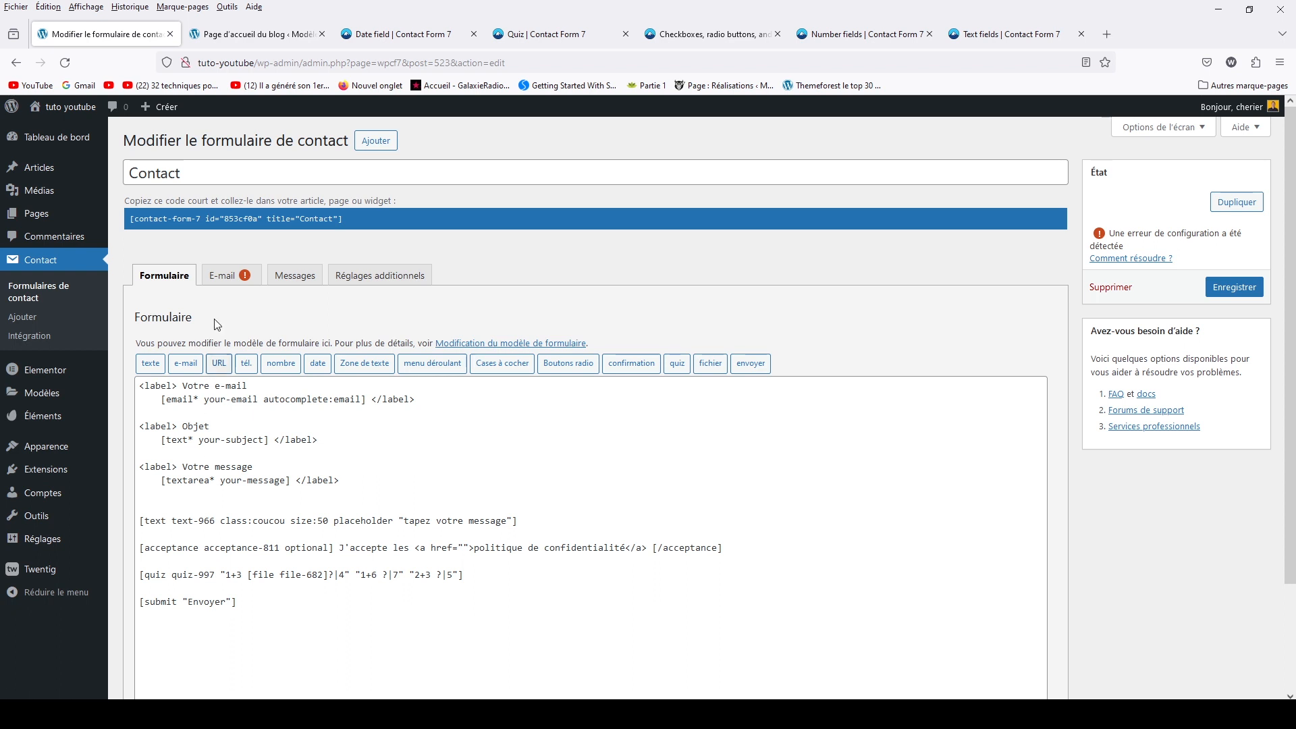
left_click(225, 283)
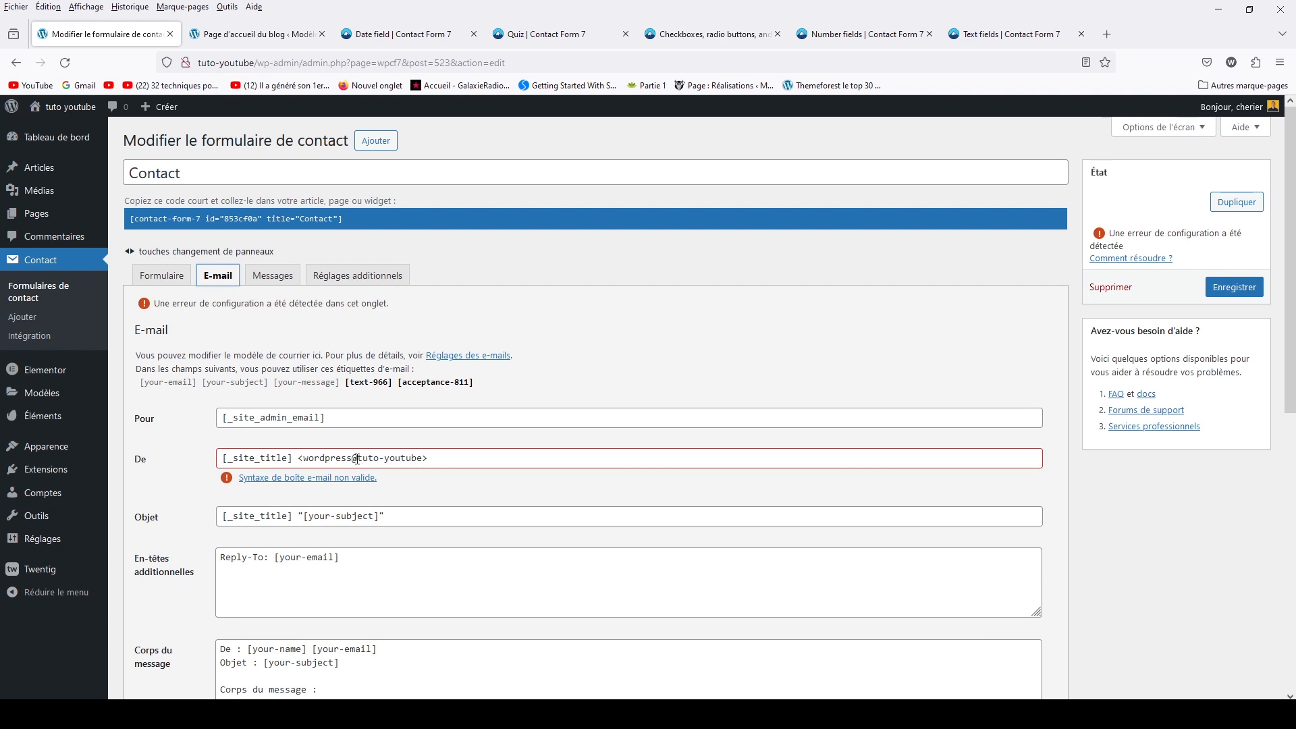
Compare the tuto-youtube domain in the De sender address with the site's domain
left_click_drag(357, 459, 422, 455)
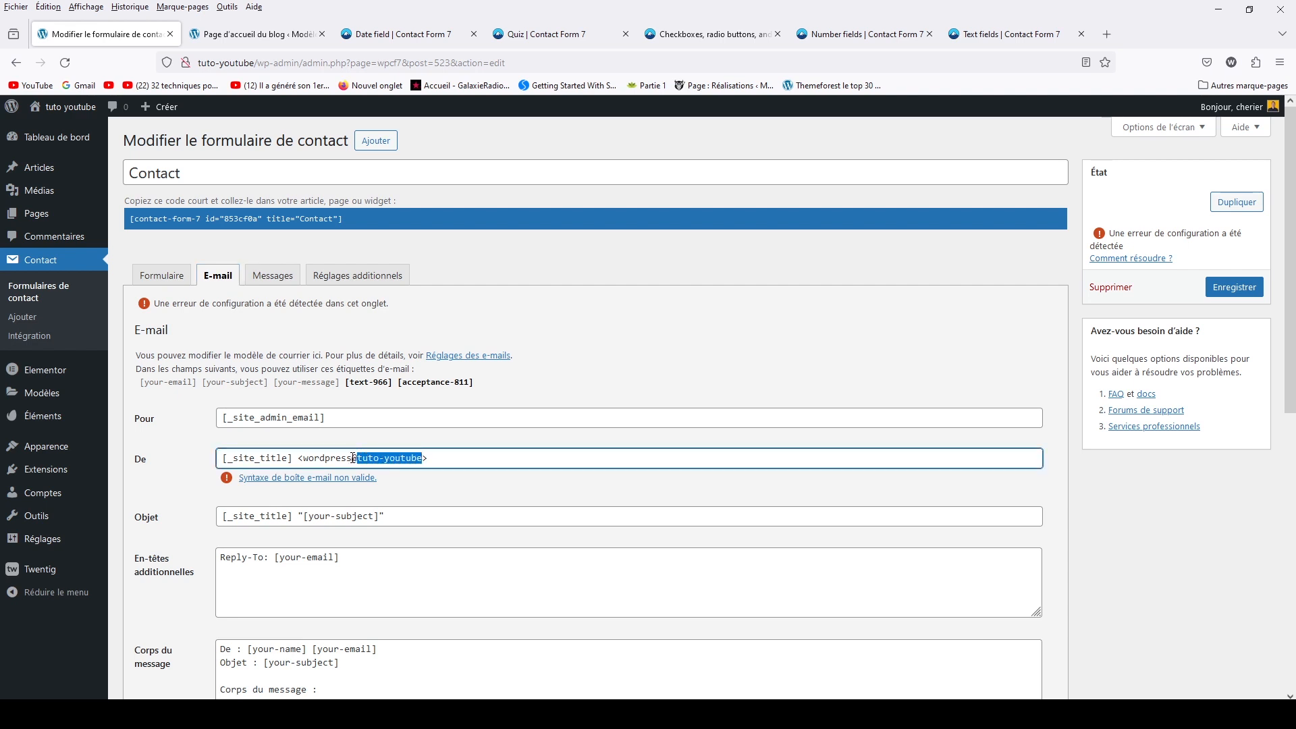
left_click_drag(200, 62, 255, 62)
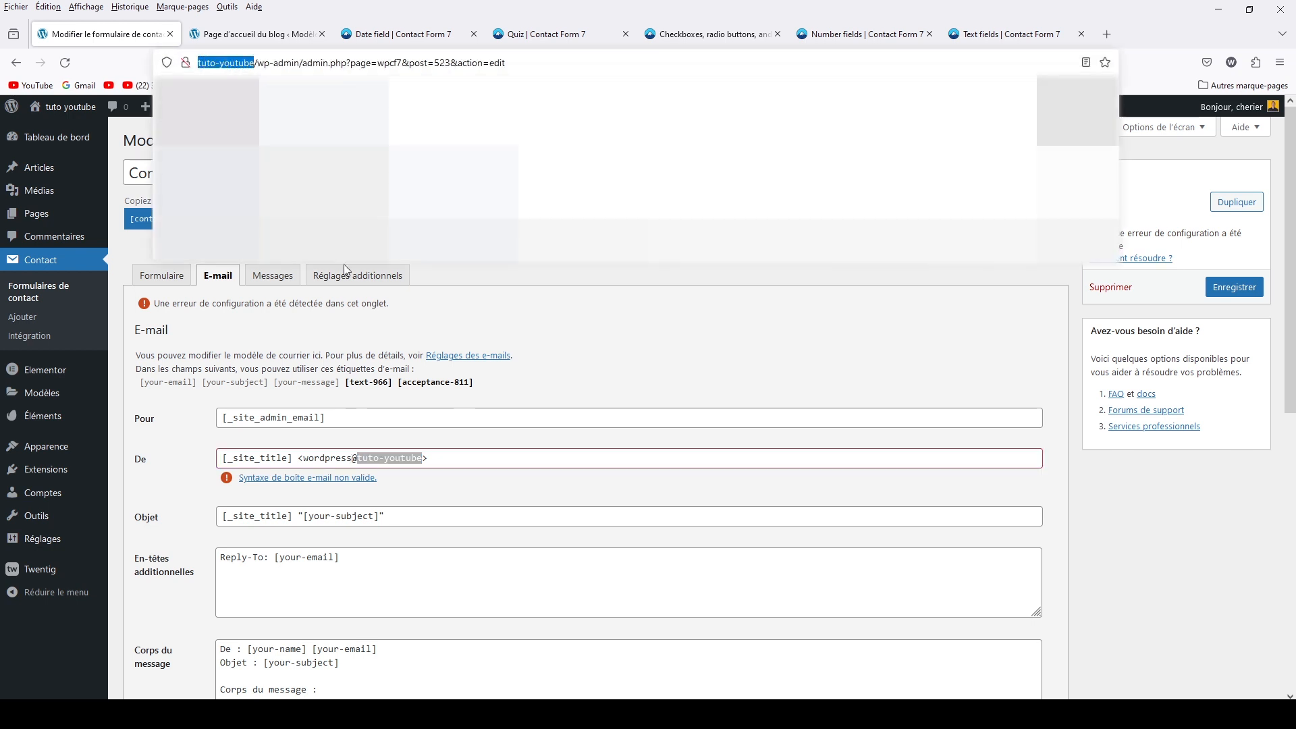
left_click(544, 344)
left_click(445, 408)
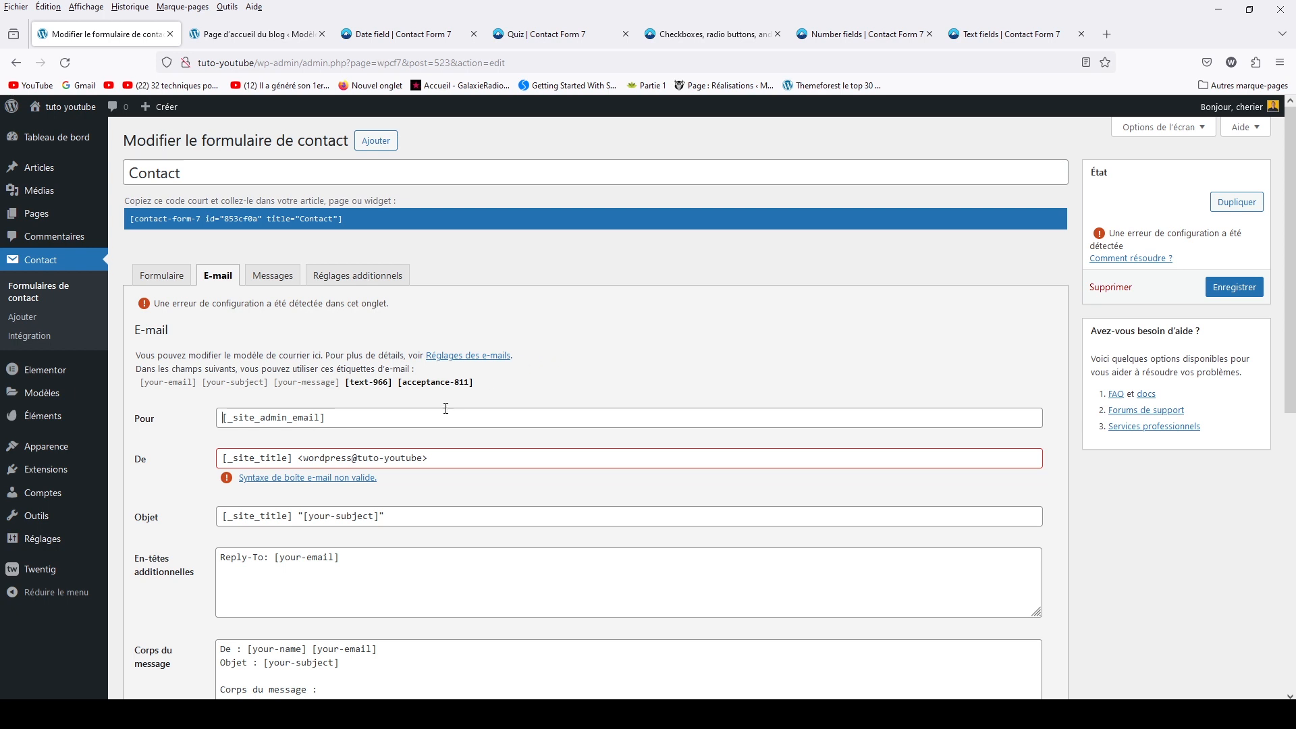
double_click(422, 463)
left_click(423, 463)
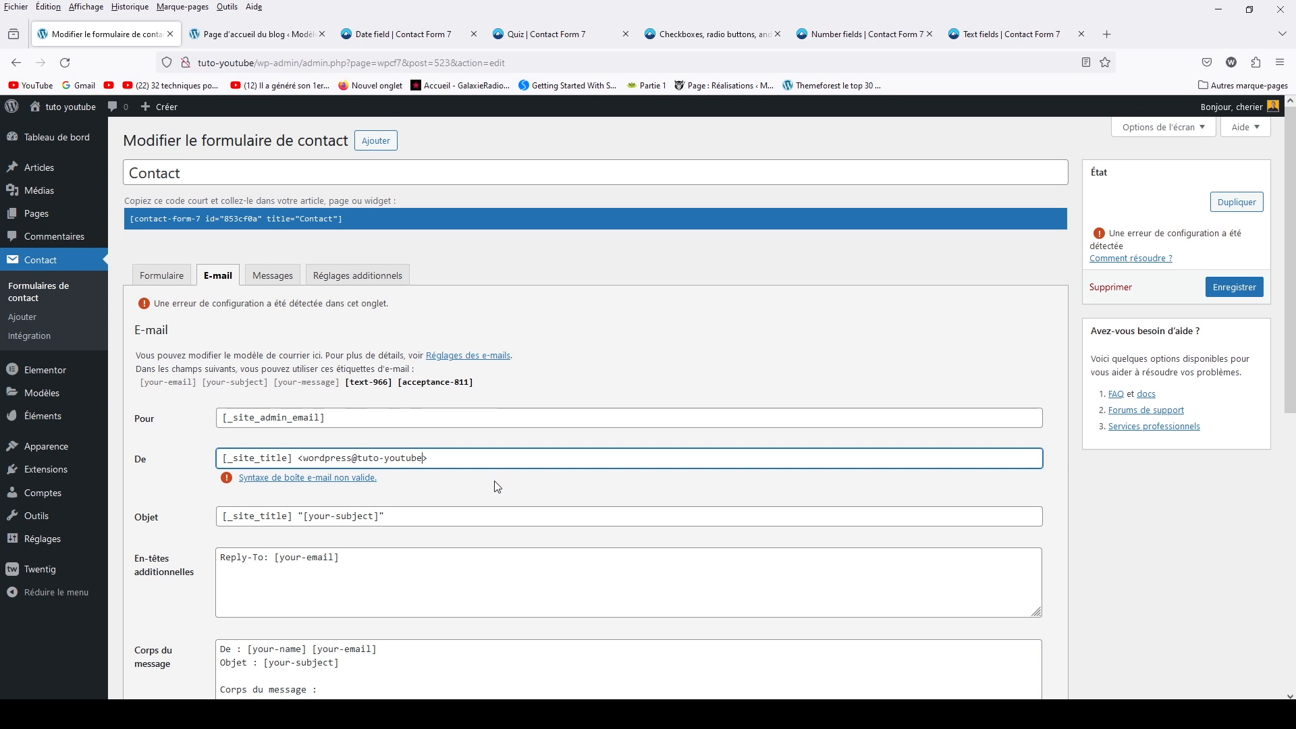
Review the message body, the empty attachments field and the unused E-mail (2) option
scroll(497, 487, "down", 3)
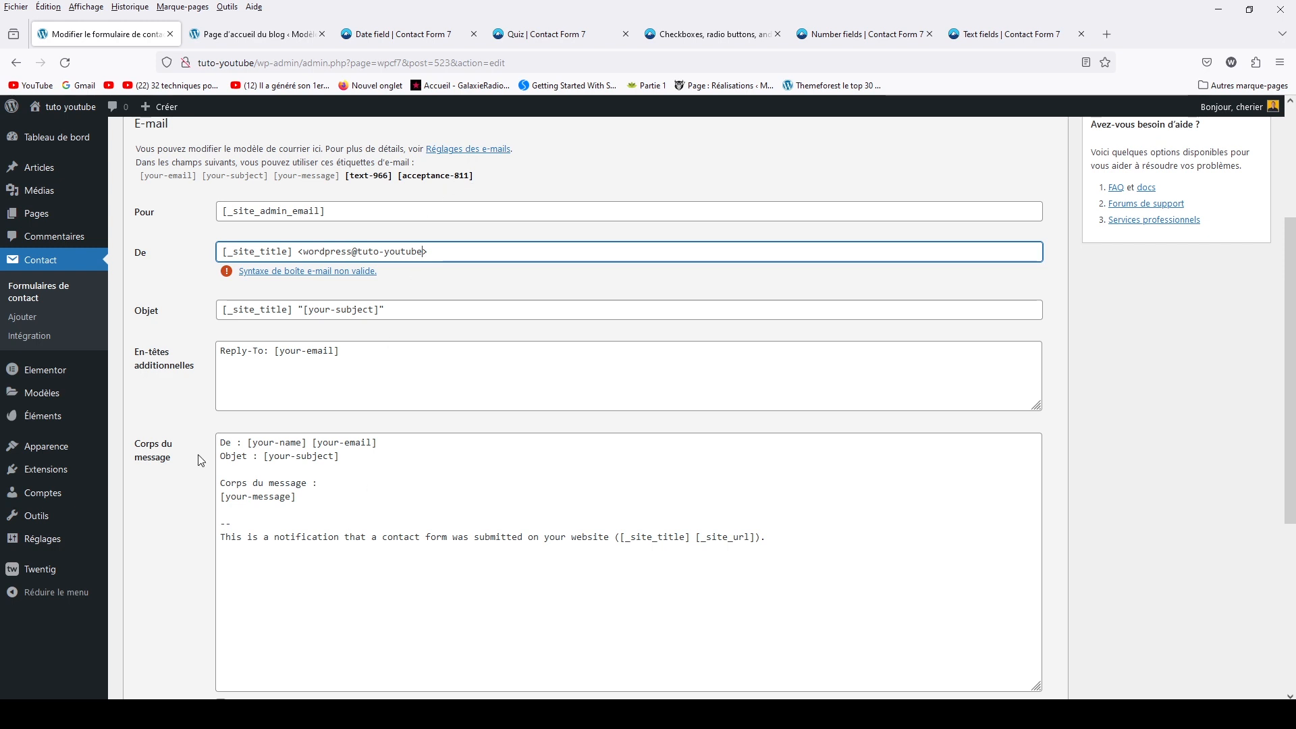
scroll(533, 481, "down", 2)
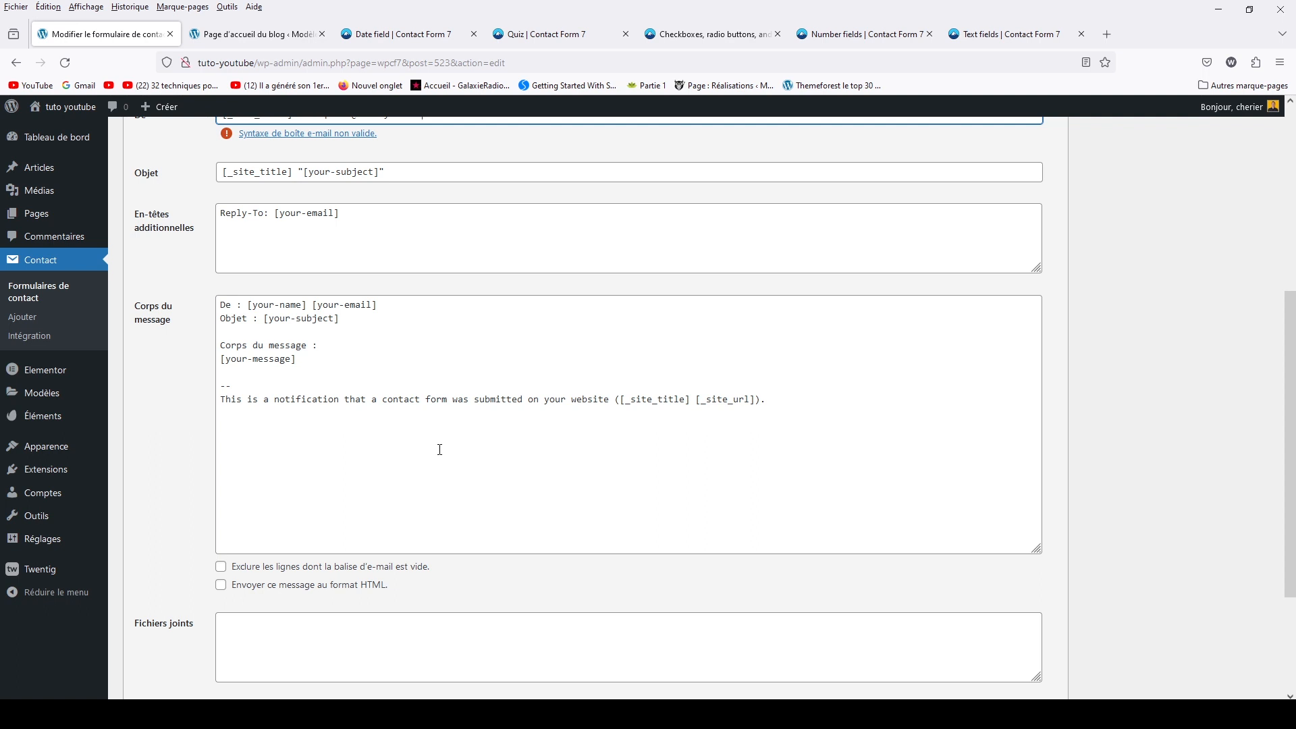
scroll(501, 455, "down", 1)
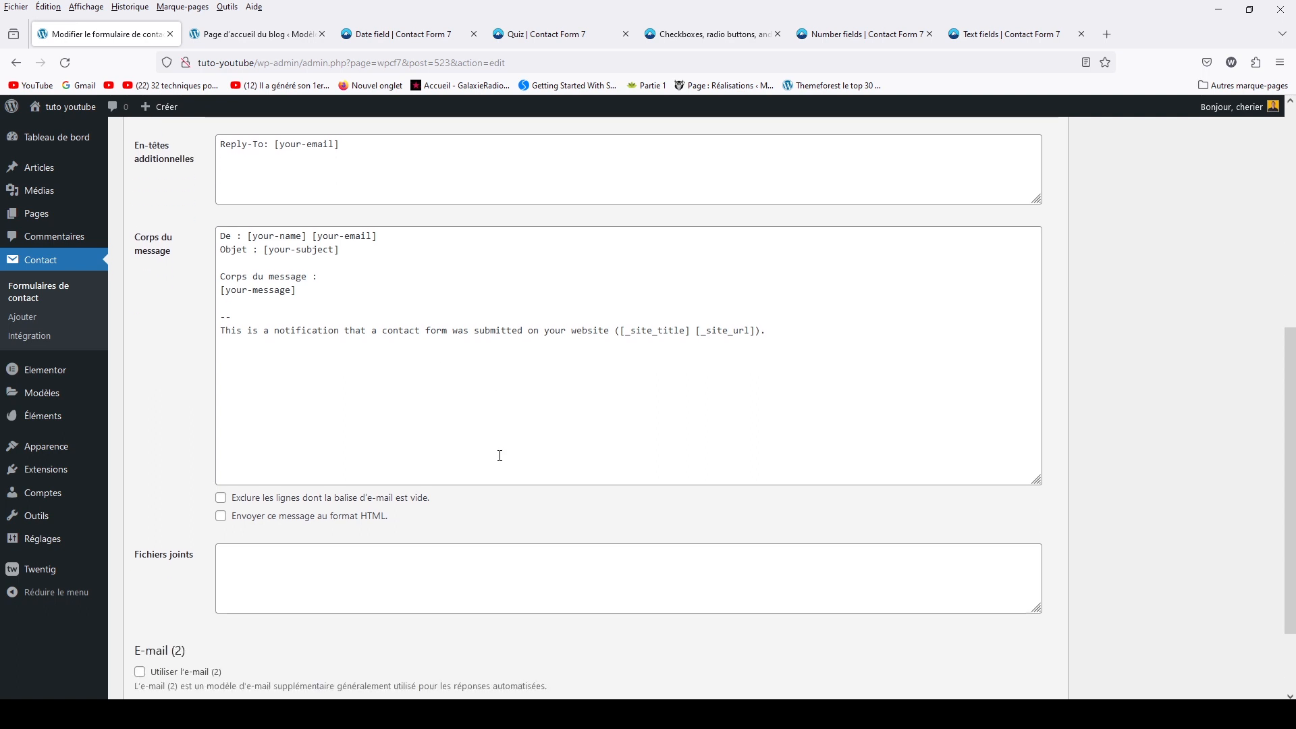
scroll(501, 456, "down", 1)
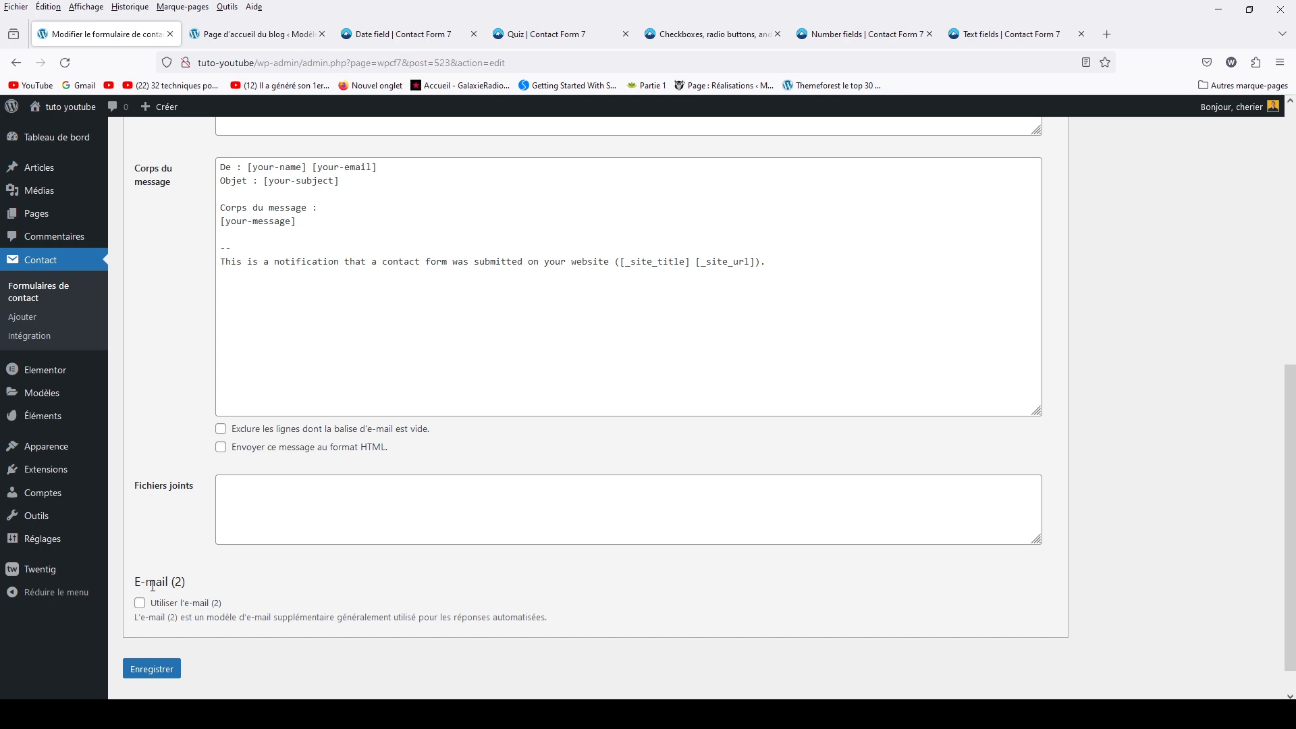
left_click(140, 603)
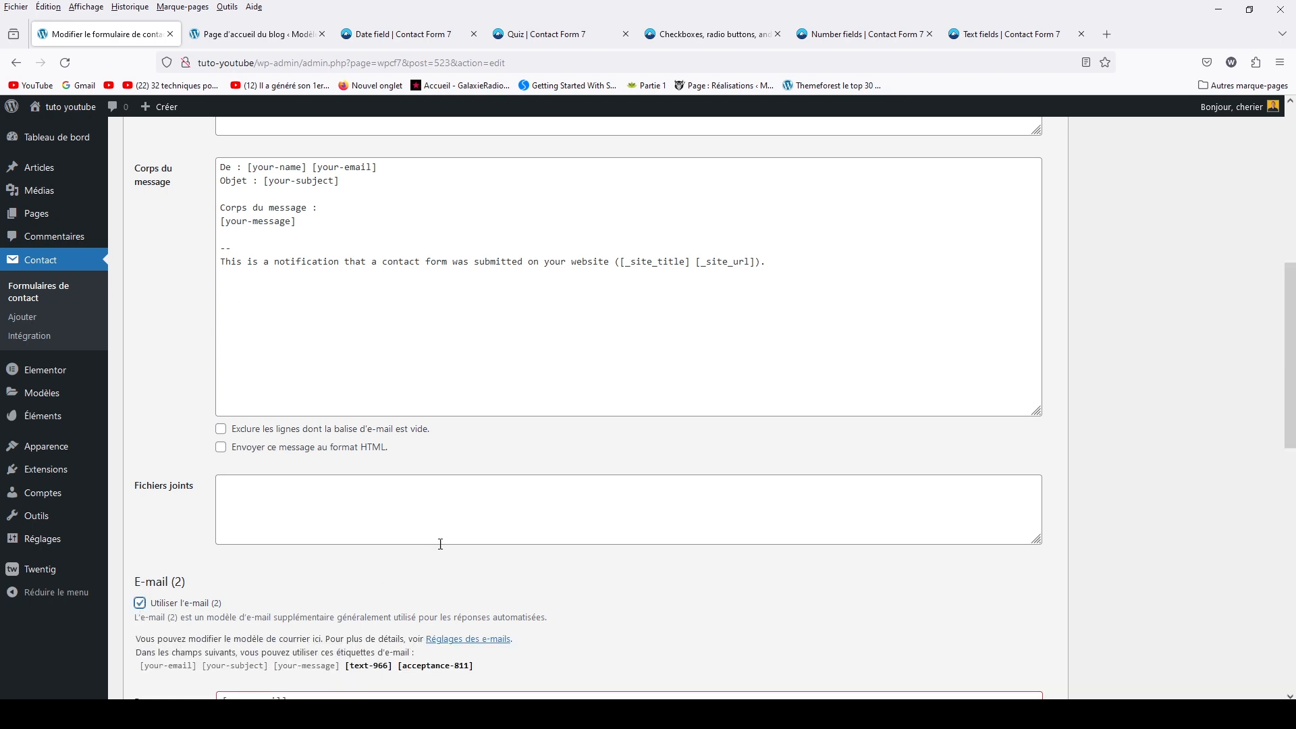
scroll(438, 541, "down", 4)
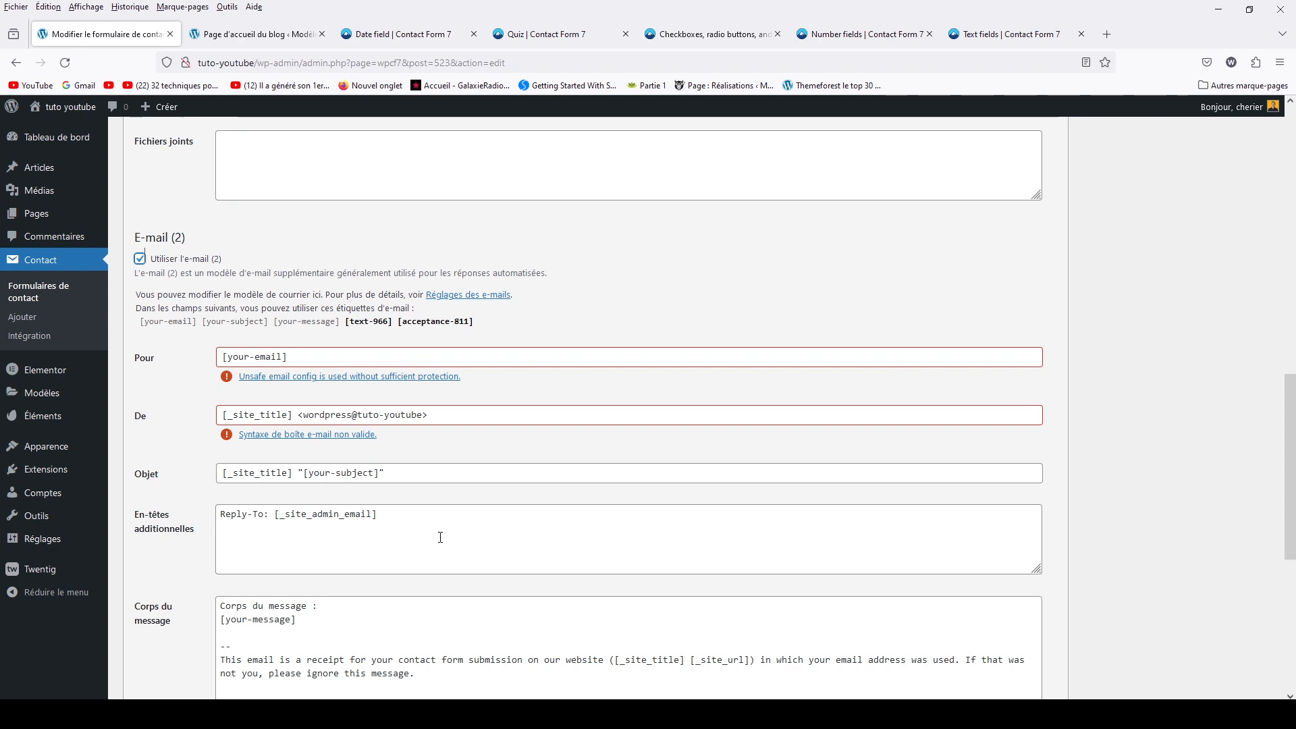
scroll(441, 537, "down", 5)
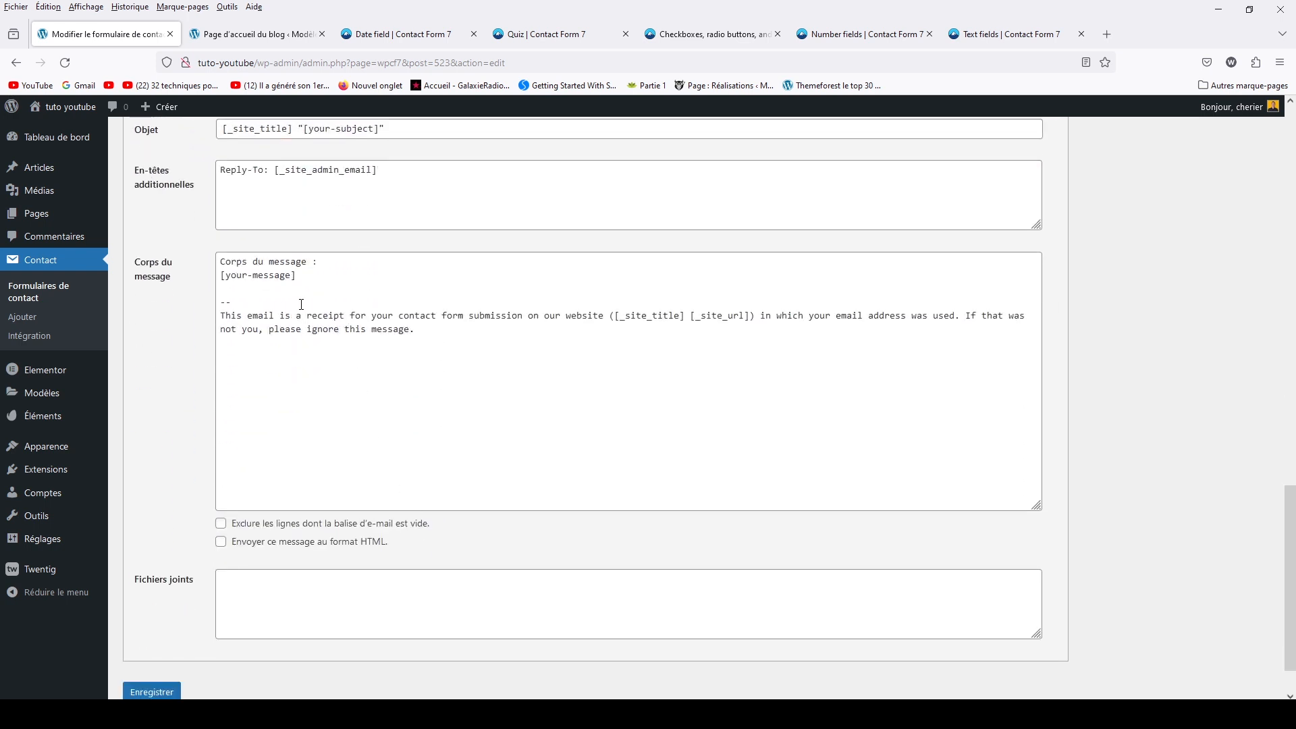
scroll(471, 385, "up", 3)
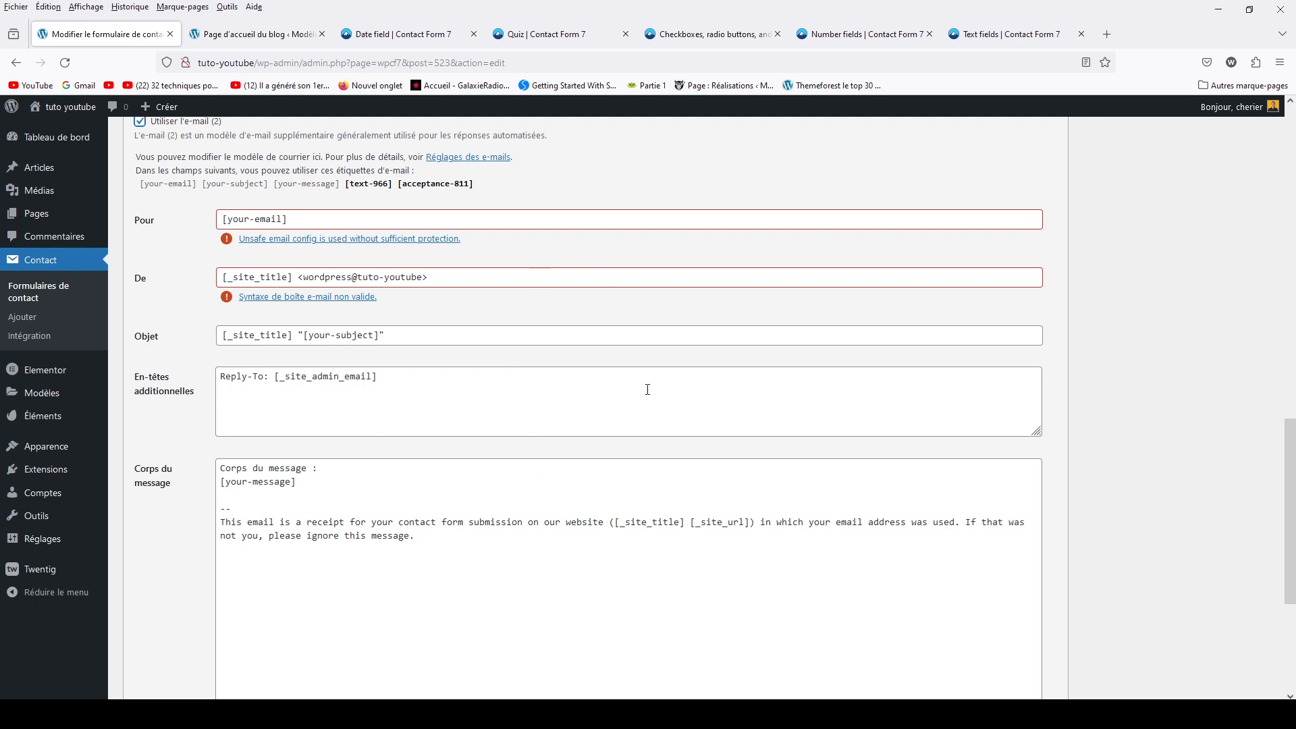
scroll(647, 390, "up", 12)
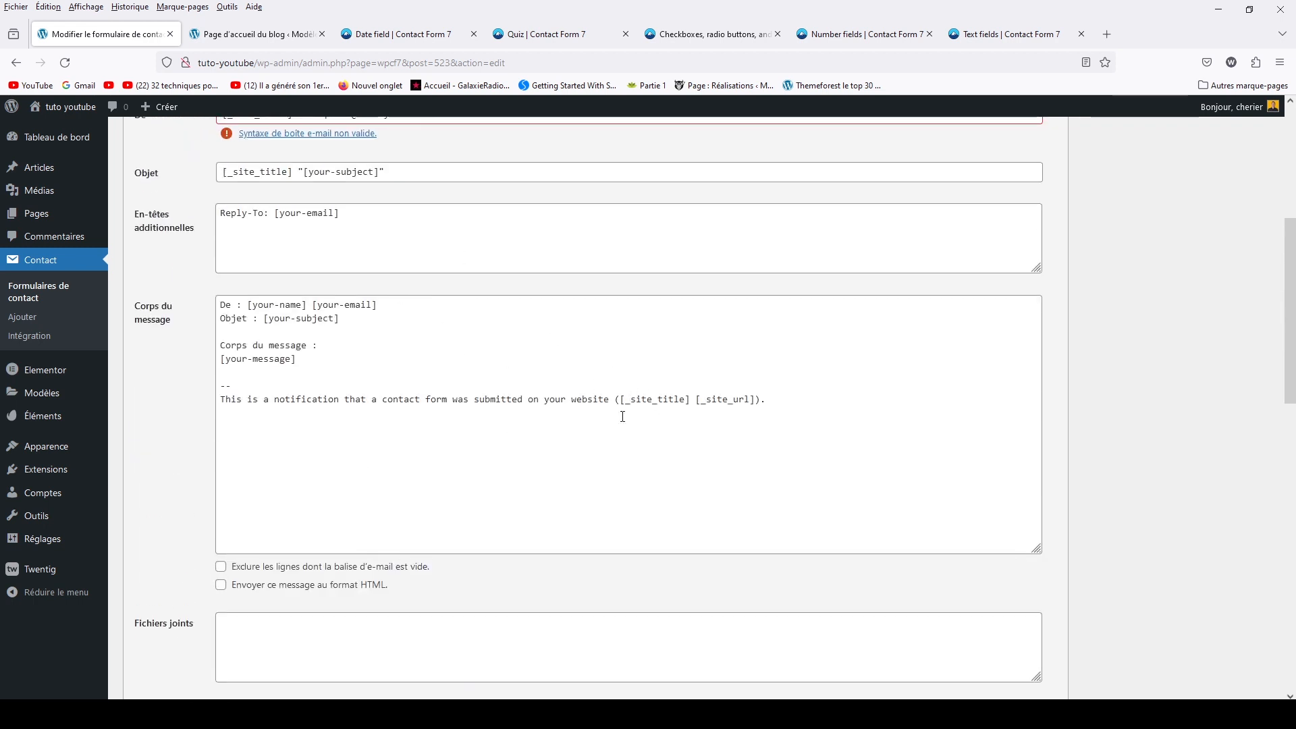
scroll(622, 417, "down", 8)
scroll(568, 412, "up", 13)
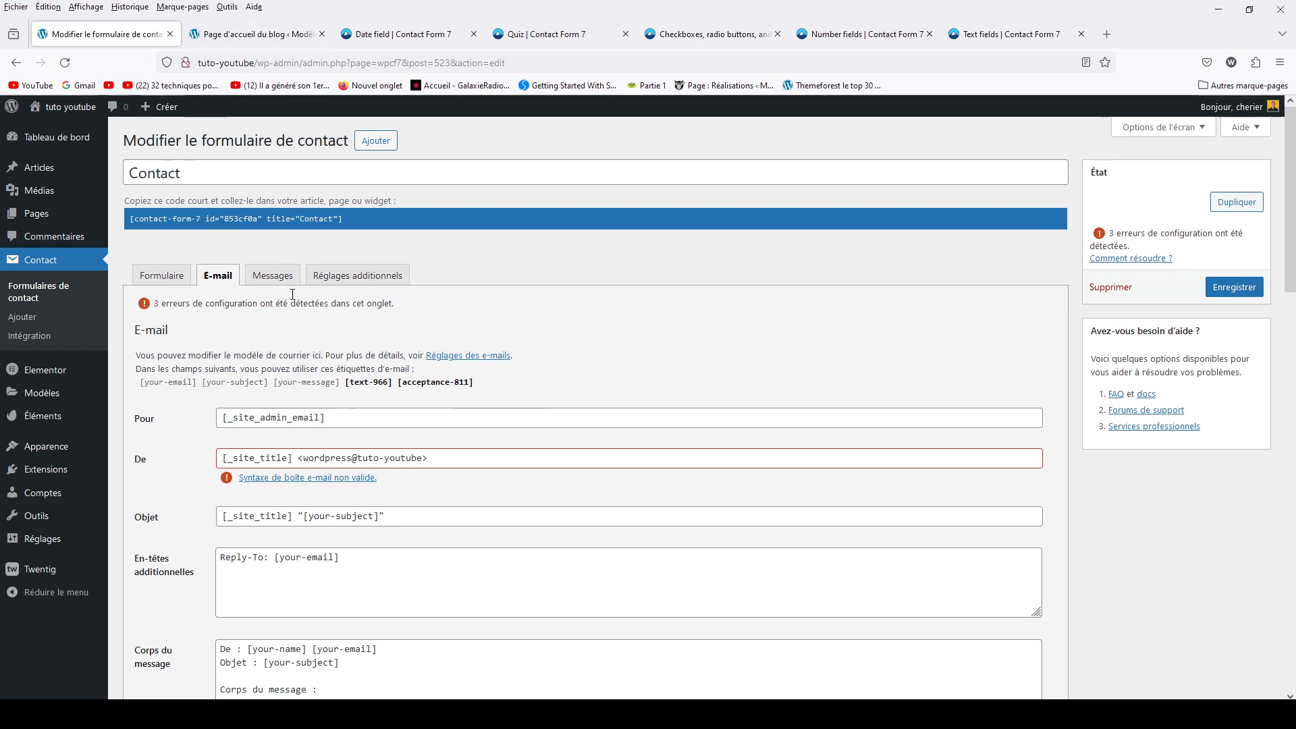
left_click(273, 275)
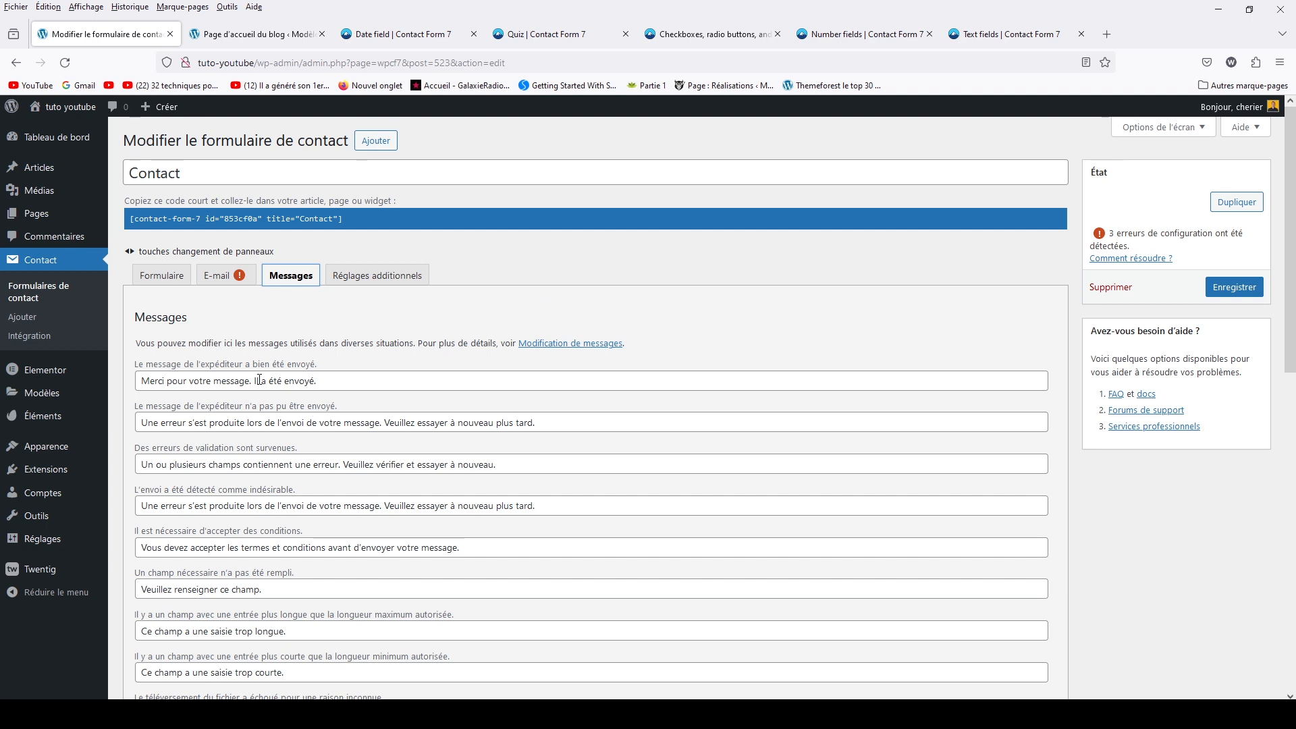
Scan the response message fields down and back up, ending on the Réglages additionnels panel
scroll(259, 380, "down", 6)
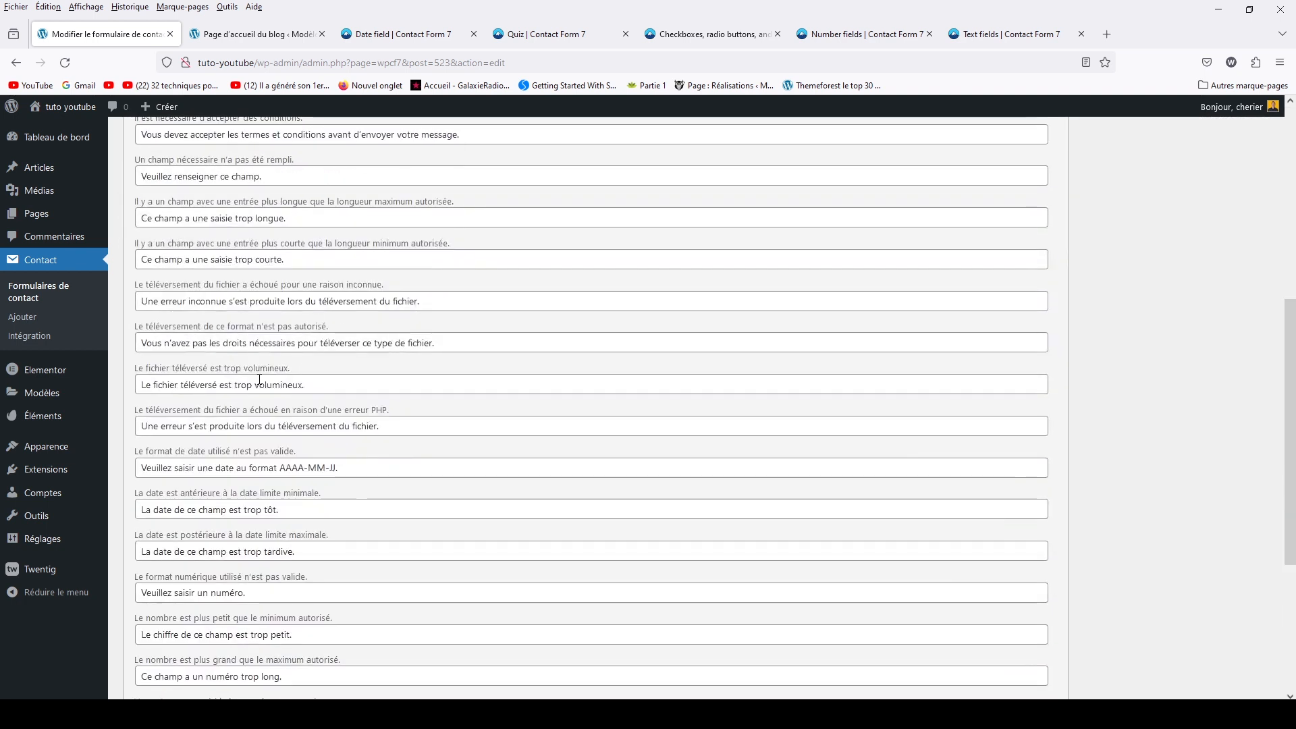
scroll(259, 380, "down", 1)
scroll(260, 386, "down", 3)
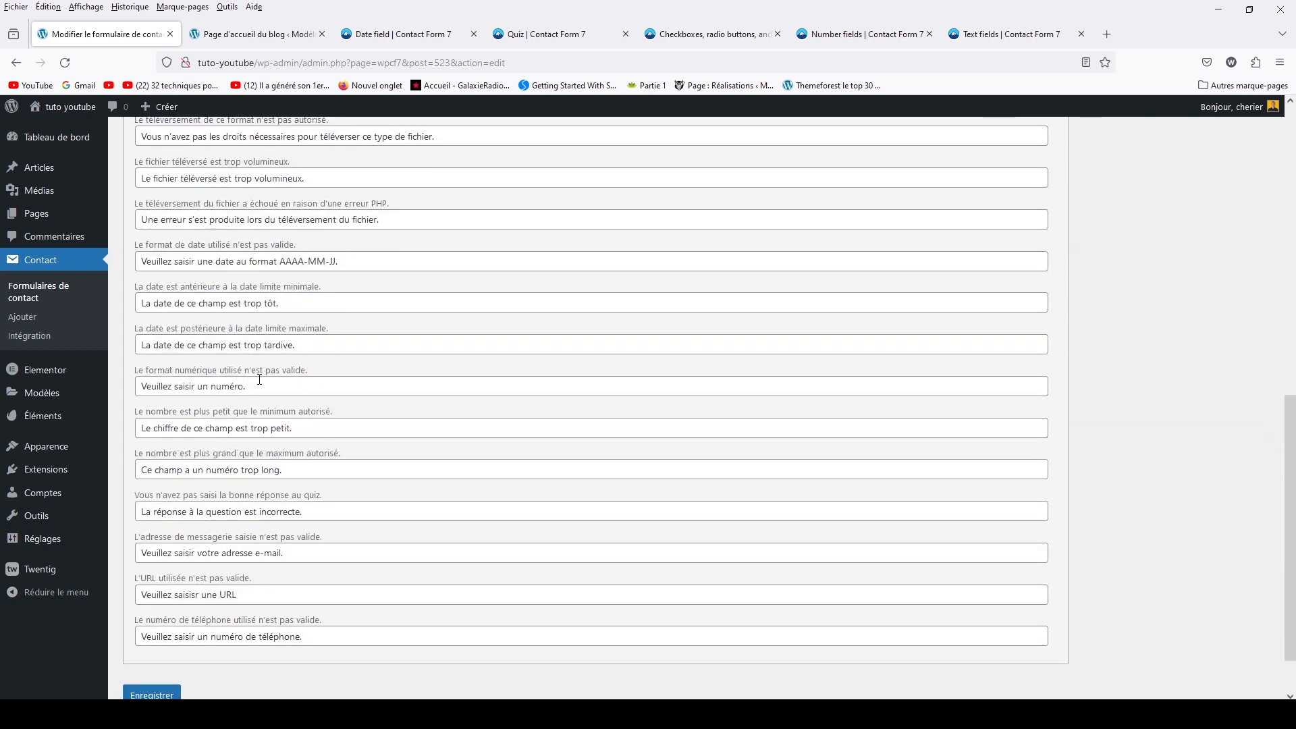
scroll(304, 425, "up", 10)
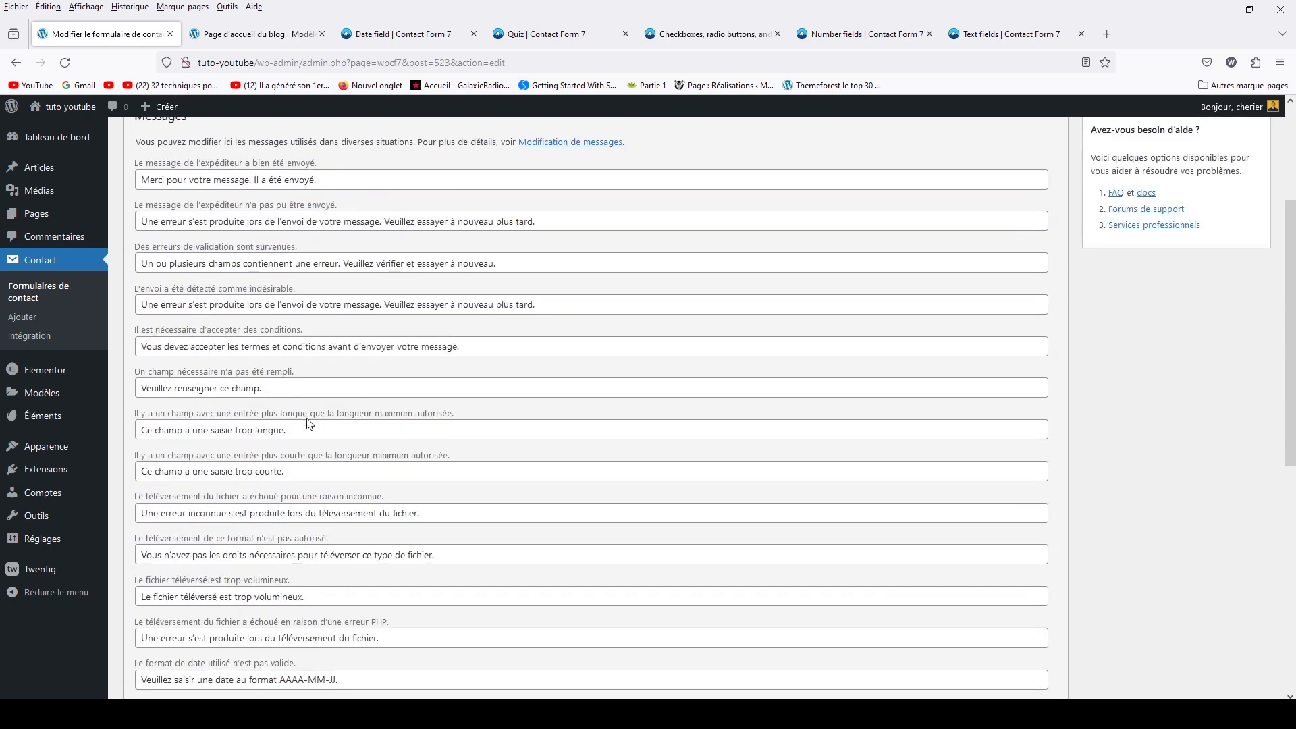
scroll(668, 372, "up", 2)
scroll(668, 371, "up", 2)
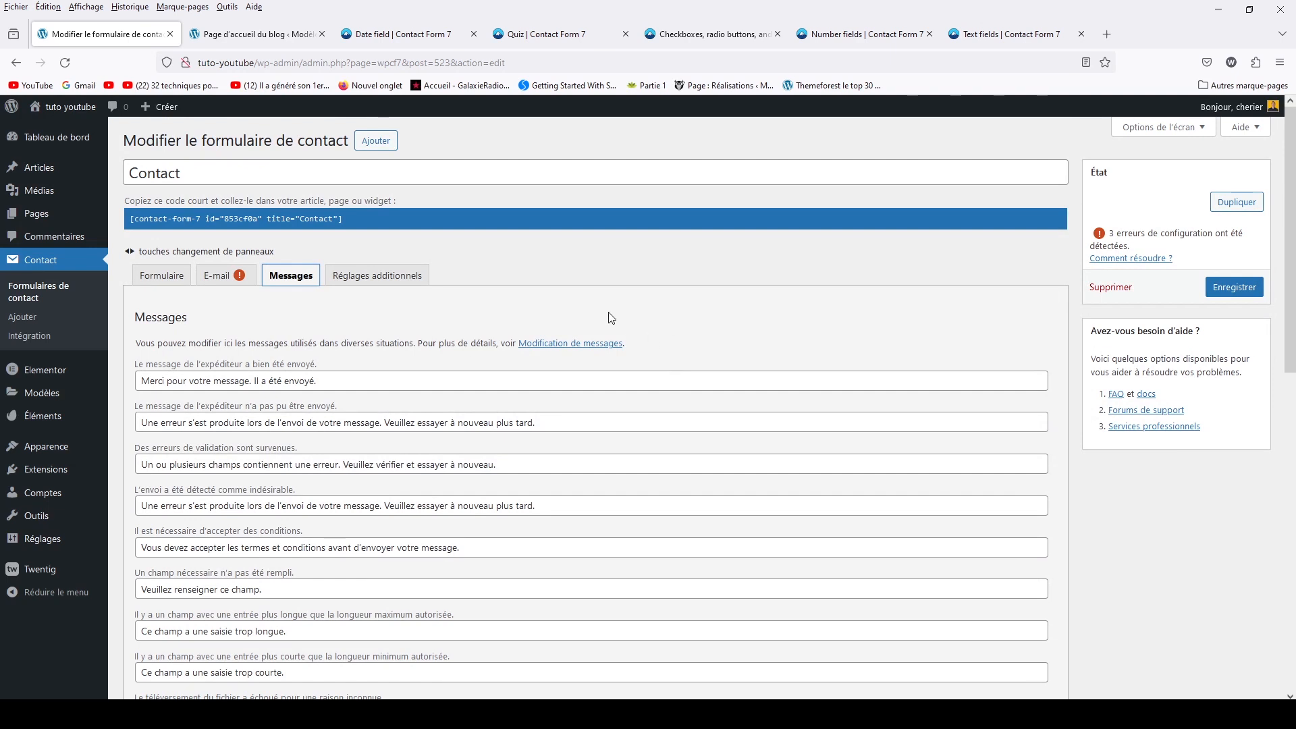
scroll(267, 515, "down", 6)
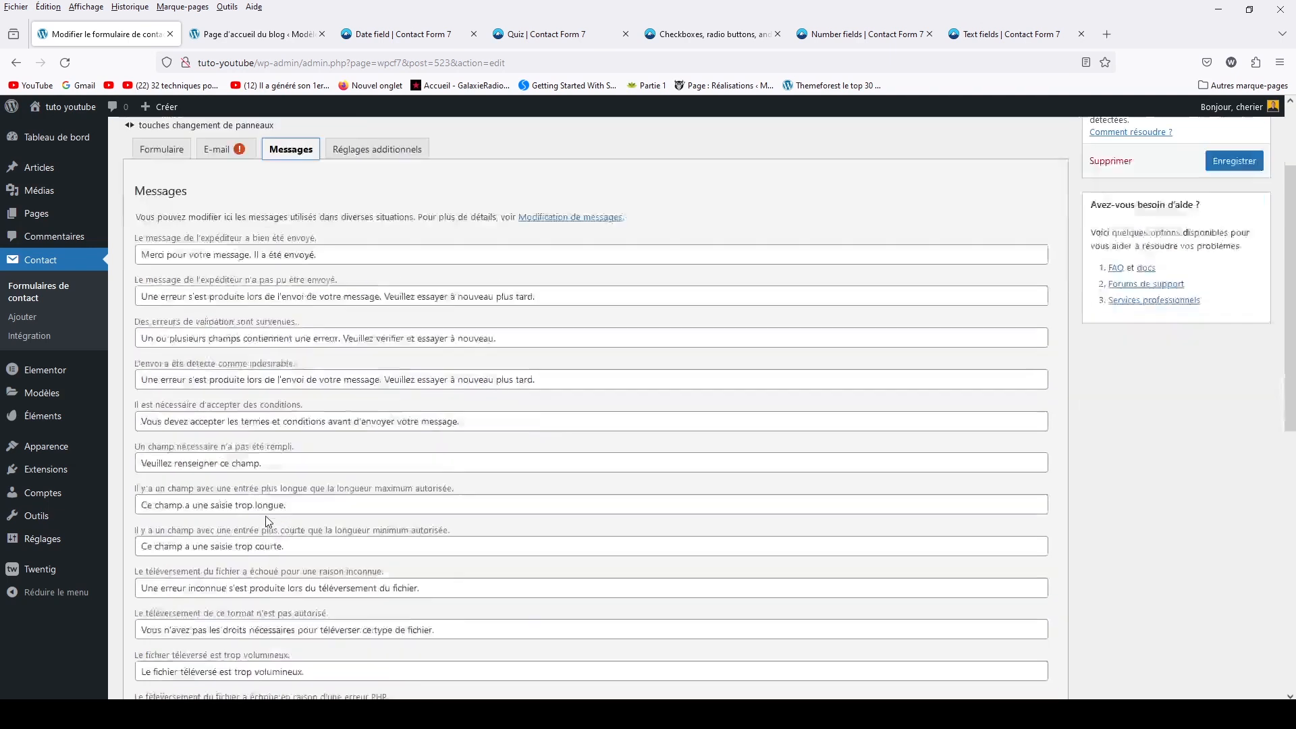
scroll(268, 515, "up", 6)
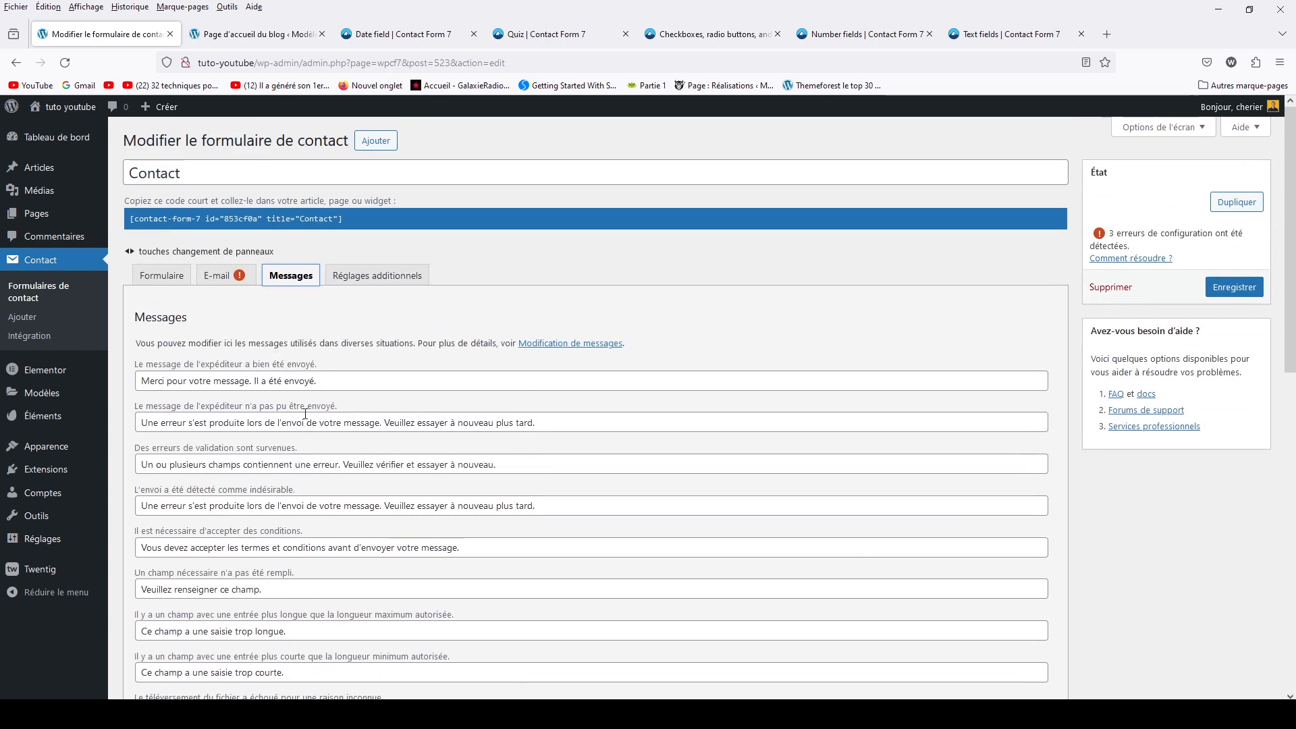
left_click(354, 278)
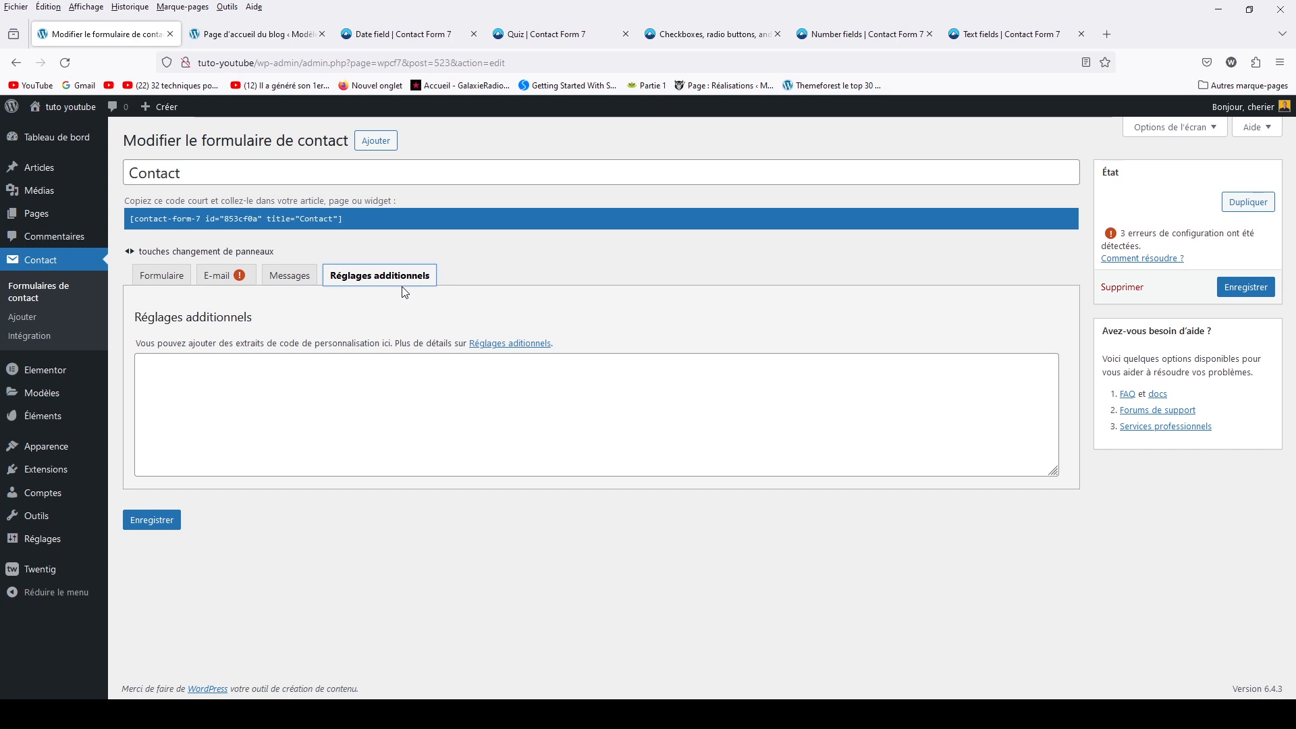
Open the Réglages additionnels documentation from contactform7.com in a new browser tab and view it
right_click(475, 345)
left_click(496, 359)
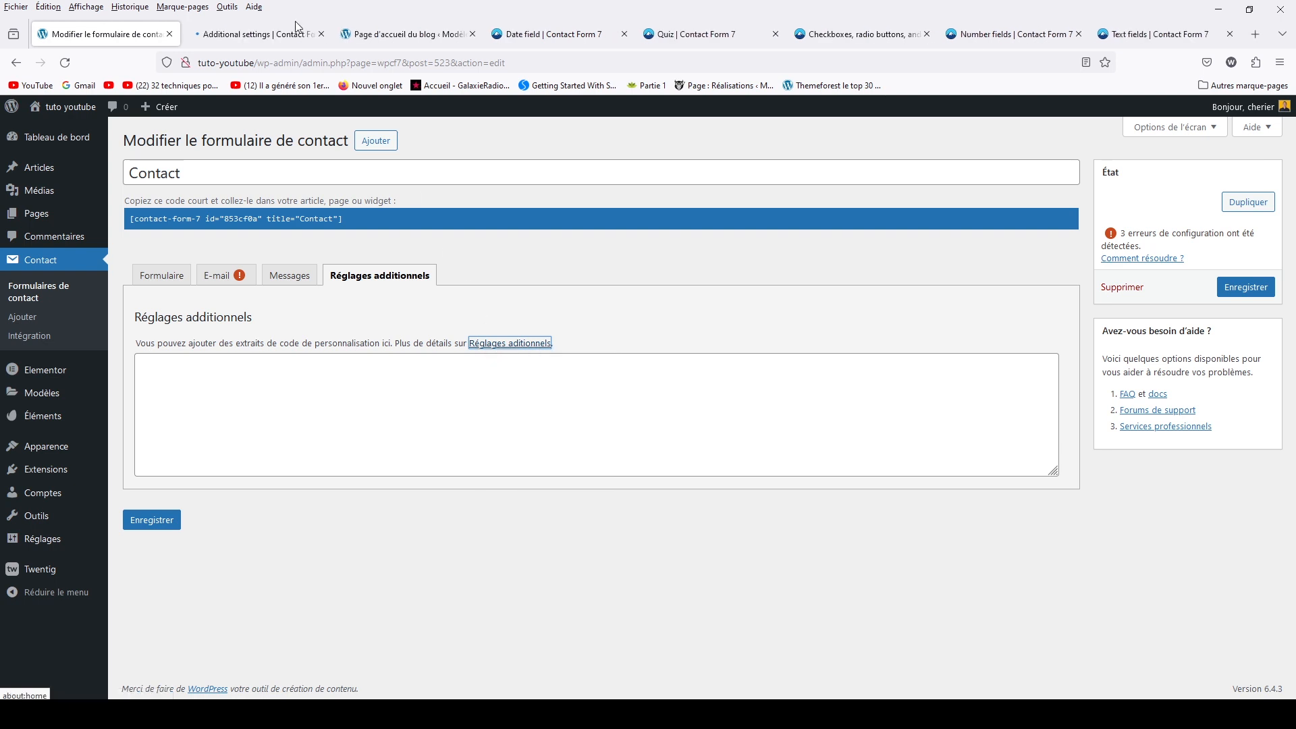
left_click(263, 34)
scroll(492, 374, "down", 8)
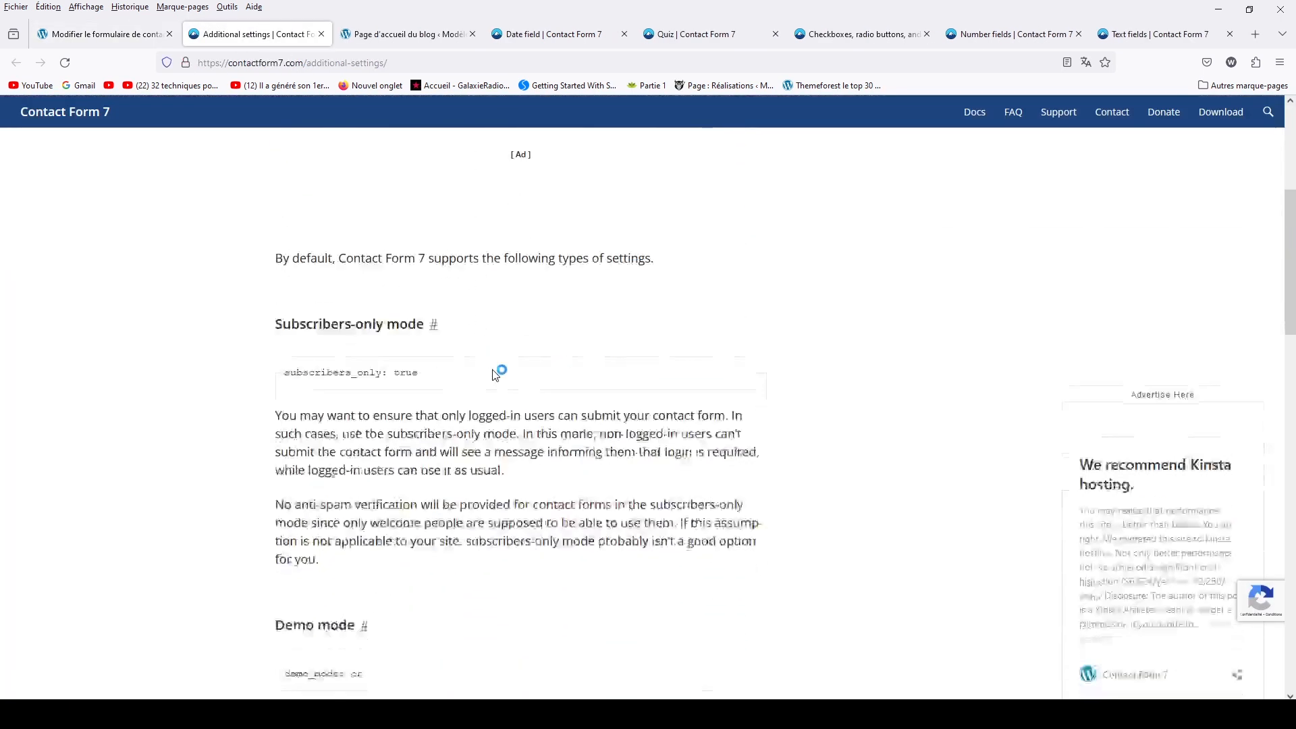
scroll(494, 375, "up", 1)
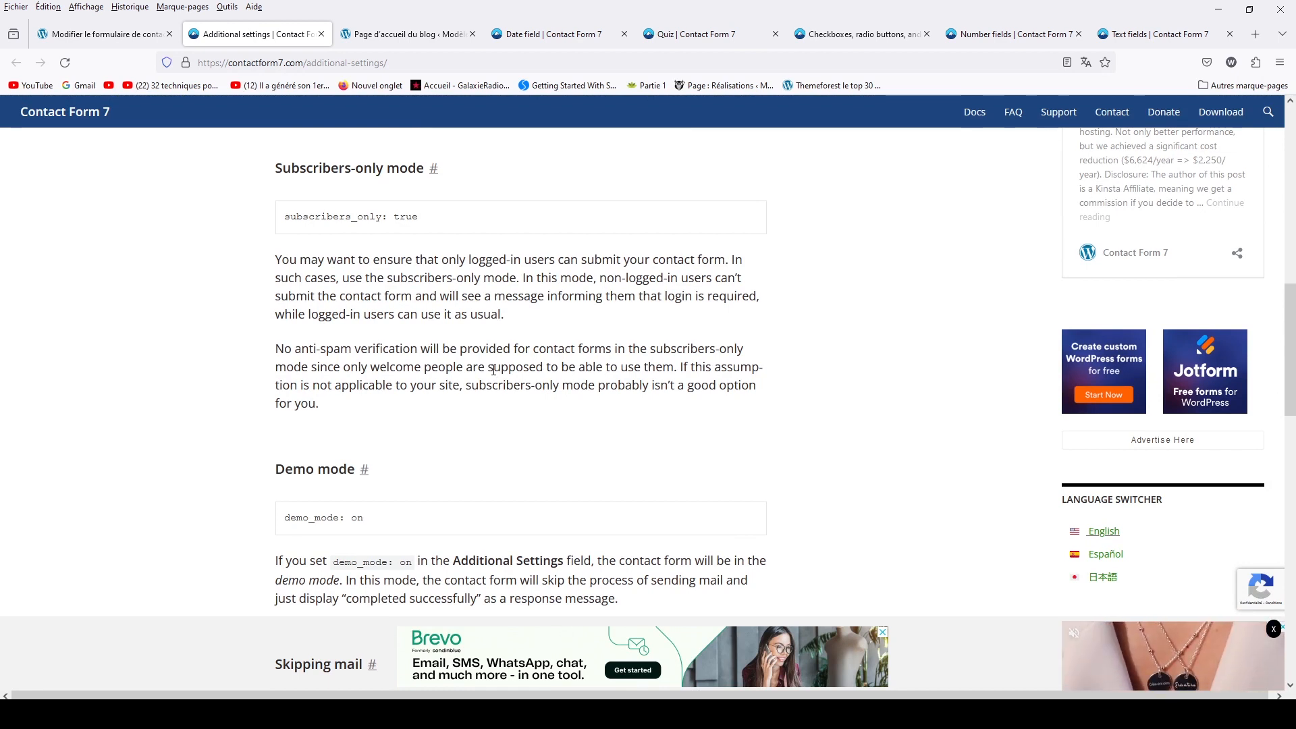
left_click(95, 35)
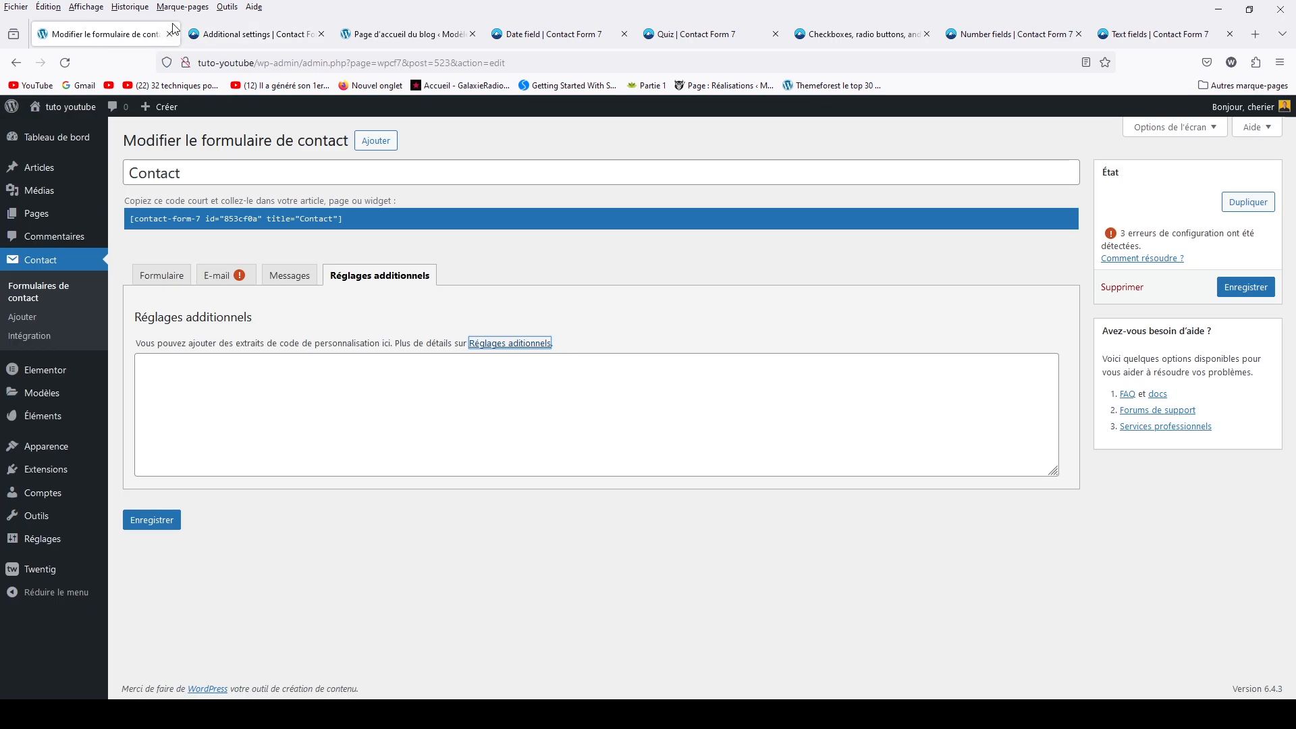
left_click(202, 28)
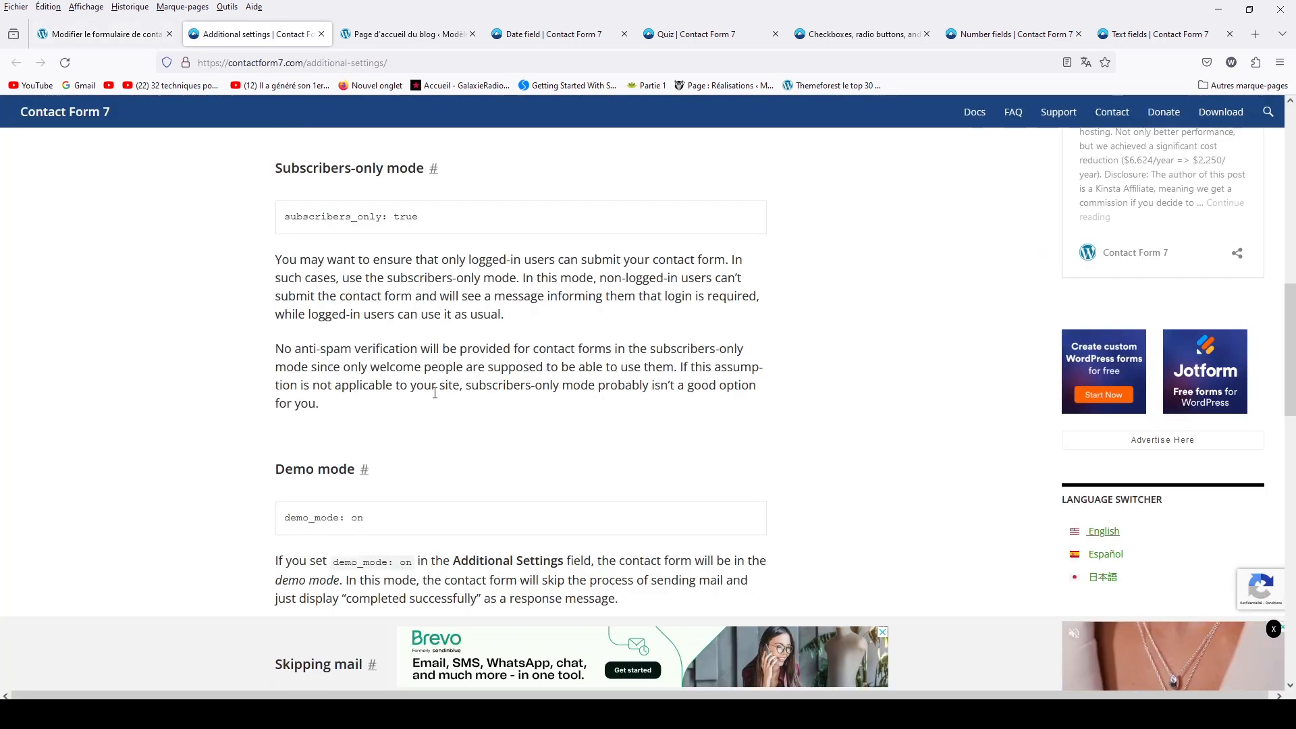
left_click_drag(284, 215, 425, 220)
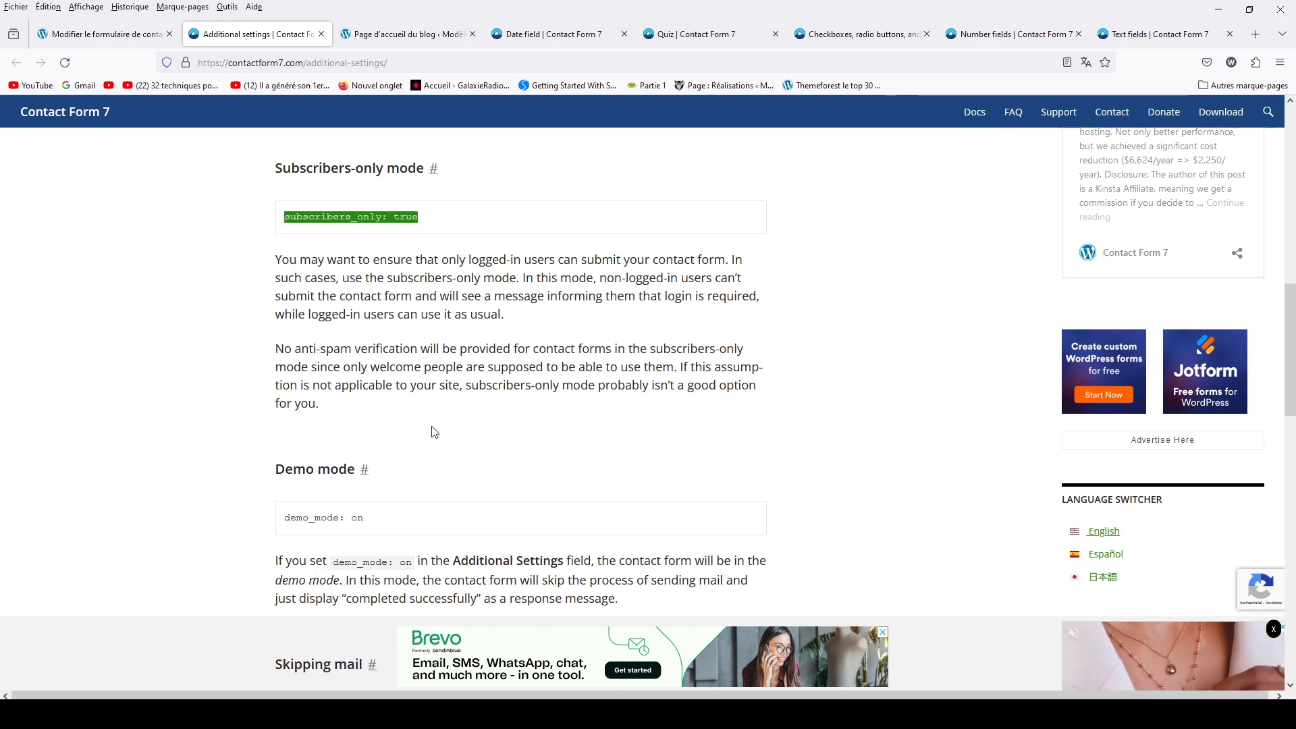
left_click_drag(284, 517, 380, 529)
scroll(380, 529, "down", 6)
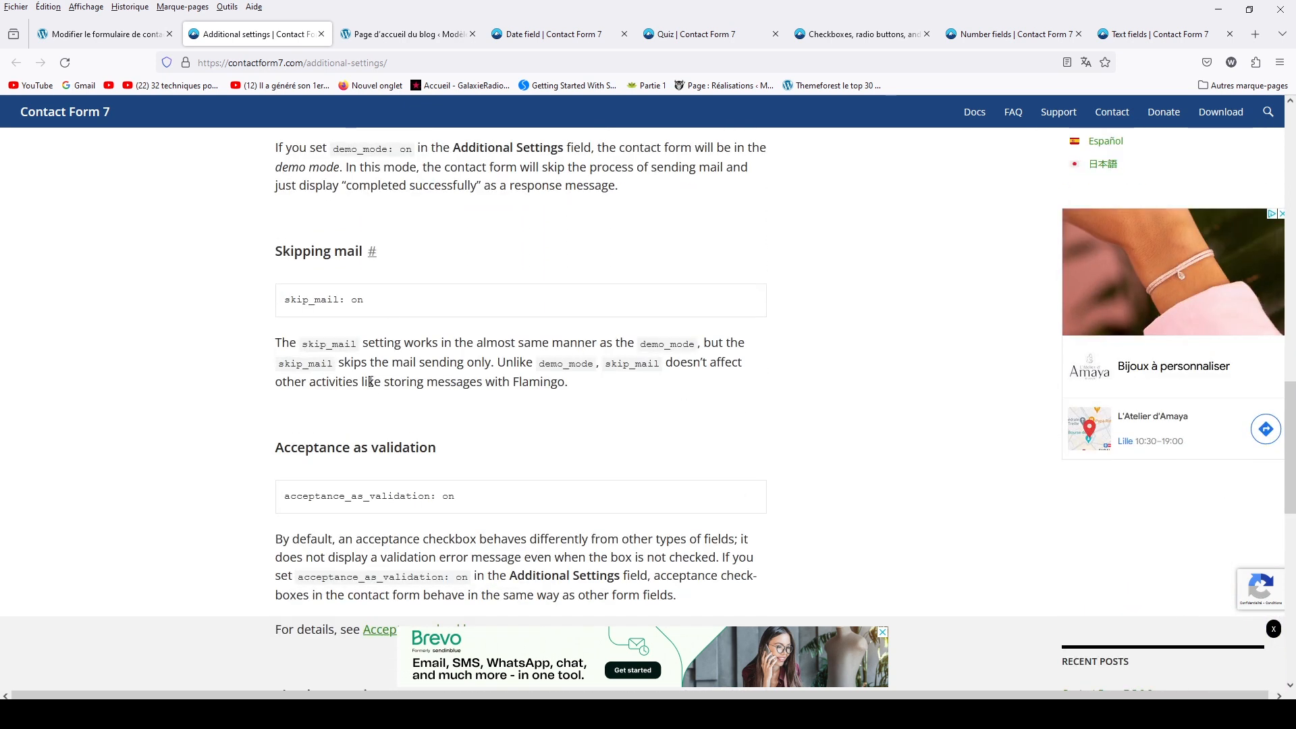
scroll(451, 496, "down", 2)
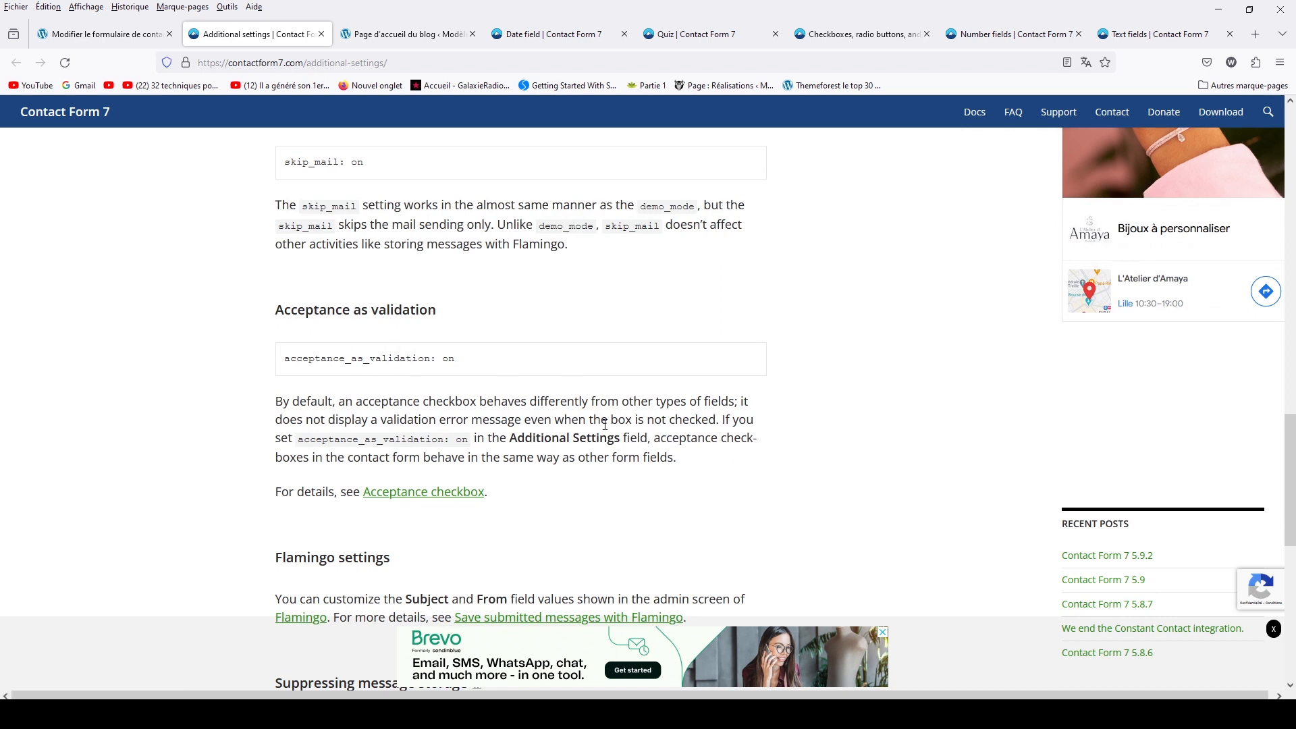
scroll(486, 483, "down", 3)
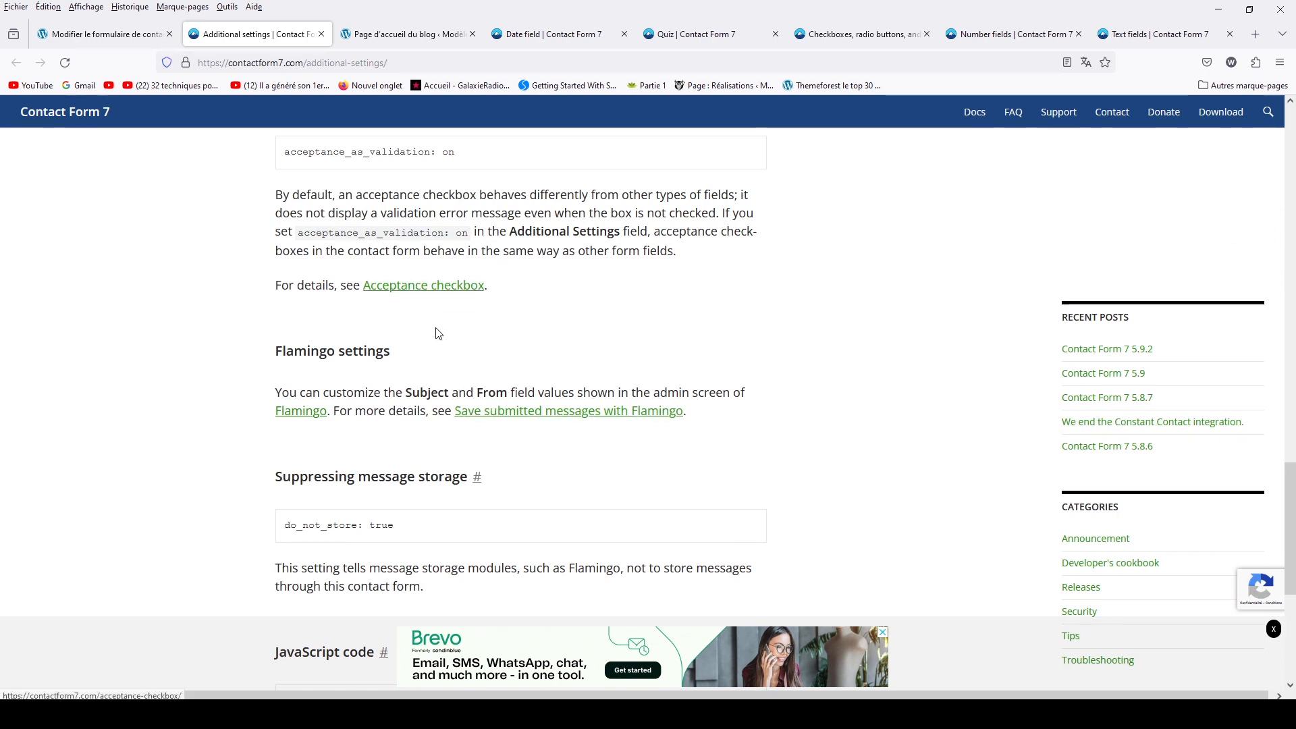
scroll(464, 351, "down", 2)
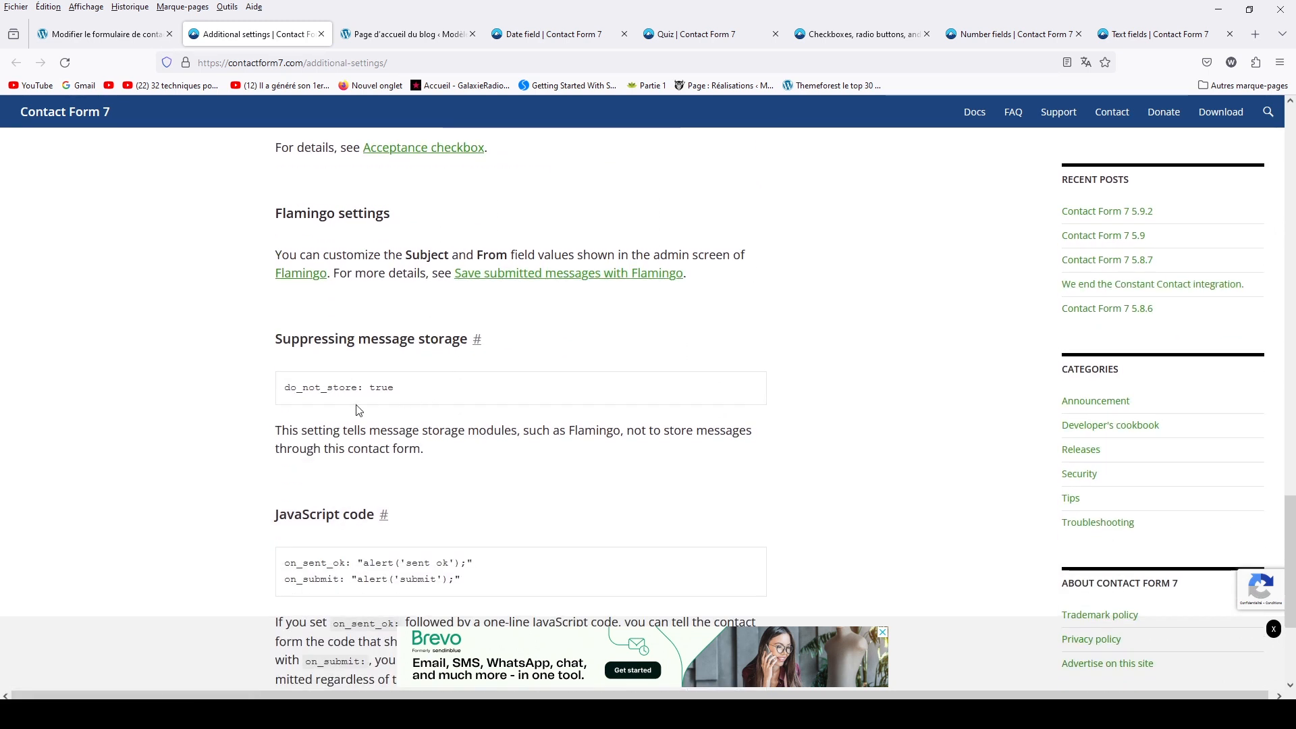
scroll(475, 445, "down", 3)
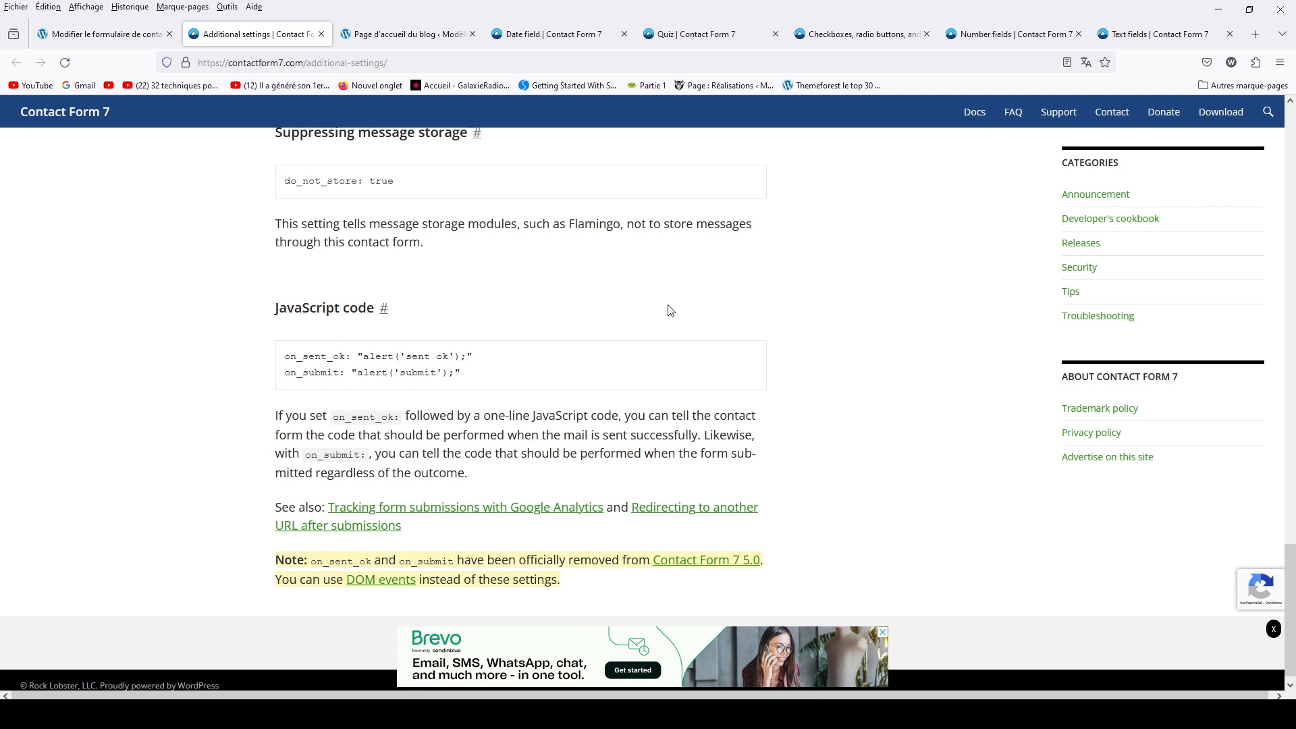
scroll(670, 310, "up", 15)
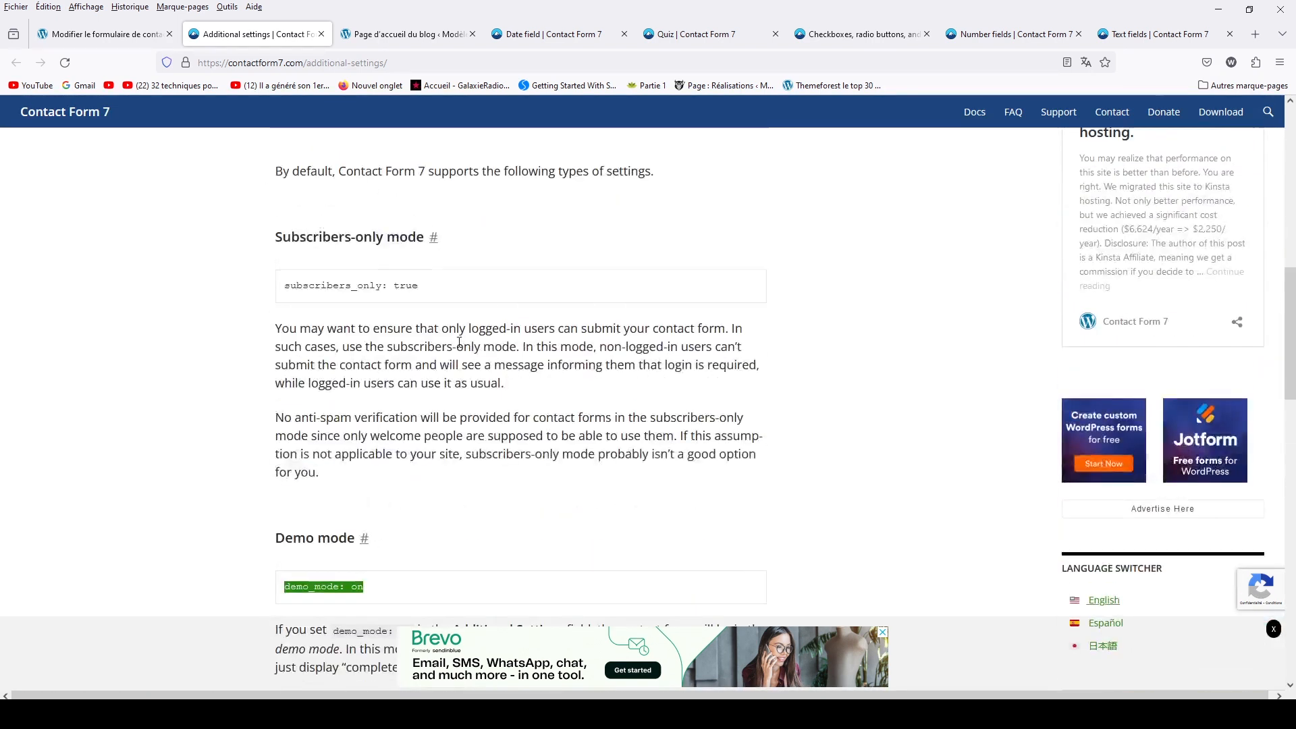
scroll(459, 342, "up", 5)
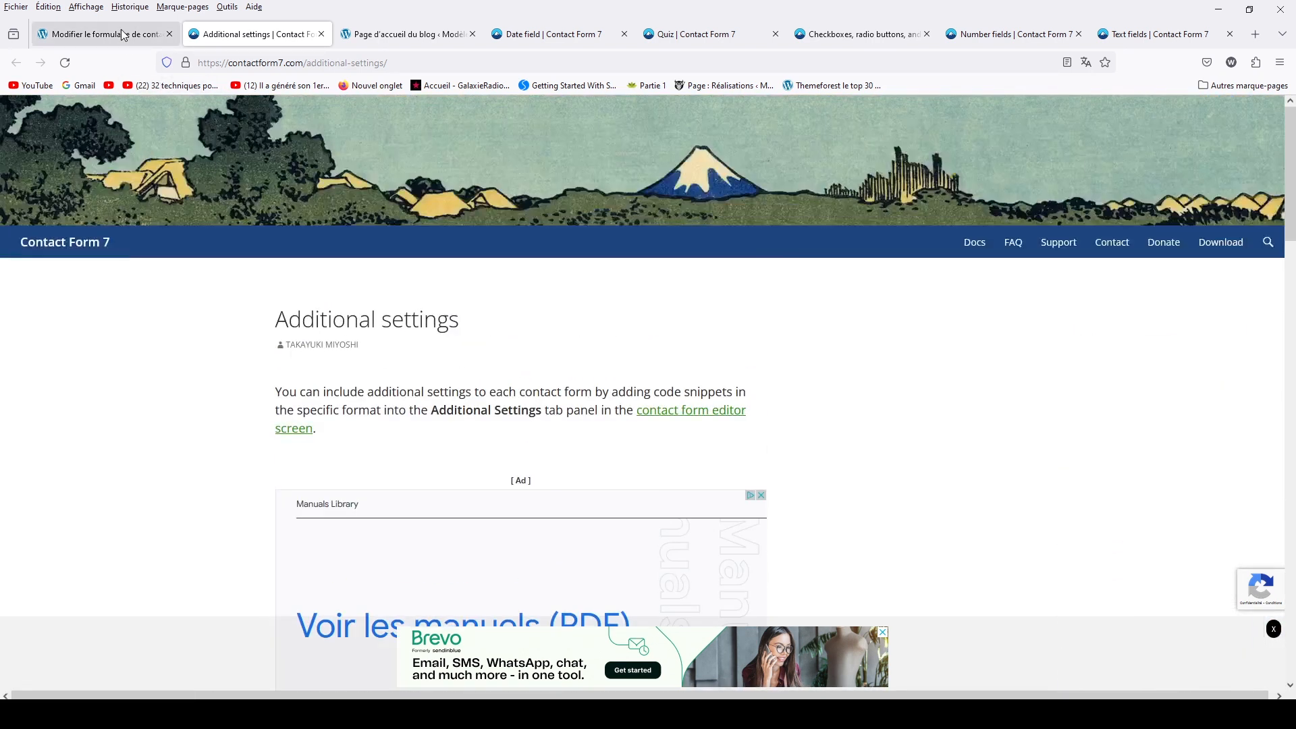
left_click(123, 35)
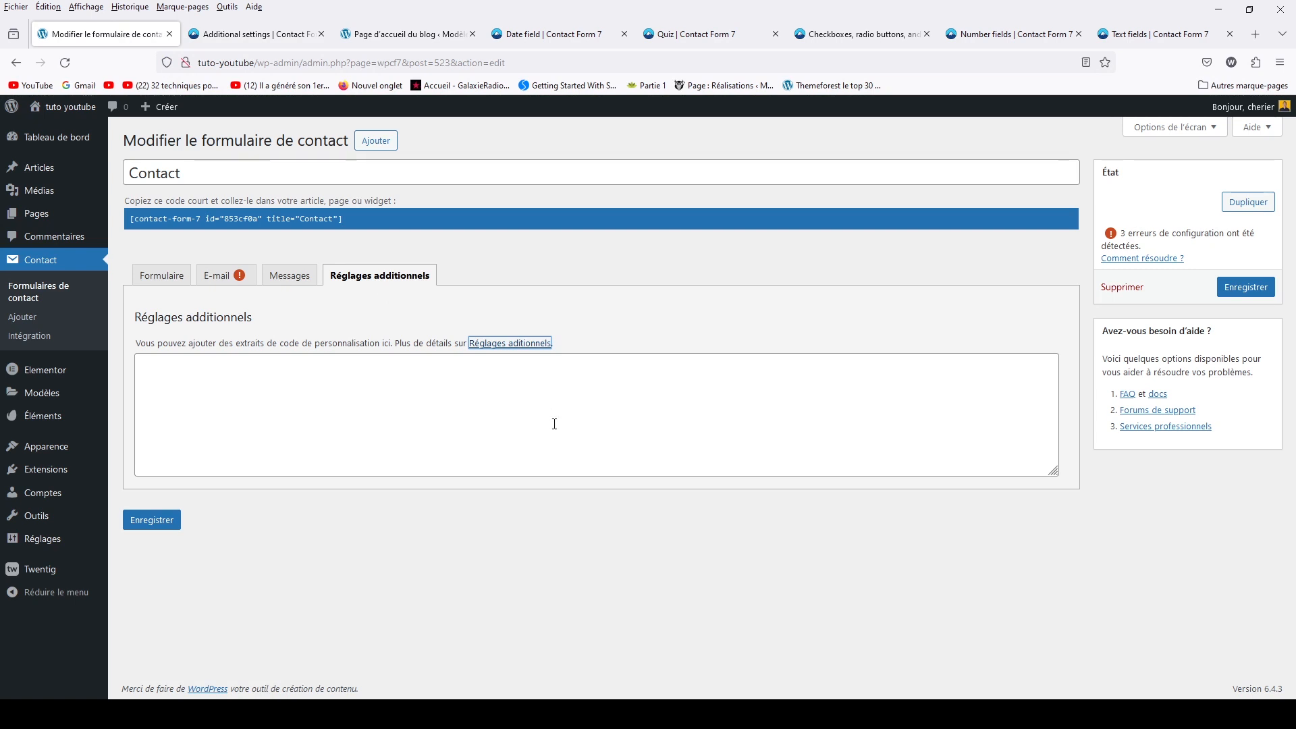